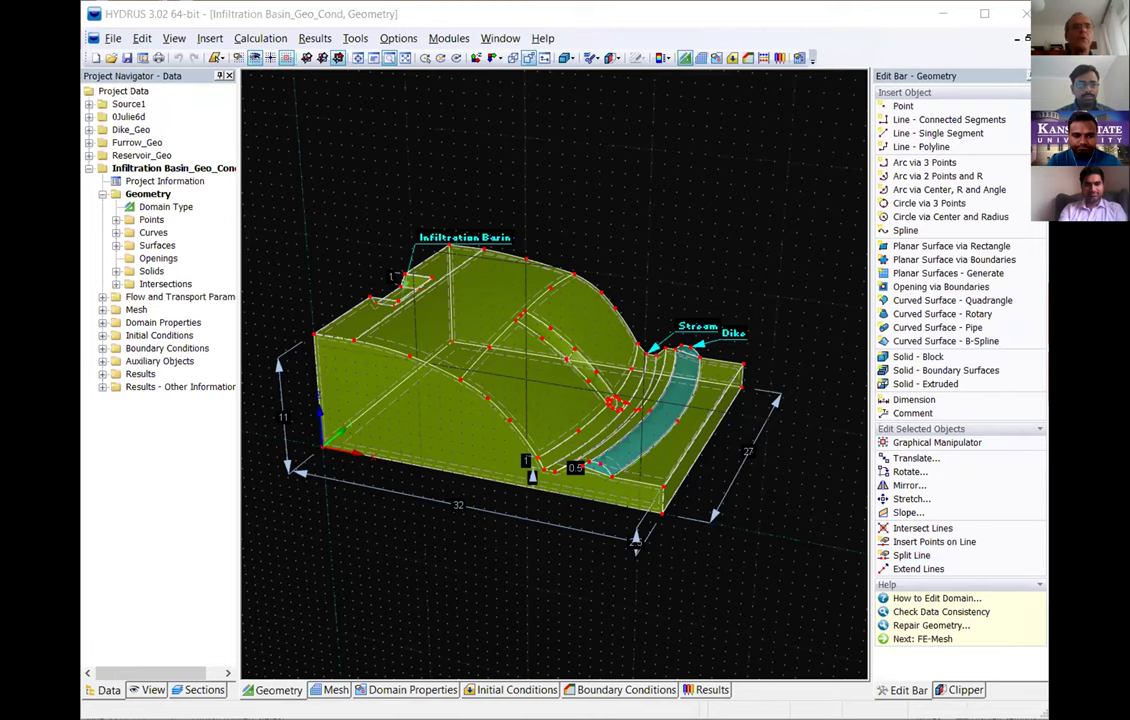
- Open the Project Manager, look over the project groups, and return to the projects of the Demo_V3 group
{"action": "left_click", "coordinate": [175, 14]}
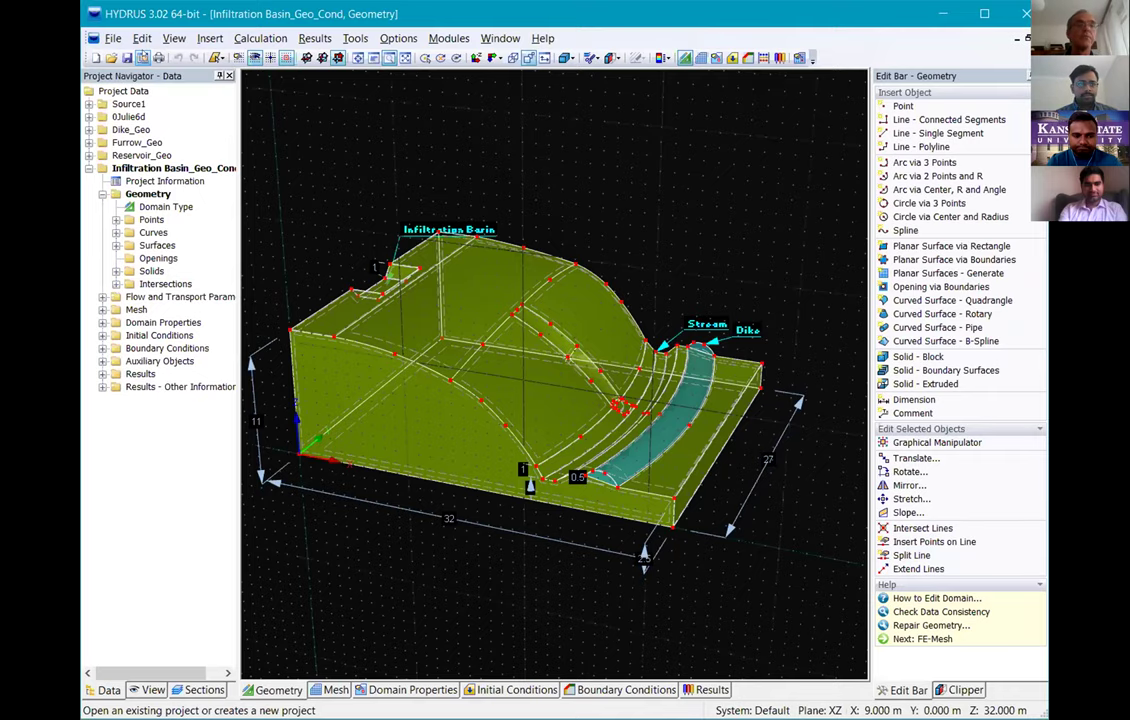
{"action": "left_click", "coordinate": [143, 57]}
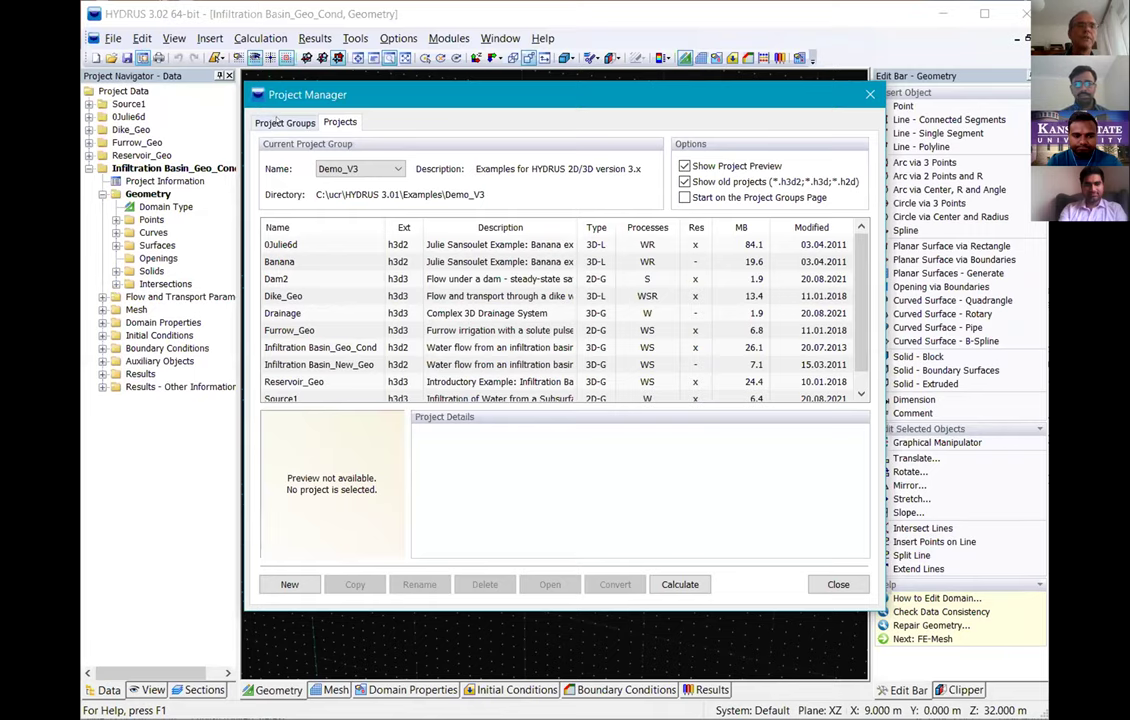
{"action": "left_click", "coordinate": [276, 121]}
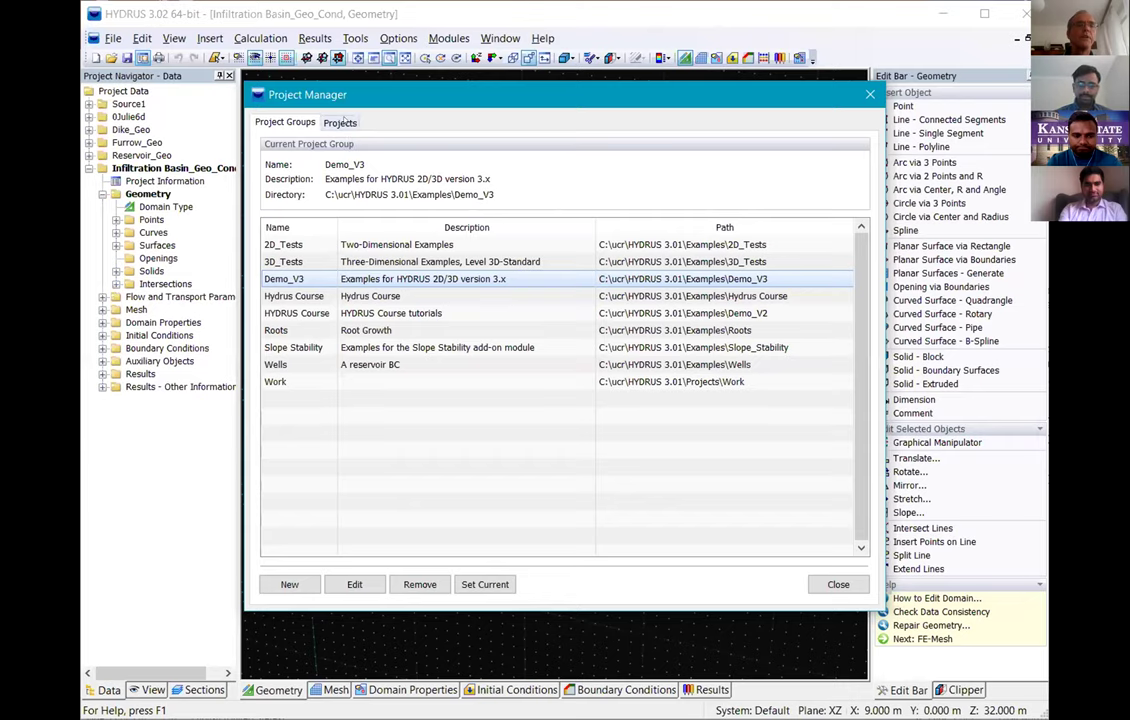
{"action": "left_click", "coordinate": [340, 122]}
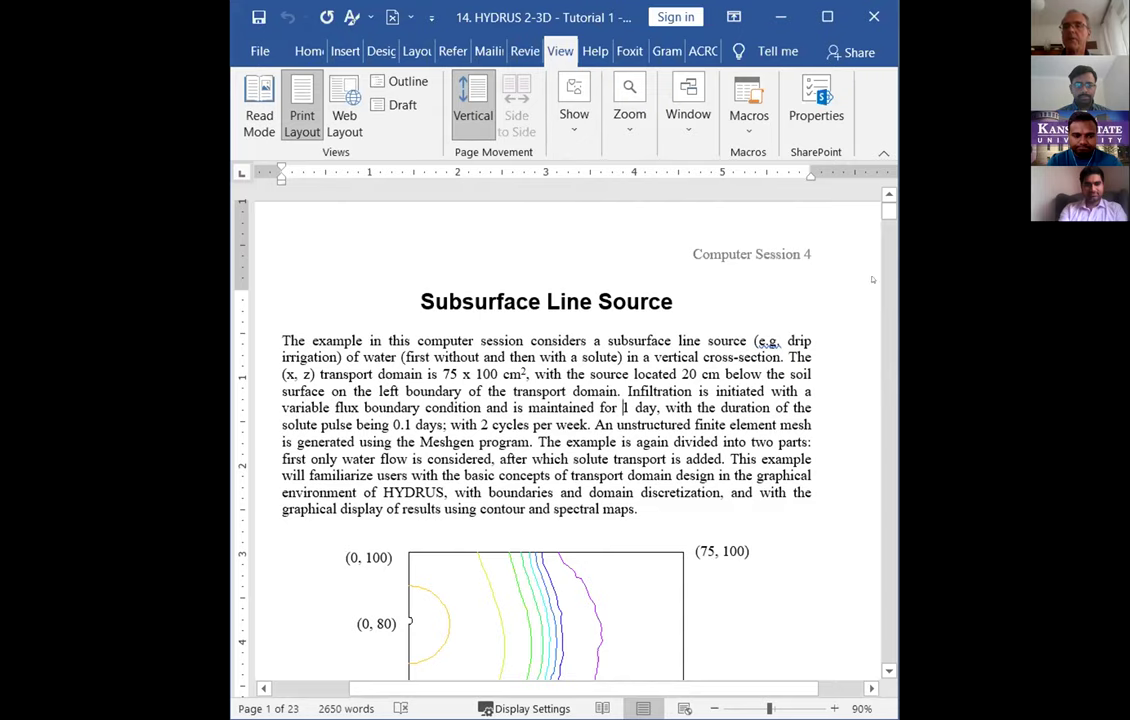
- Switch to the Word tutorial and read the Subsurface Line Source problem description and domain sketch
{"action": "scroll", "coordinate": [888, 670], "scroll_direction": "down", "scroll_amount": 2}
{"action": "scroll", "coordinate": [716, 569], "scroll_direction": "down", "scroll_amount": 4}
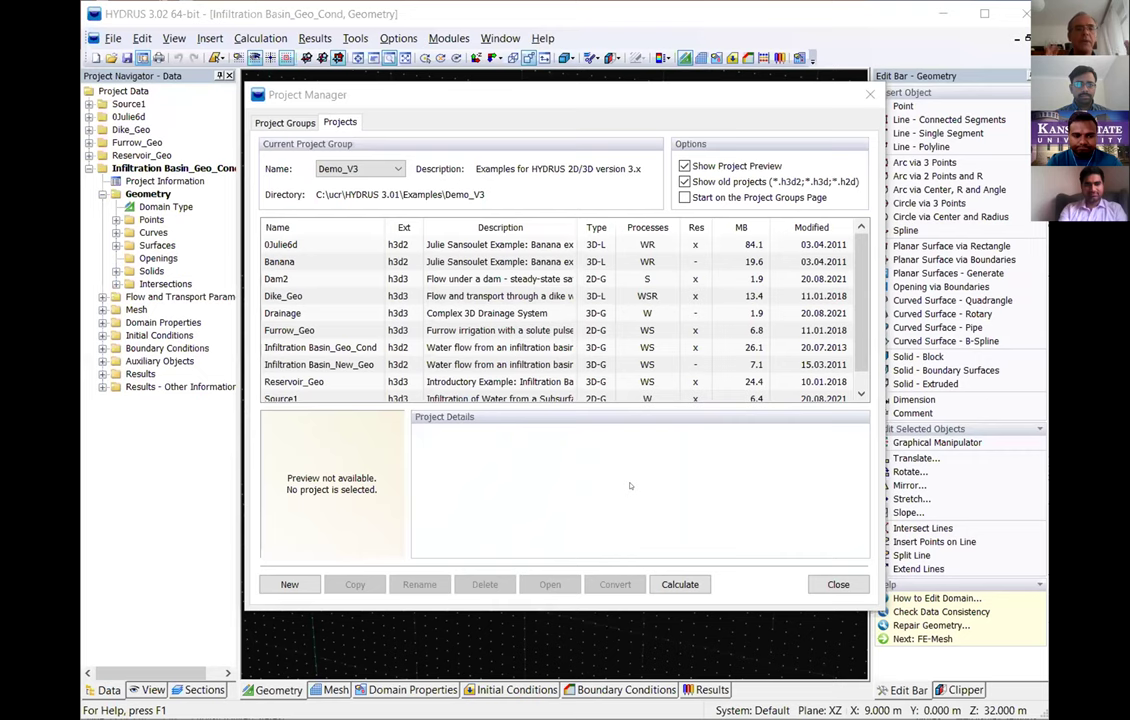
- Start a new HYDRUS project in the Demo_V3 group and name it Source1a
{"action": "left_click", "coordinate": [289, 585]}
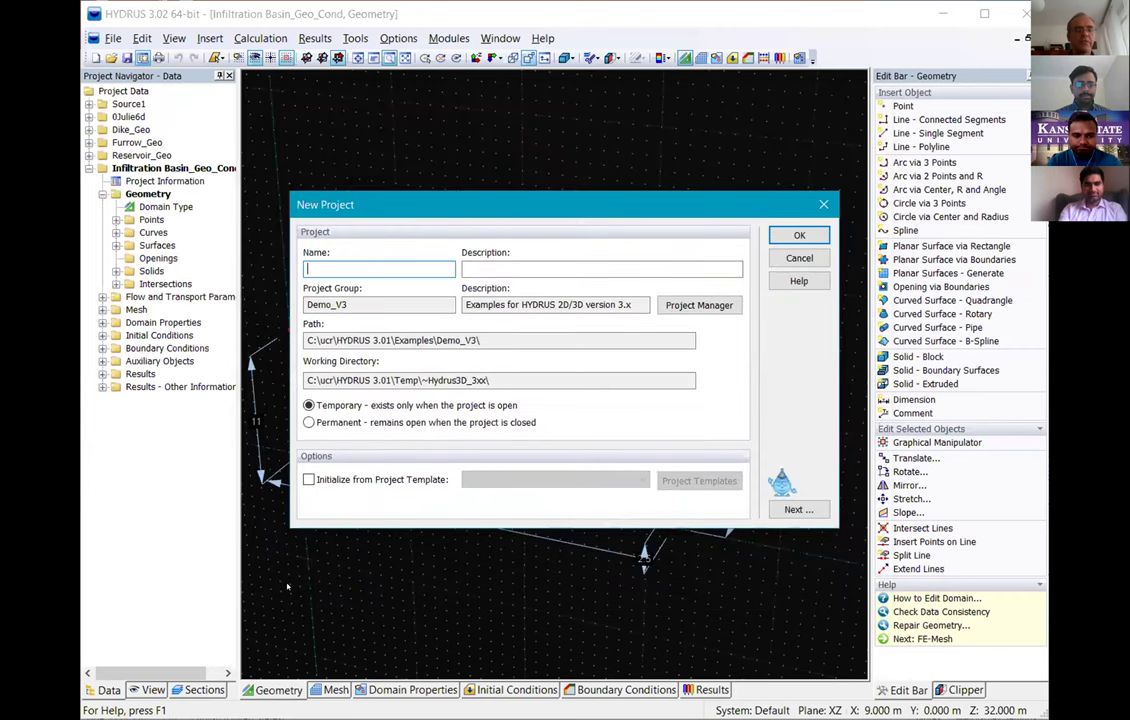
{"action": "type", "text": "Sou"}
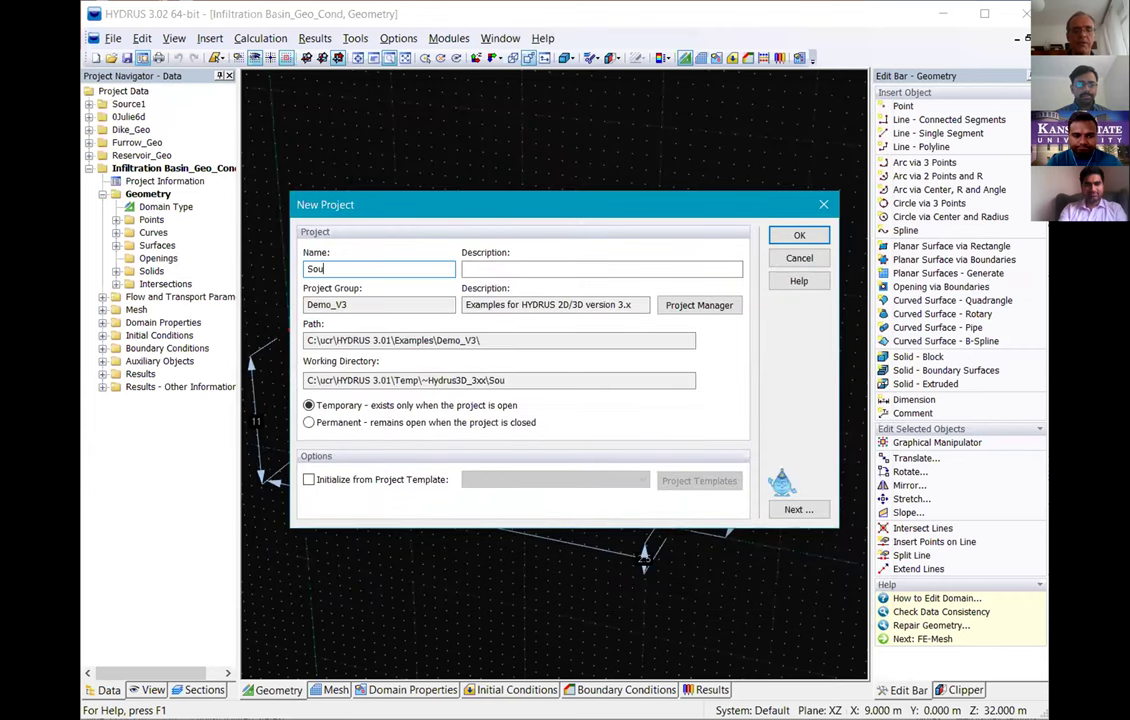
{"action": "type", "text": "rce1"}
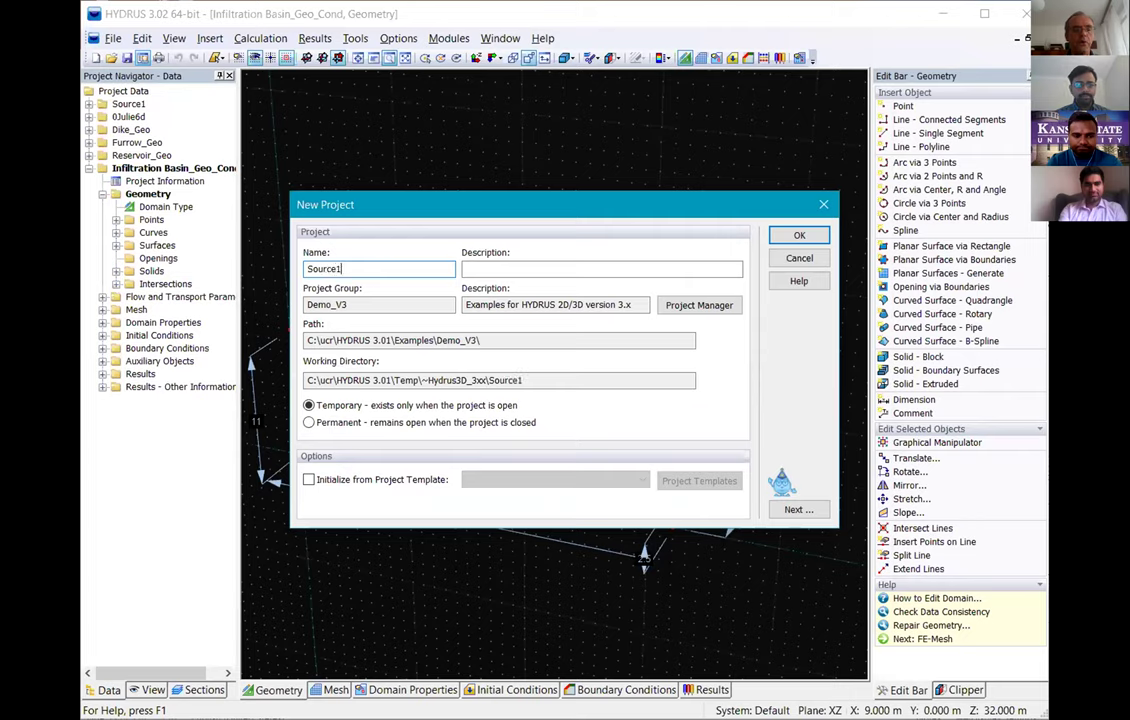
{"action": "type", "text": "a"}
{"action": "key", "text": "Tab"}
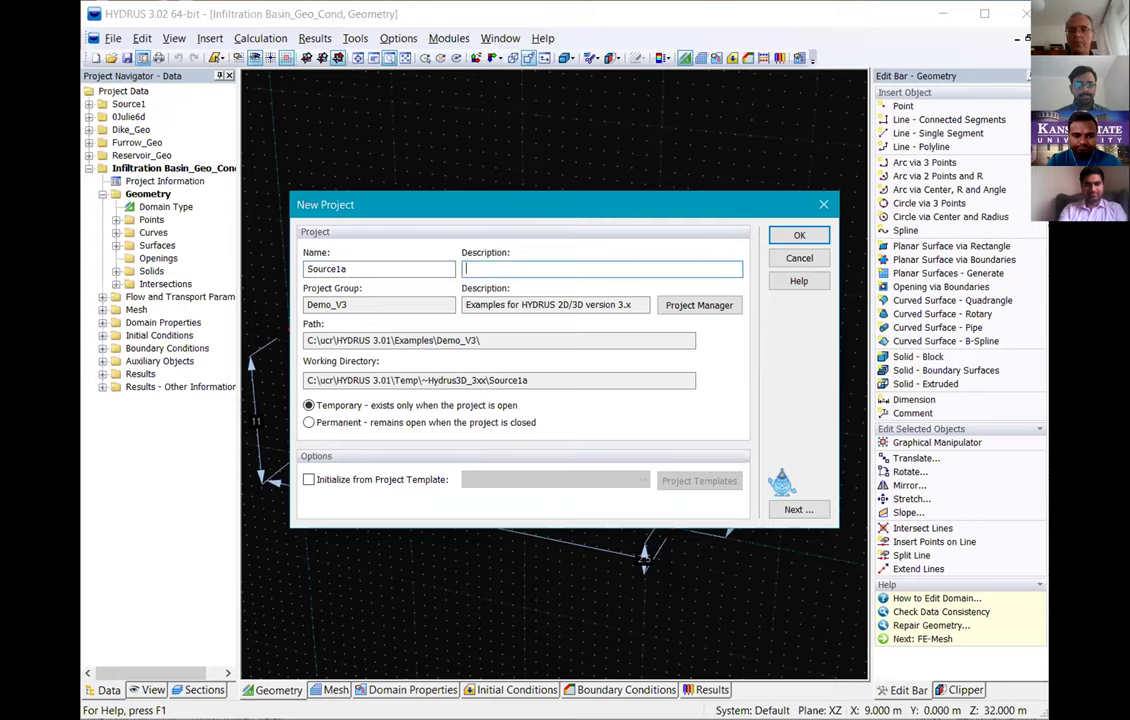
- Give the new project the description "Subsurface Line Source" and continue to the domain type settings
{"action": "left_click", "coordinate": [611, 268]}
{"action": "type", "text": "Subs"}
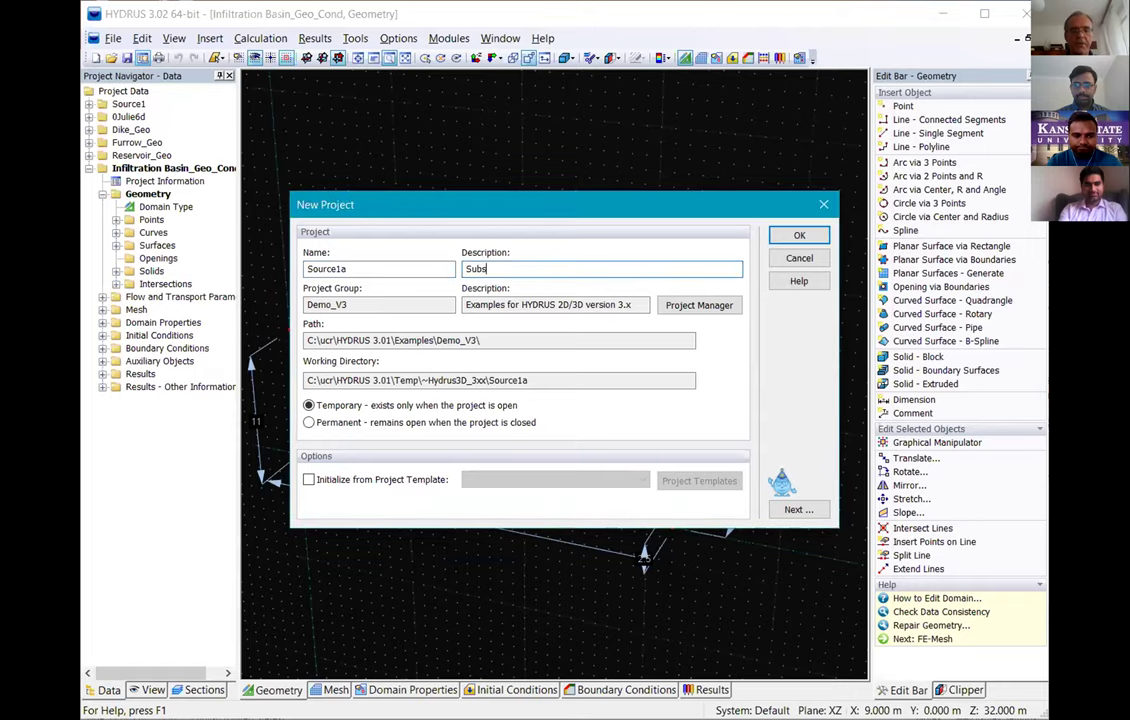
{"action": "type", "text": "urface Bas"}
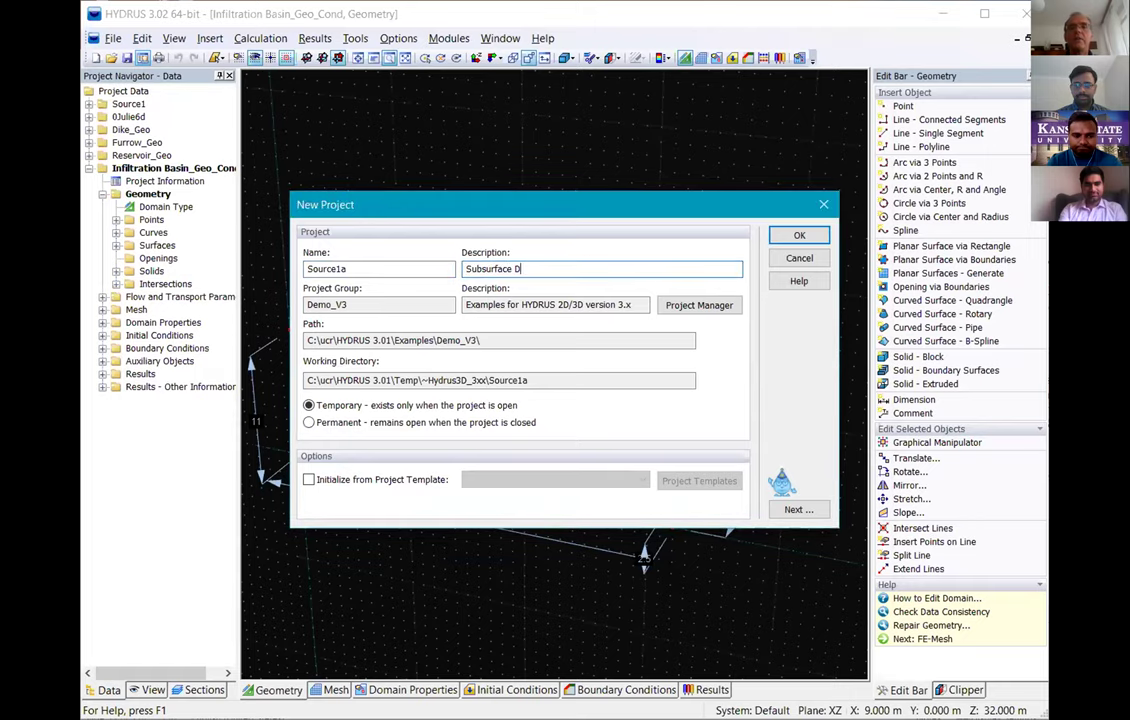
{"action": "key", "text": "BackSpace"}
{"action": "key", "text": "BackSpace"}
{"action": "key", "text": "BackSpace"}
{"action": "type", "text": "Line 1"}
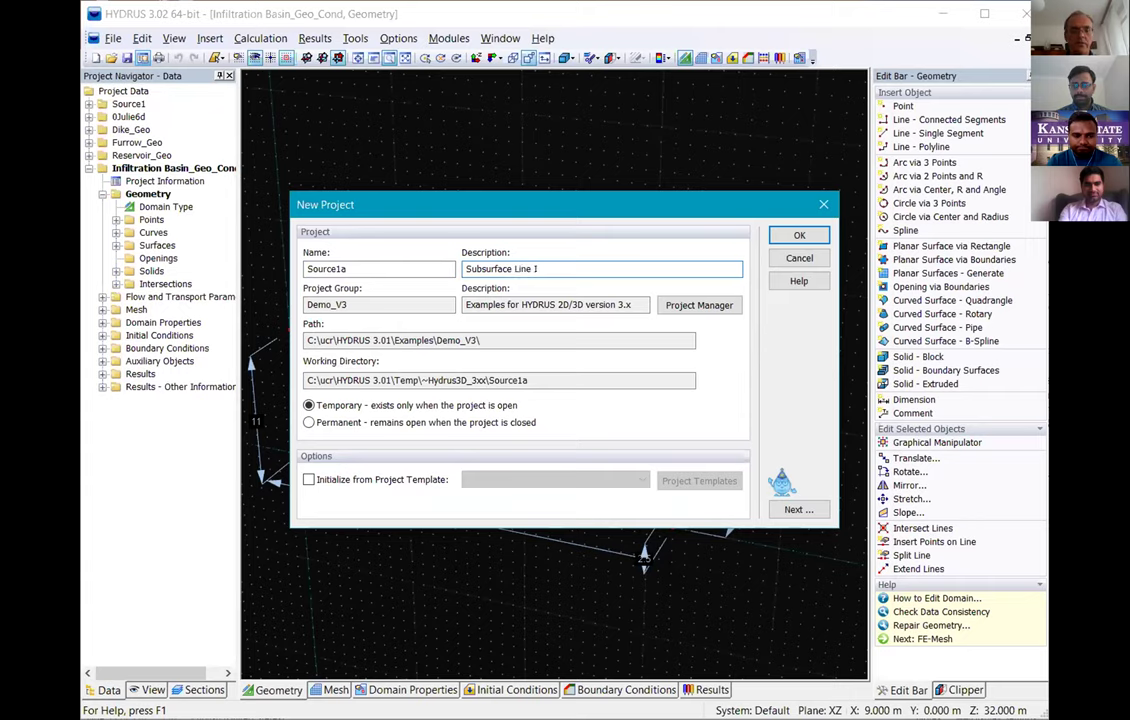
{"action": "key", "text": "BackSpace"}
{"action": "type", "text": "Source"}
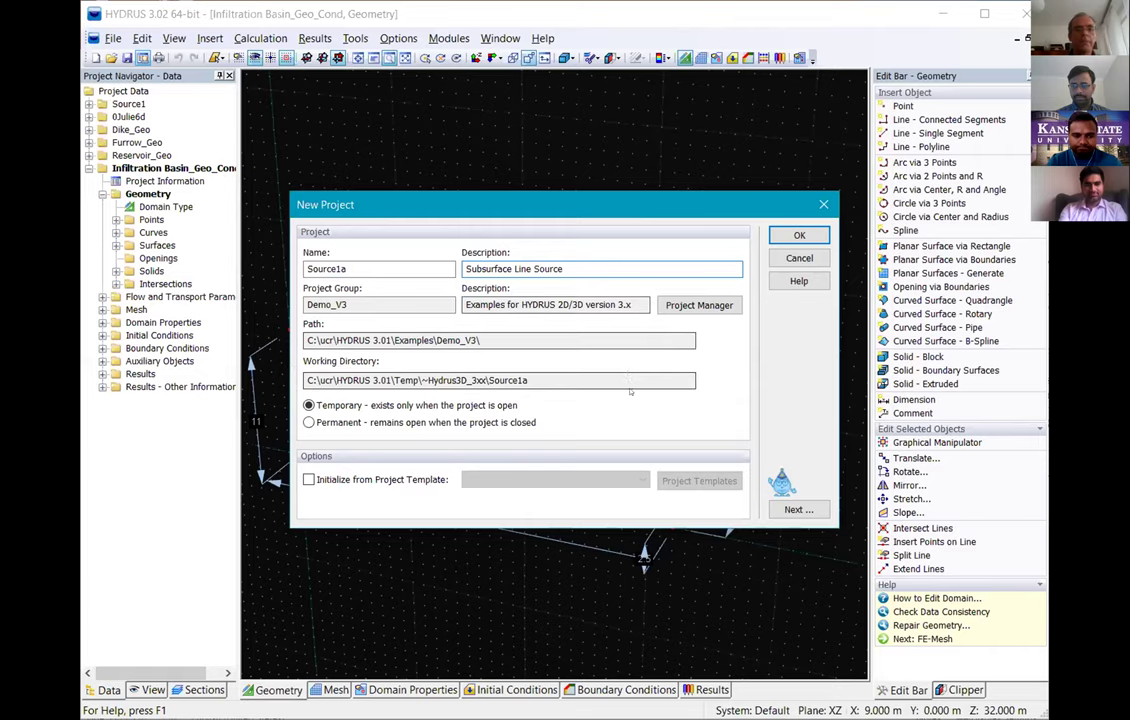
{"action": "left_click", "coordinate": [795, 509]}
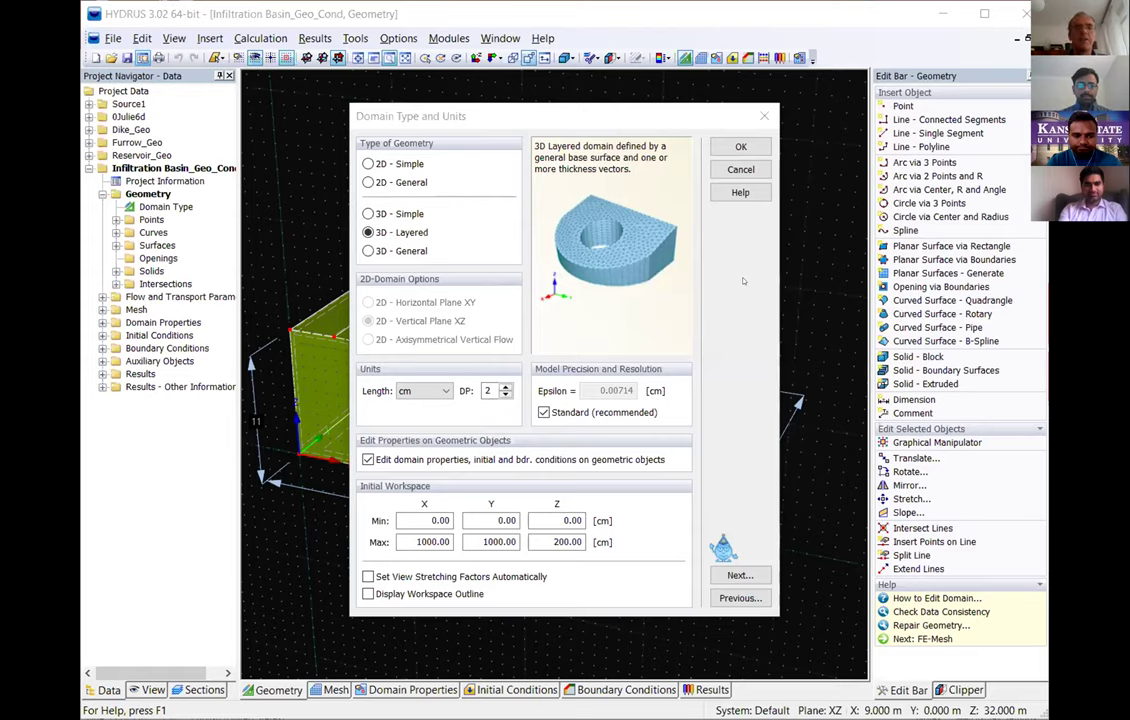
- Preview the 2D - Simple, 2D - General, 3D - Simple, 3D - Layered and 3D - General geometry types
{"action": "left_click", "coordinate": [743, 281]}
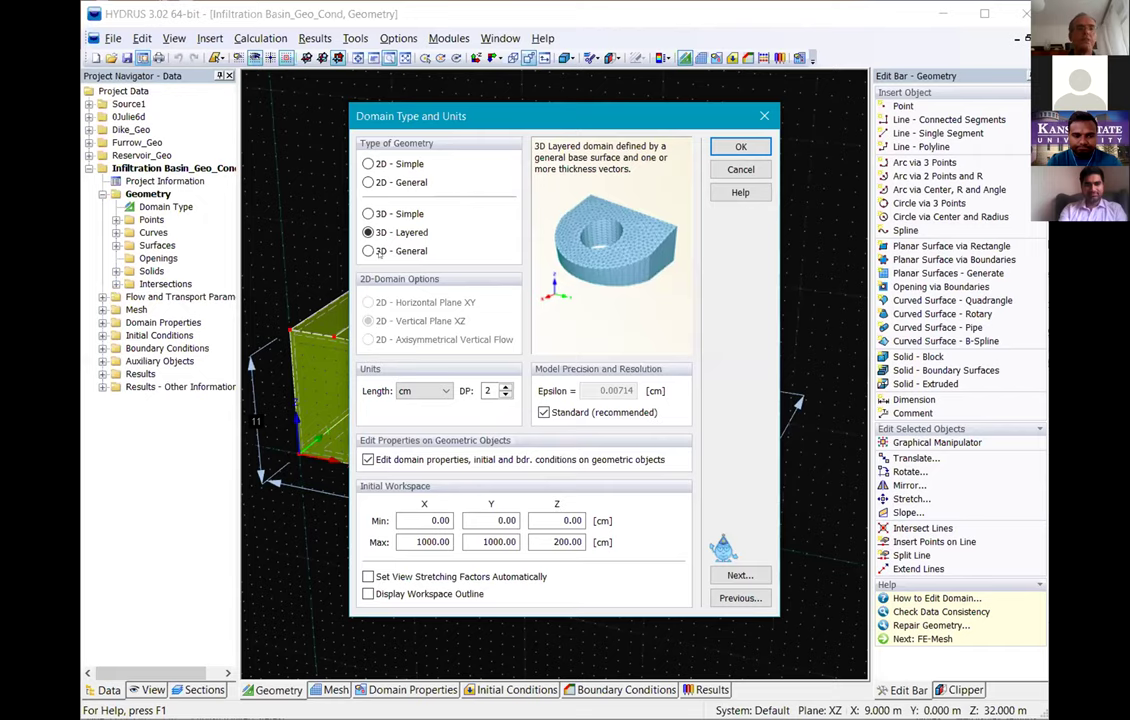
{"action": "left_click", "coordinate": [368, 163]}
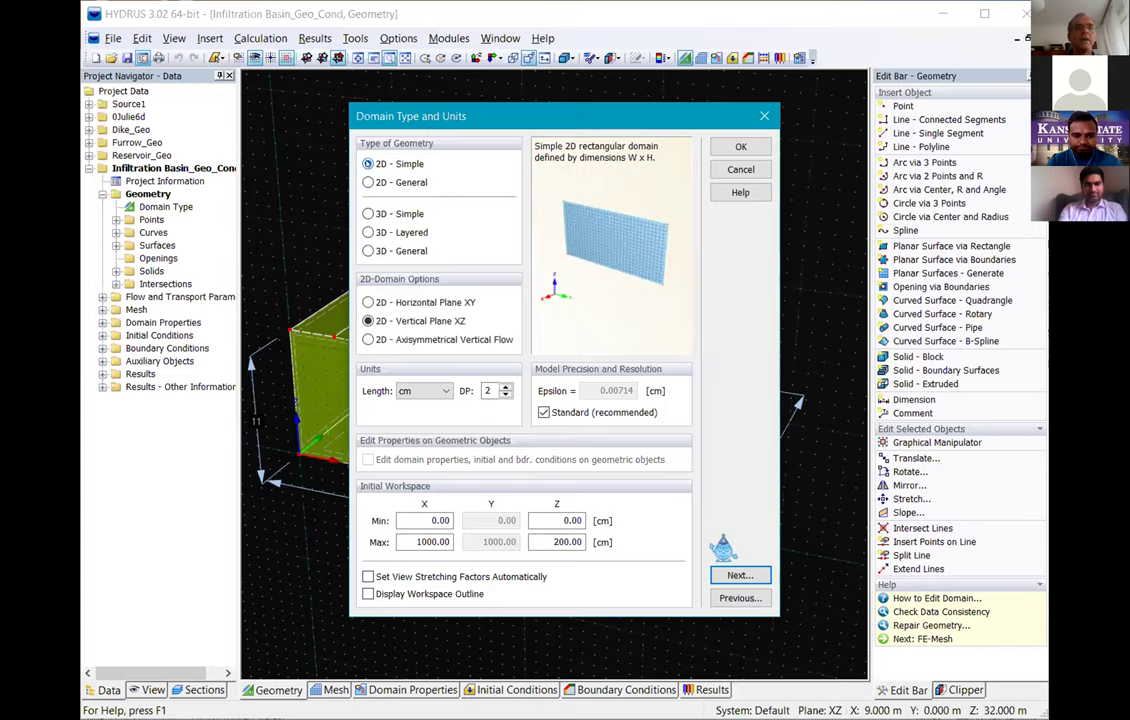
{"action": "left_click", "coordinate": [368, 182]}
{"action": "left_click", "coordinate": [368, 213]}
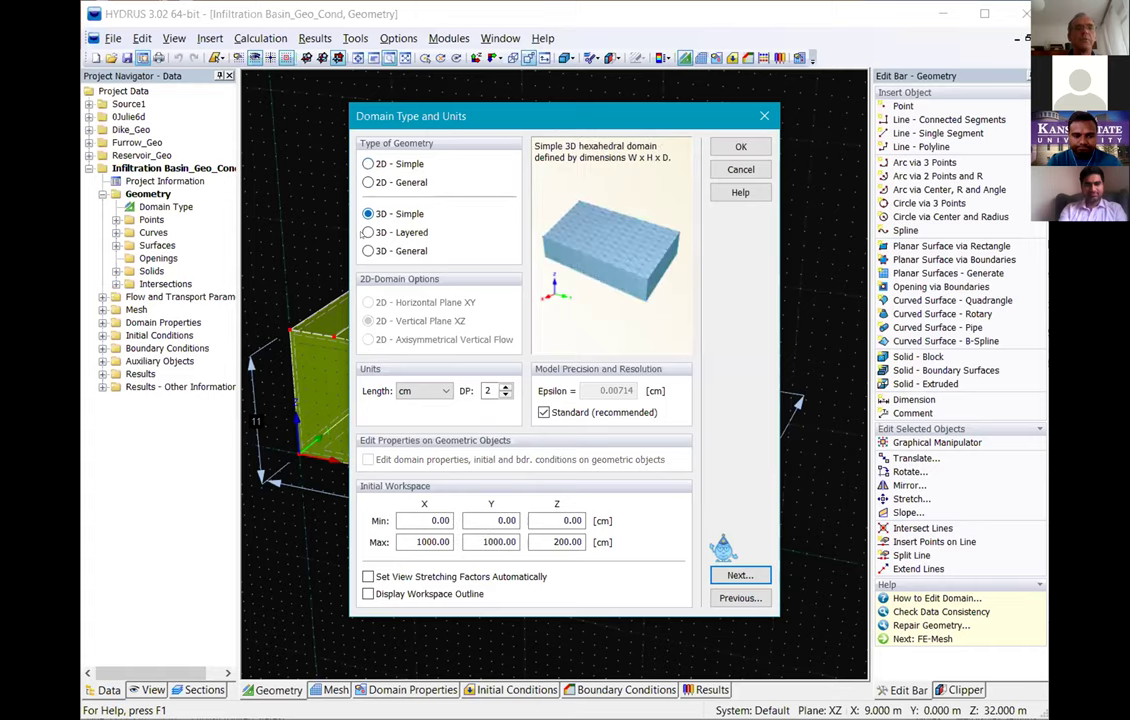
{"action": "key", "text": "Down"}
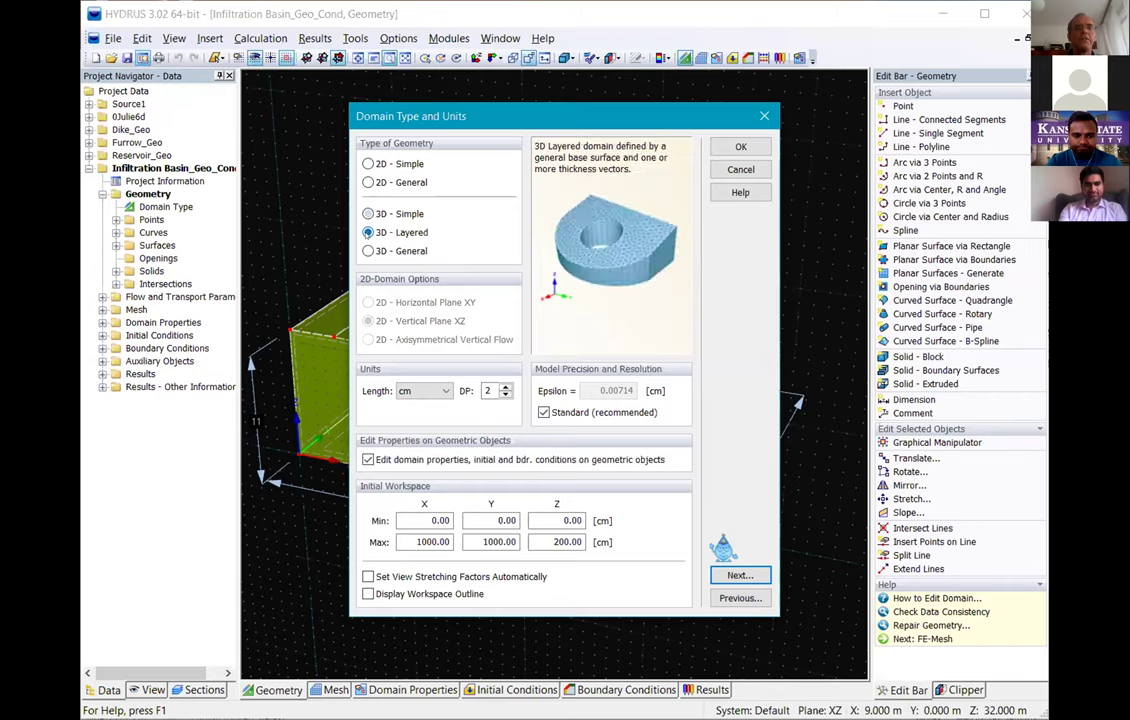
{"action": "left_click", "coordinate": [368, 250]}
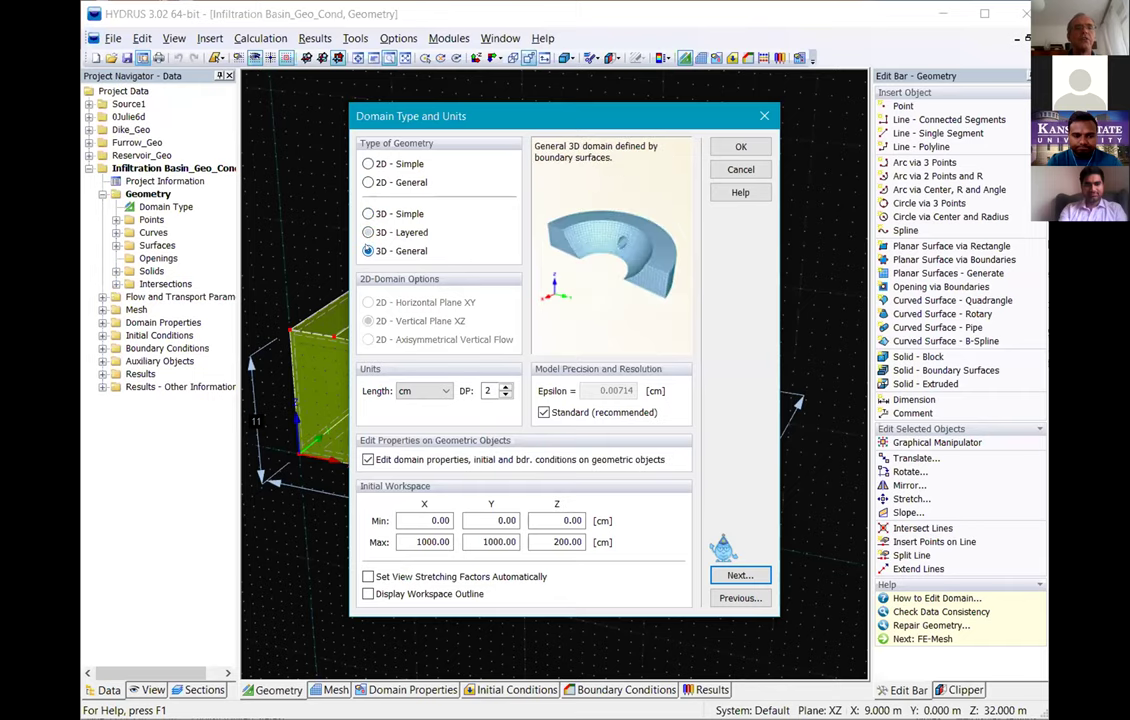
- Set the geometry to 2D - General in the vertical XZ plane, previewing the horizontal and axisymmetrical options before settling
{"action": "left_click", "coordinate": [366, 182]}
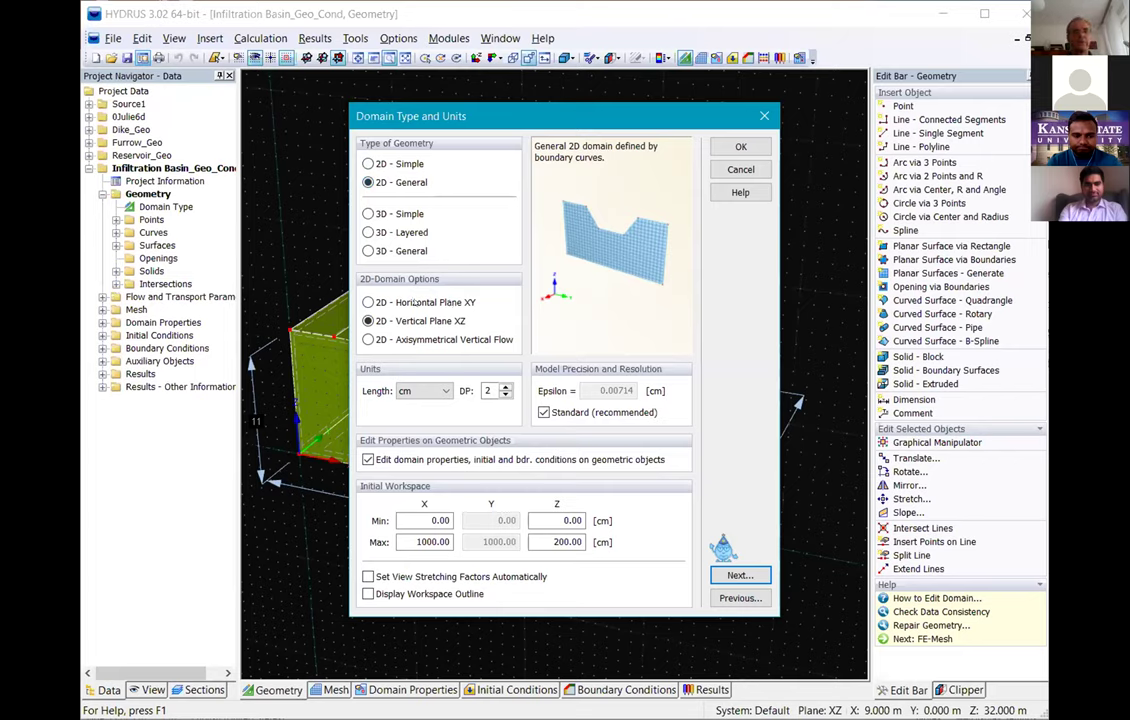
{"action": "left_click", "coordinate": [416, 302]}
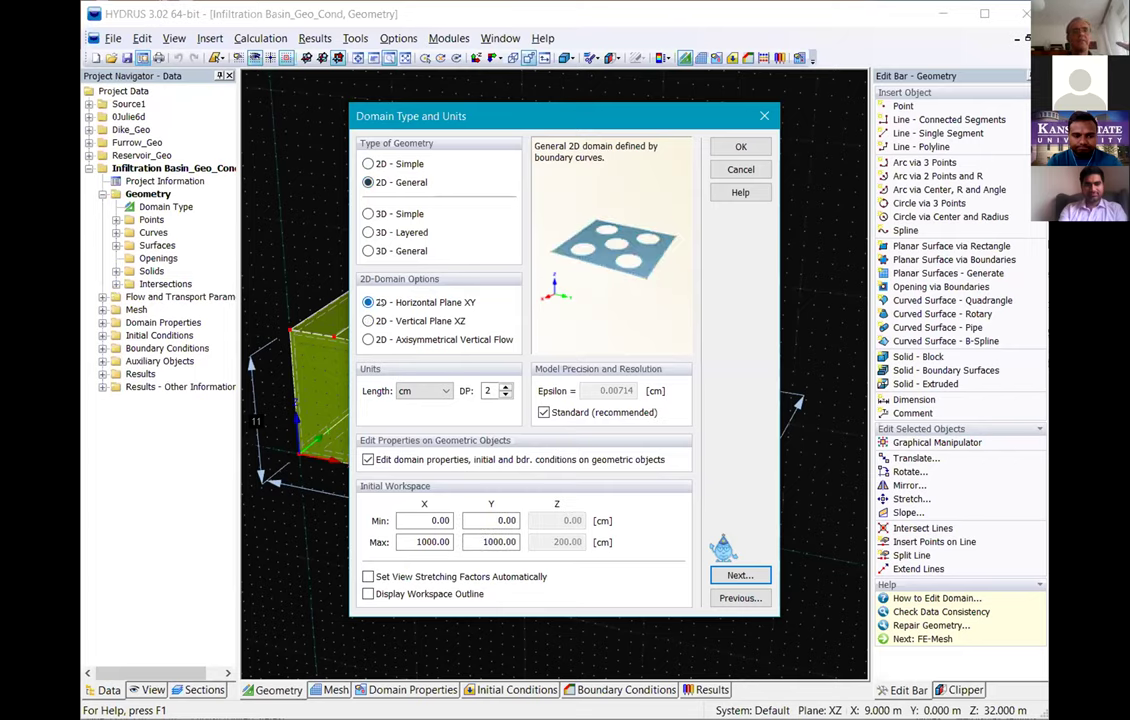
{"action": "left_click", "coordinate": [368, 321]}
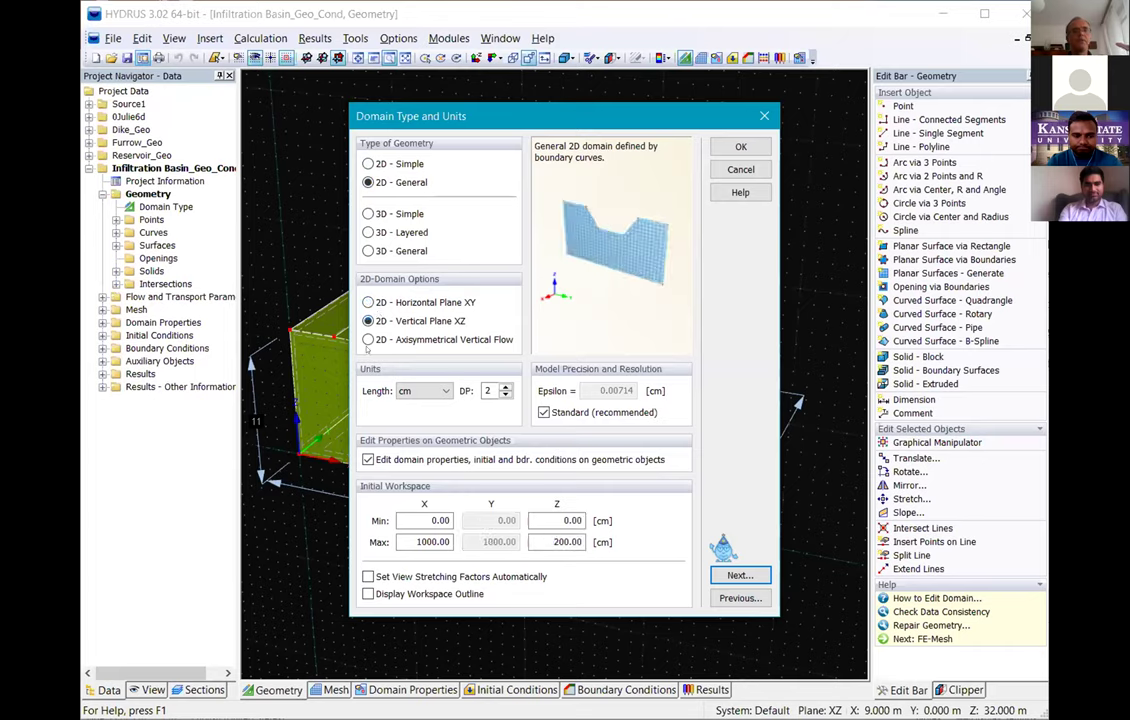
{"action": "left_click", "coordinate": [368, 339]}
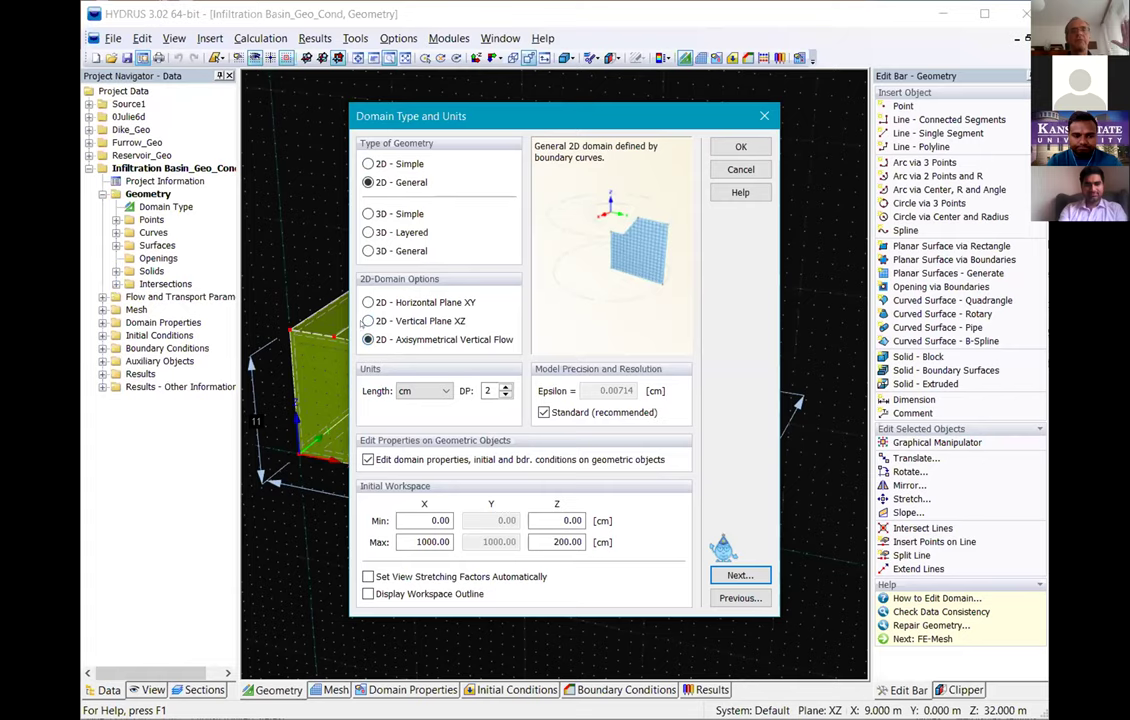
{"action": "left_click", "coordinate": [362, 323]}
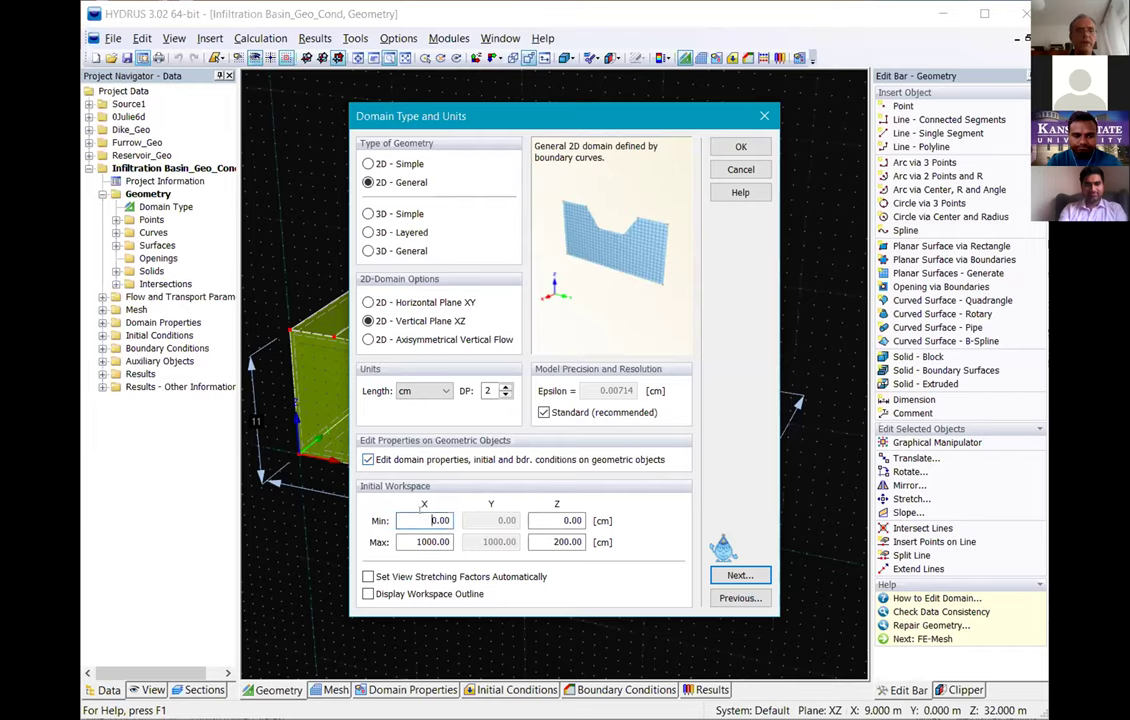
- Set the initial workspace to X from -25 to 100 cm and Z from -25 to 125 cm, and continue
{"action": "key", "text": "Delete"}
{"action": "type", "text": "-25"}
{"action": "key", "text": "Tab"}
{"action": "type", "text": "-25"}
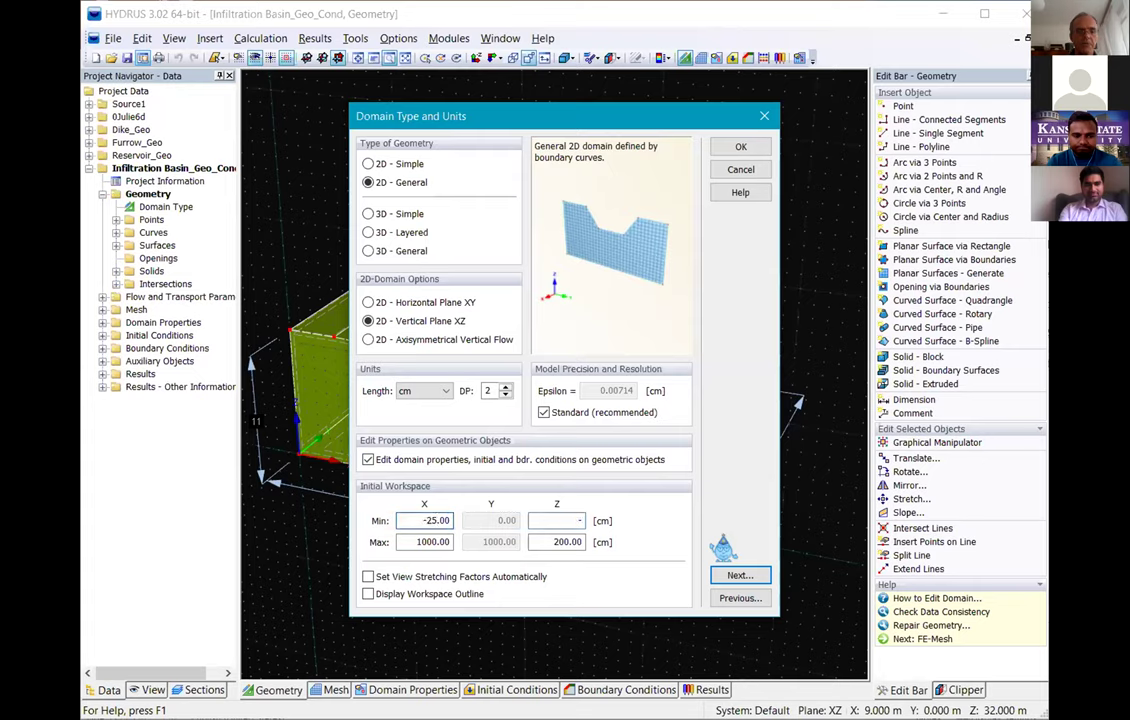
{"action": "key", "text": "Tab"}
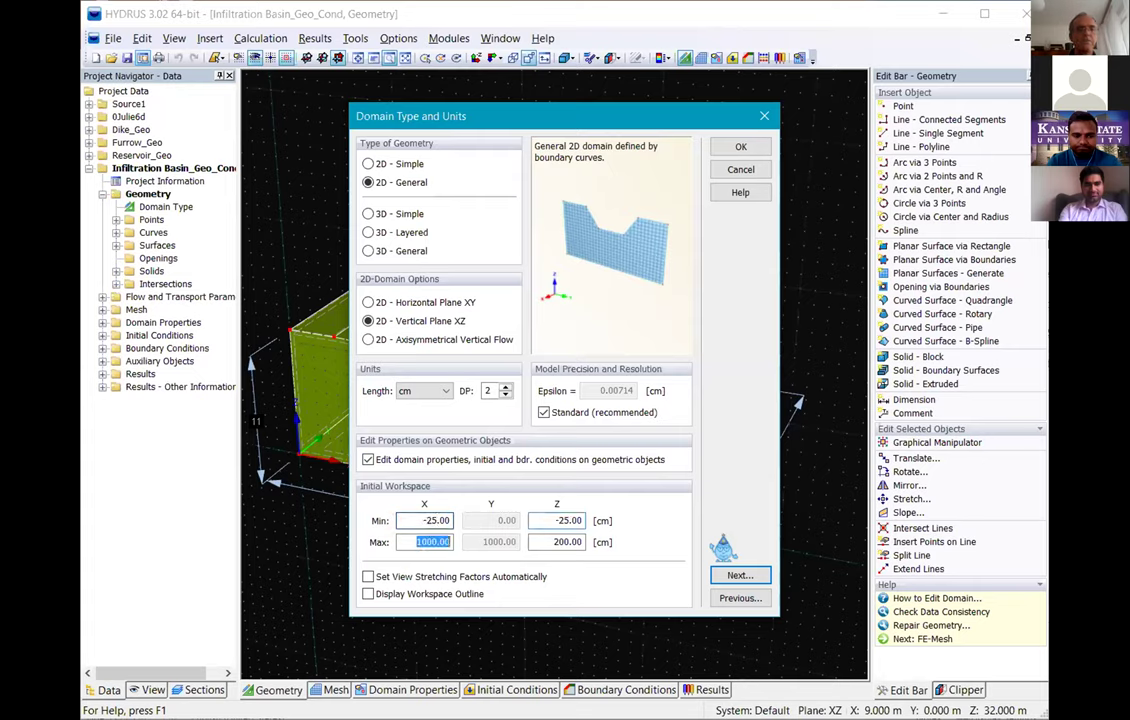
{"action": "type", "text": "100"}
{"action": "key", "text": "Tab"}
{"action": "type", "text": "125"}
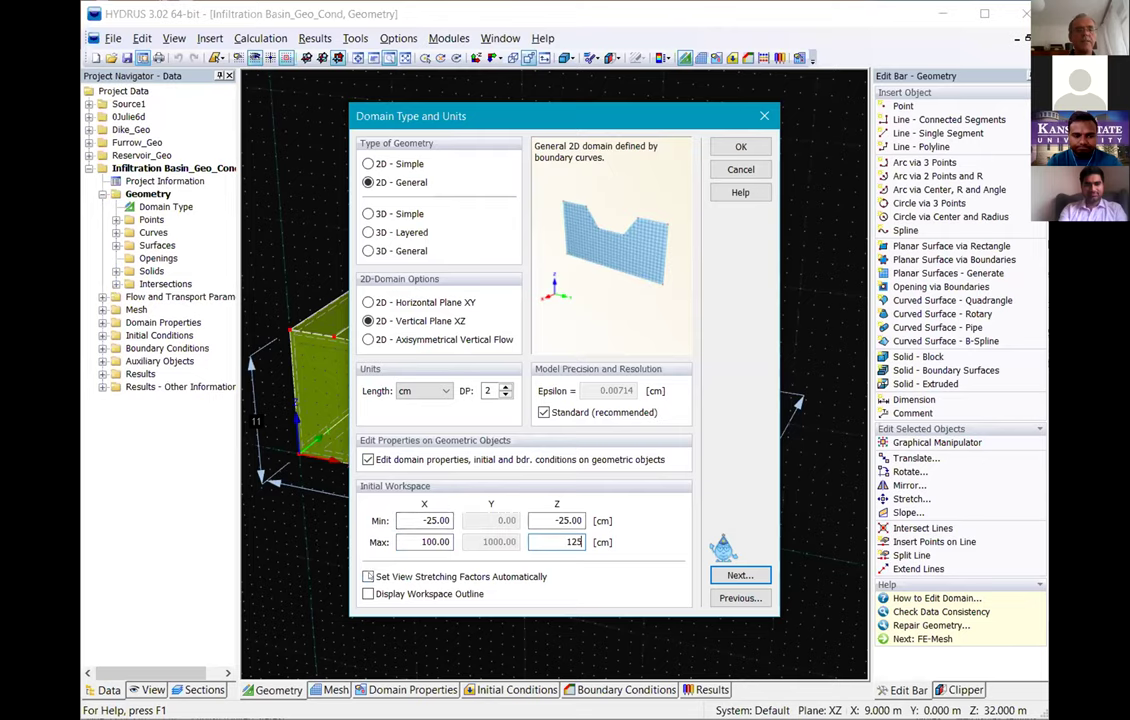
{"action": "left_click", "coordinate": [724, 575]}
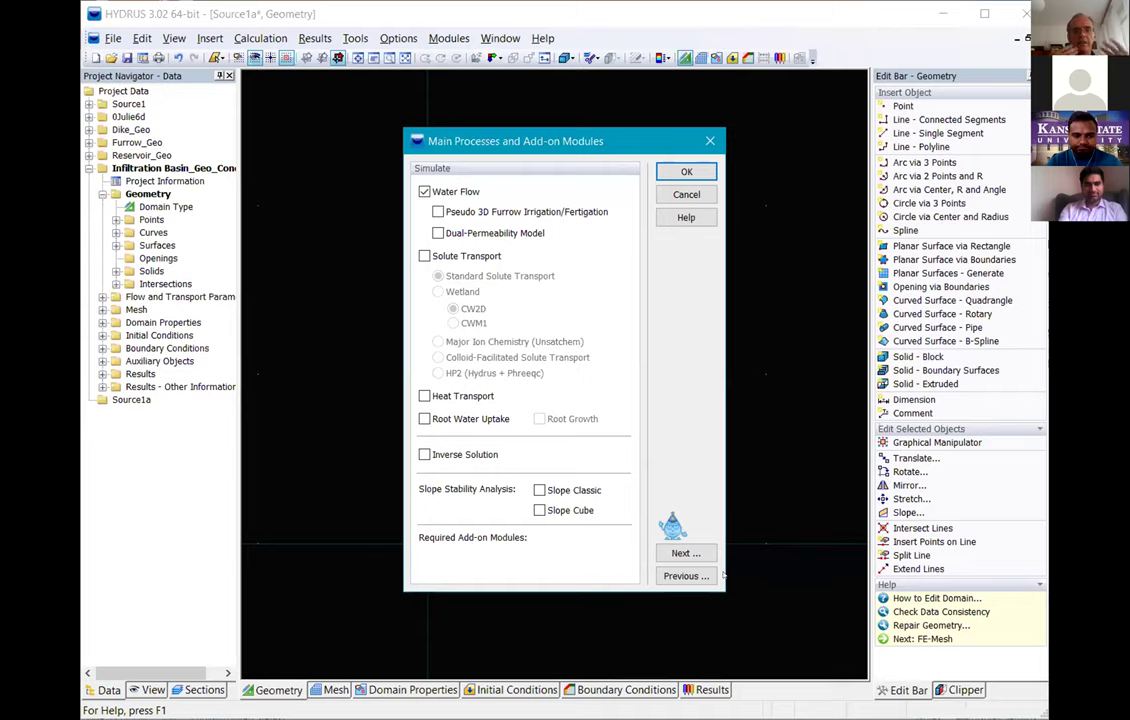
- Accept Water Flow as the only simulated process and continue to the time information
{"action": "left_click", "coordinate": [686, 553]}
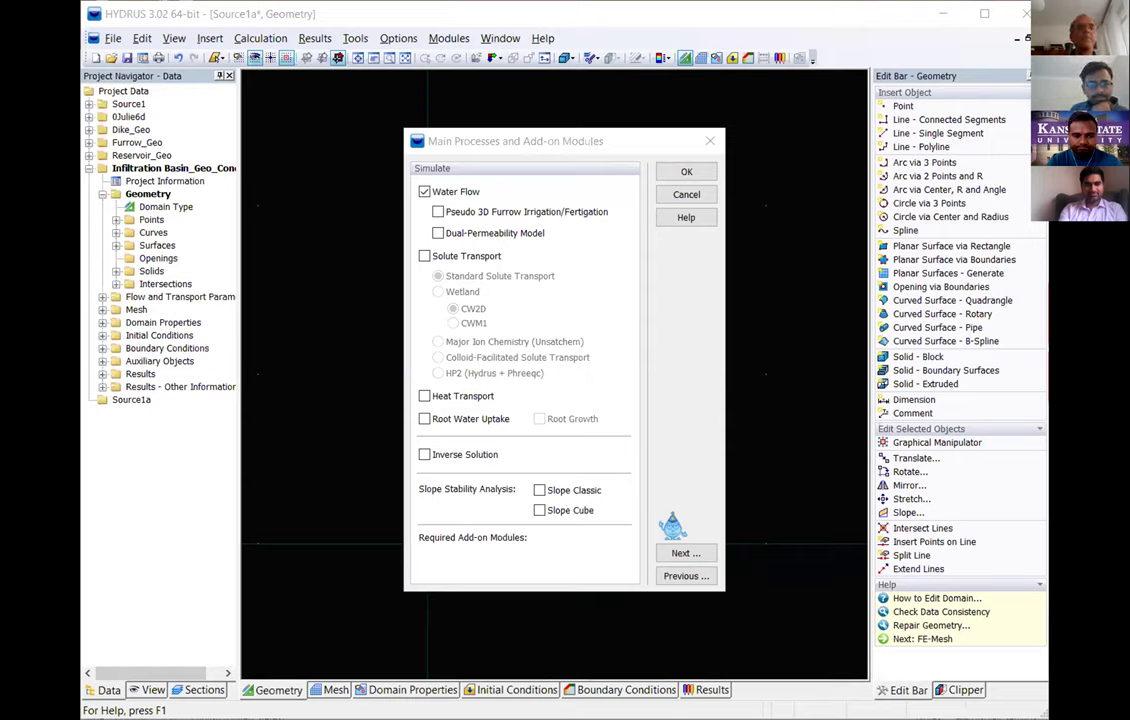
{"action": "left_click", "coordinate": [739, 392]}
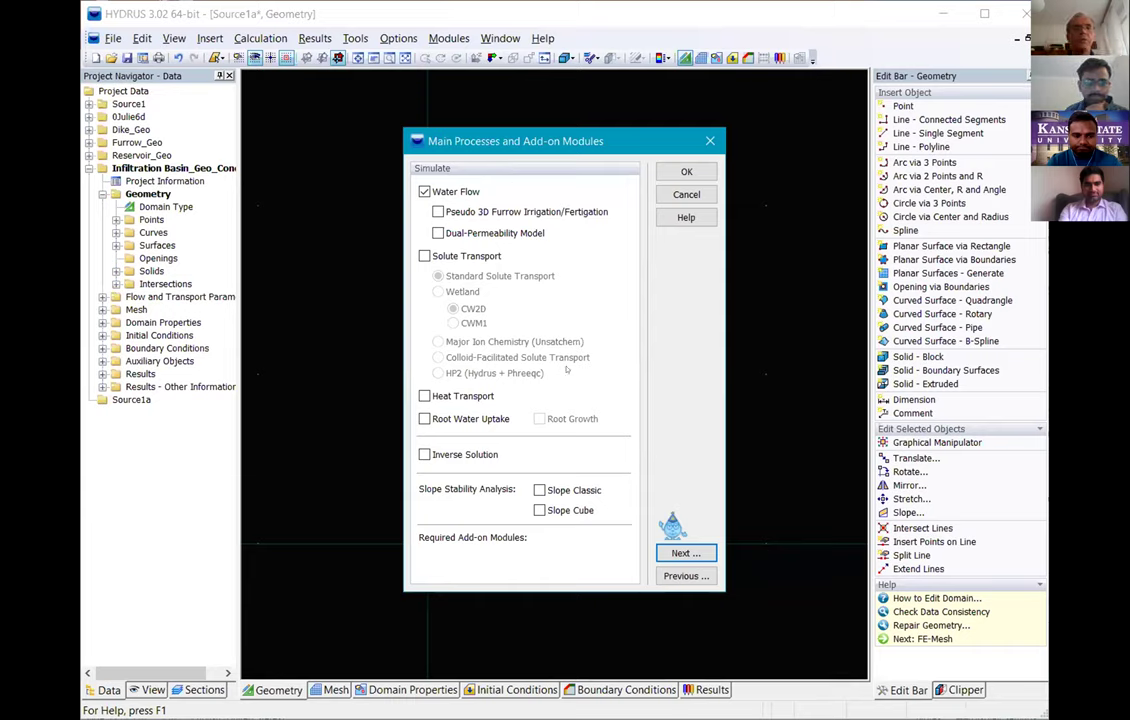
{"action": "left_click", "coordinate": [681, 552]}
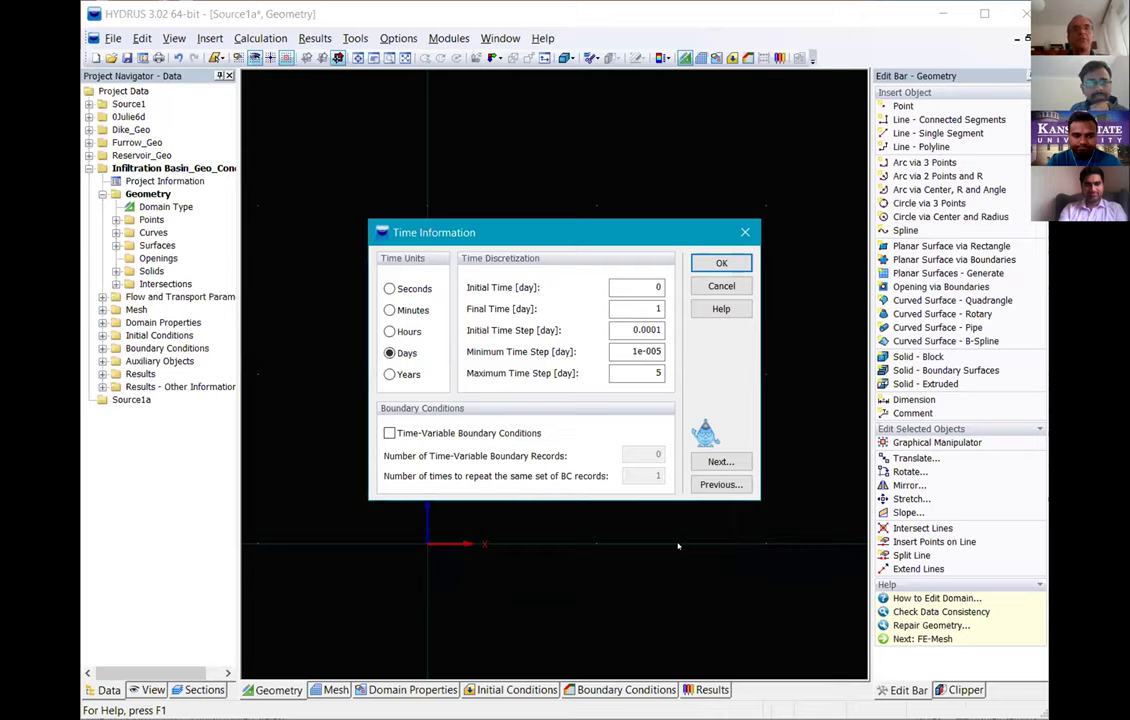
- Set the final time to 7 days and enable time-variable boundary conditions
{"action": "key", "text": "Tab"}
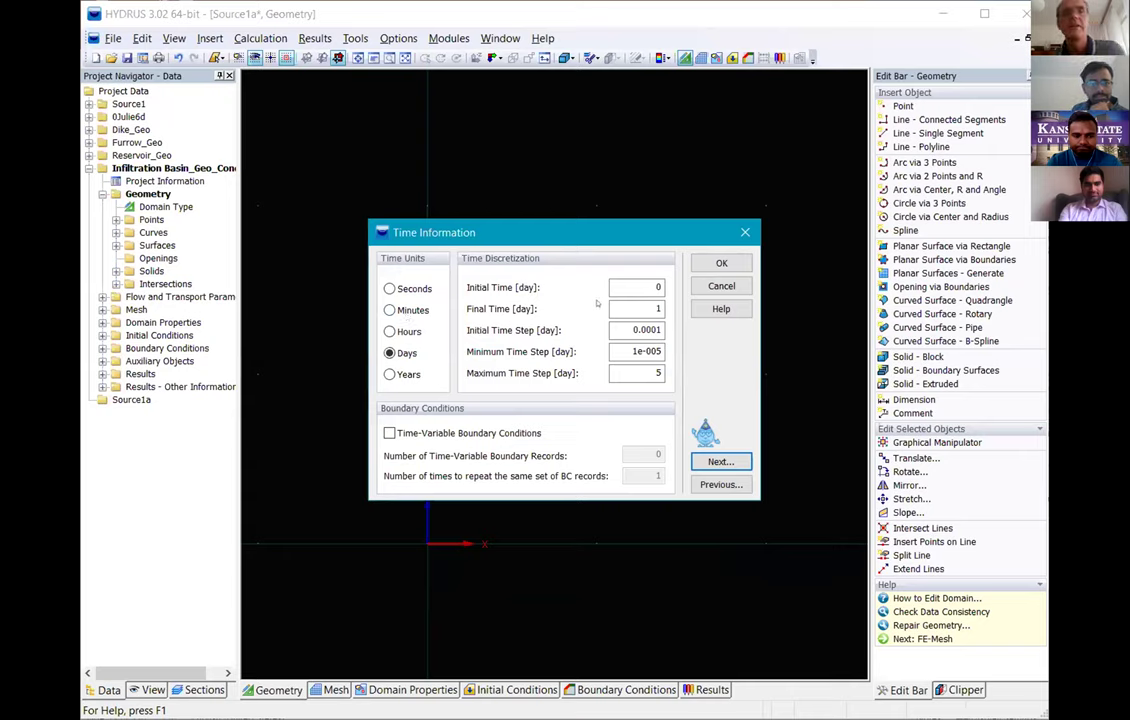
{"action": "left_click", "coordinate": [627, 305]}
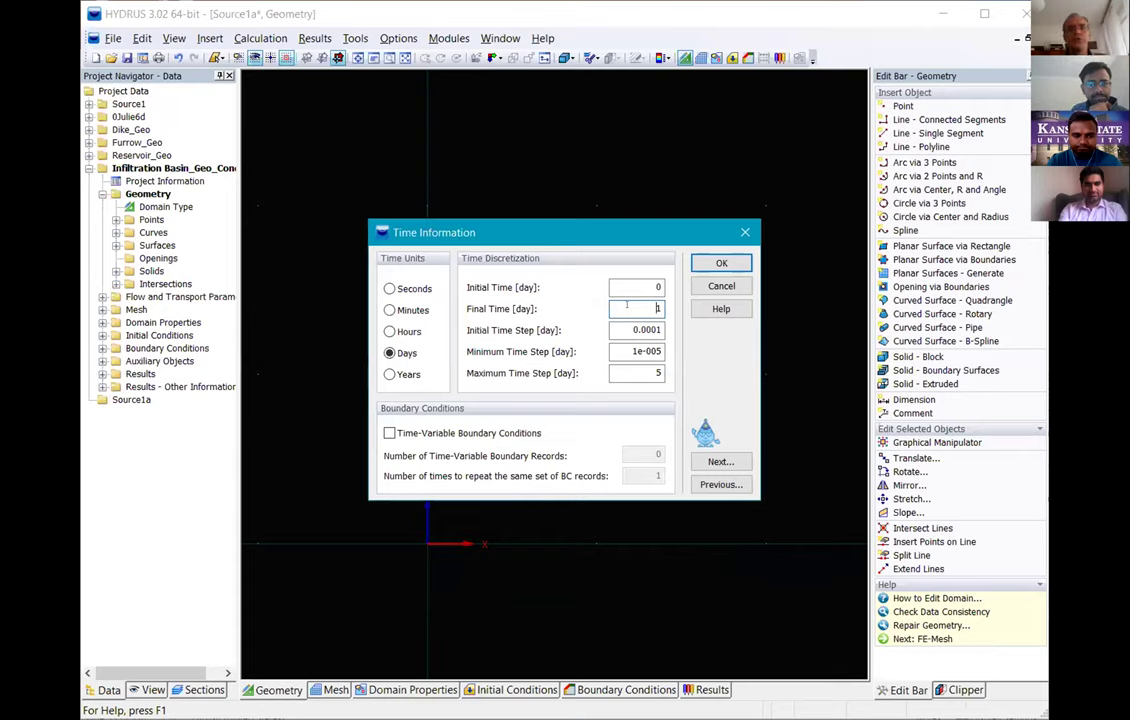
{"action": "key", "text": "BackSpace"}
{"action": "type", "text": "7"}
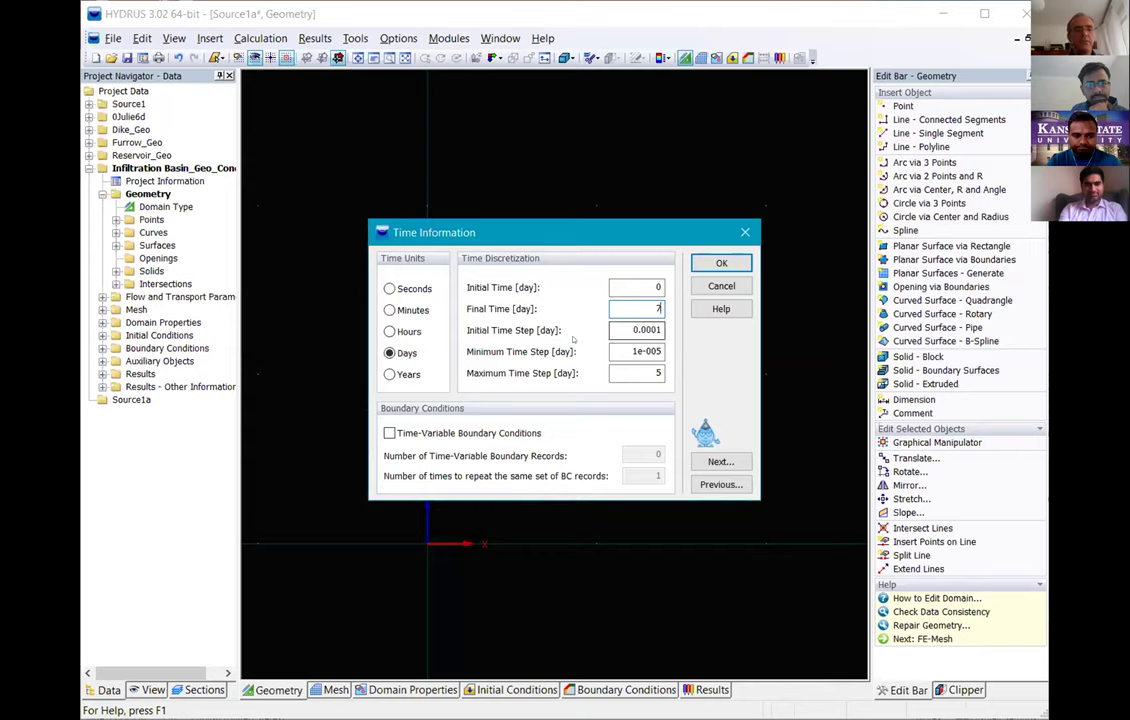
{"action": "left_click", "coordinate": [389, 434]}
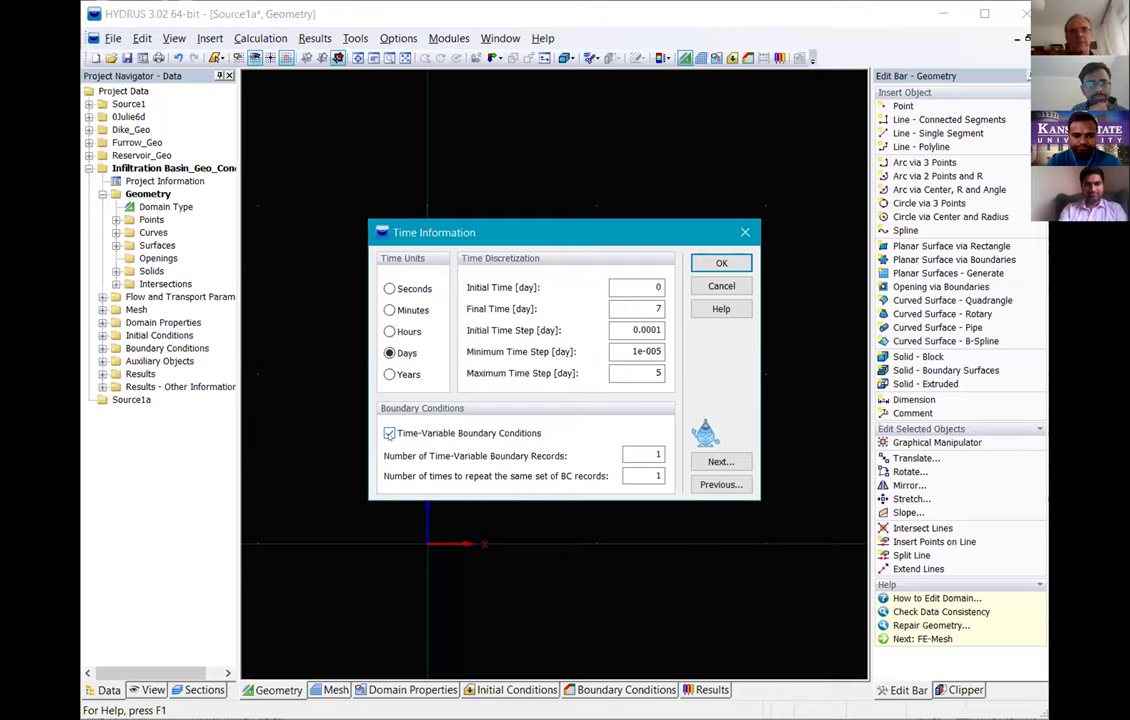
- Set the number of time-variable boundary records to 4 and continue to the output information
{"action": "double_click", "coordinate": [646, 454]}
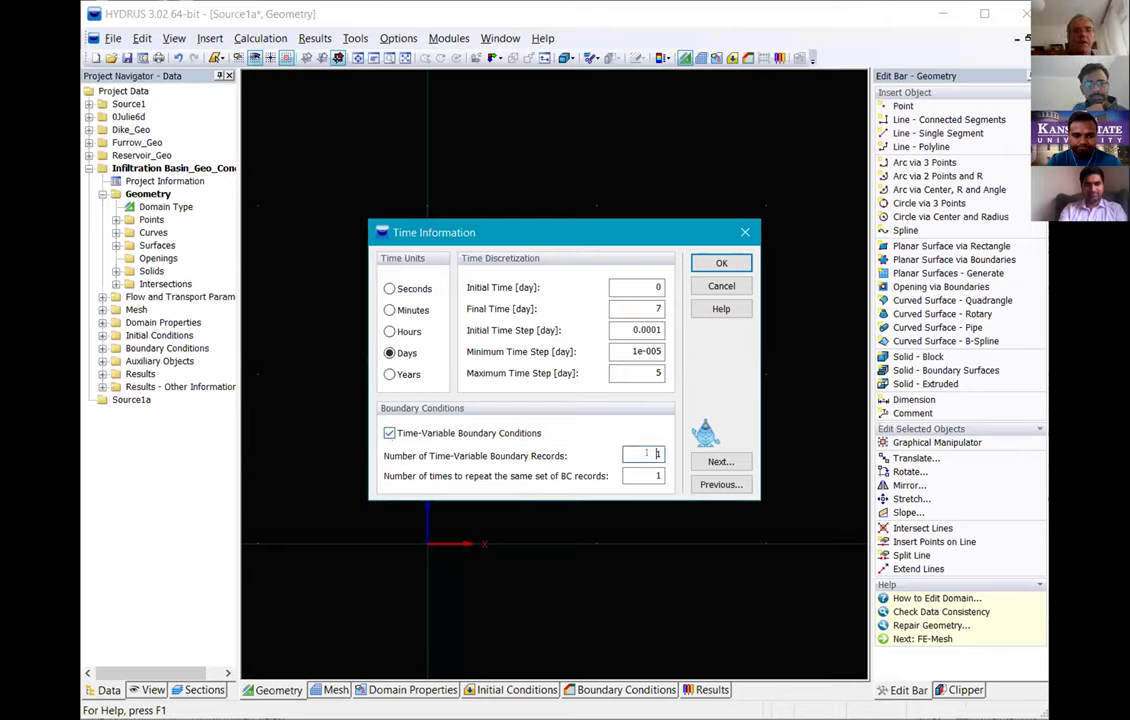
{"action": "type", "text": "4"}
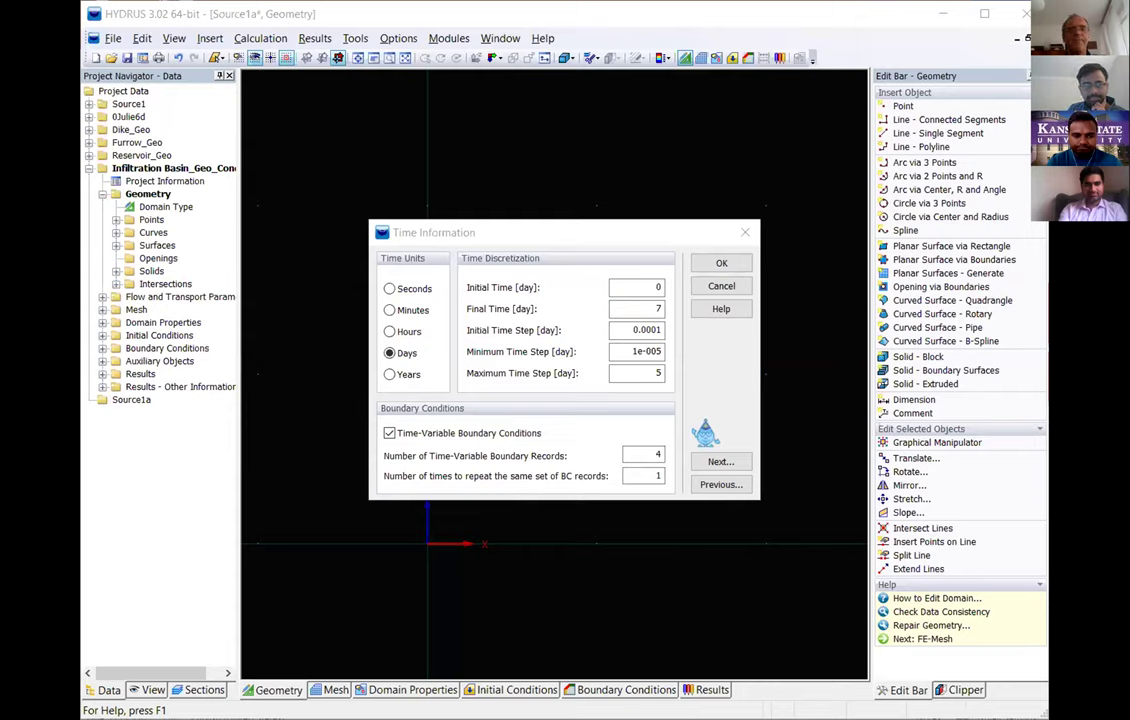
{"action": "key", "text": "alt"}
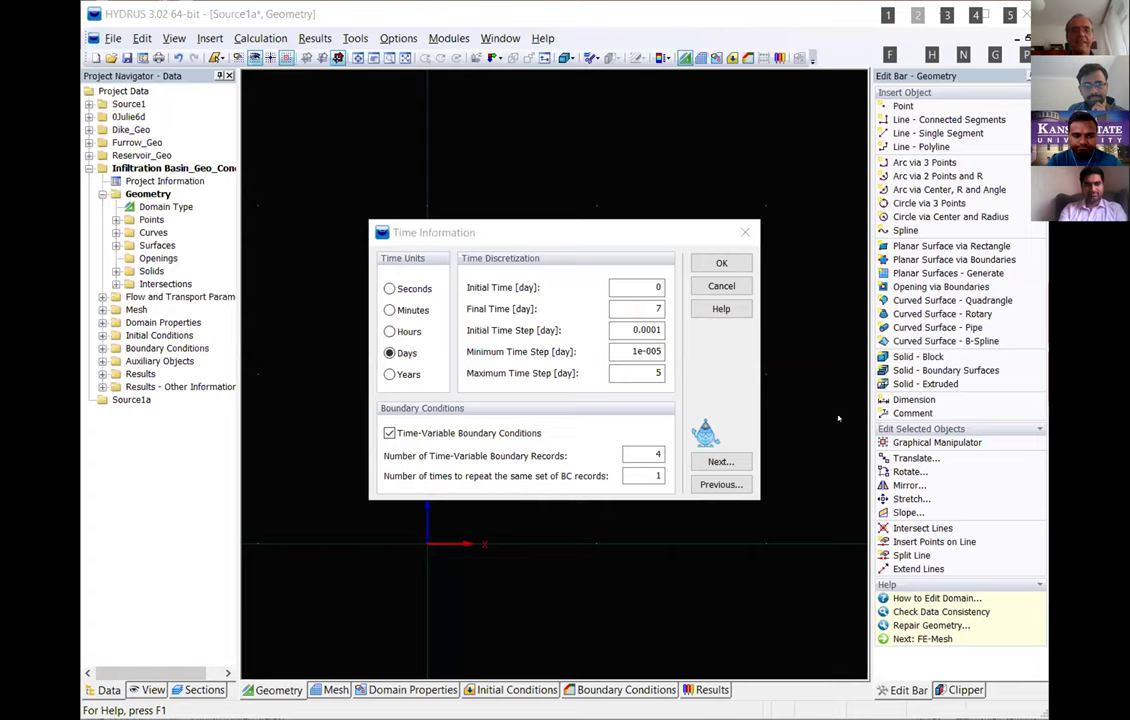
{"action": "left_click", "coordinate": [721, 461]}
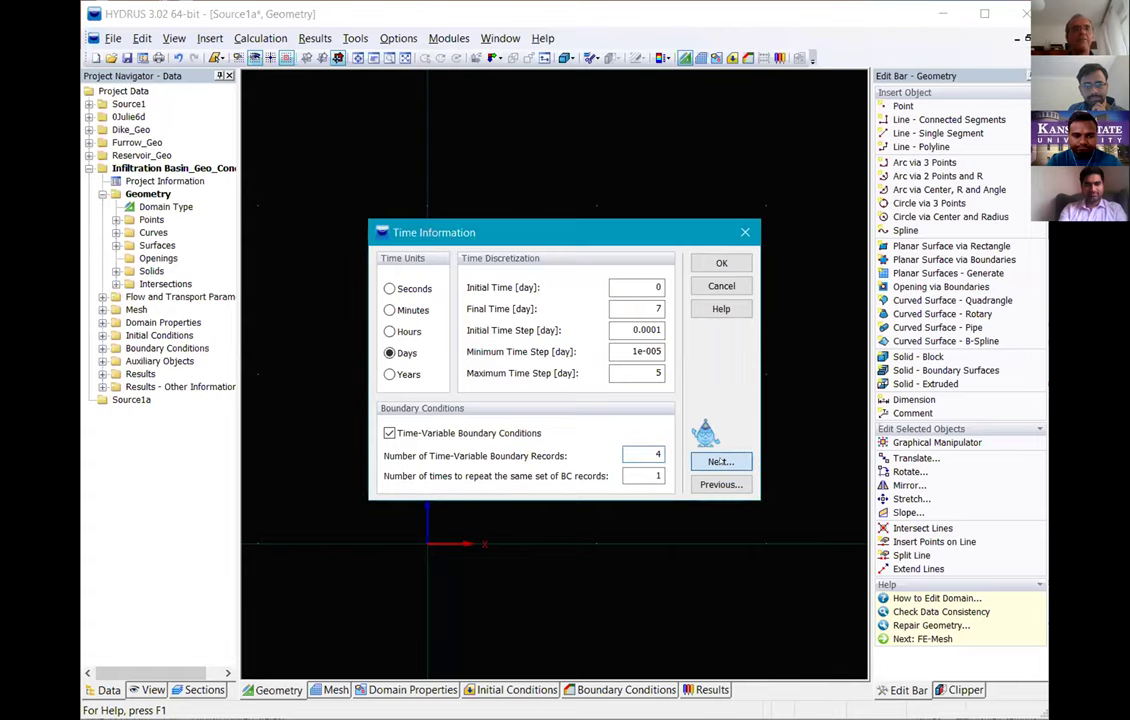
{"action": "left_click", "coordinate": [721, 461]}
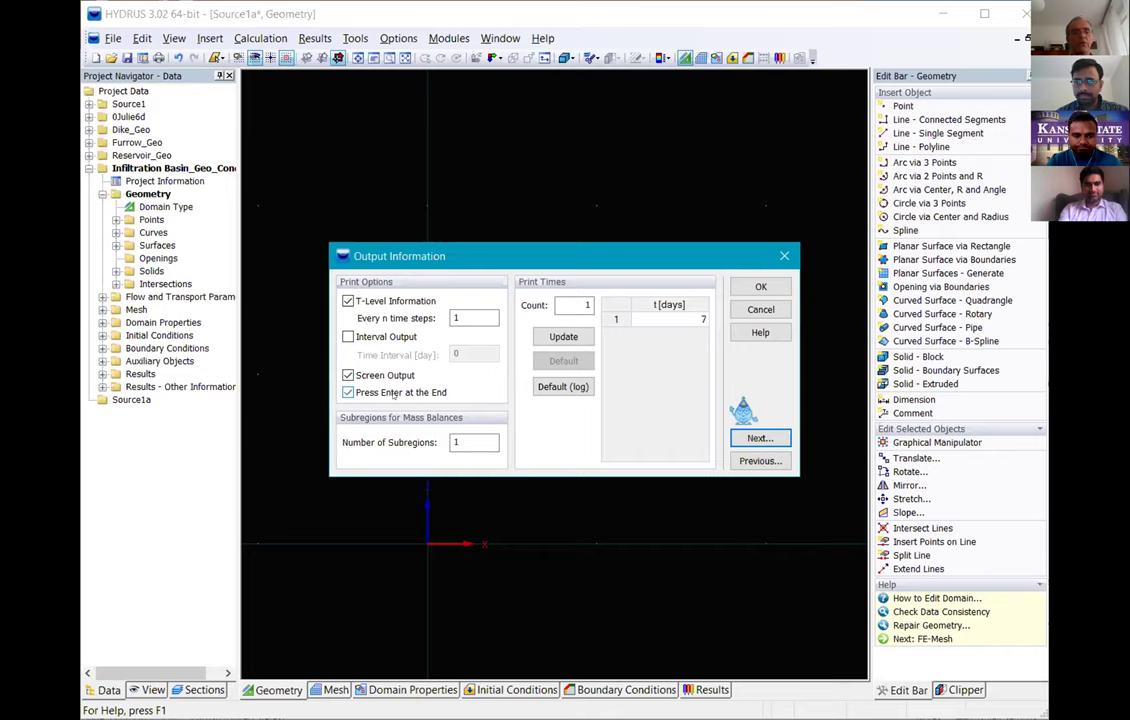
- Set the print times count to 14 and update the table of times
{"action": "left_click", "coordinate": [577, 303]}
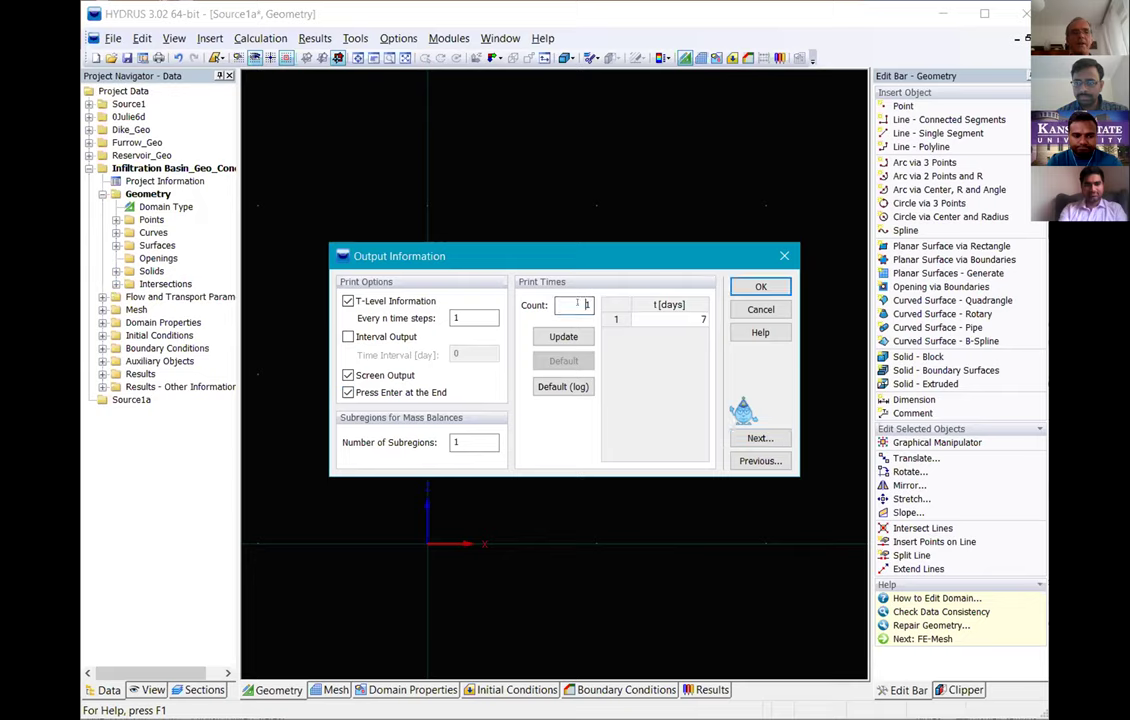
{"action": "key", "text": "BackSpace"}
{"action": "type", "text": "14"}
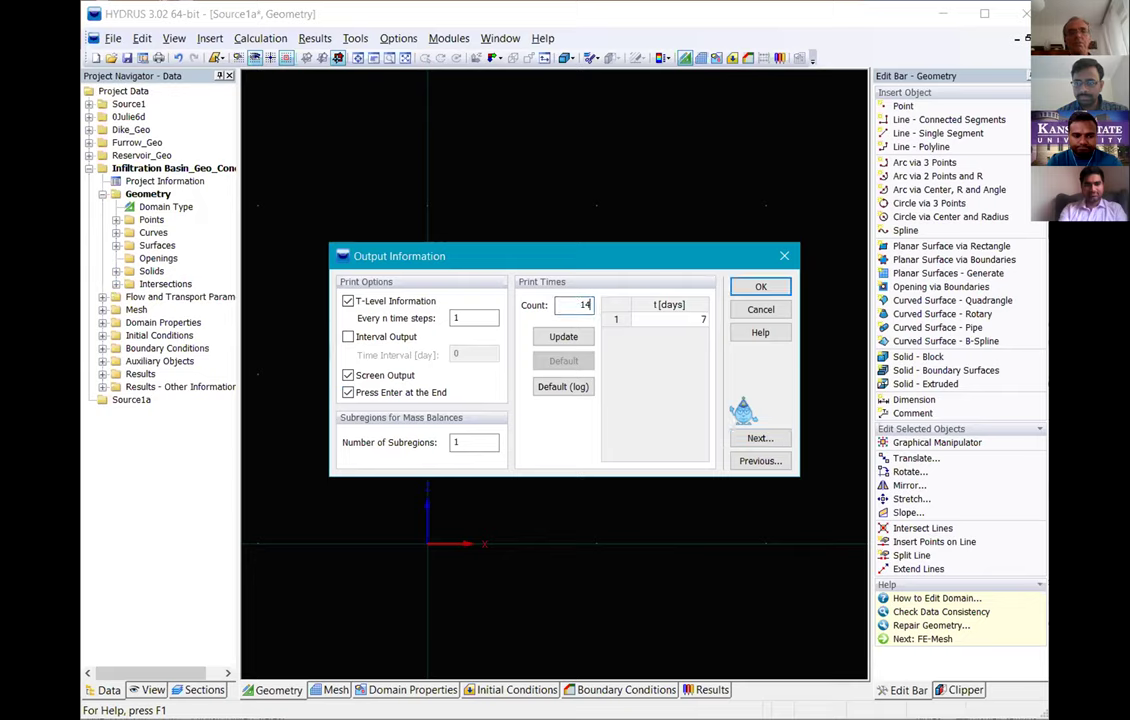
{"action": "left_click", "coordinate": [564, 338]}
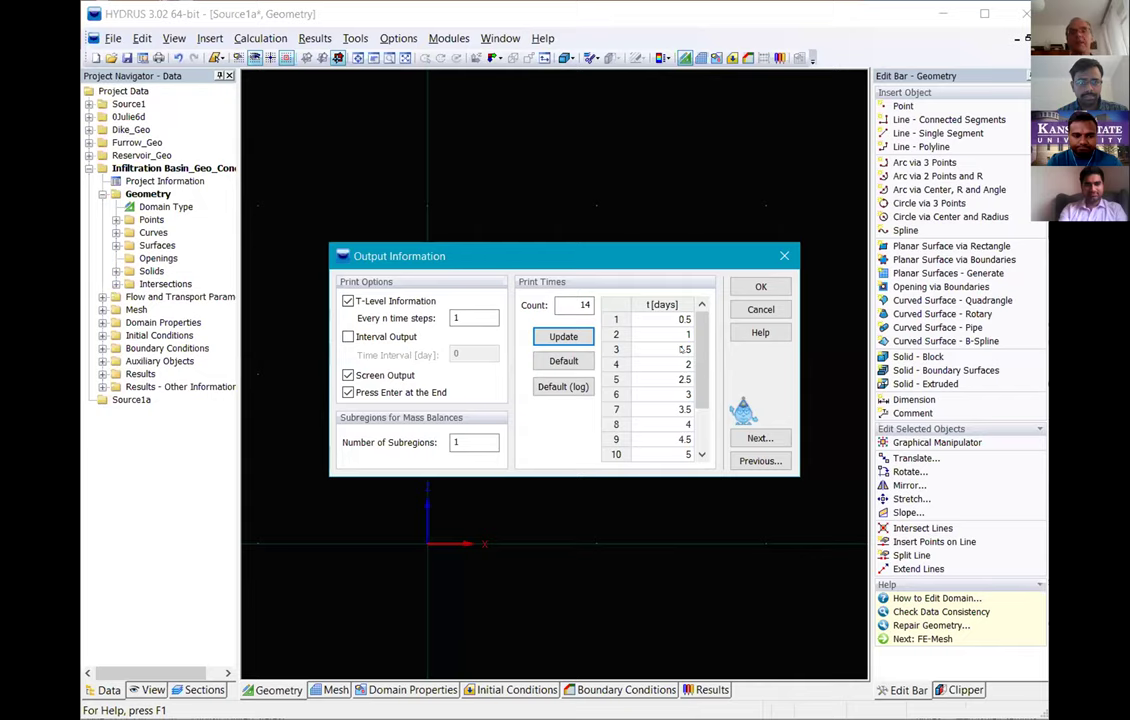
- Set the first five print times to 0.1, 0.25, 0.5, 0.75 and 1 day
{"action": "left_click", "coordinate": [683, 349]}
{"action": "left_click", "coordinate": [682, 318]}
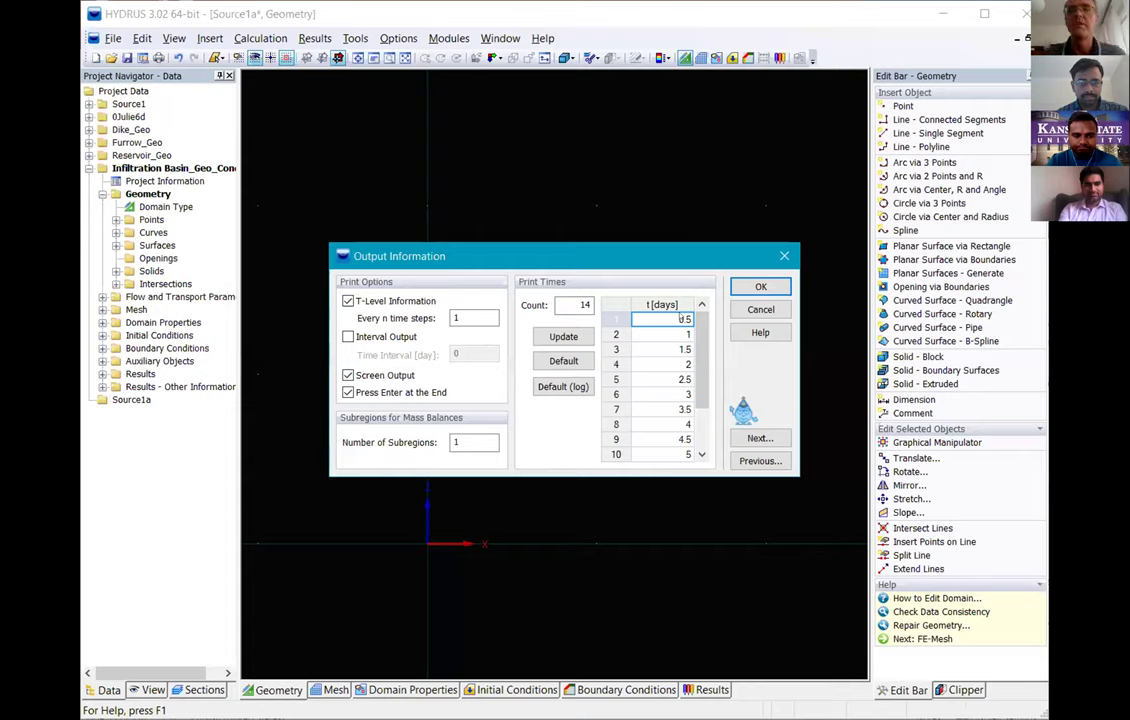
{"action": "key", "text": "BackSpace"}
{"action": "type", "text": "1"}
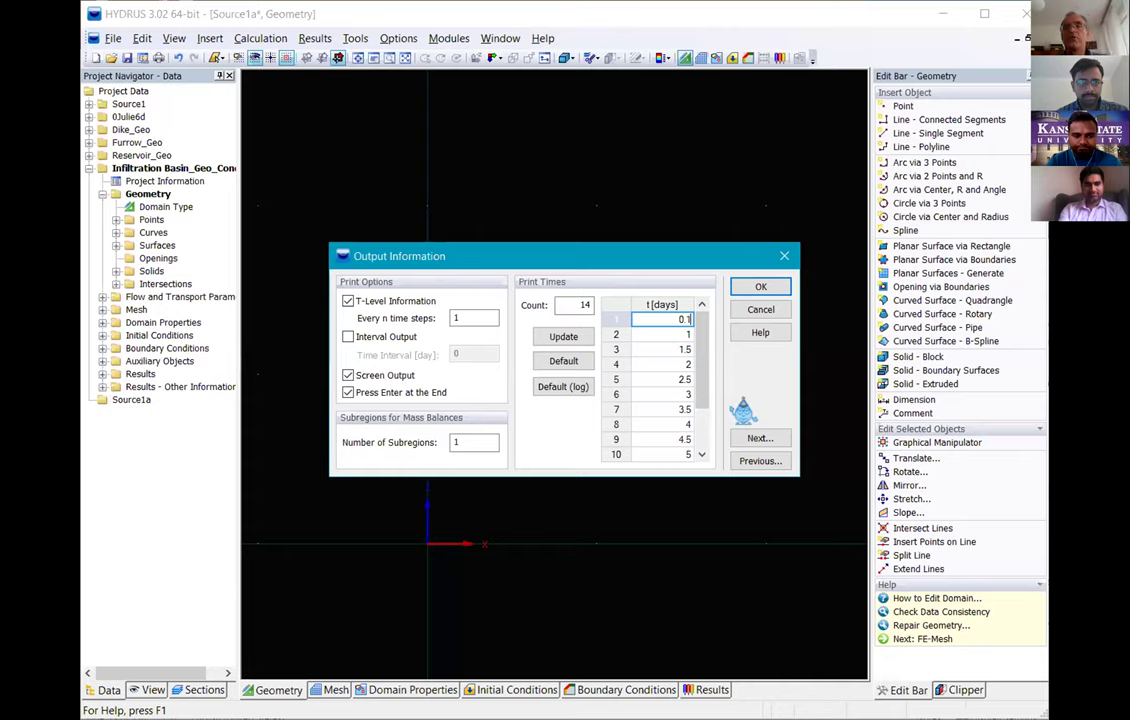
{"action": "key", "text": "Return"}
{"action": "type", "text": "0.25"}
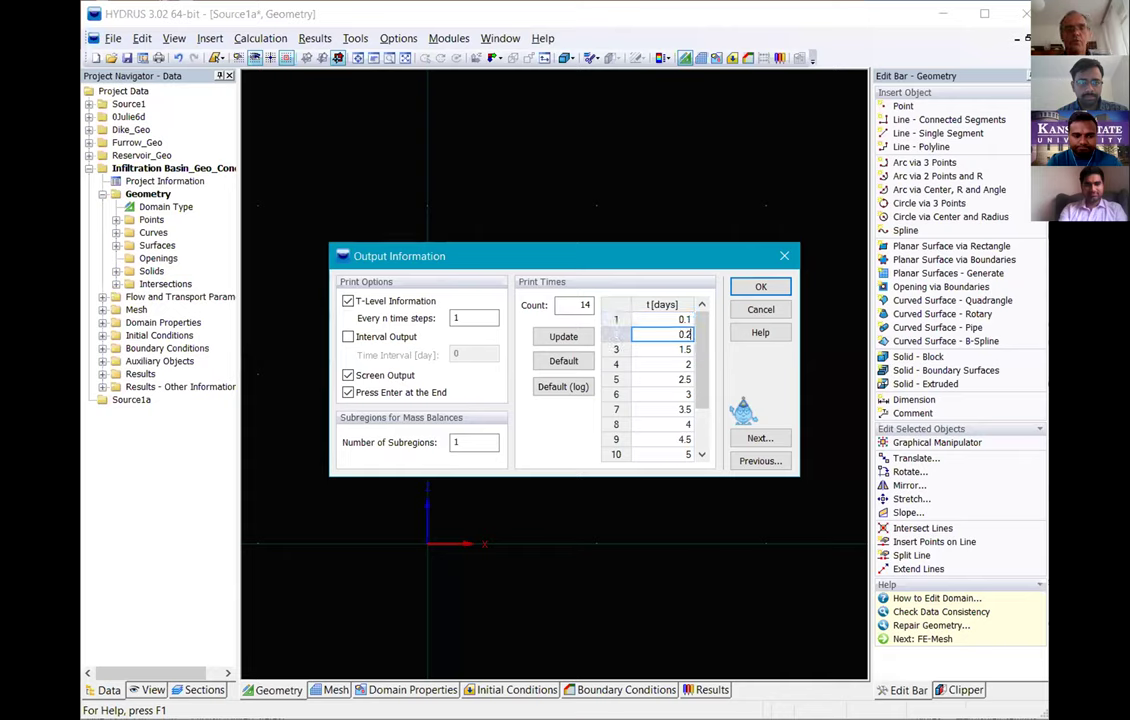
{"action": "key", "text": "Return"}
{"action": "type", "text": "0.5"}
{"action": "key", "text": "Return"}
{"action": "type", "text": "0.75"}
{"action": "key", "text": "Return"}
{"action": "type", "text": "1"}
{"action": "key", "text": "Return"}
- Enter 1, 2, 3.5 and 3.6 days as print times 6 through 9
{"action": "type", "text": "1"}
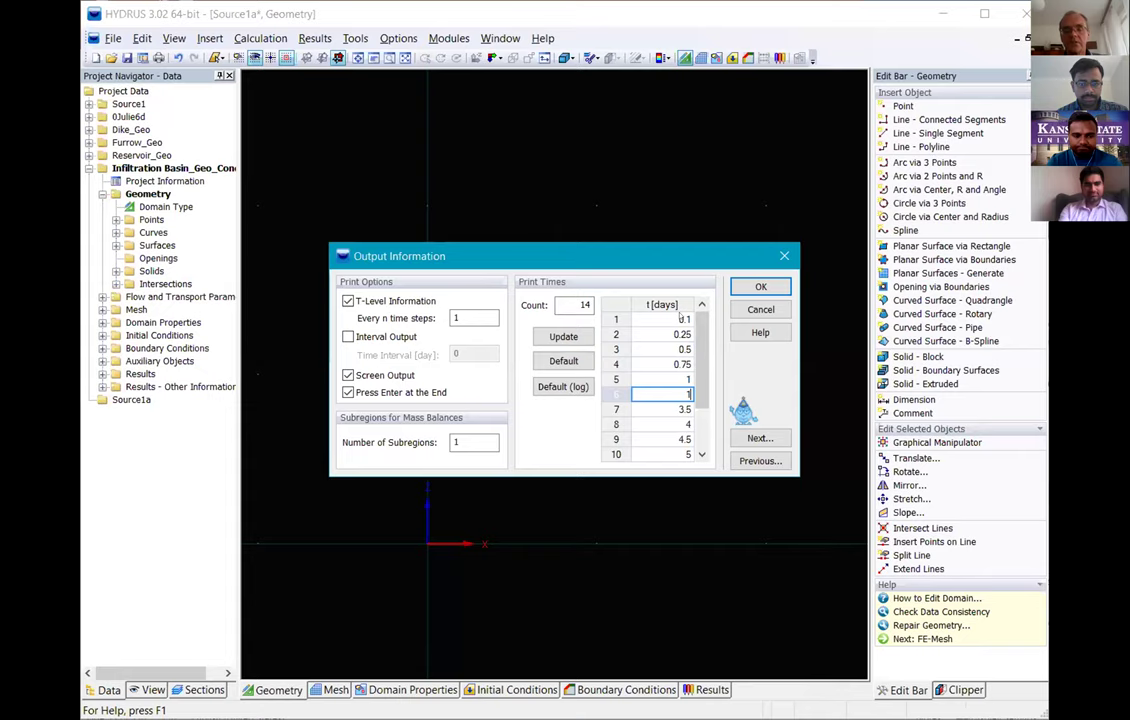
{"action": "key", "text": "Return"}
{"action": "type", "text": "2"}
{"action": "key", "text": "Return"}
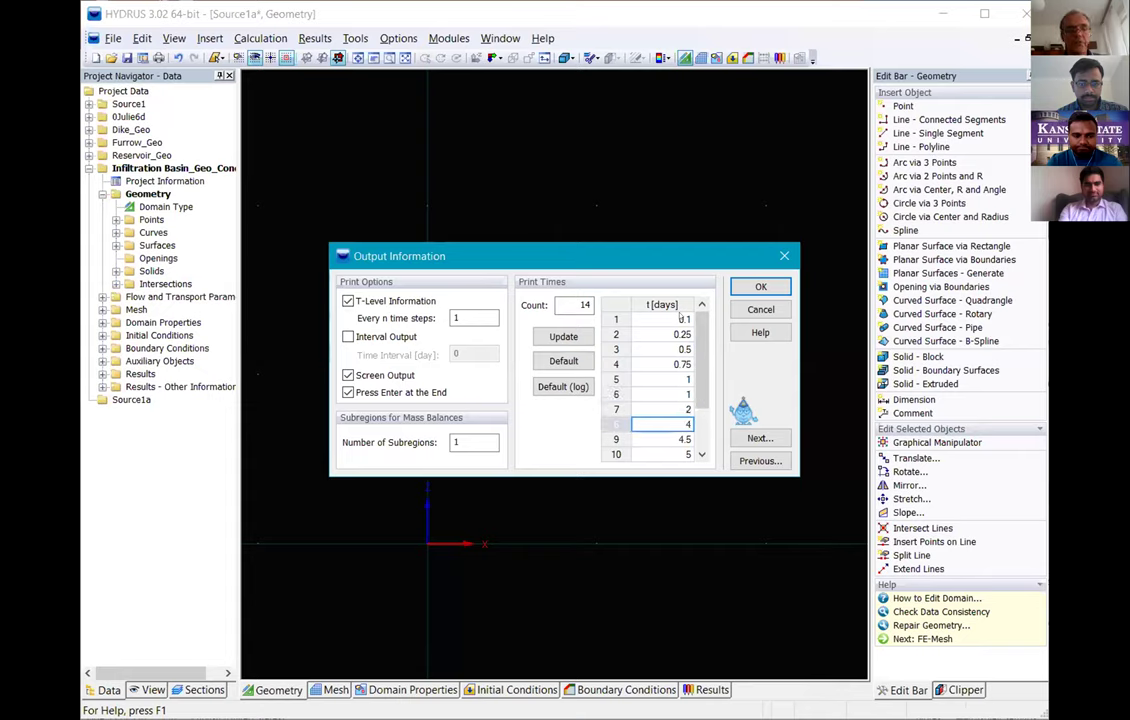
{"action": "type", "text": "3.5"}
{"action": "key", "text": "Return"}
{"action": "type", "text": "3.6"}
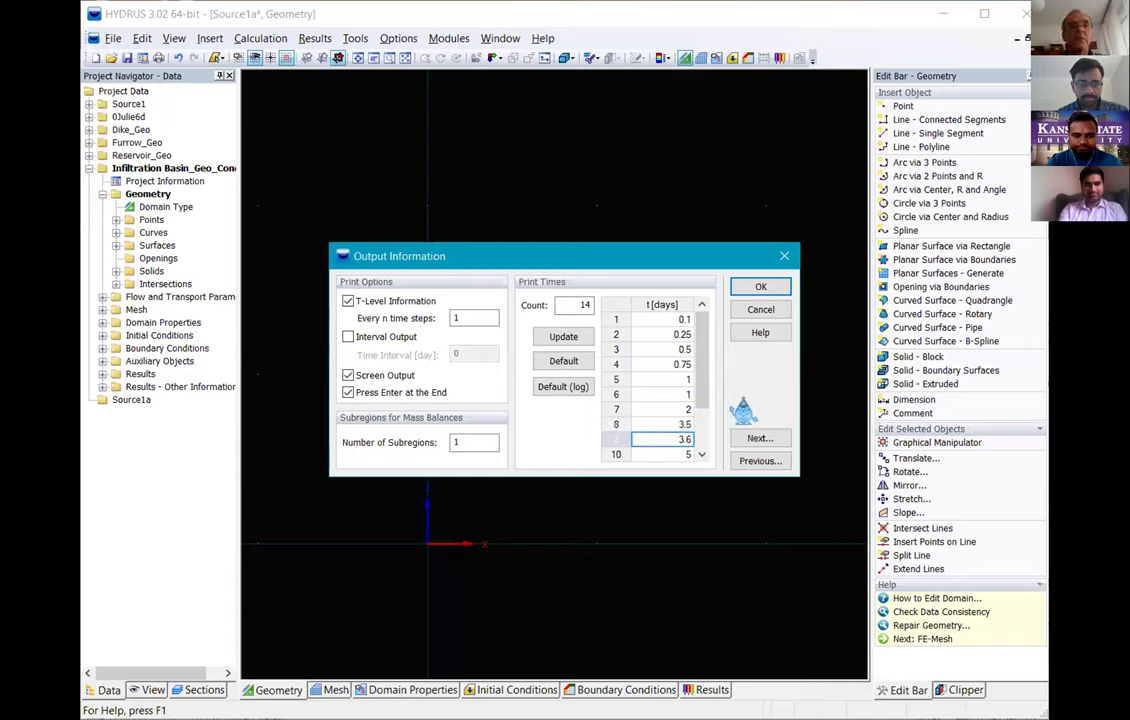
{"action": "key", "text": "Return"}
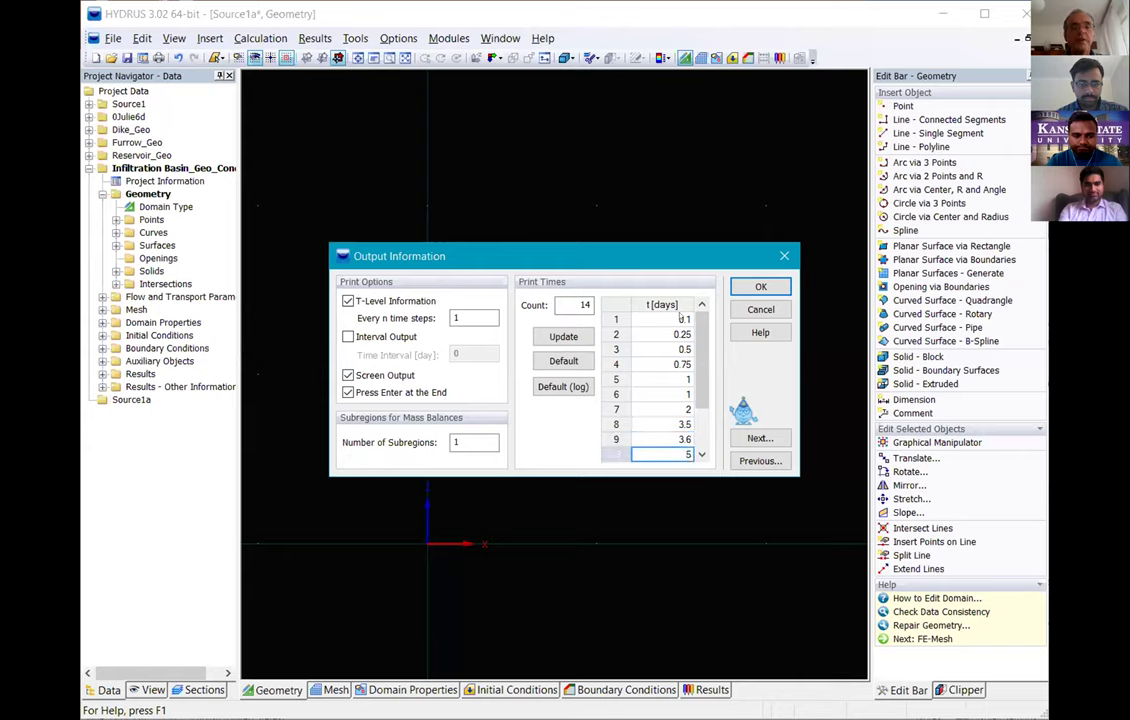
- Set the tenth print time to 3.75 days, removing any stray characters from the entry
{"action": "key", "text": "Up"}
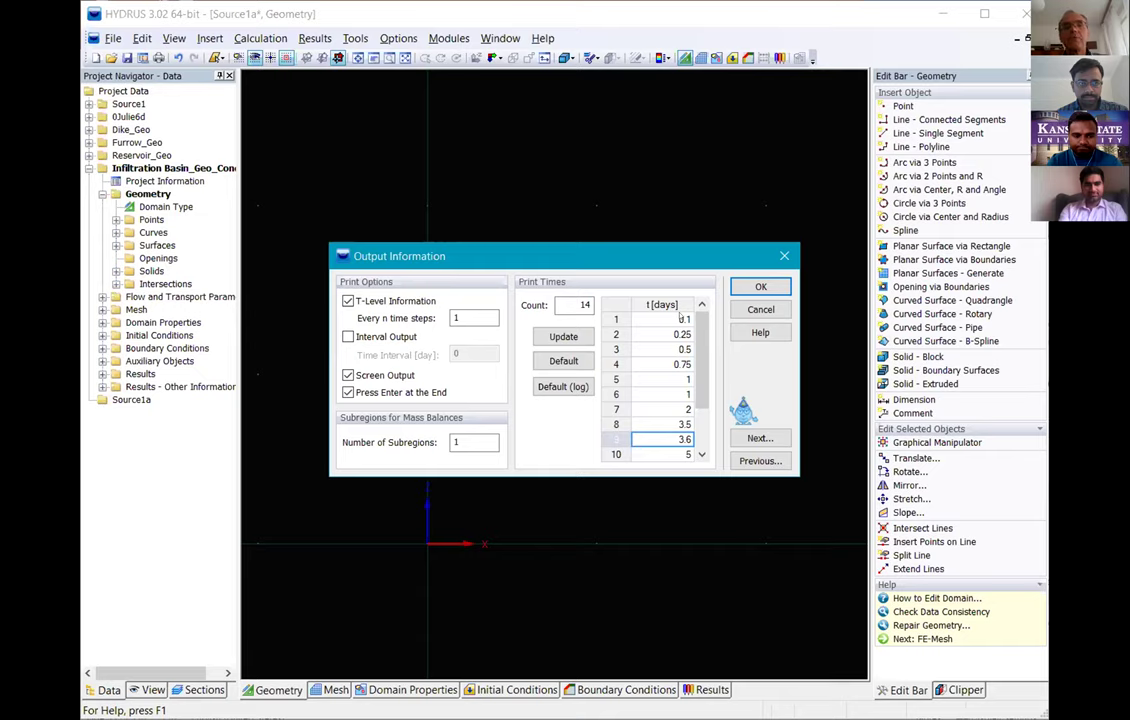
{"action": "key", "text": "Down"}
{"action": "type", "text": "3.75"}
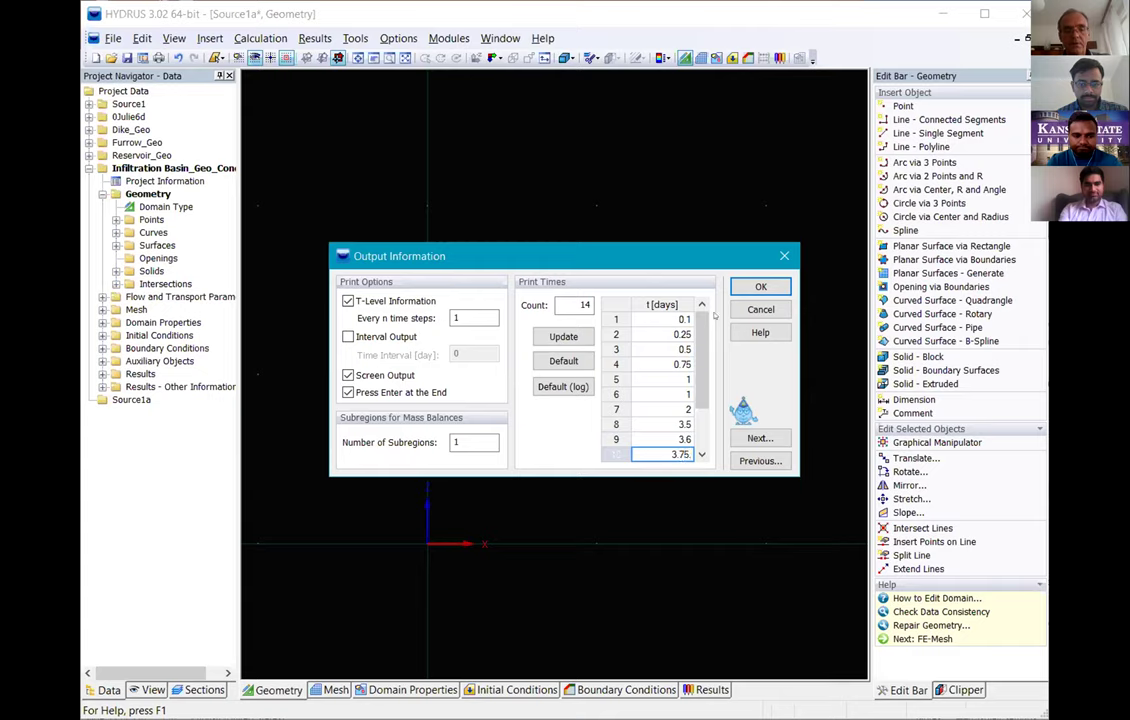
{"action": "type", "text": ".4.4.5.5"}
{"action": "key", "text": "BackSpace"}
{"action": "key", "text": "BackSpace"}
{"action": "key", "text": "BackSpace"}
{"action": "key", "text": "BackSpace"}
{"action": "key", "text": "BackSpace"}
{"action": "key", "text": "BackSpace"}
{"action": "key", "text": "BackSpace"}
{"action": "key", "text": "BackSpace"}
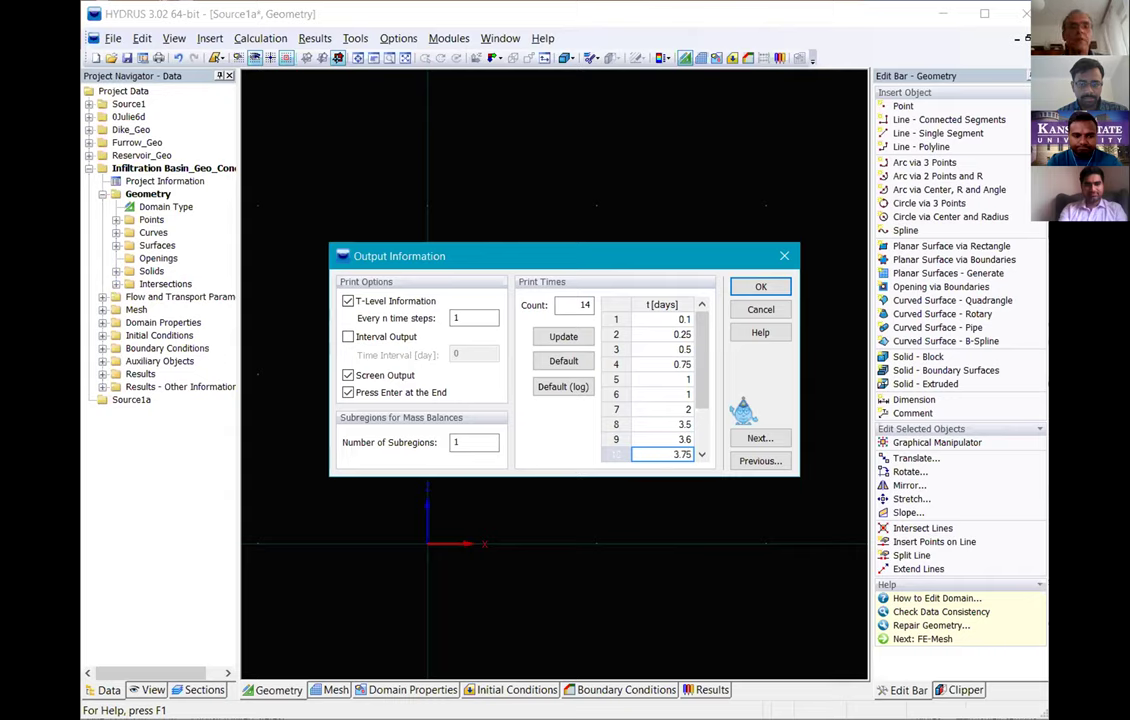
{"action": "key", "text": "Return"}
- Set print time 11 to 4.5 days and print time 12 to 5.5 days
{"action": "type", "text": "4"}
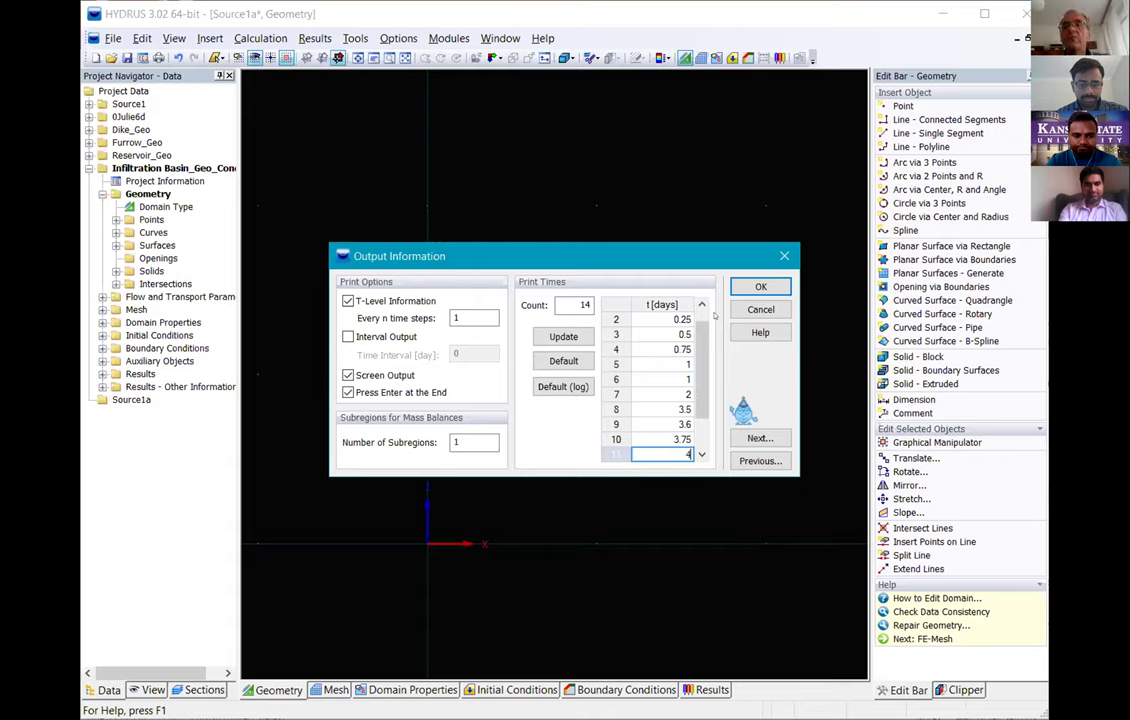
{"action": "type", "text": "4.5"}
{"action": "key", "text": "Return"}
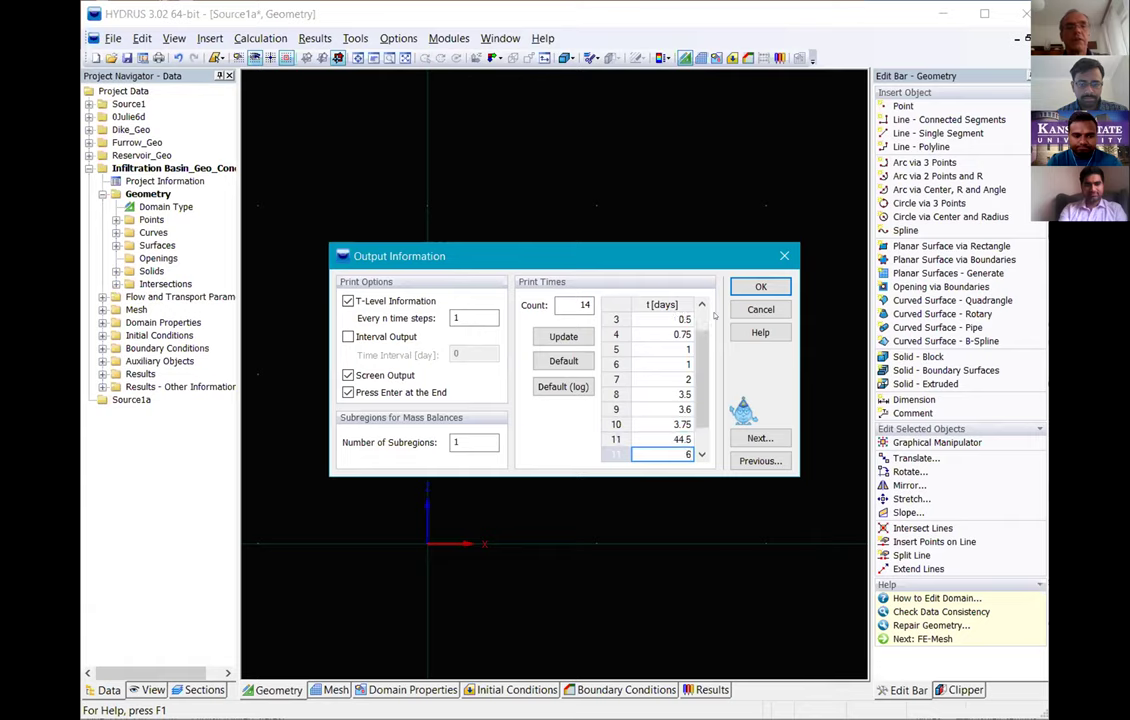
{"action": "key", "text": "Up"}
{"action": "type", "text": "4.5"}
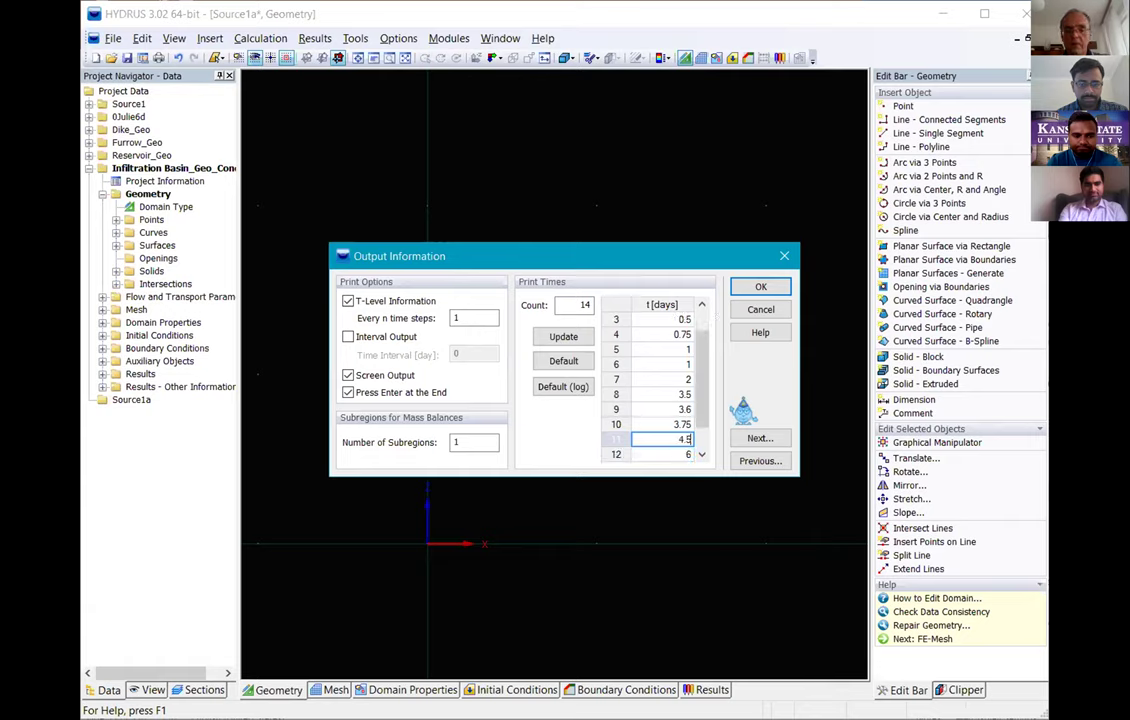
{"action": "key", "text": "Return"}
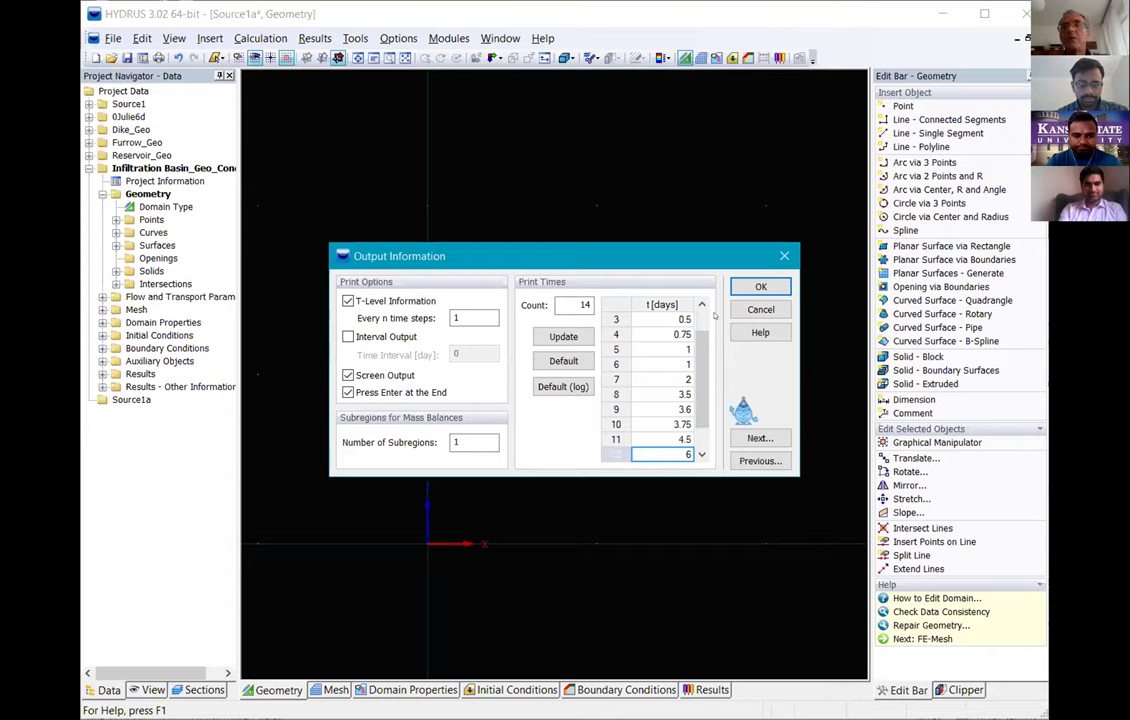
{"action": "type", "text": "5.5"}
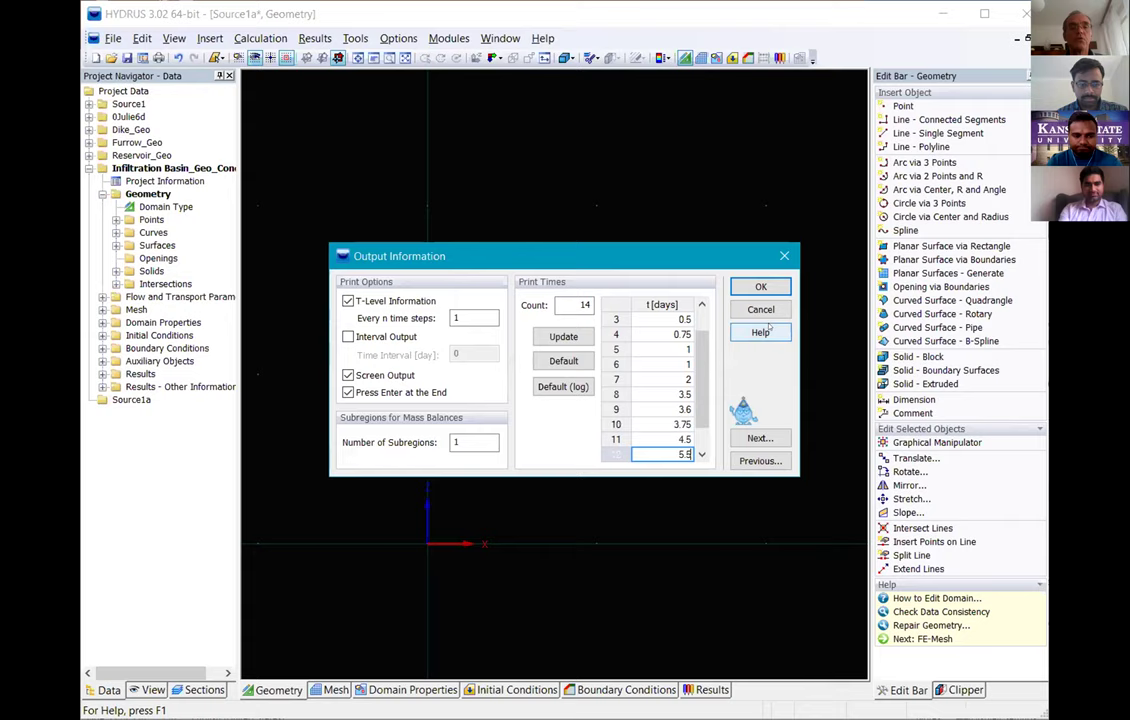
- Correct the sixth print time to 1.5 days
{"action": "left_click", "coordinate": [701, 453]}
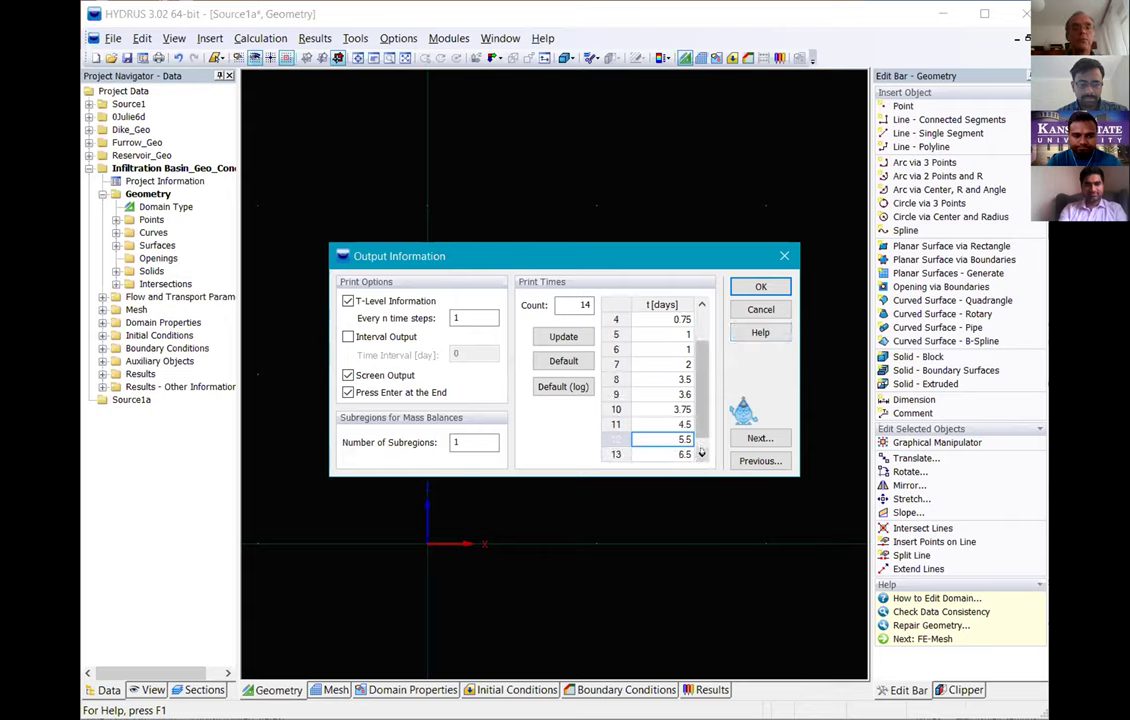
{"action": "left_click", "coordinate": [701, 454]}
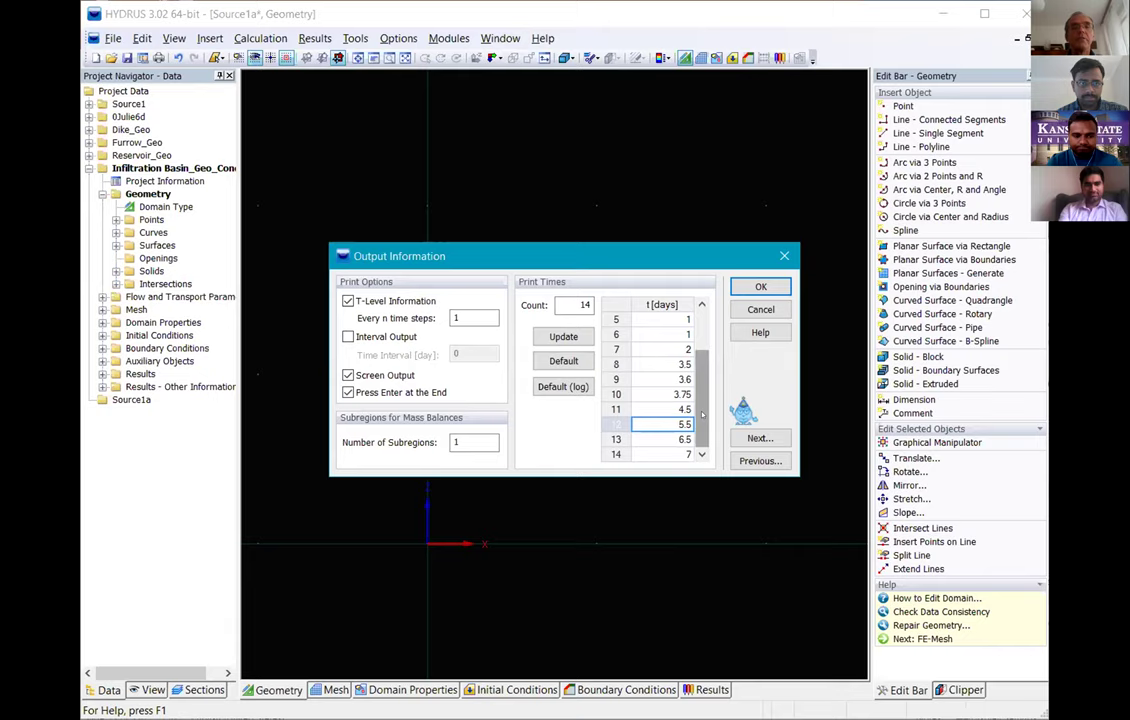
{"action": "scroll", "coordinate": [690, 405], "scroll_direction": "up", "scroll_amount": 3}
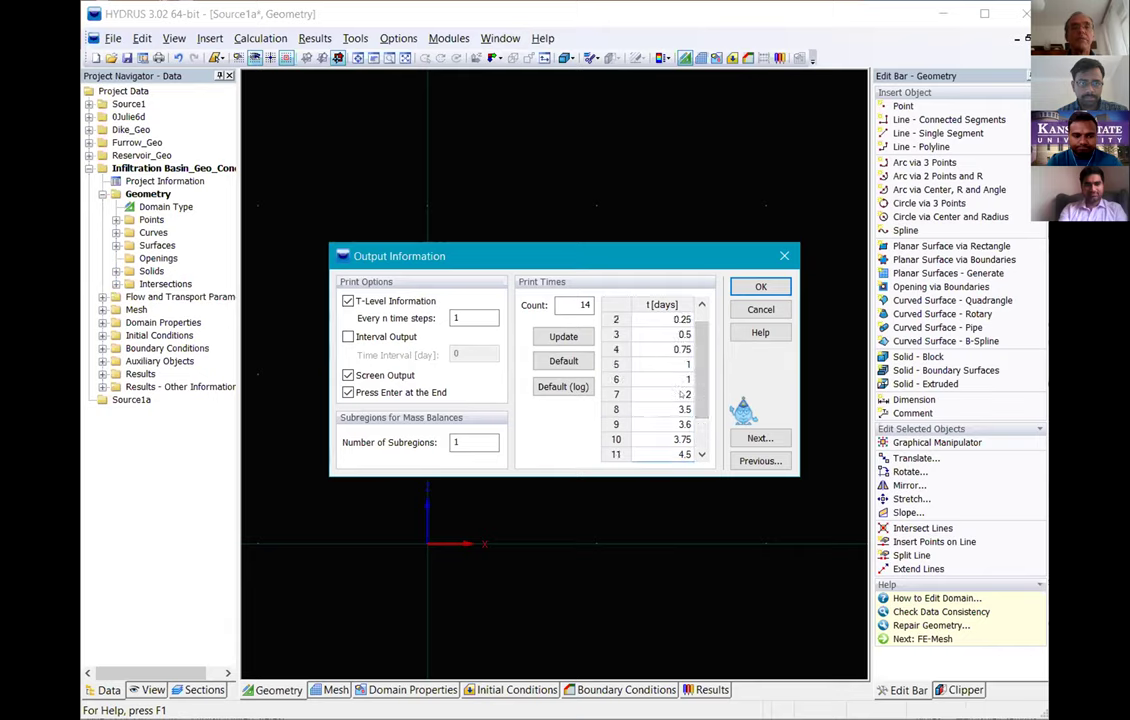
{"action": "left_click_drag", "start_coordinate": [680, 397], "coordinate": [686, 424]}
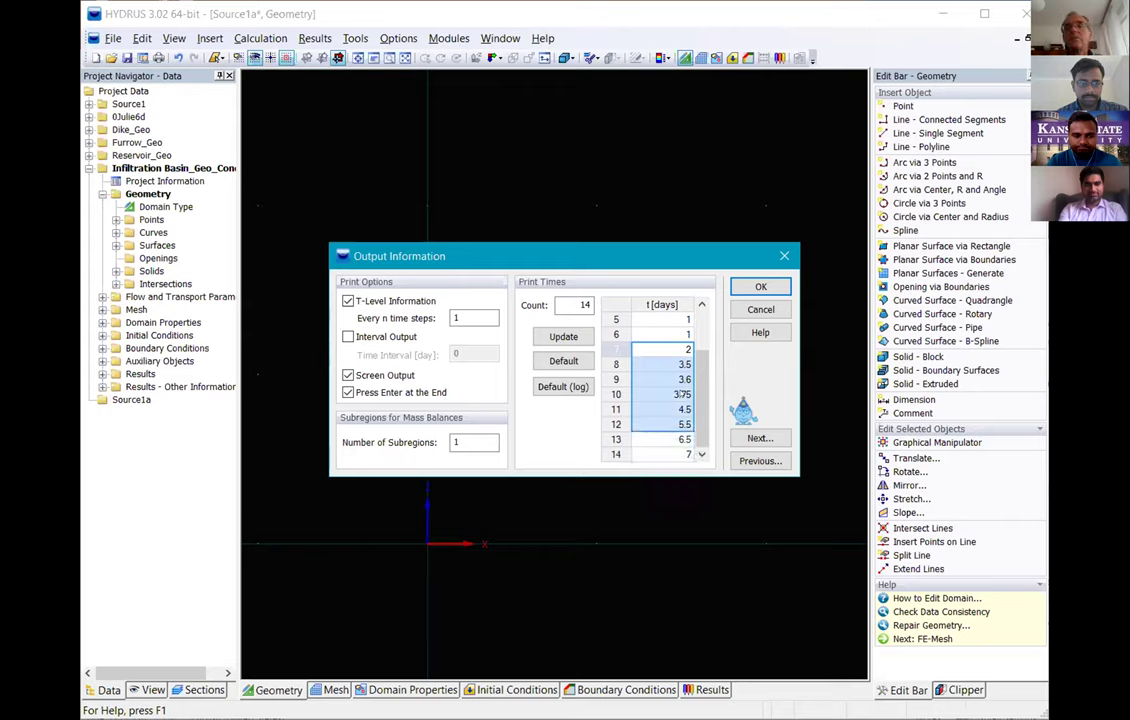
{"action": "left_click", "coordinate": [686, 334]}
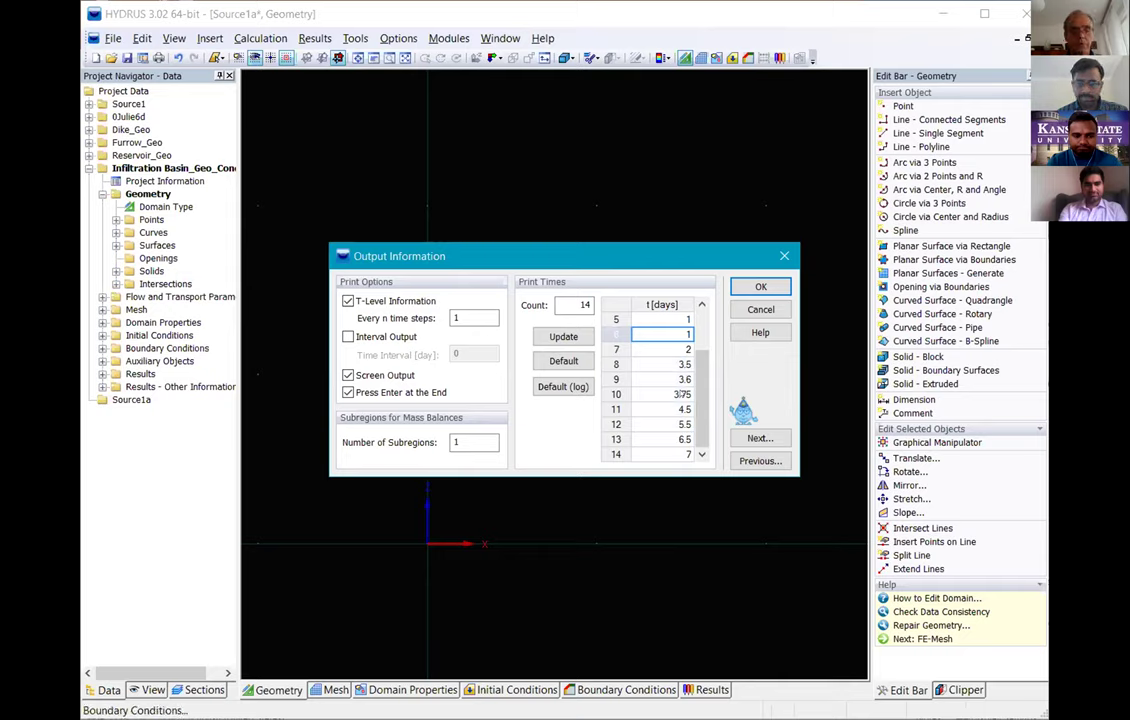
{"action": "type", "text": ".5"}
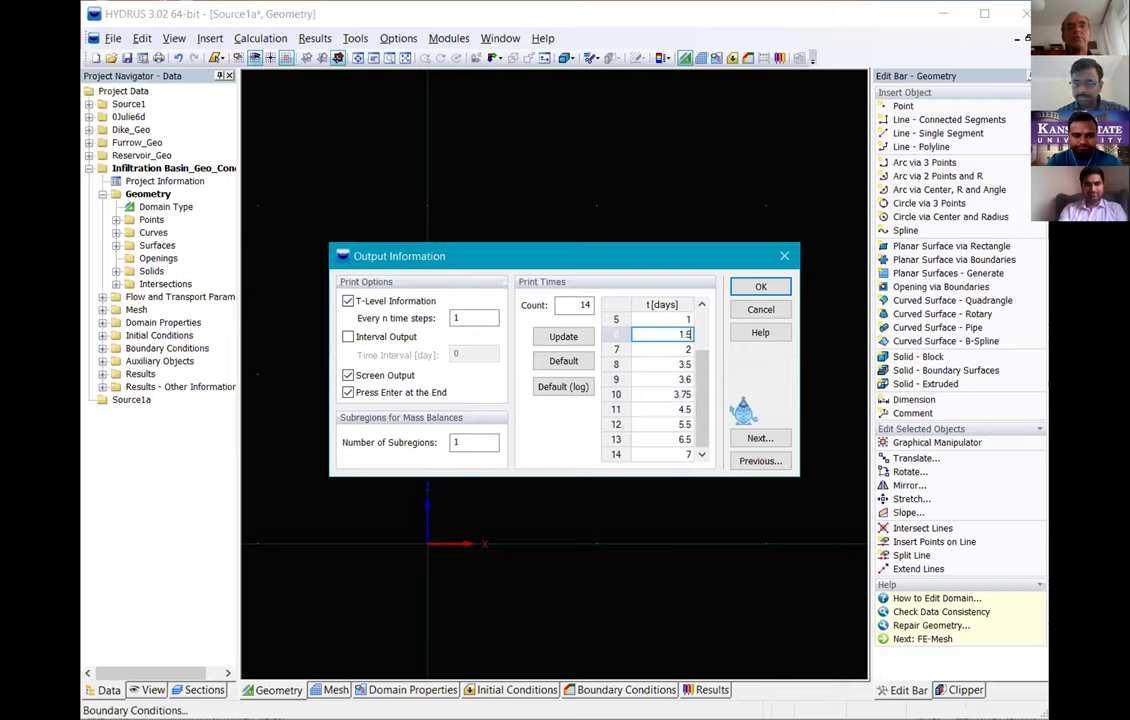
- Review the whole list of 14 print times for the correct sequence of values
{"action": "key", "text": "Up"}
{"action": "key", "text": "Up"}
{"action": "key", "text": "Up"}
{"action": "key", "text": "Up"}
{"action": "key", "text": "Up"}
{"action": "key", "text": "Down"}
{"action": "key", "text": "Down"}
{"action": "key", "text": "Down"}
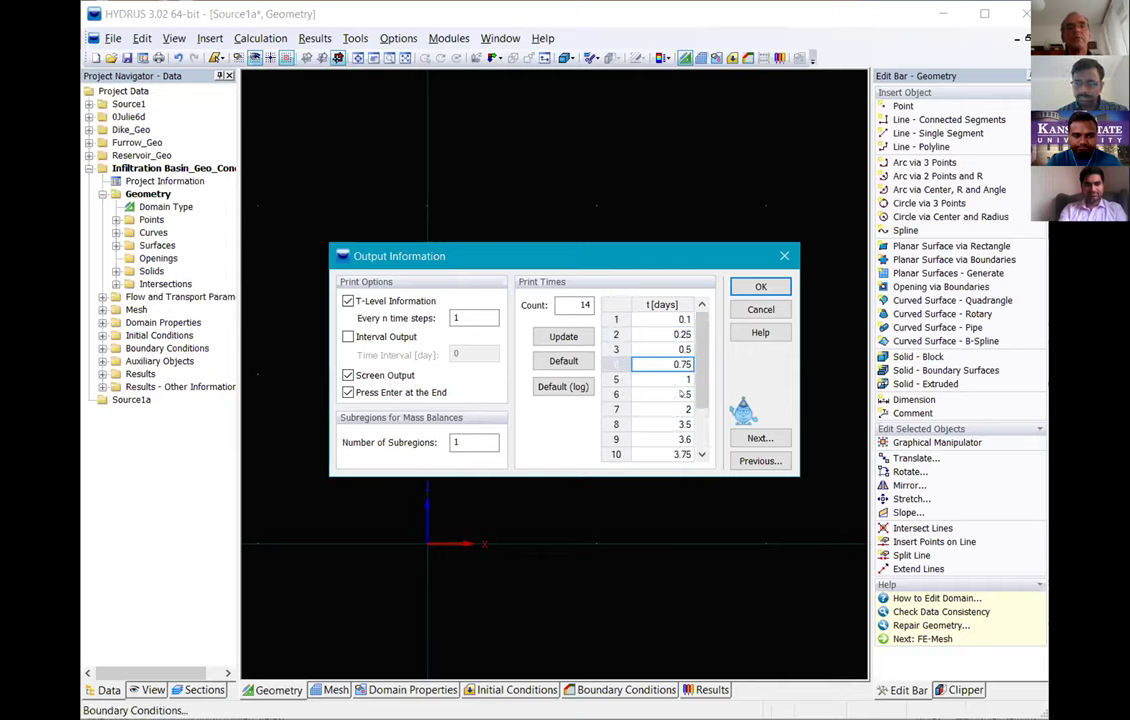
{"action": "key", "text": "Down"}
{"action": "key", "text": "Down"}
{"action": "key", "text": "Down"}
{"action": "key", "text": "Down"}
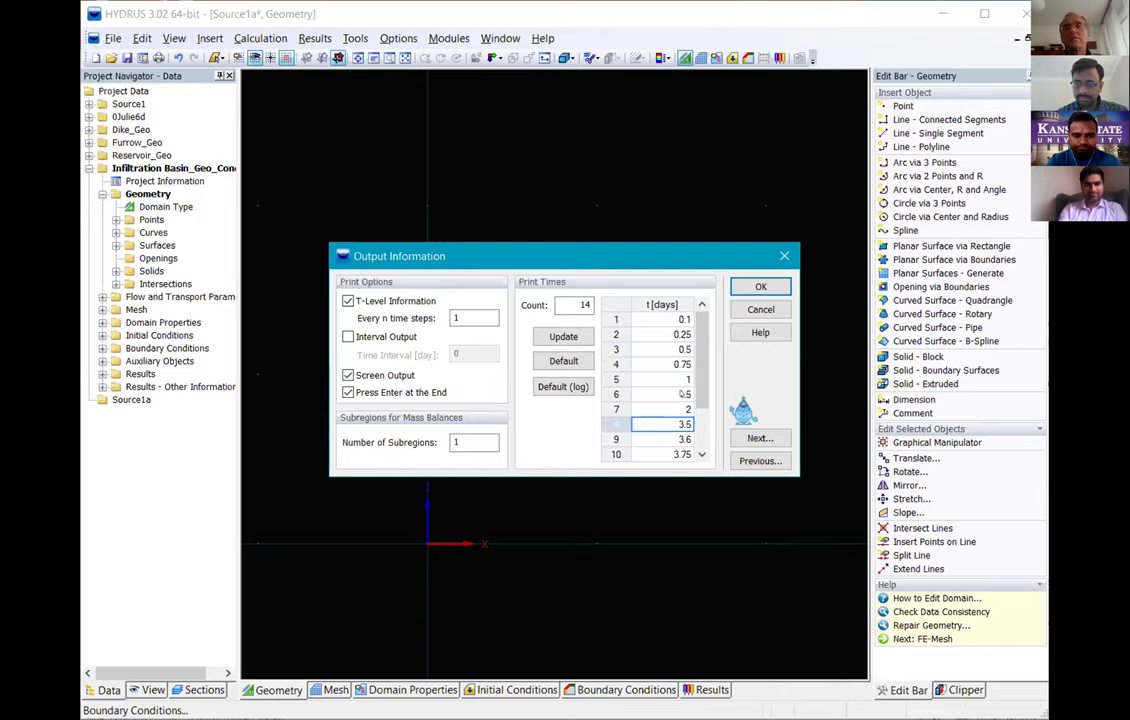
{"action": "key", "text": "Down"}
{"action": "key", "text": "Down"}
{"action": "key", "text": "Down"}
{"action": "key", "text": "Down"}
{"action": "key", "text": "Down"}
{"action": "key", "text": "Down"}
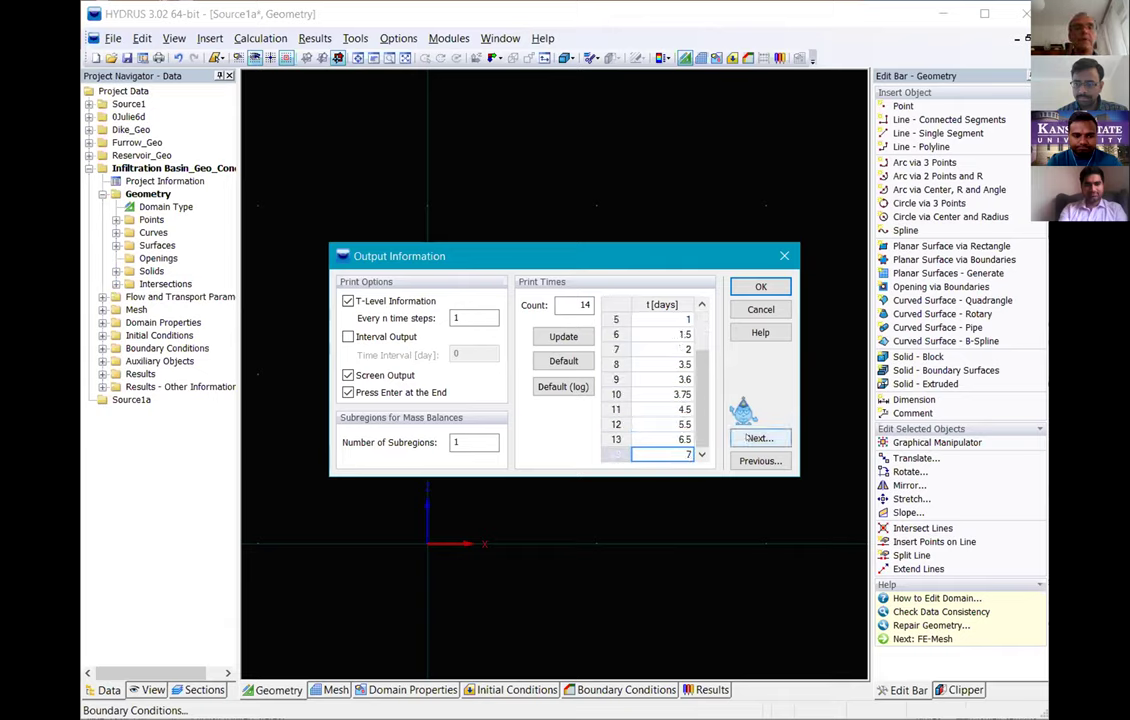
- Set print times 11, 12 and 13 to 4, 4.5 and 5.5 days, and continue past the output information
{"action": "left_click", "coordinate": [683, 409]}
{"action": "key", "text": "shift+Down"}
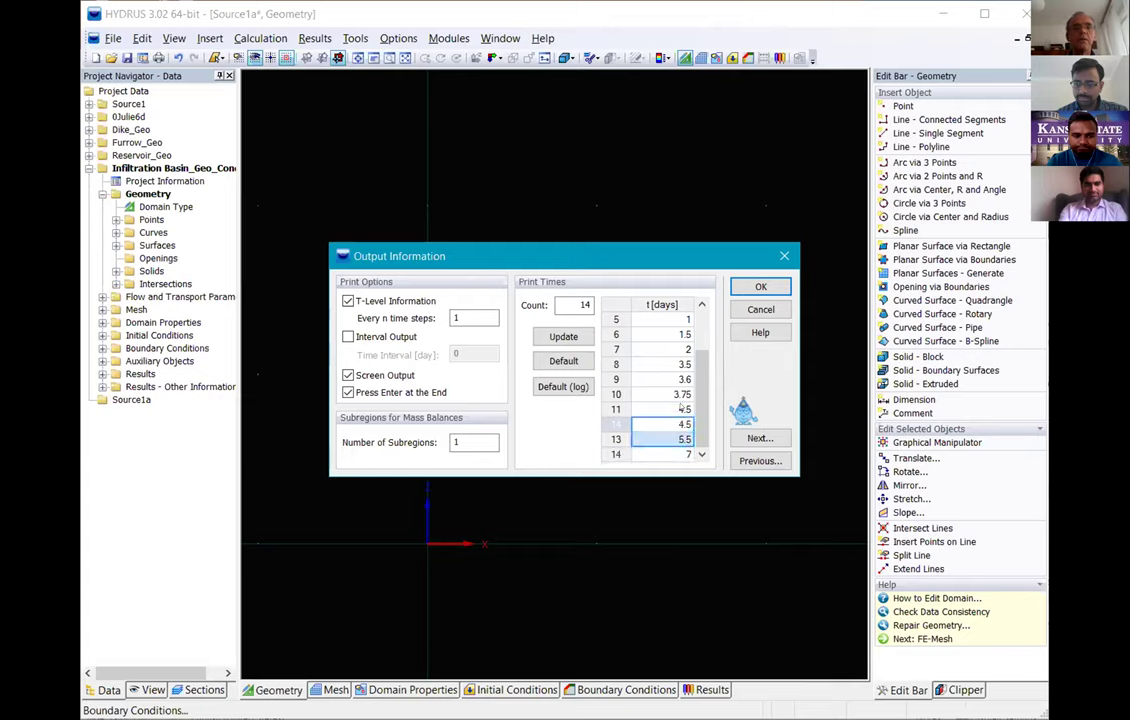
{"action": "type", "text": "4"}
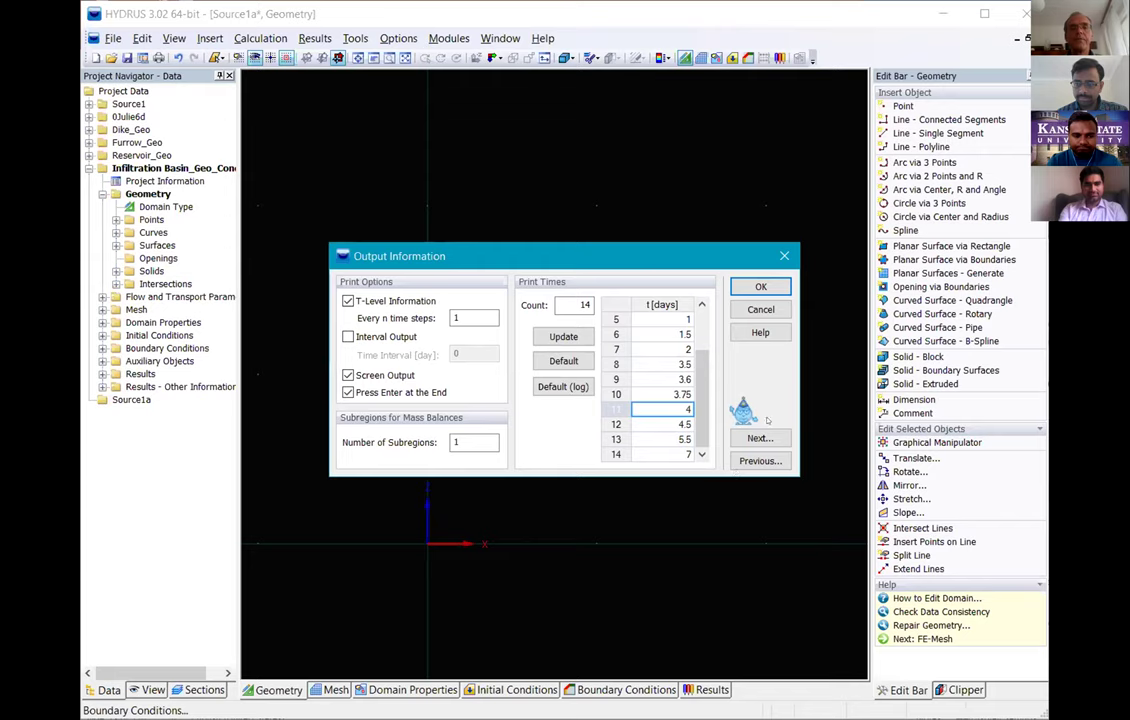
{"action": "left_click", "coordinate": [761, 438]}
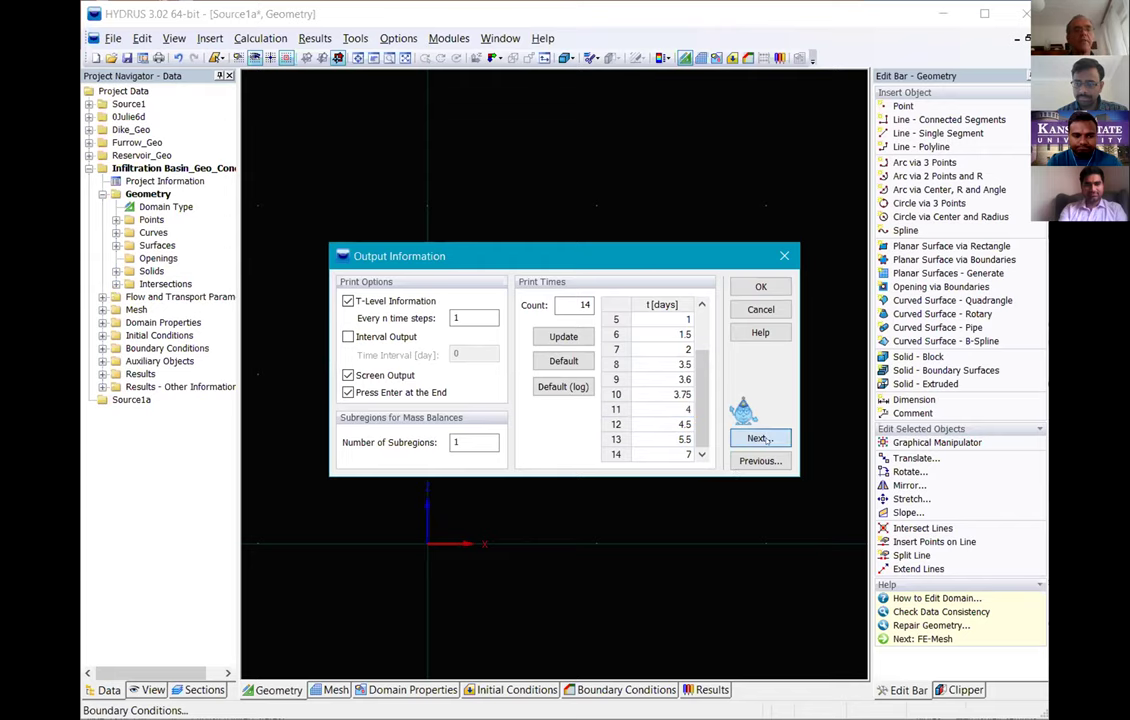
- Go through the iteration criteria and time step control, set the pressure head tolerance to 1 cm, and accept the page
{"action": "left_click", "coordinate": [761, 438]}
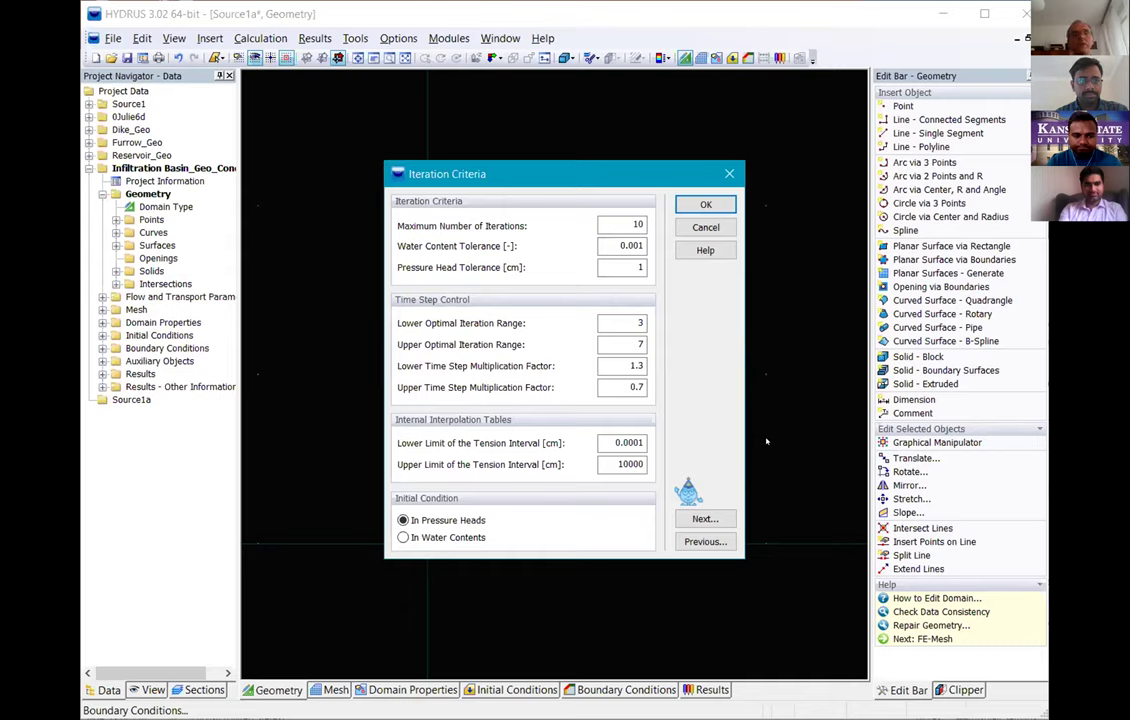
{"action": "key", "text": "Tab"}
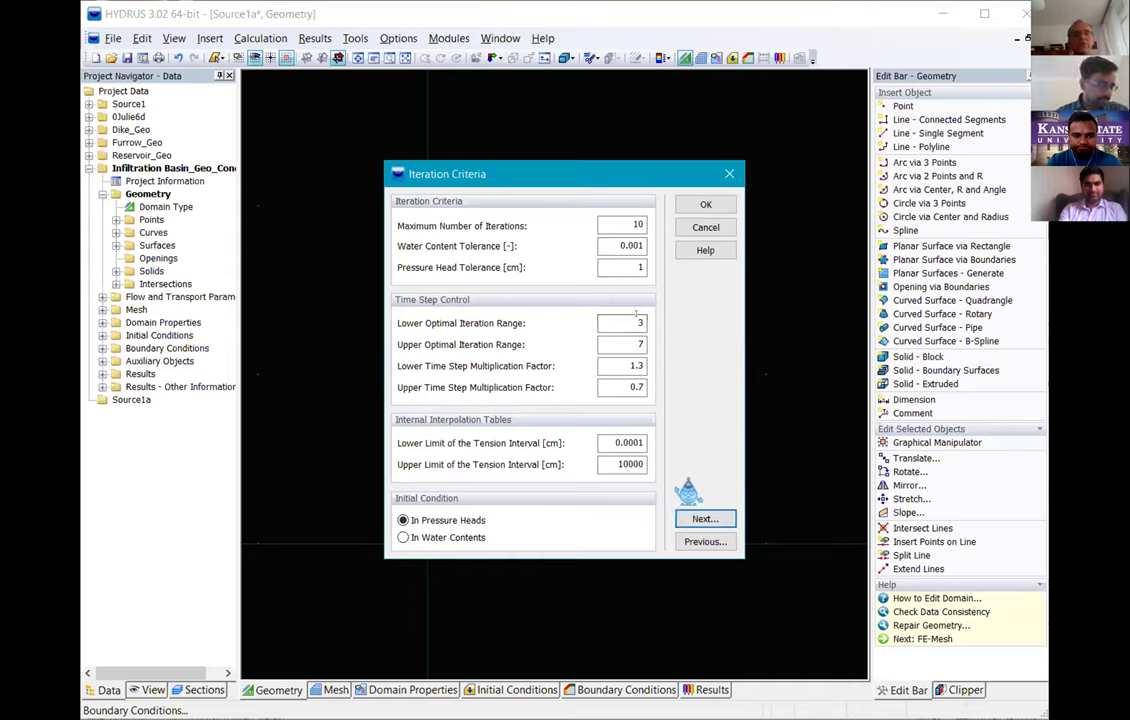
{"action": "double_click", "coordinate": [637, 366]}
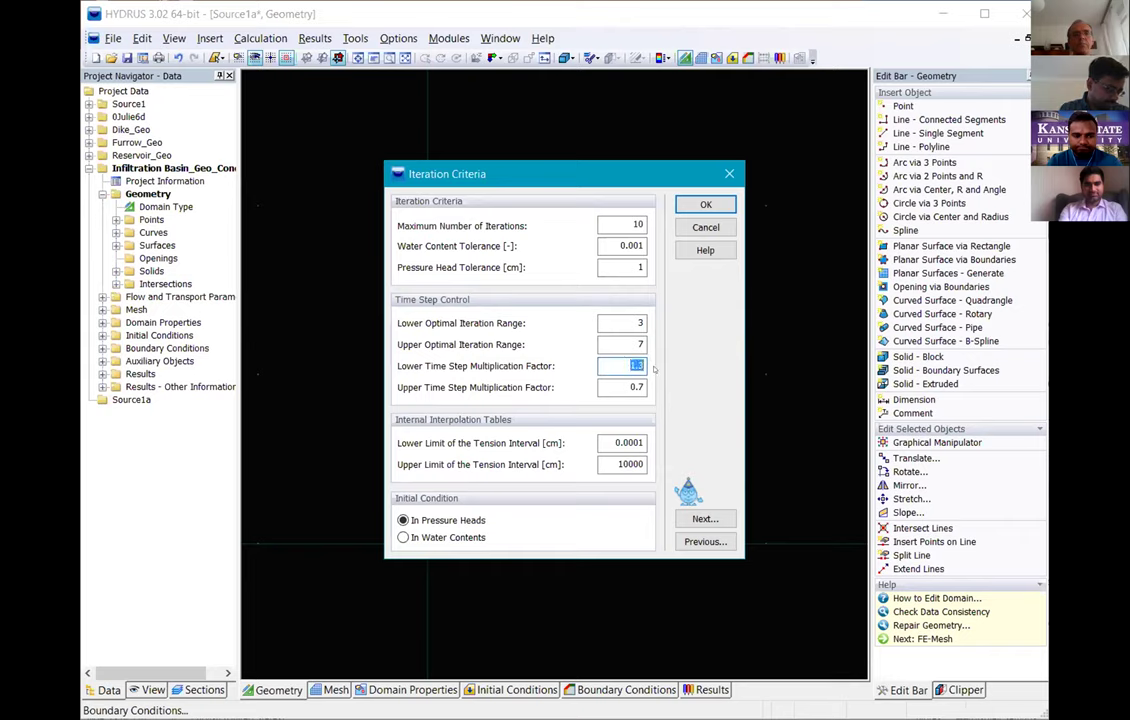
{"action": "double_click", "coordinate": [627, 343]}
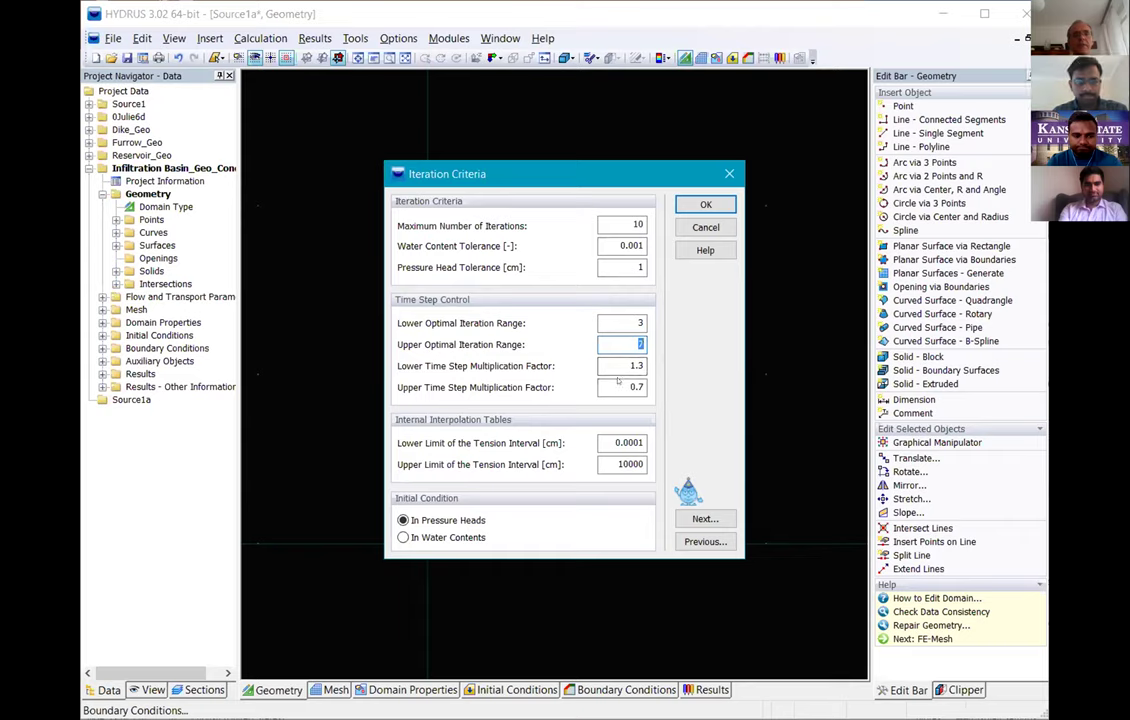
{"action": "double_click", "coordinate": [640, 387]}
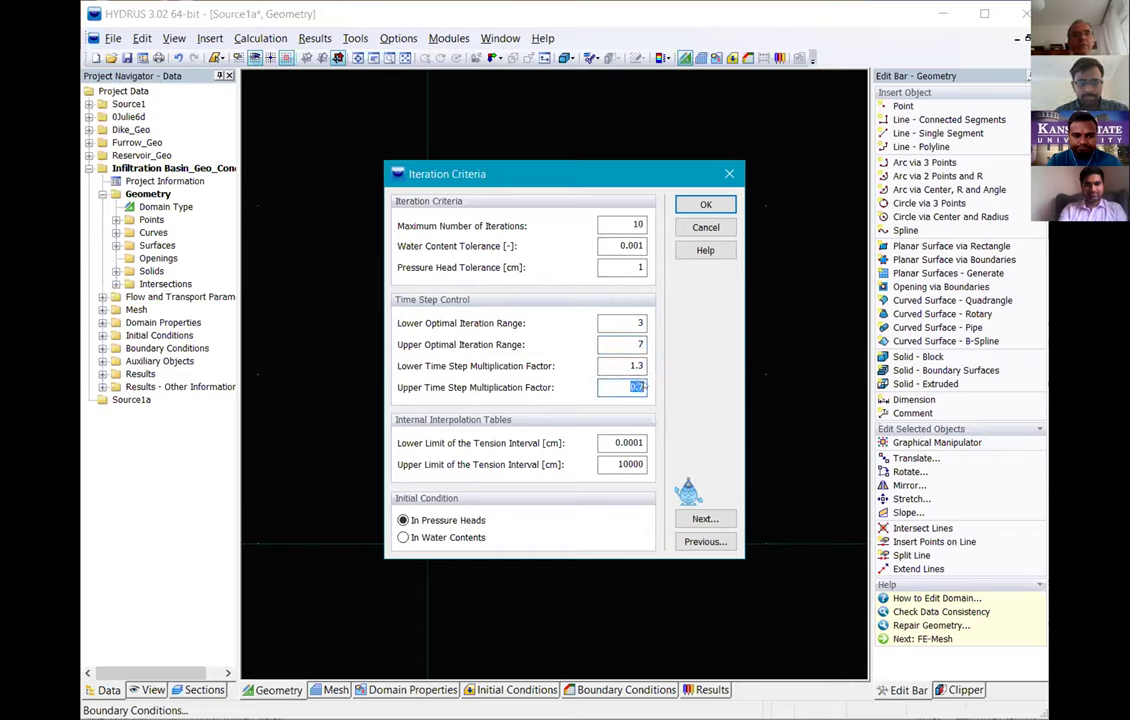
{"action": "left_click", "coordinate": [623, 223]}
{"action": "left_click_drag", "start_coordinate": [623, 223], "coordinate": [655, 226]}
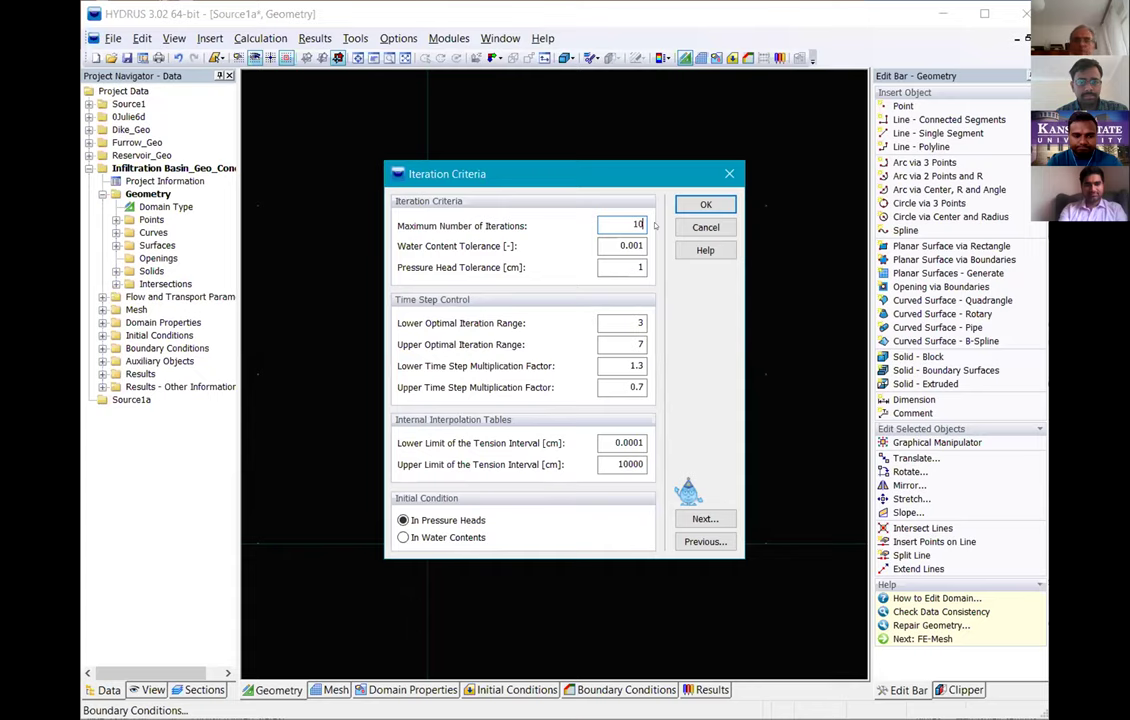
{"action": "key", "text": "Tab"}
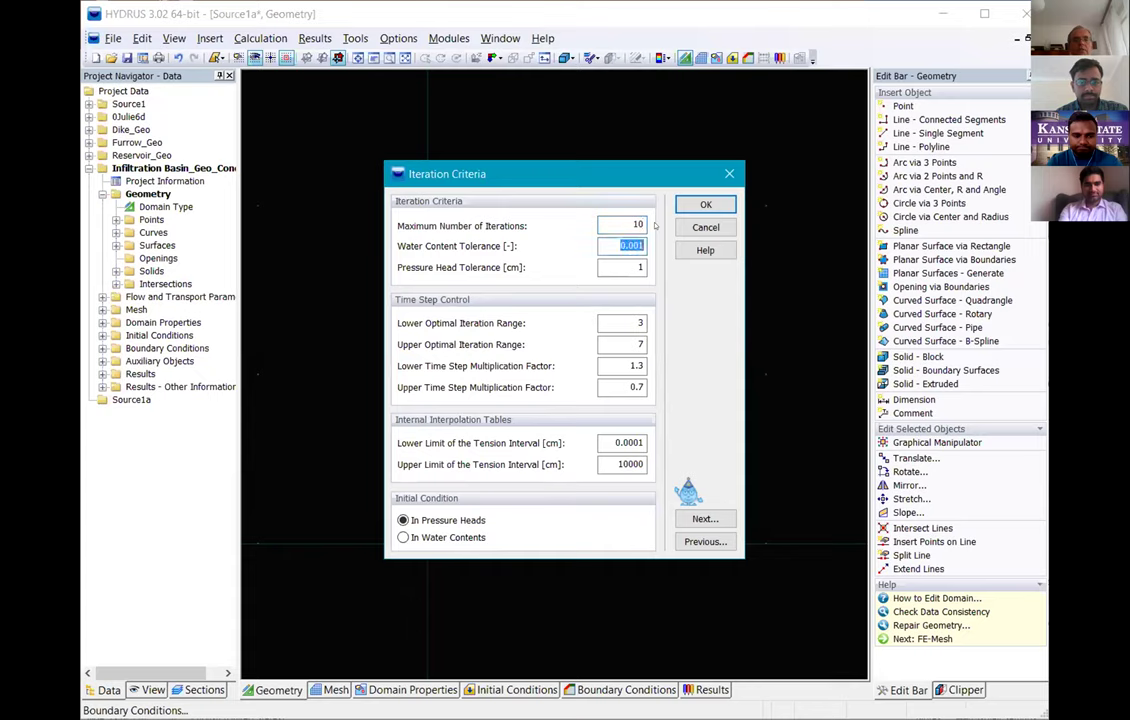
{"action": "key", "text": "Tab"}
{"action": "type", "text": "1"}
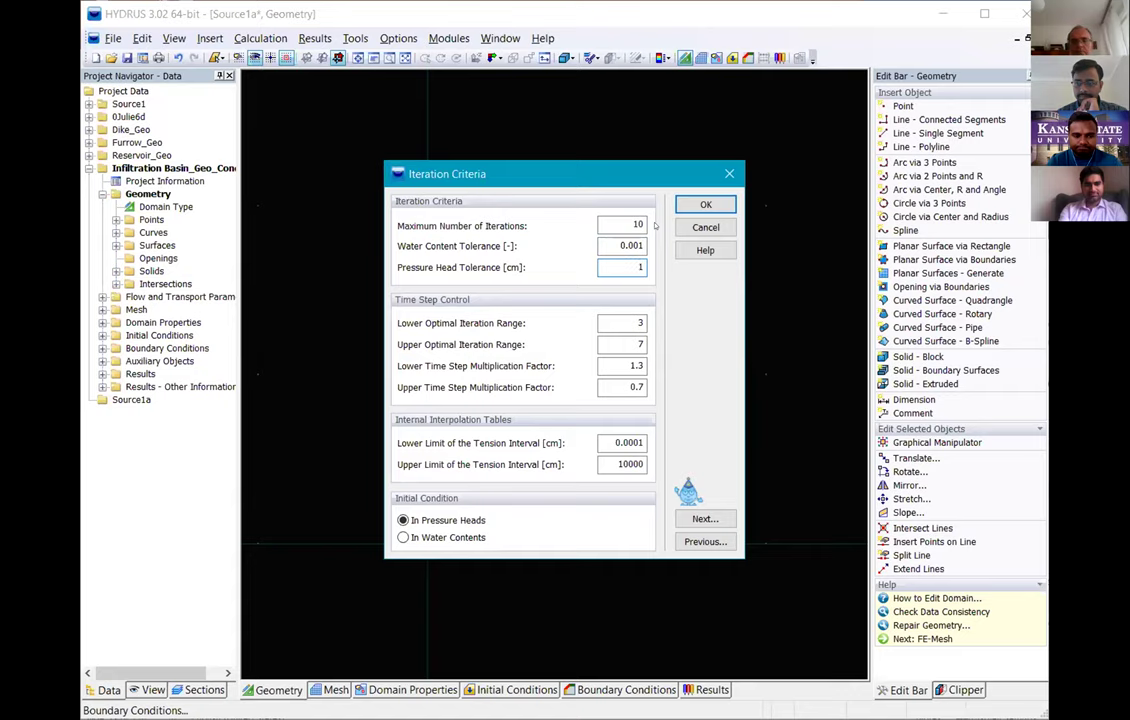
{"action": "left_click", "coordinate": [706, 518]}
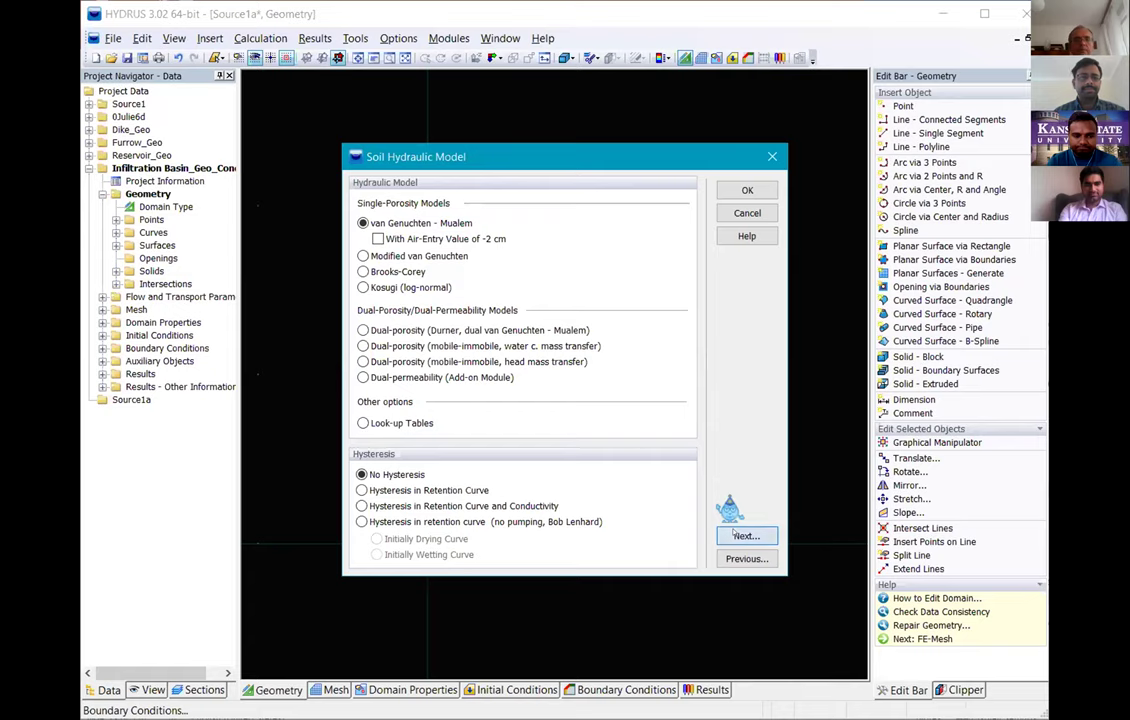
- Accept the van Genuchten-Mualem model without hysteresis and use the Loam soil parameters for Material 1
{"action": "left_click", "coordinate": [746, 536]}
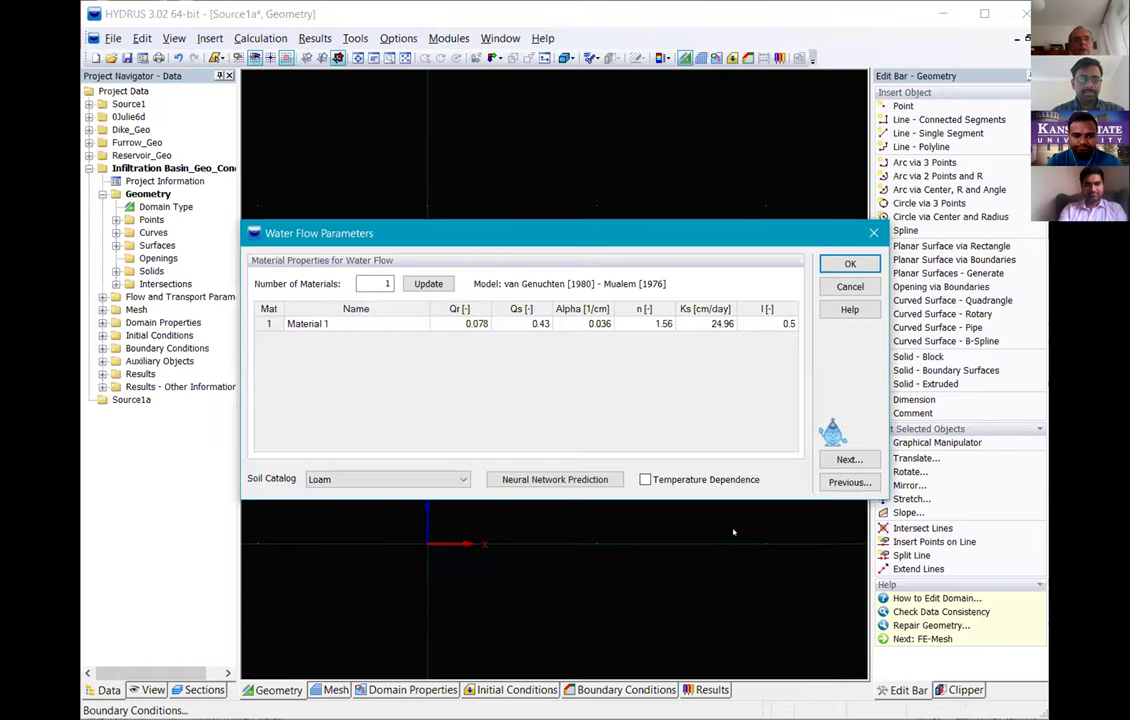
{"action": "left_click", "coordinate": [385, 479]}
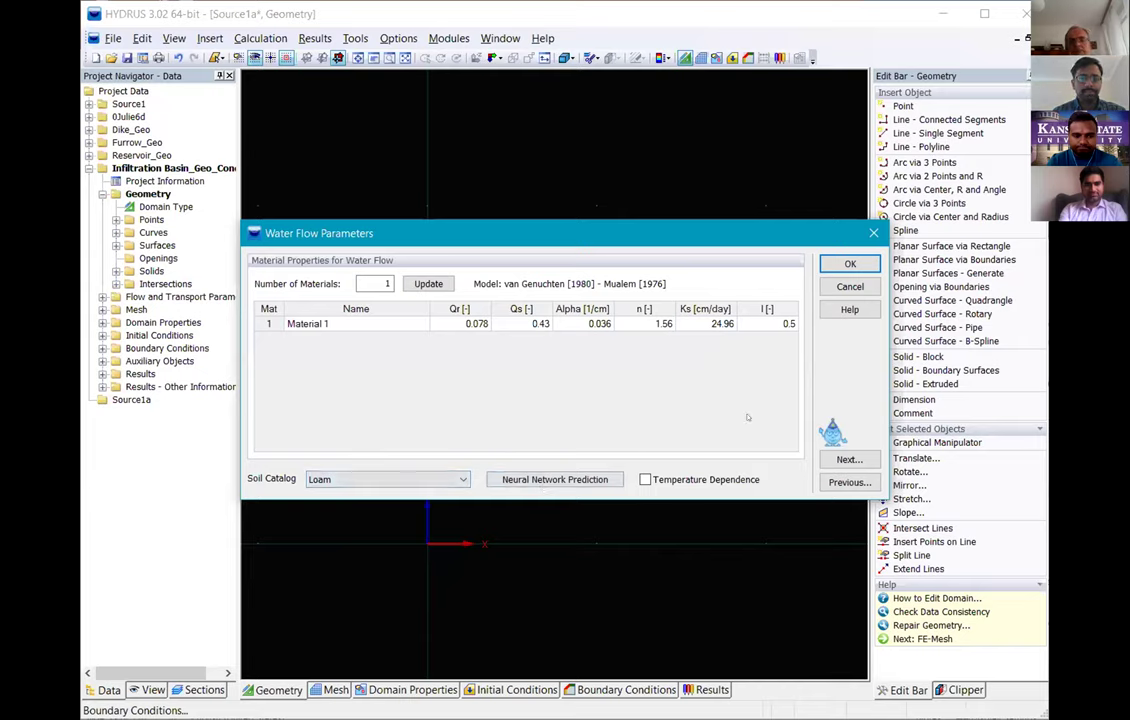
{"action": "left_click", "coordinate": [848, 460]}
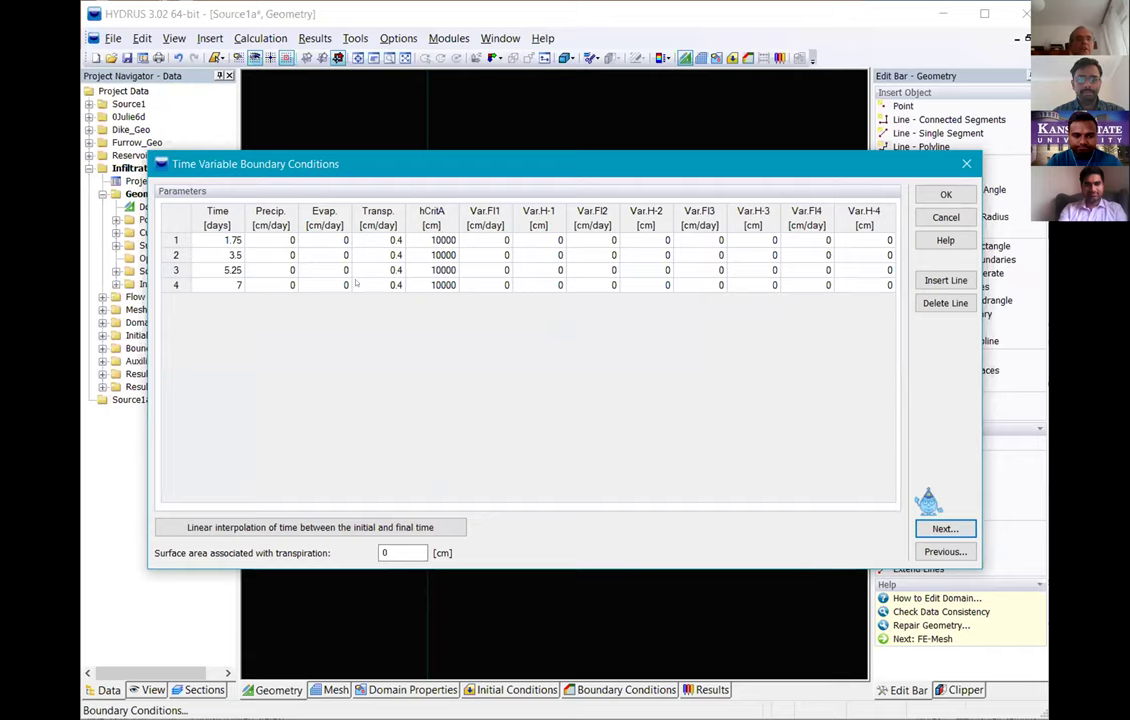
- Set the time of boundary condition record 1 to 1 day and of record 3 to 4.5 days
{"action": "left_click", "coordinate": [229, 240]}
{"action": "type", "text": "1"}
{"action": "key", "text": "Down"}
{"action": "key", "text": "Down"}
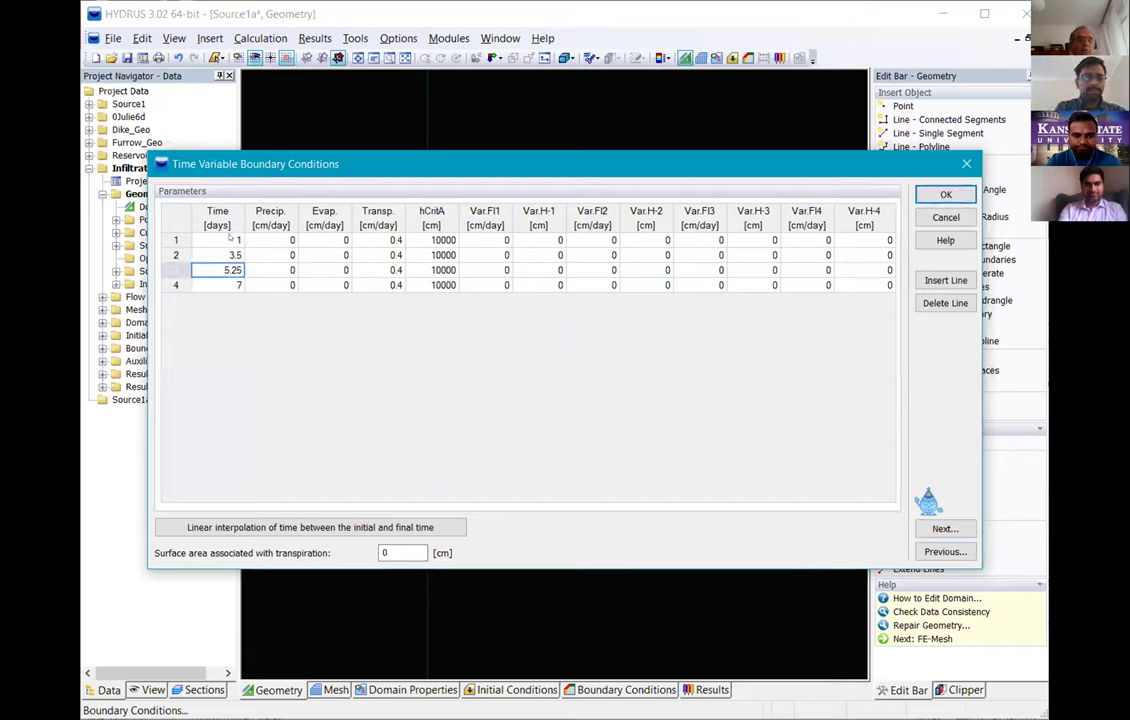
{"action": "type", "text": "4.5"}
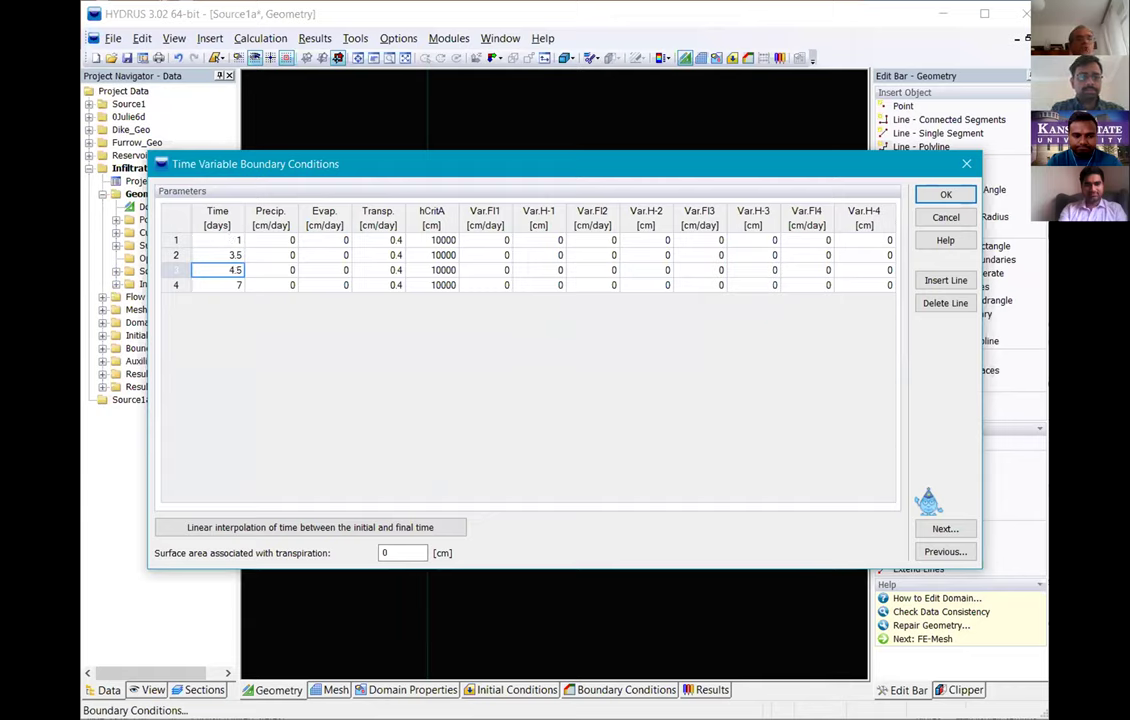
{"action": "key", "text": "Down"}
{"action": "key", "text": "Up"}
{"action": "key", "text": "Up"}
{"action": "key", "text": "Up"}
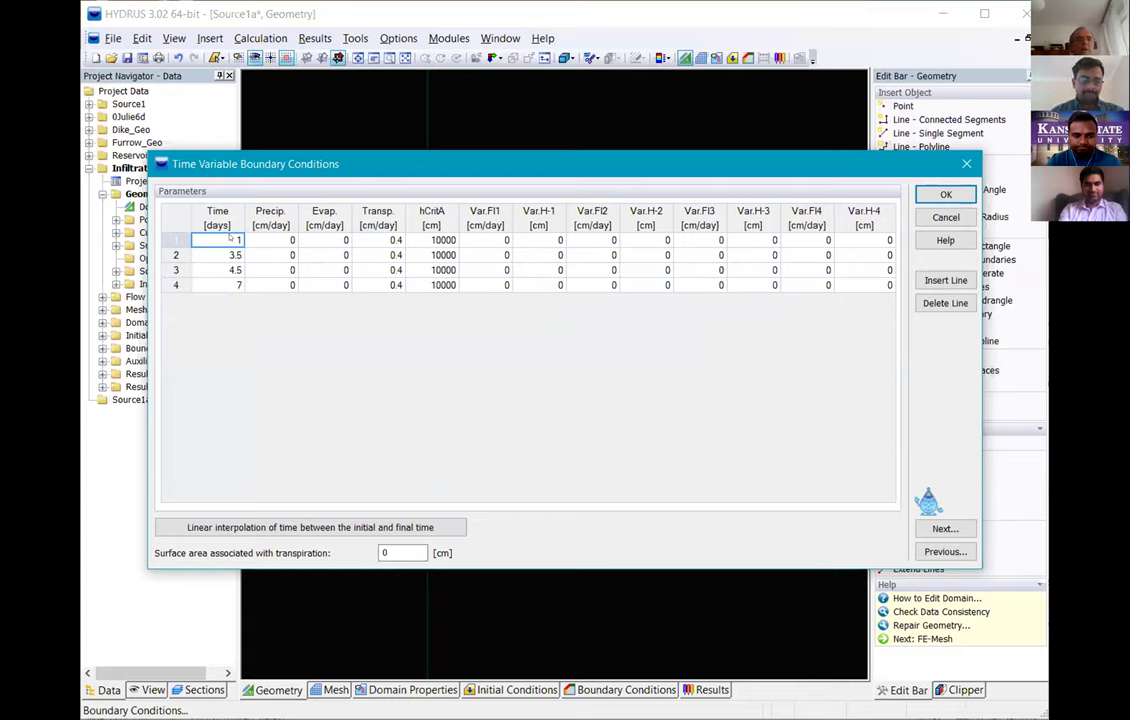
{"action": "key", "text": "Down"}
{"action": "key", "text": "Down"}
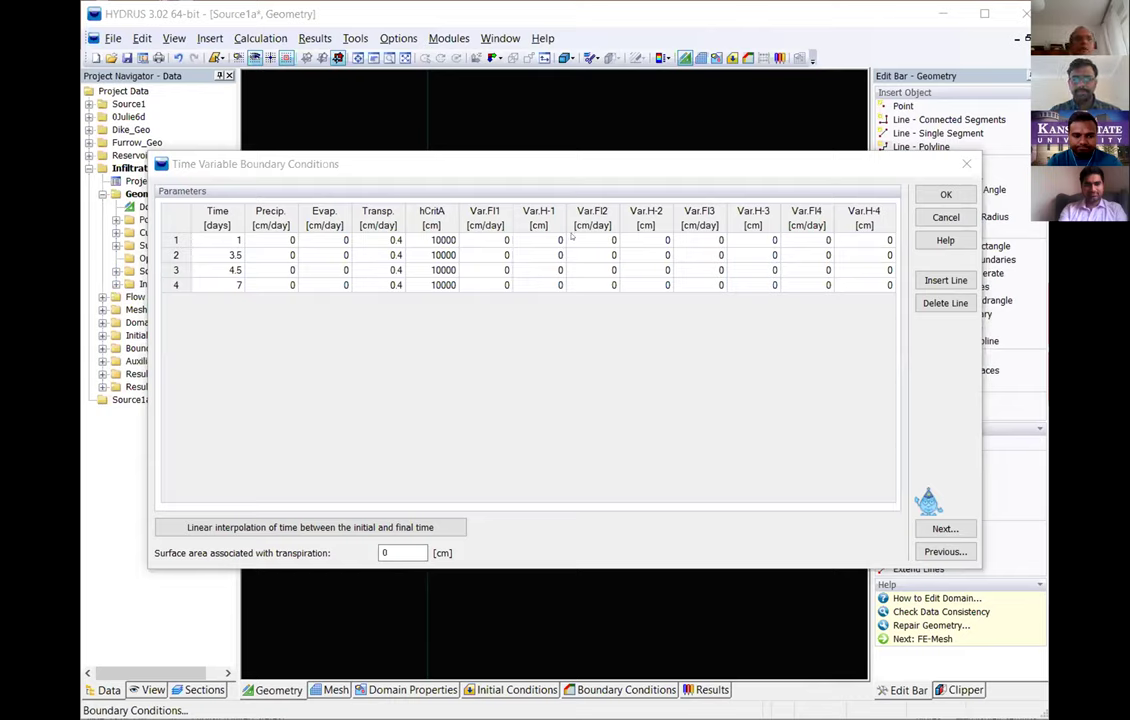
- Set the variable flux Var.Fl1 to -60 cm/day in records 1 and 3, and accept the time-variable boundary conditions
{"action": "left_click", "coordinate": [489, 240]}
{"action": "type", "text": "-60"}
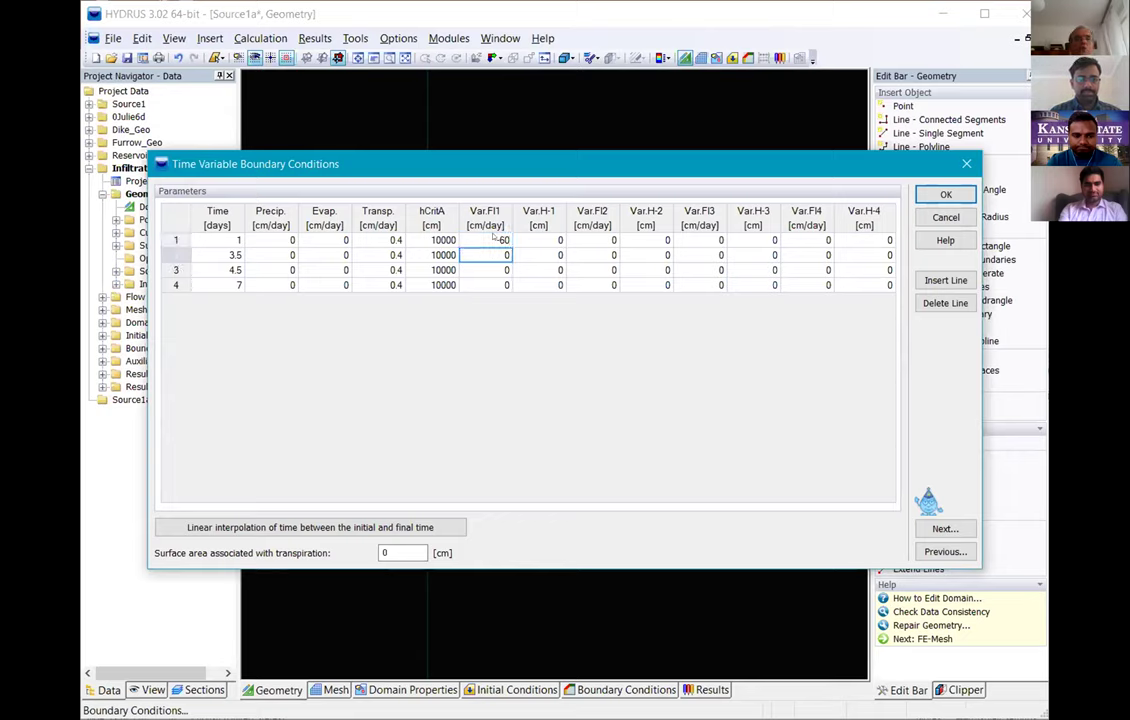
{"action": "key", "text": "Down"}
{"action": "key", "text": "Down"}
{"action": "type", "text": "-60"}
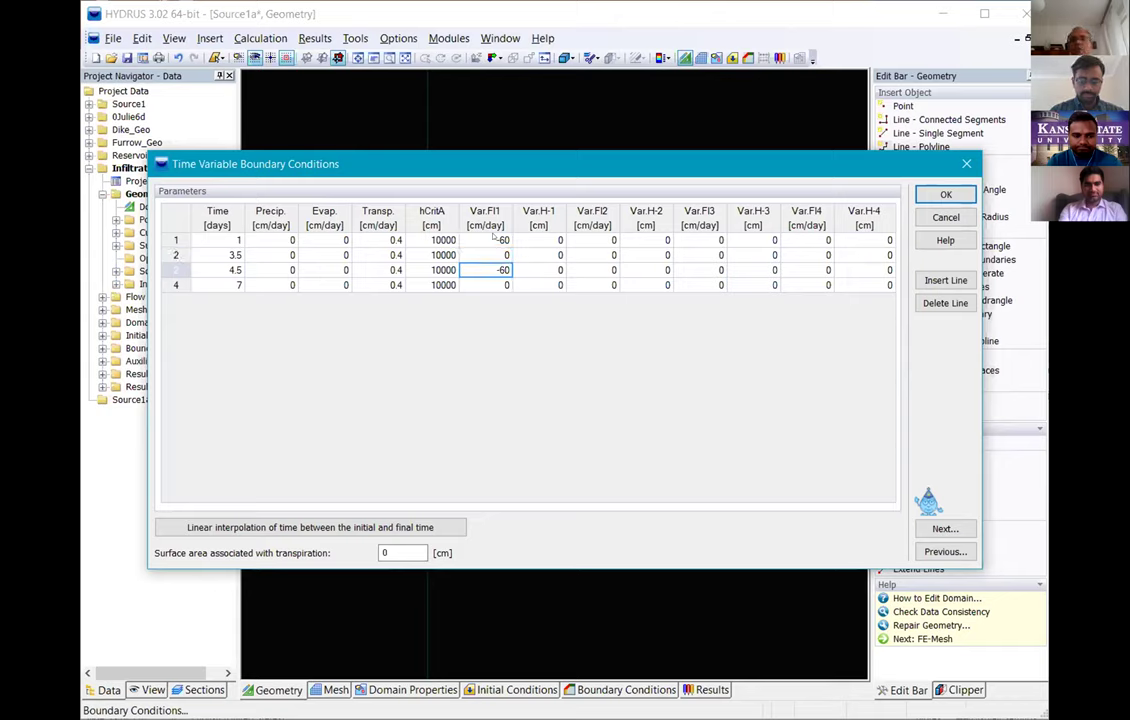
{"action": "left_click", "coordinate": [946, 528]}
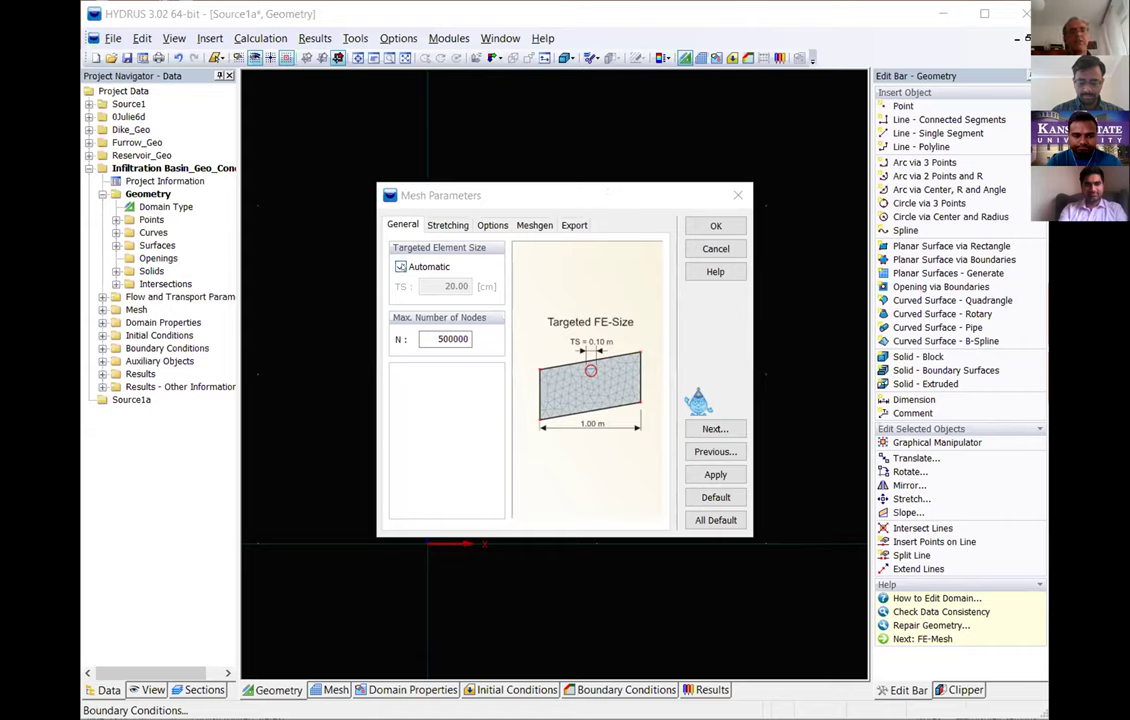
- Turn off the automatic targeted element size, set it to 5 cm, and proceed to defining the transport domain graphically
{"action": "left_click", "coordinate": [400, 266]}
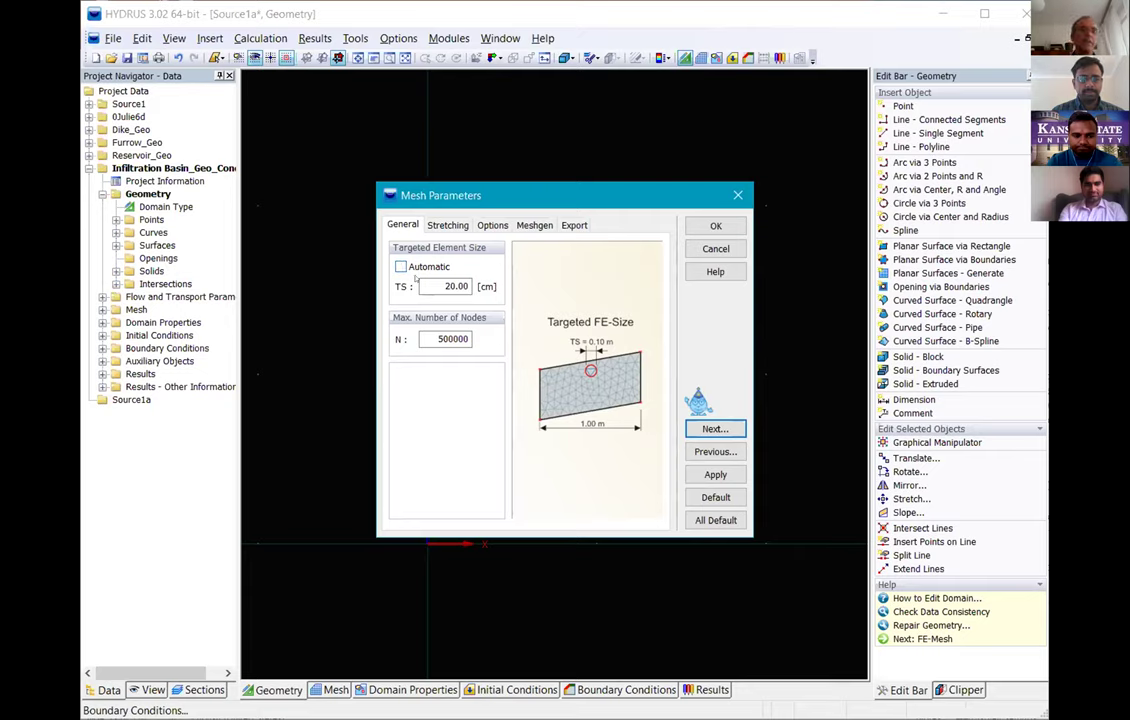
{"action": "left_click_drag", "start_coordinate": [424, 286], "coordinate": [495, 281]}
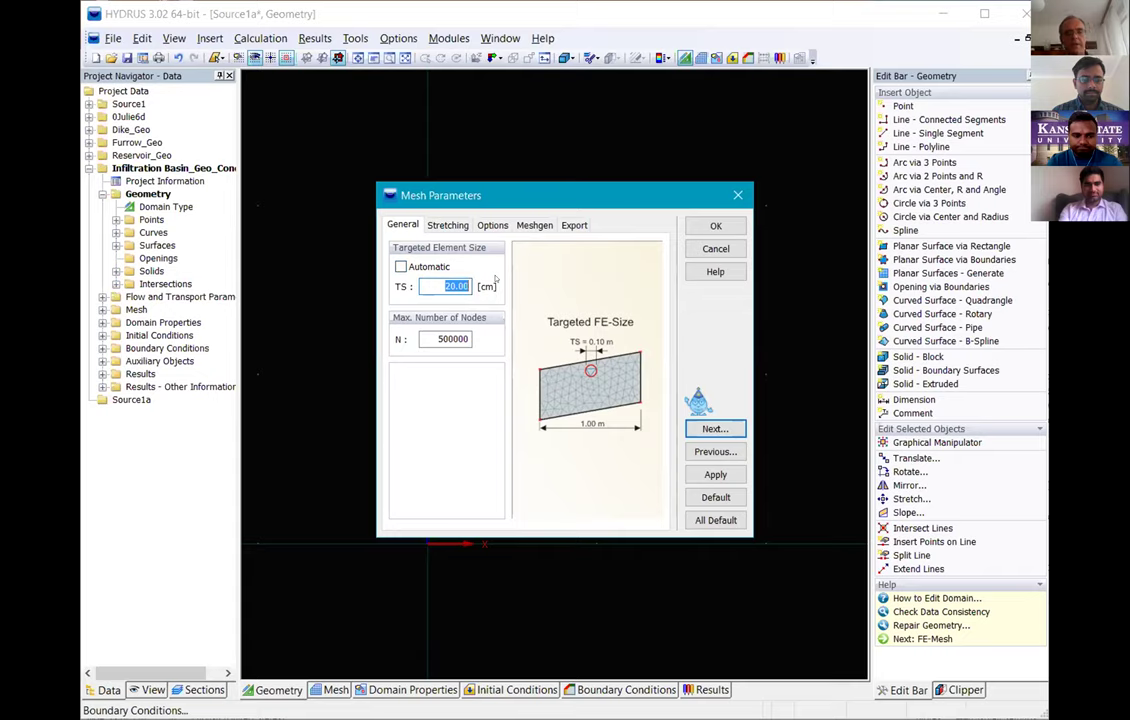
{"action": "type", "text": "5"}
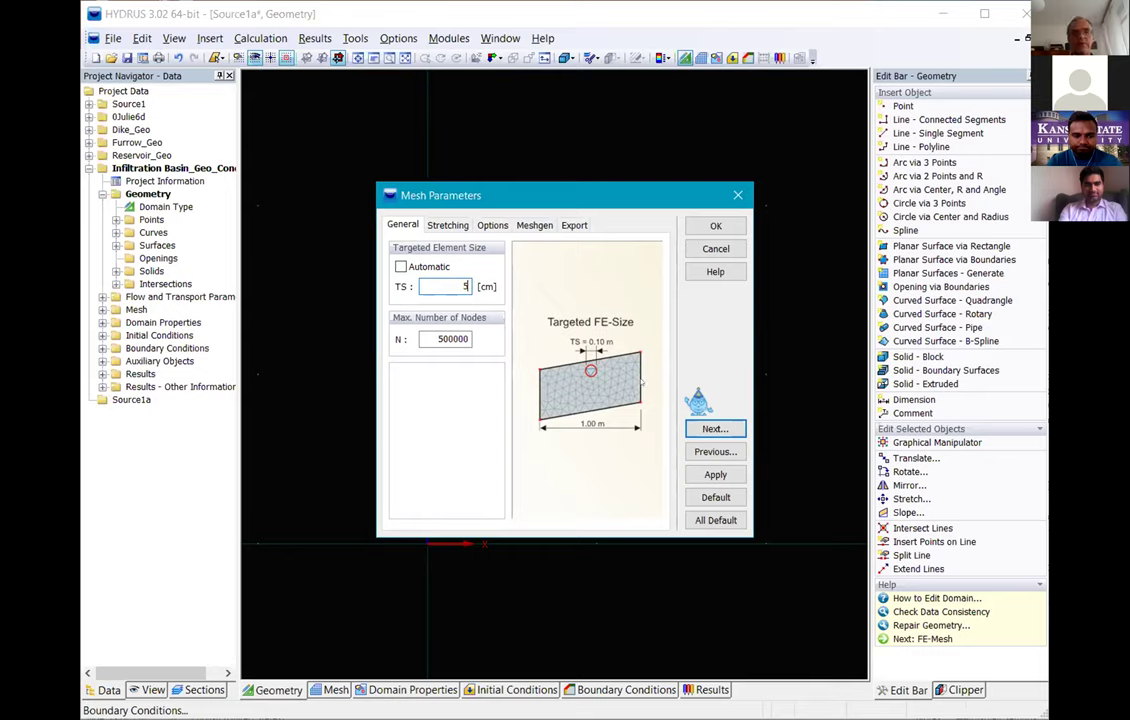
{"action": "left_click", "coordinate": [711, 428]}
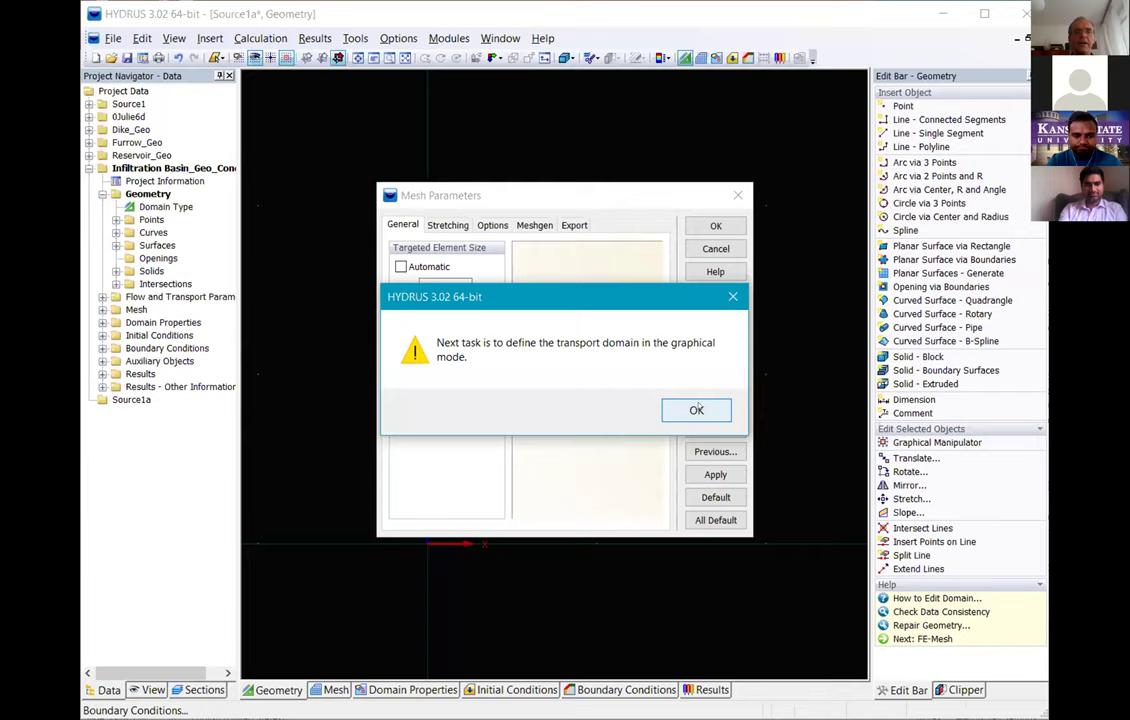
{"action": "left_click", "coordinate": [697, 409]}
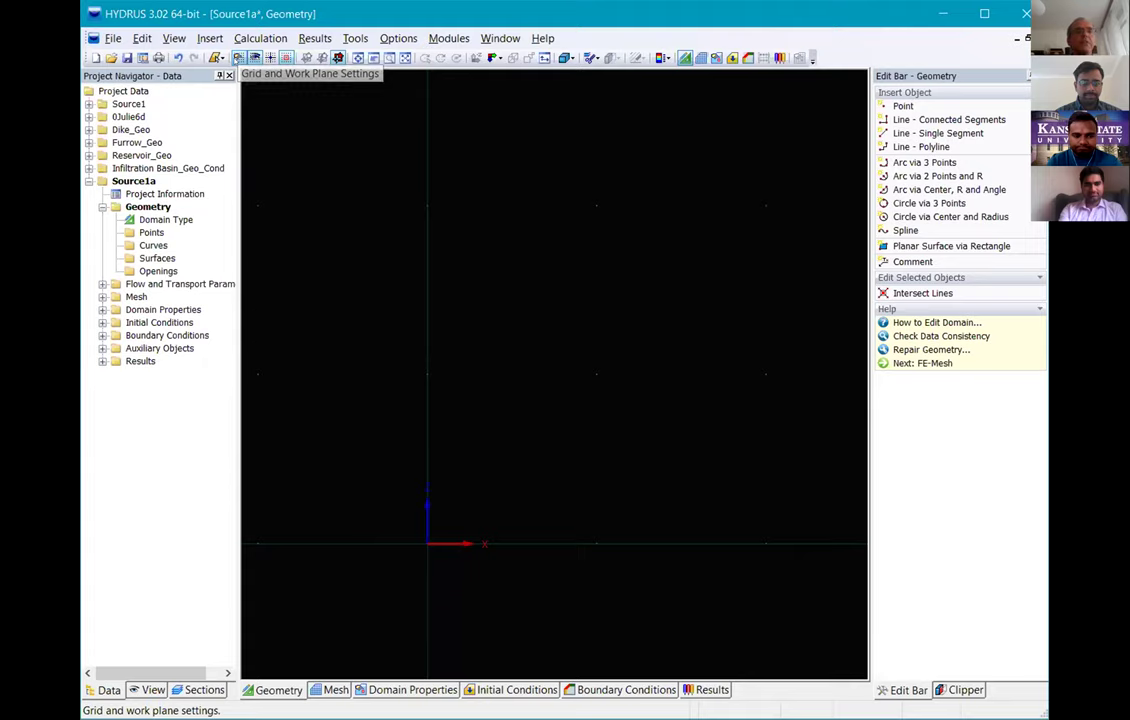
- Set the grid point spacing to 1 cm in both directions, keeping a Cartesian grid, and apply the grid settings
{"action": "left_click", "coordinate": [239, 57]}
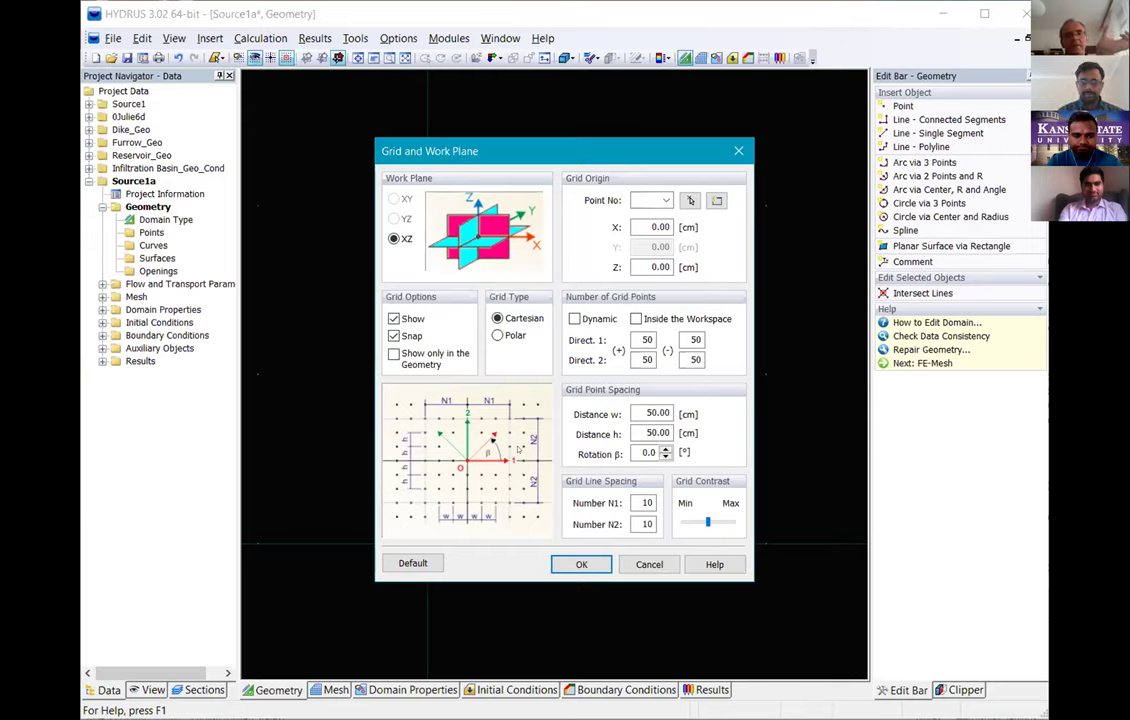
{"action": "left_click", "coordinate": [648, 412]}
{"action": "key", "text": "BackSpace"}
{"action": "key", "text": "BackSpace"}
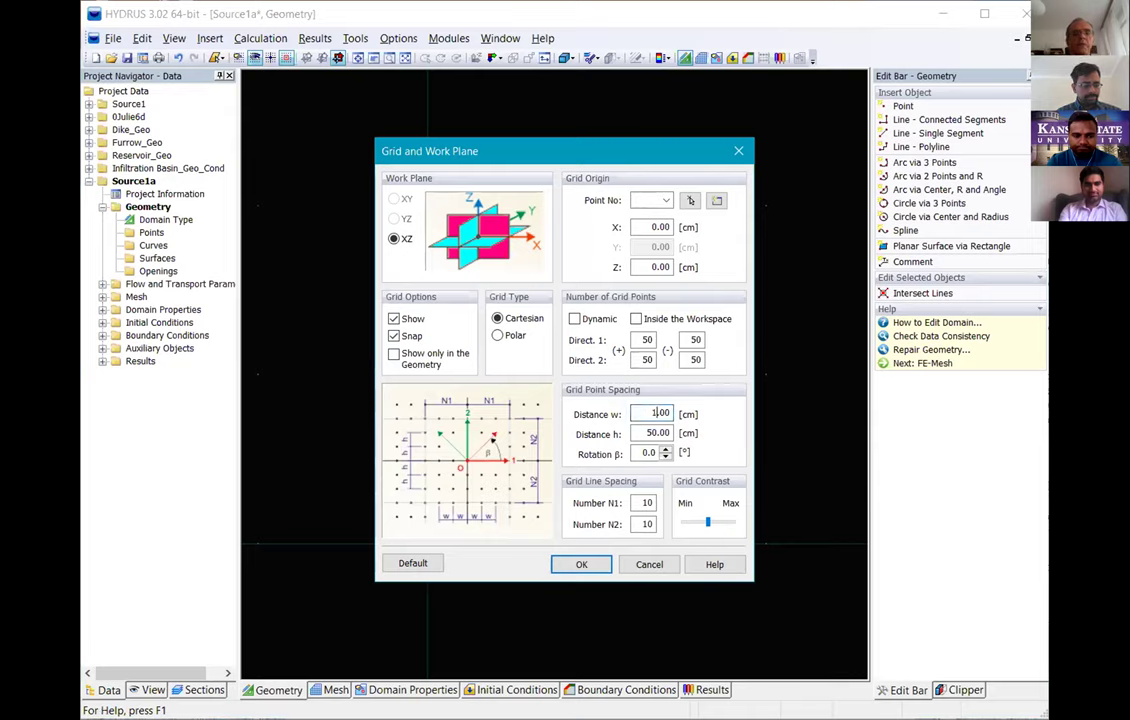
{"action": "type", "text": "1"}
{"action": "double_click", "coordinate": [657, 432]}
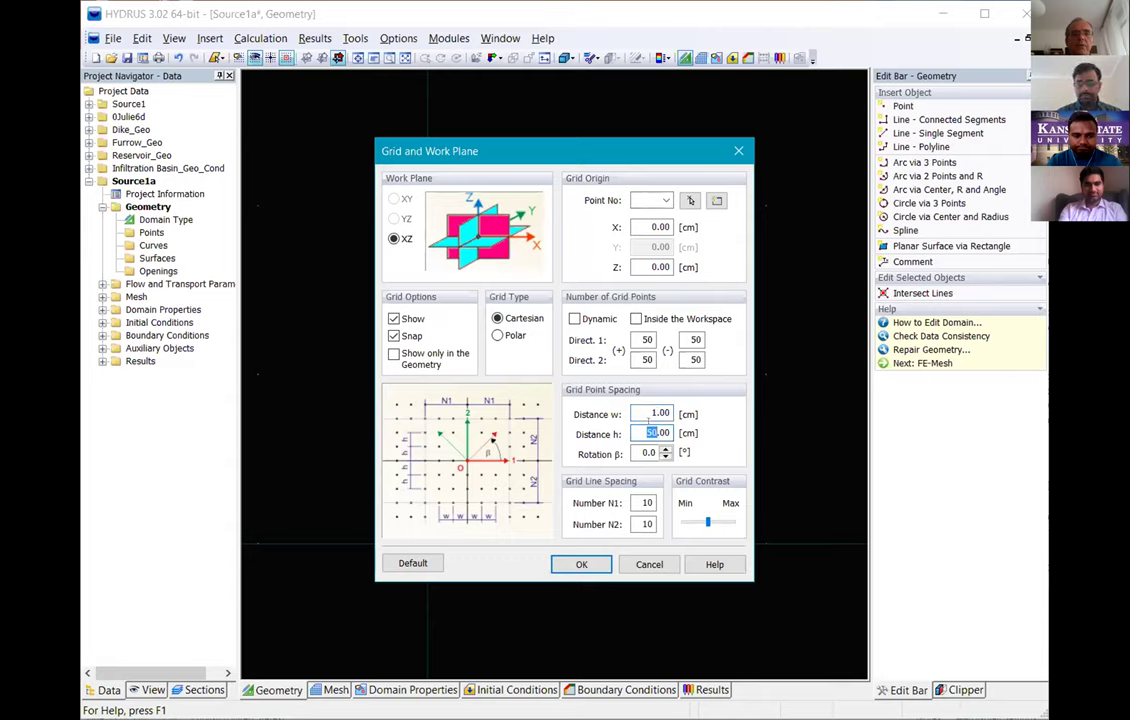
{"action": "type", "text": "1"}
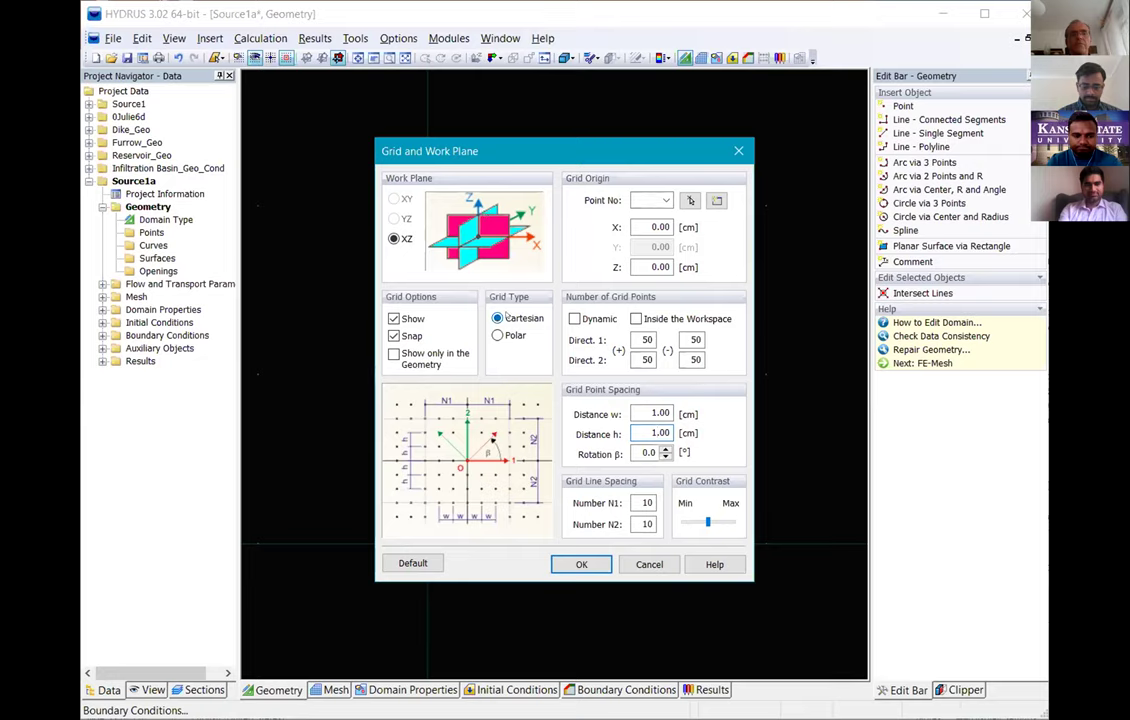
{"action": "left_click", "coordinate": [510, 334]}
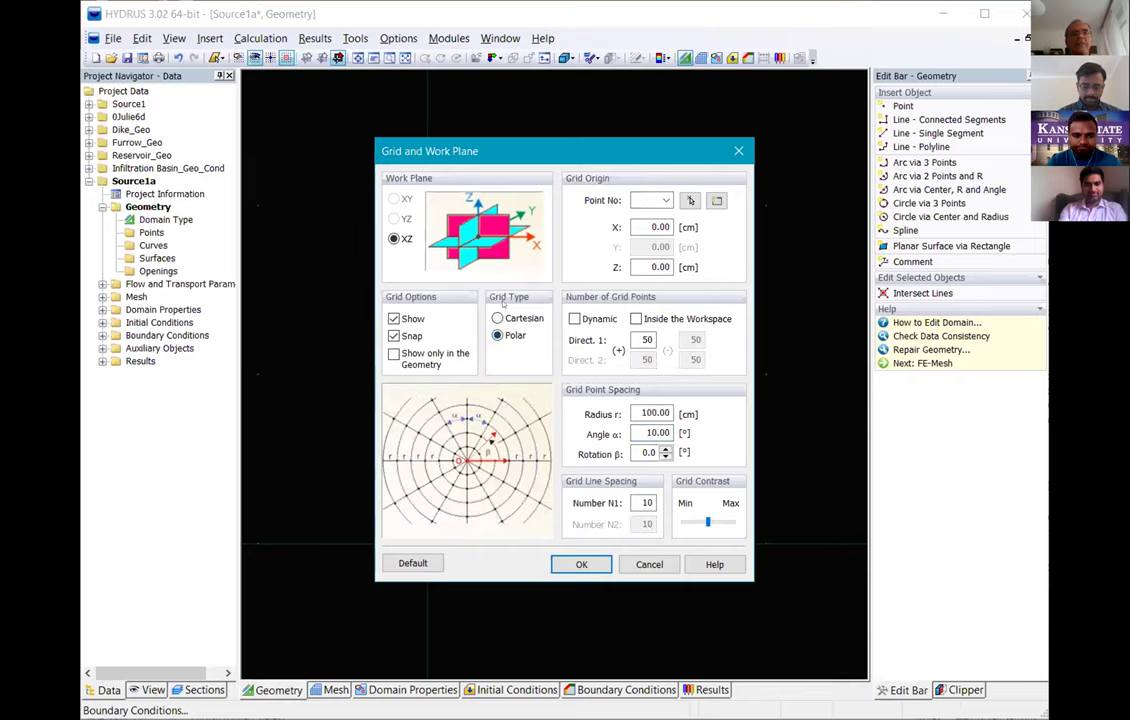
{"action": "left_click", "coordinate": [498, 318]}
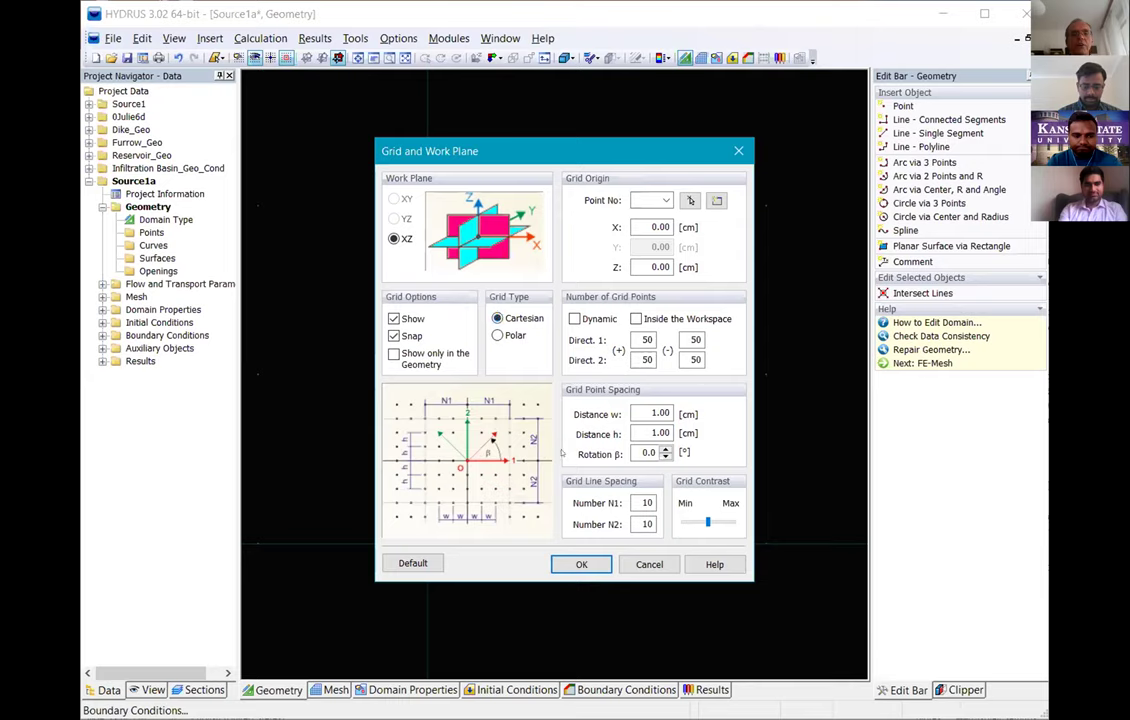
{"action": "left_click", "coordinate": [568, 564]}
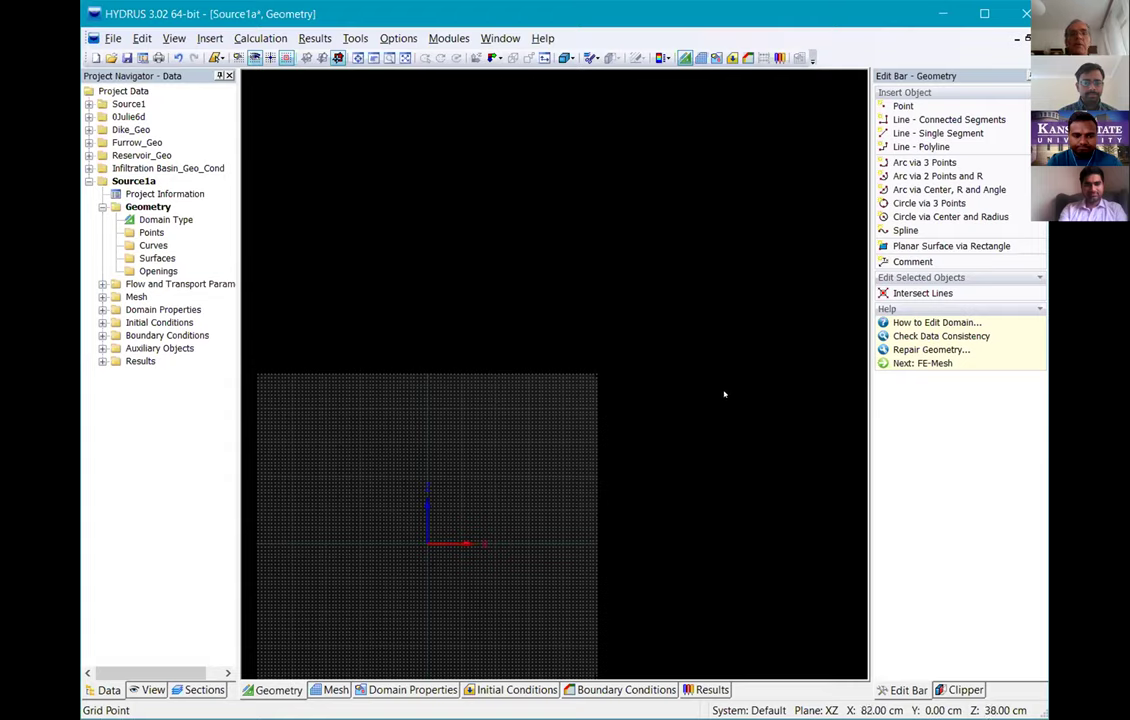
- Draw the domain outline as connected line segments through X,Z points (0, 79), (0, 0), (75, 0), (75, 100), (0, 100) and (0, 81) cm
{"action": "left_click", "coordinate": [949, 119]}
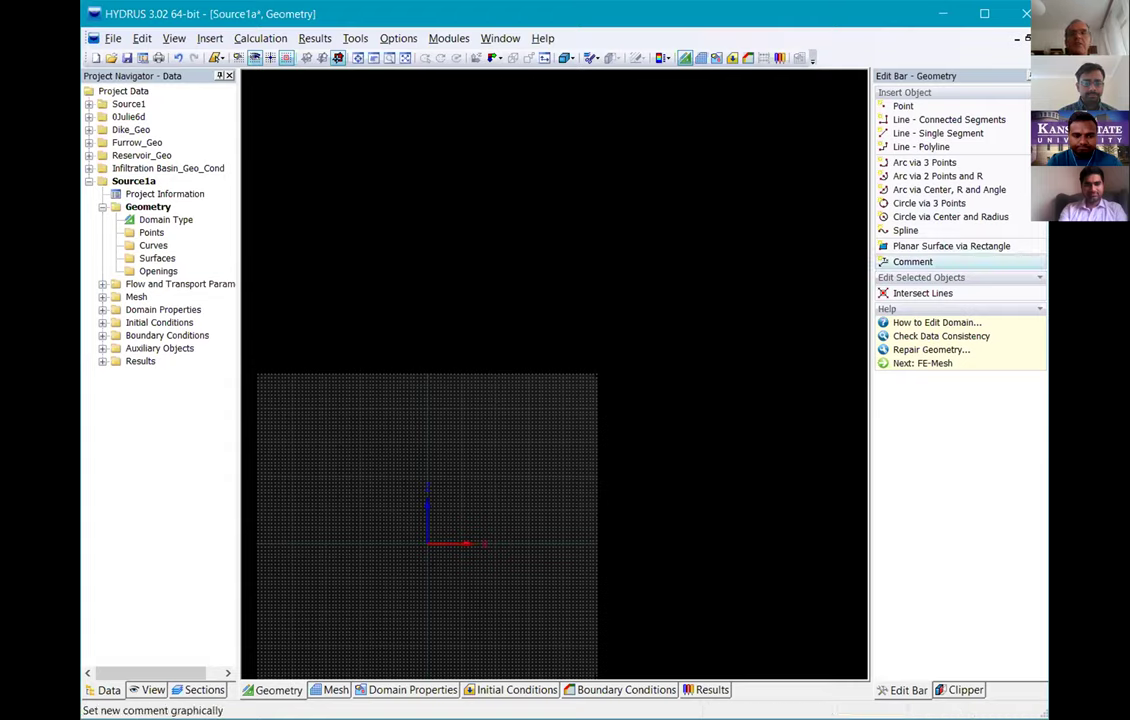
{"action": "left_click", "coordinate": [905, 230]}
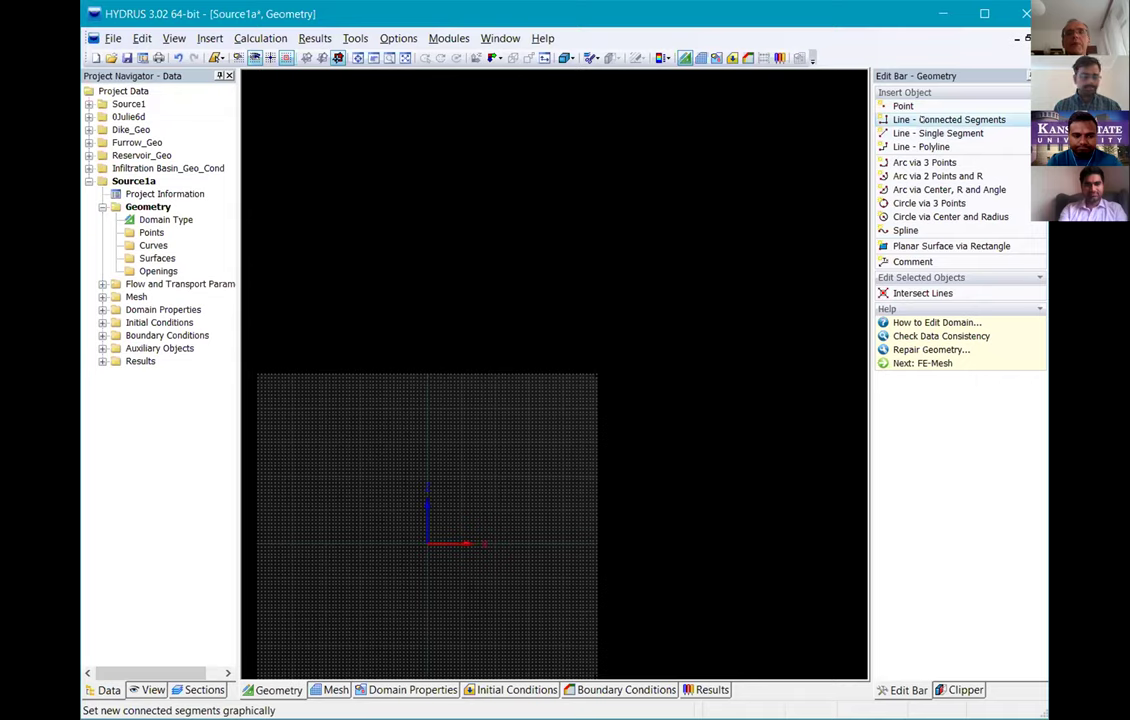
{"action": "left_click", "coordinate": [948, 119]}
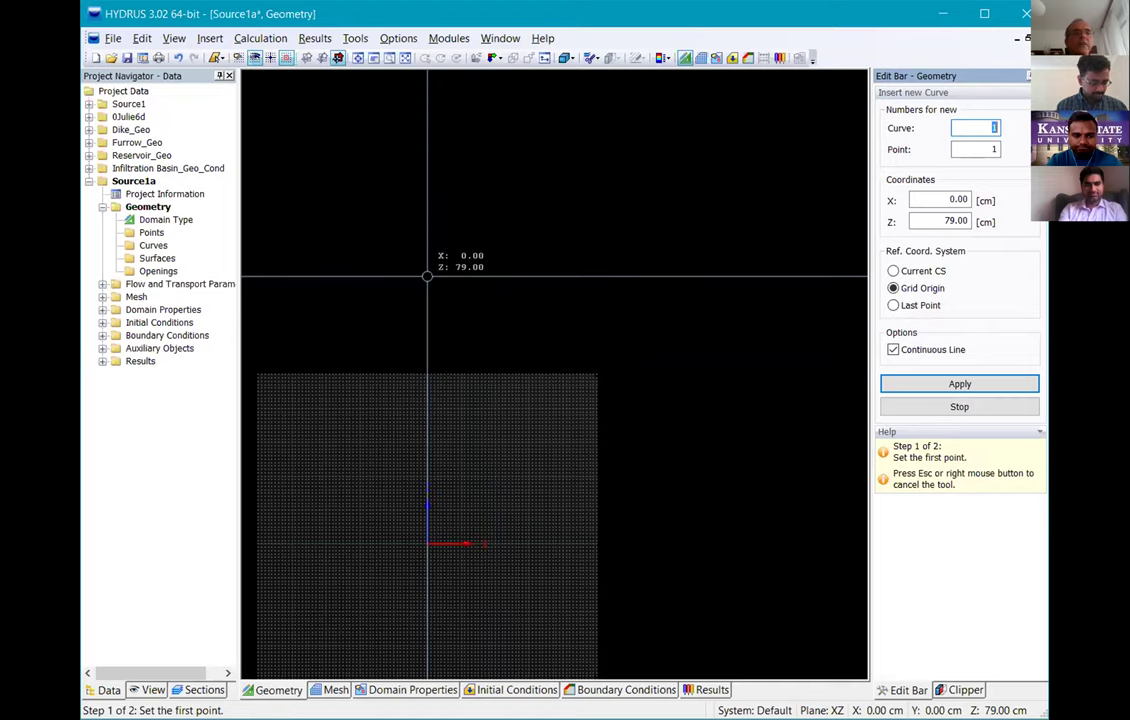
{"action": "left_click", "coordinate": [427, 276]}
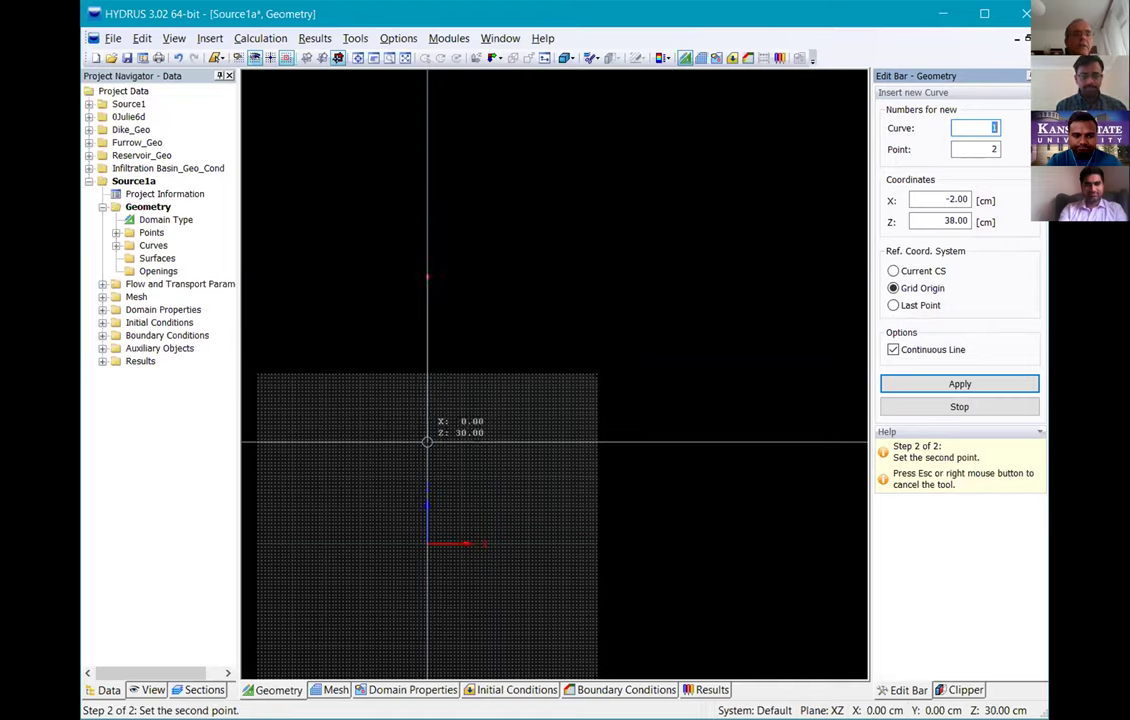
{"action": "left_click", "coordinate": [427, 543]}
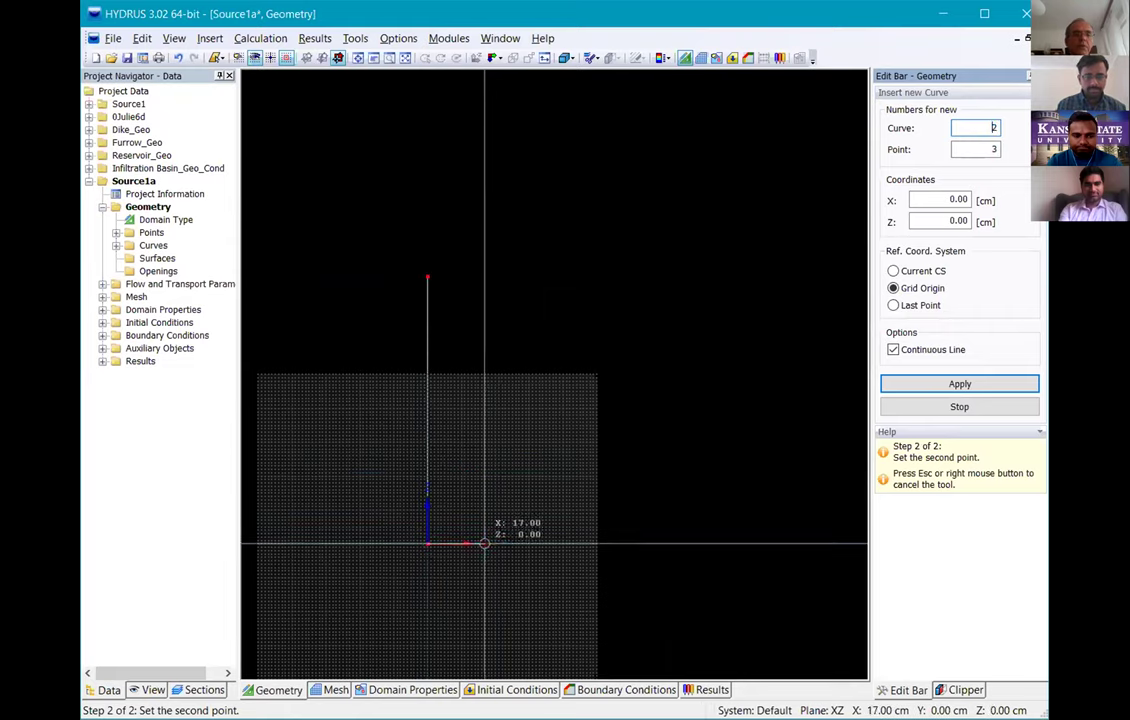
{"action": "left_click", "coordinate": [680, 543]}
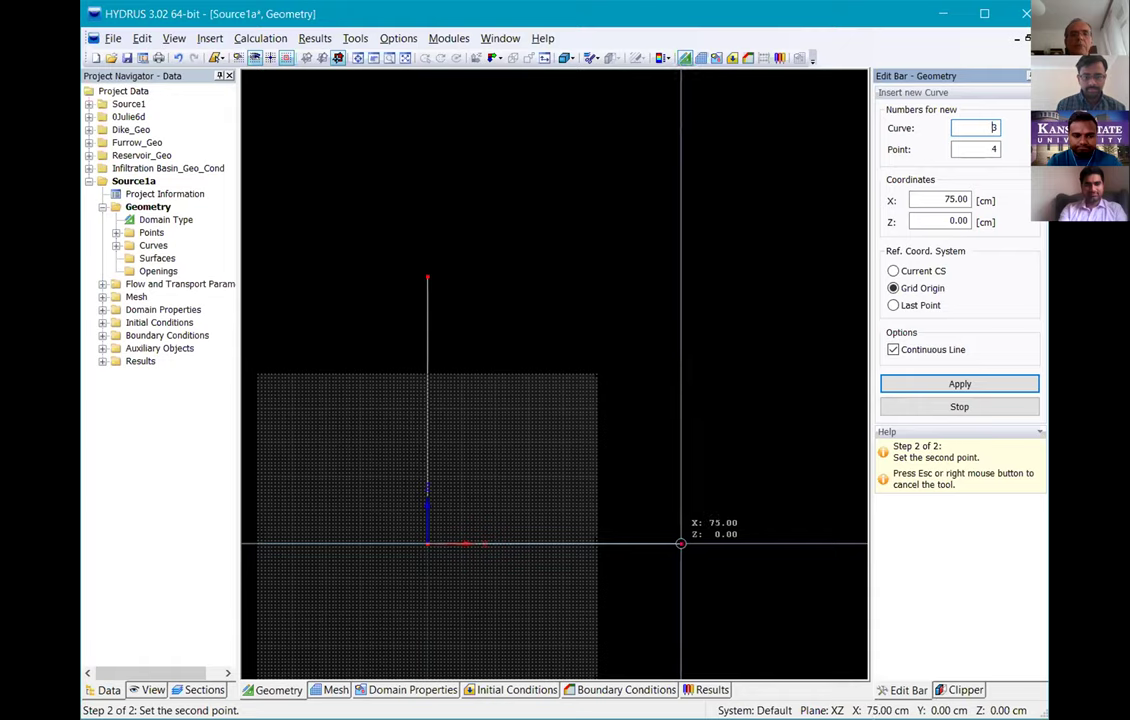
{"action": "left_click", "coordinate": [681, 205]}
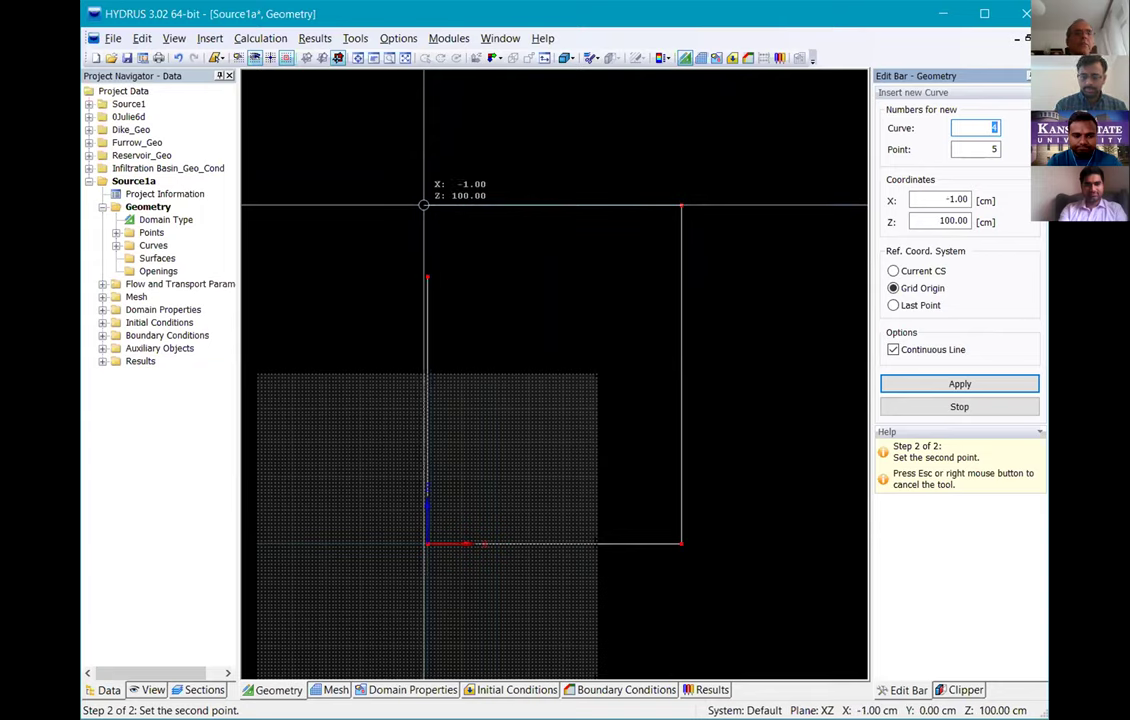
{"action": "left_click", "coordinate": [427, 205]}
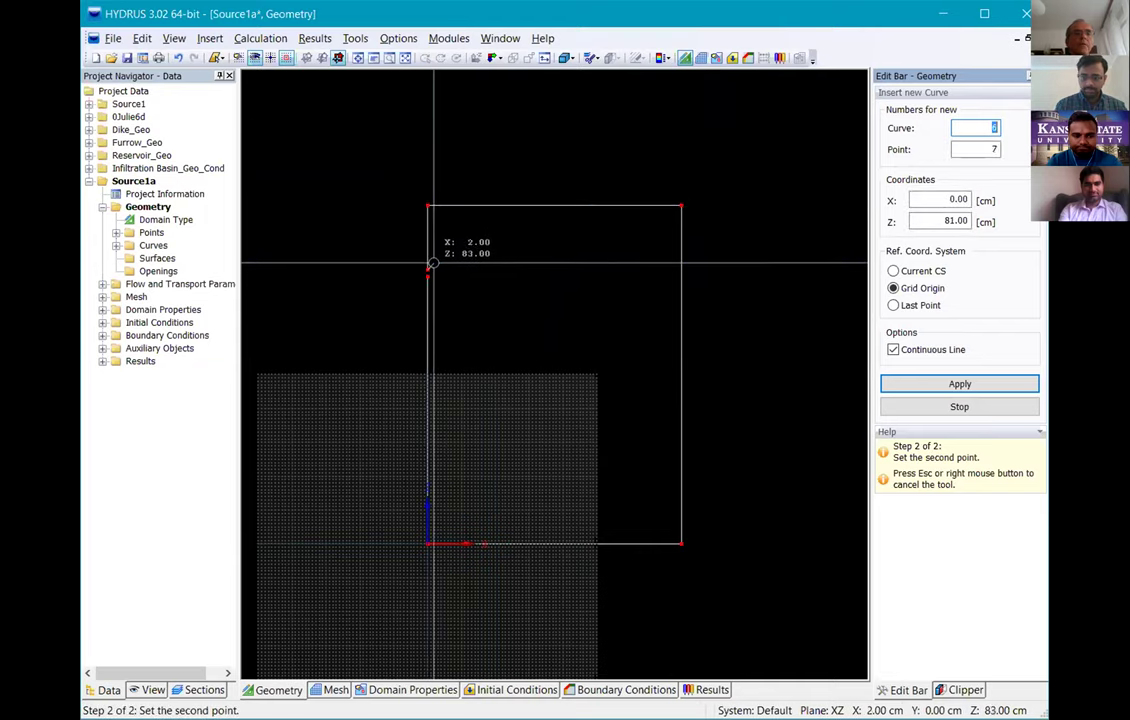
{"action": "left_click", "coordinate": [484, 252]}
{"action": "right_click", "coordinate": [483, 252]}
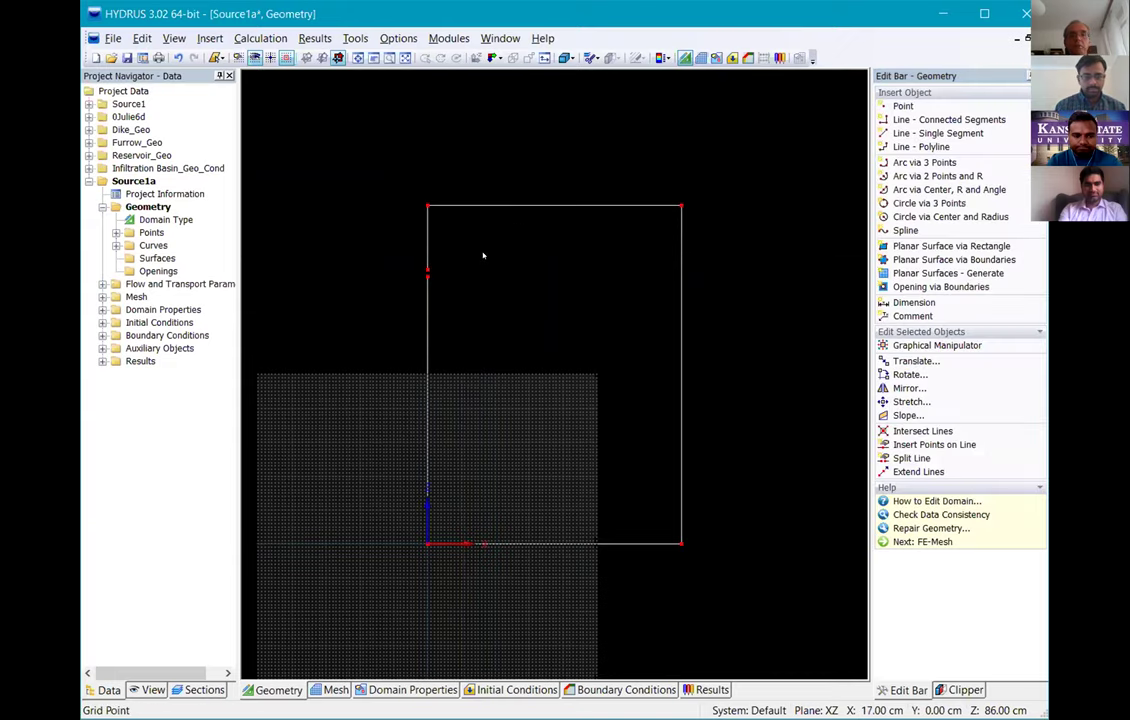
- Bridge the gap in the outline with a three-point arc through X,Z (0, 81), (1, 80) and (0, 79) cm
{"action": "left_click", "coordinate": [389, 58]}
{"action": "left_click_drag", "start_coordinate": [392, 250], "coordinate": [467, 295]}
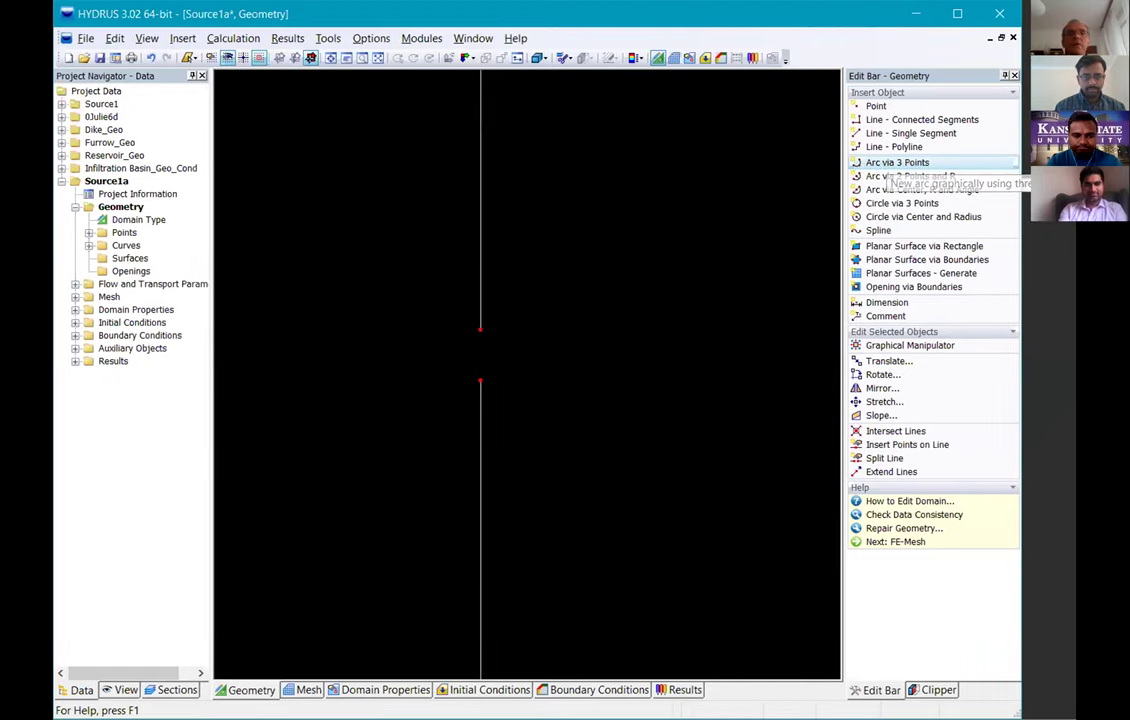
{"action": "left_click", "coordinate": [880, 163]}
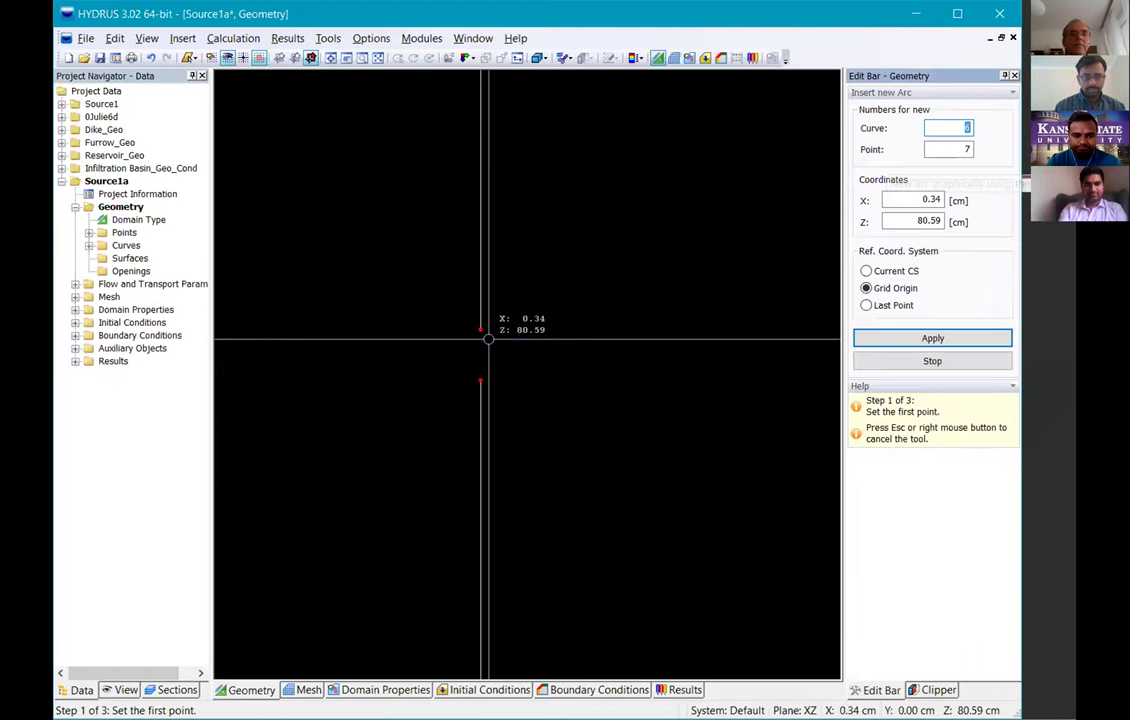
{"action": "left_click", "coordinate": [481, 330]}
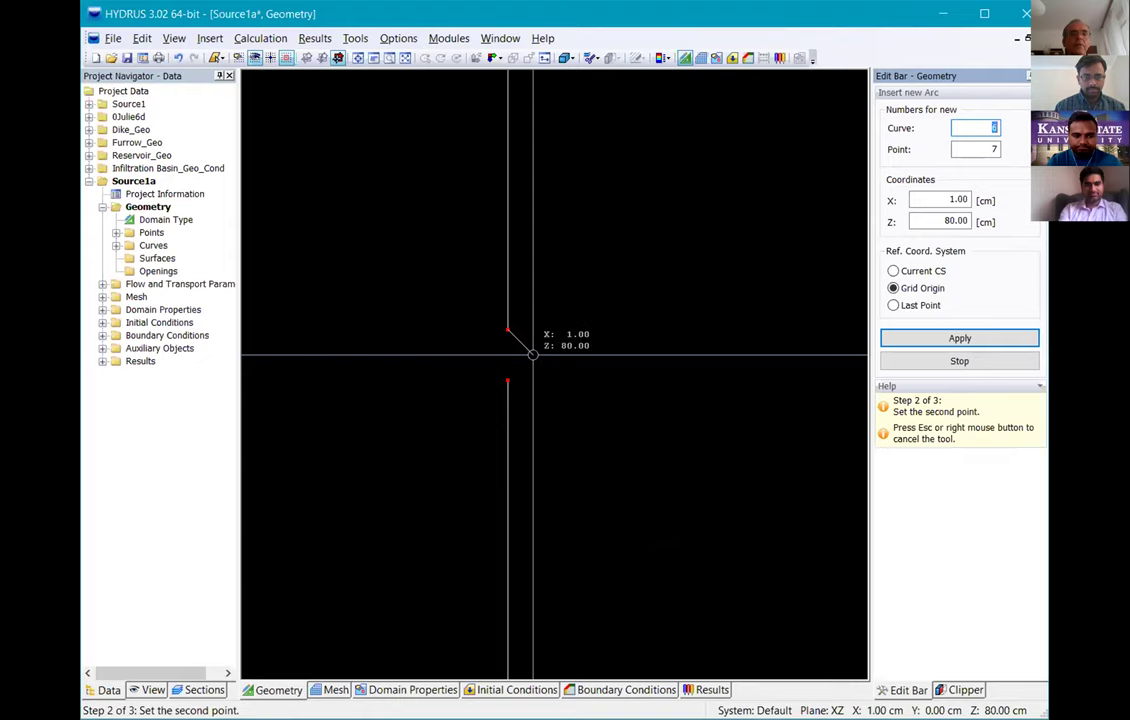
{"action": "left_click", "coordinate": [533, 354]}
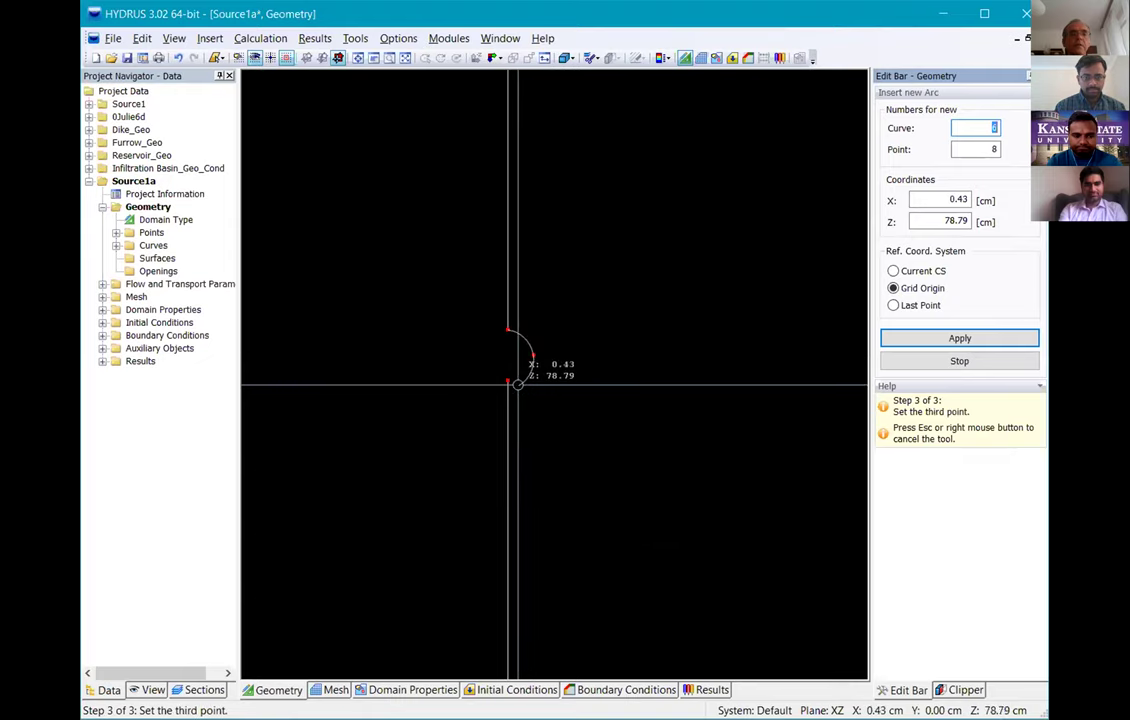
{"action": "left_click", "coordinate": [507, 379]}
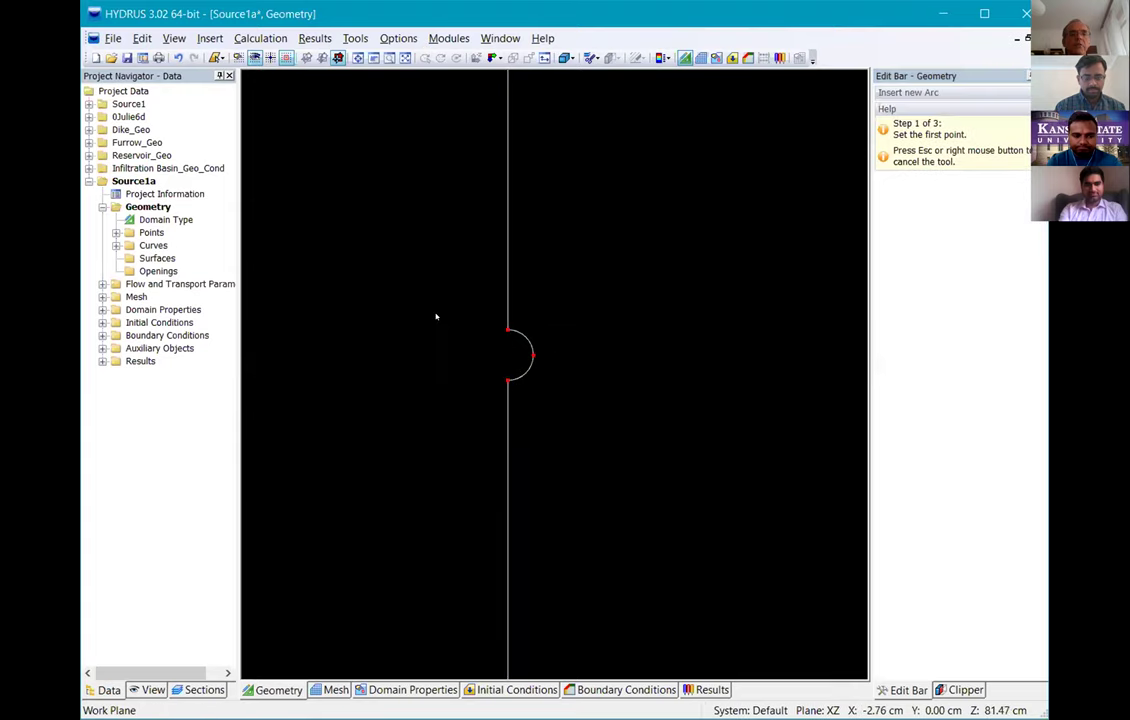
{"action": "key", "text": "Escape"}
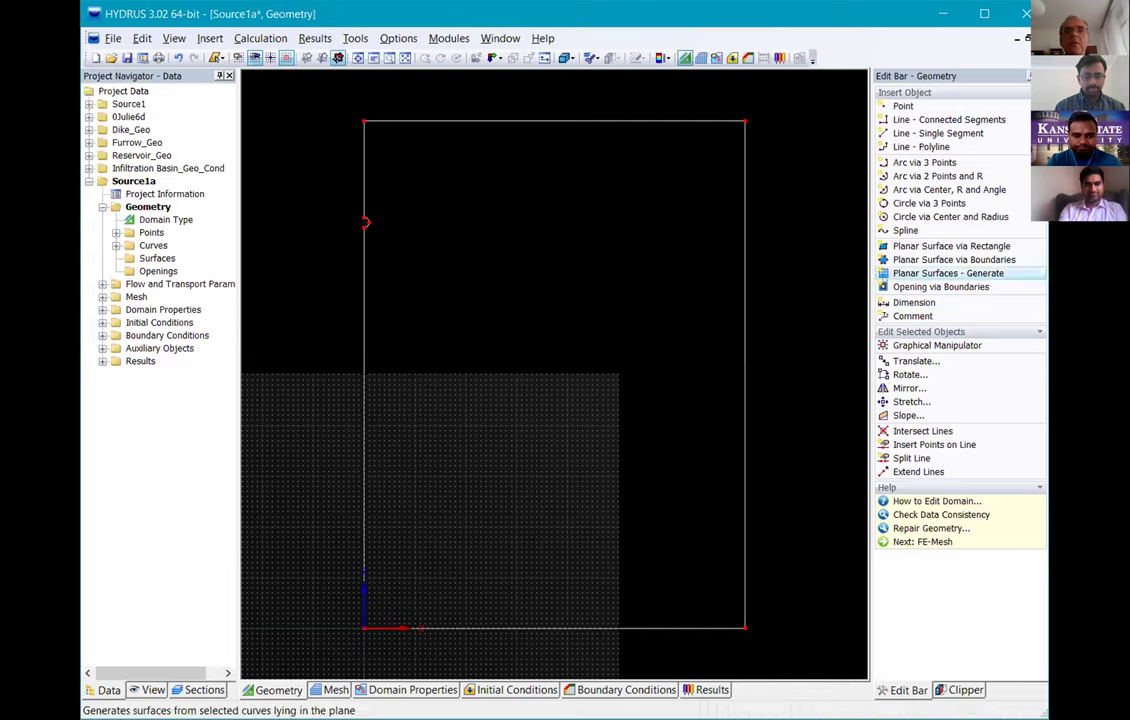
- Create a planar surface via boundaries from the closed domain outline
{"action": "left_click", "coordinate": [900, 259]}
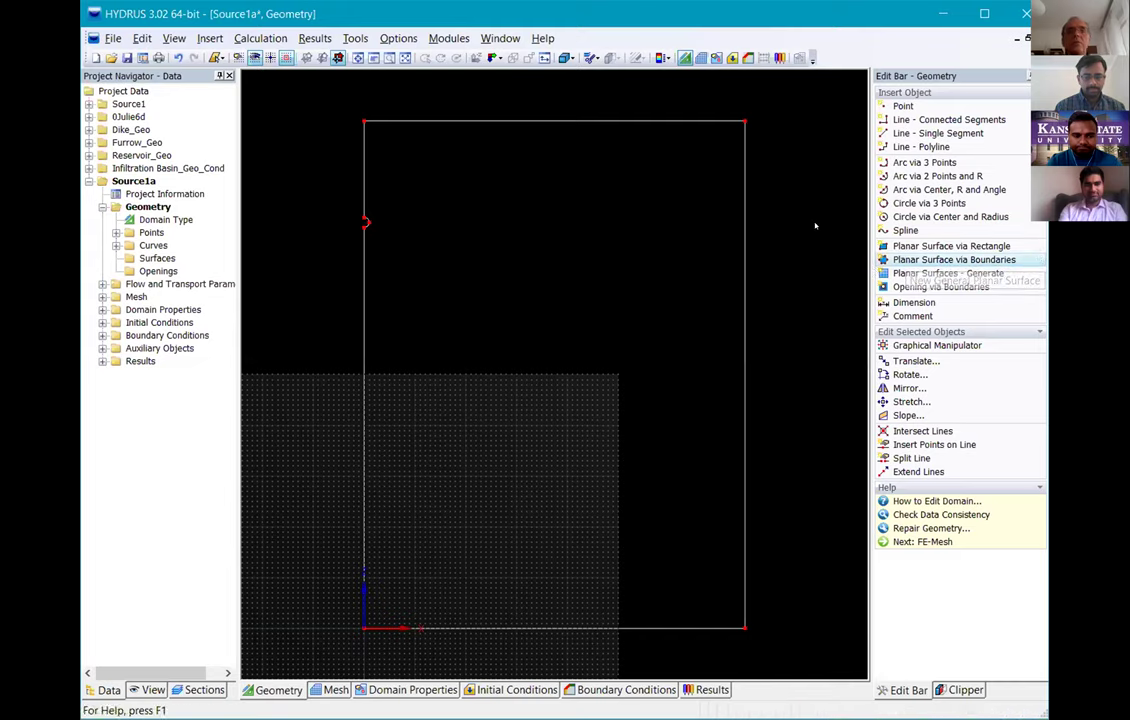
{"action": "left_click", "coordinate": [737, 205]}
{"action": "right_click", "coordinate": [769, 185]}
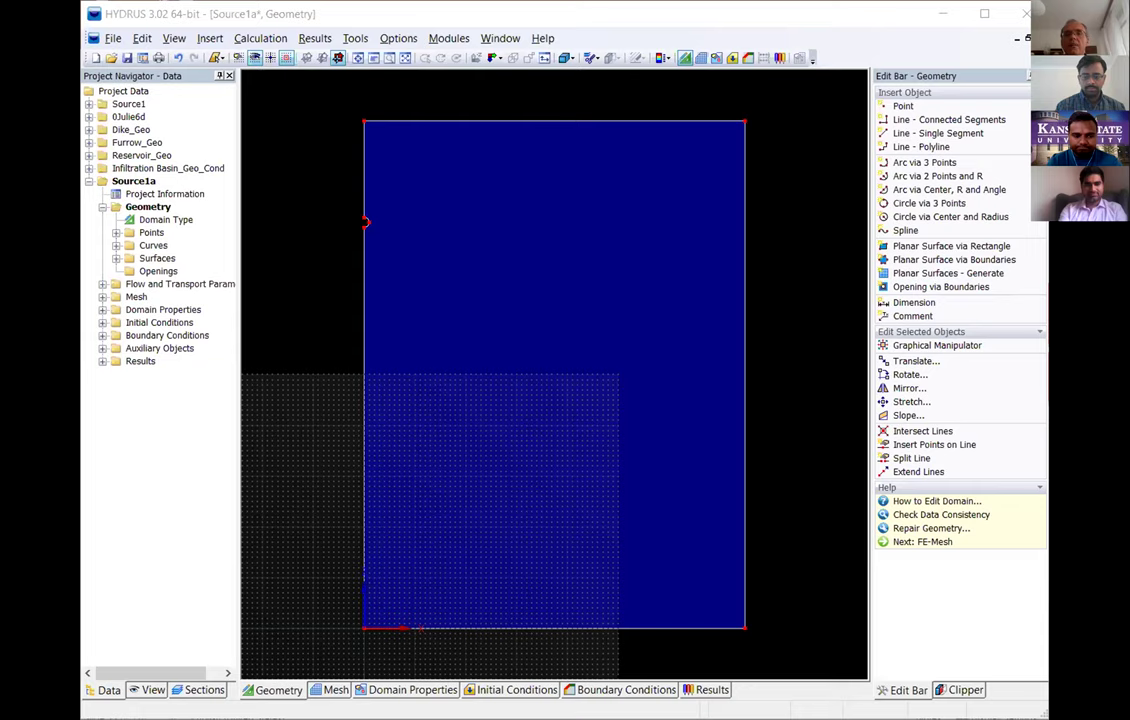
{"action": "left_click", "coordinate": [834, 247]}
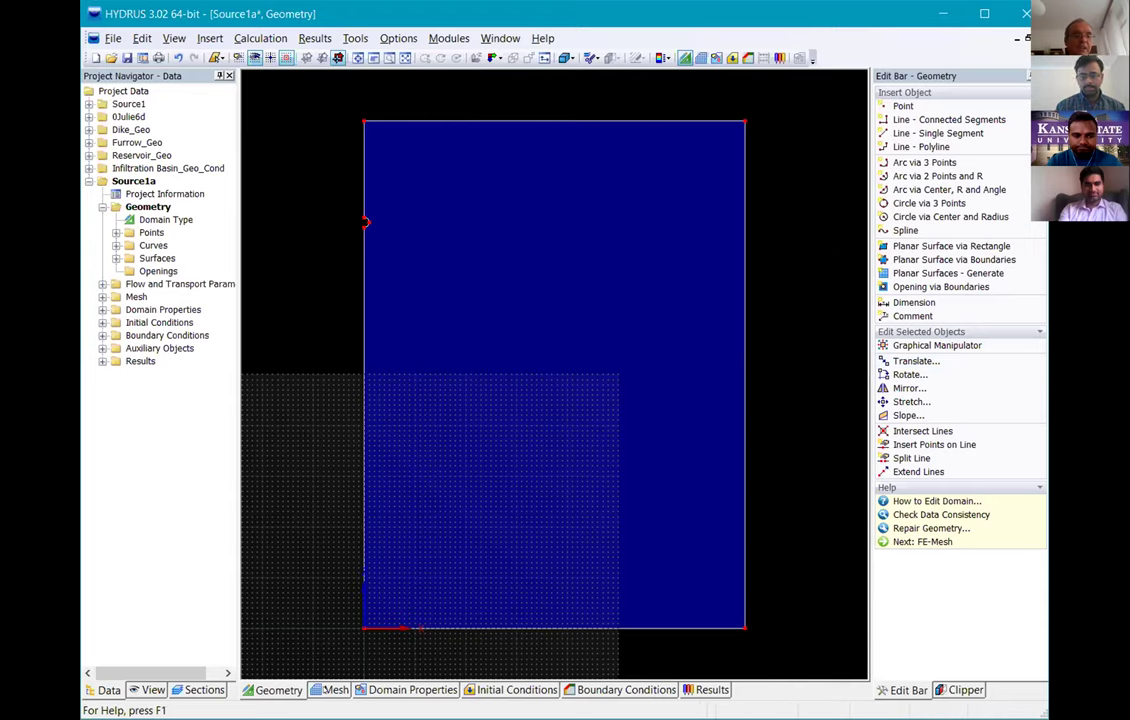
- Define a point mesh refinement with a finite element size of 0.5 cm and assign it to the points of the source arc
{"action": "left_click", "coordinate": [700, 57]}
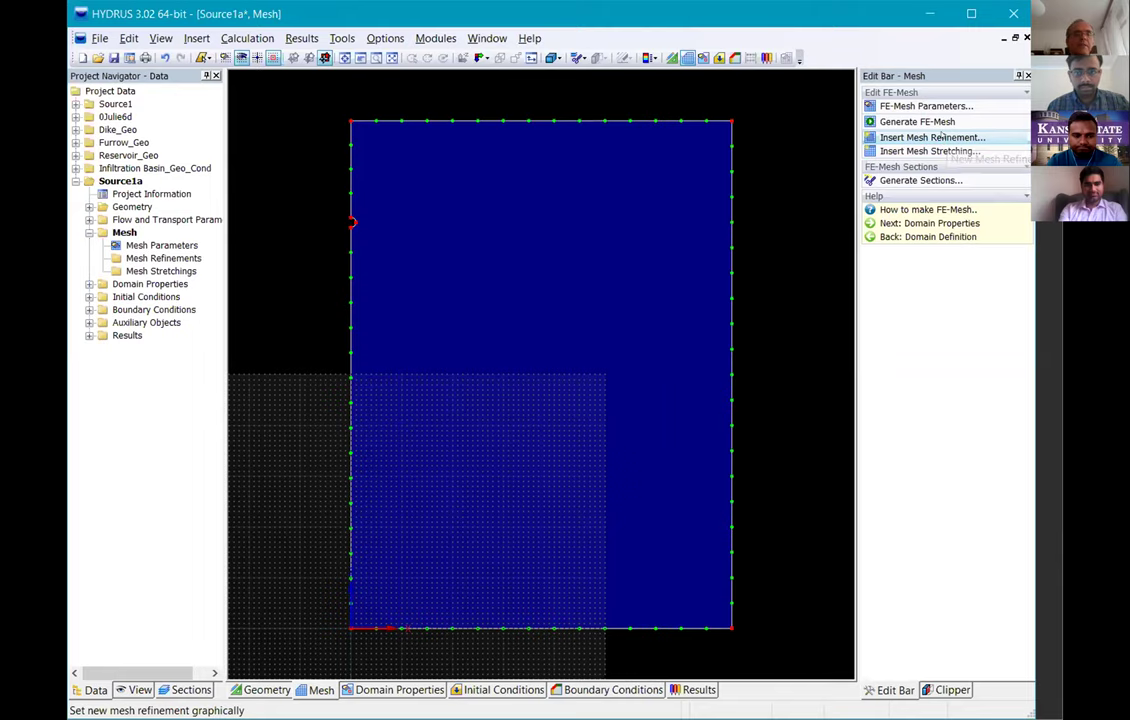
{"action": "left_click", "coordinate": [935, 137]}
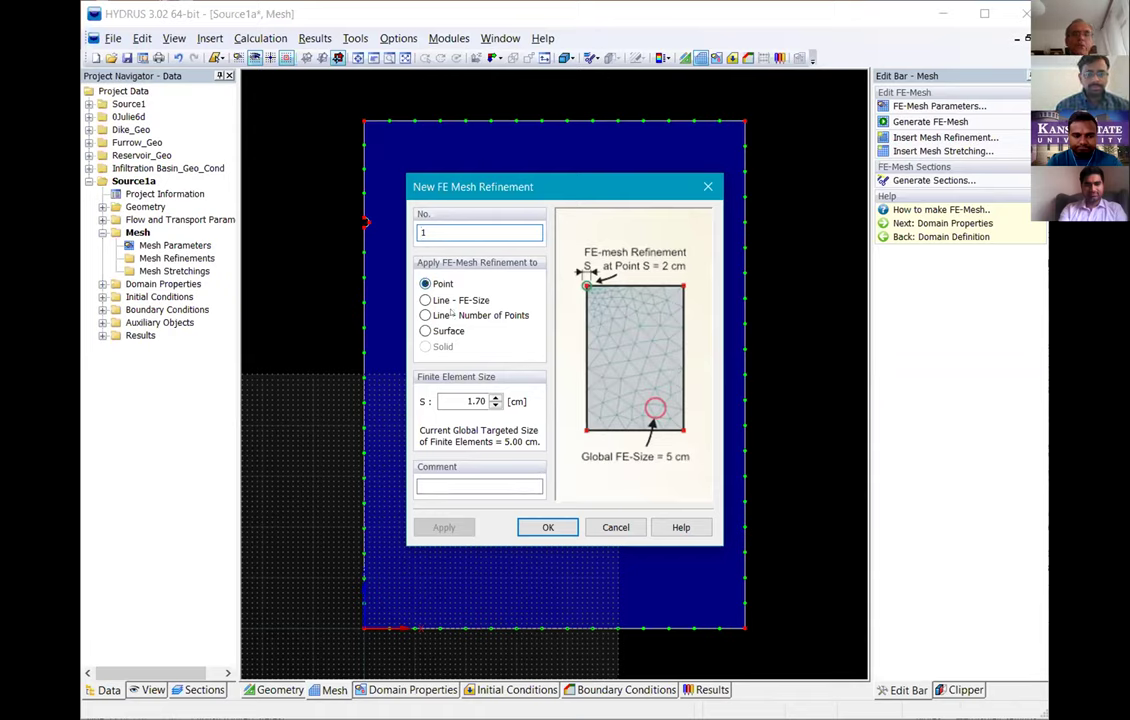
{"action": "left_click_drag", "start_coordinate": [461, 399], "coordinate": [494, 399]}
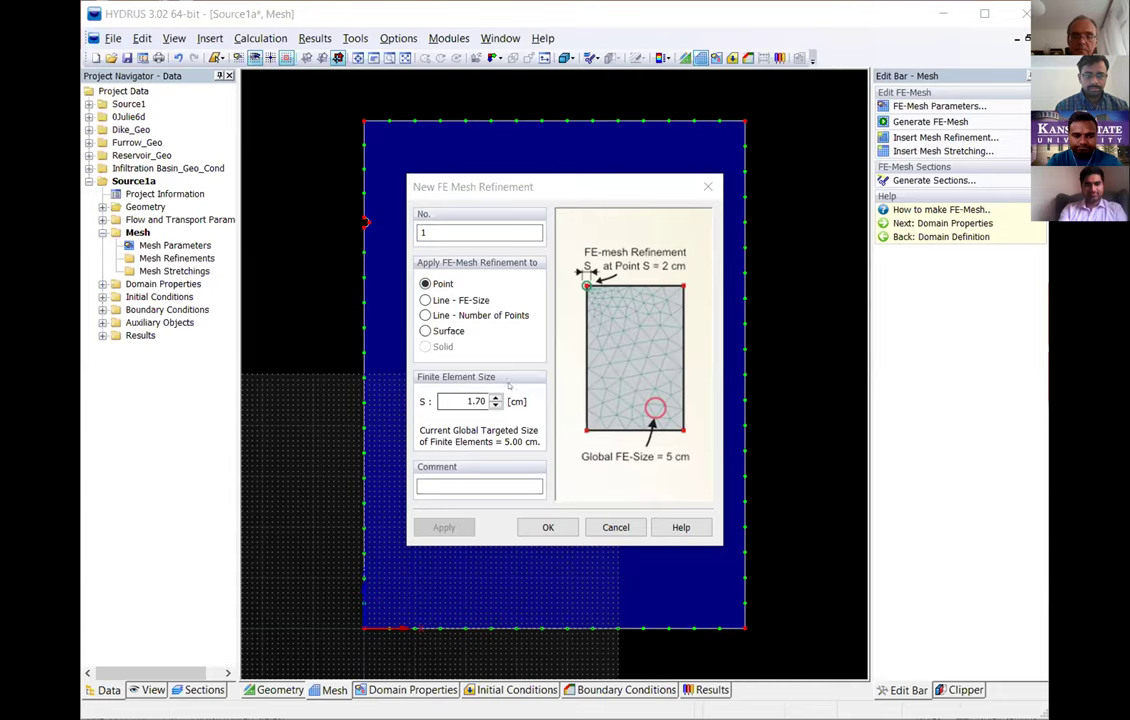
{"action": "double_click", "coordinate": [466, 400]}
{"action": "type", "text": "0.50"}
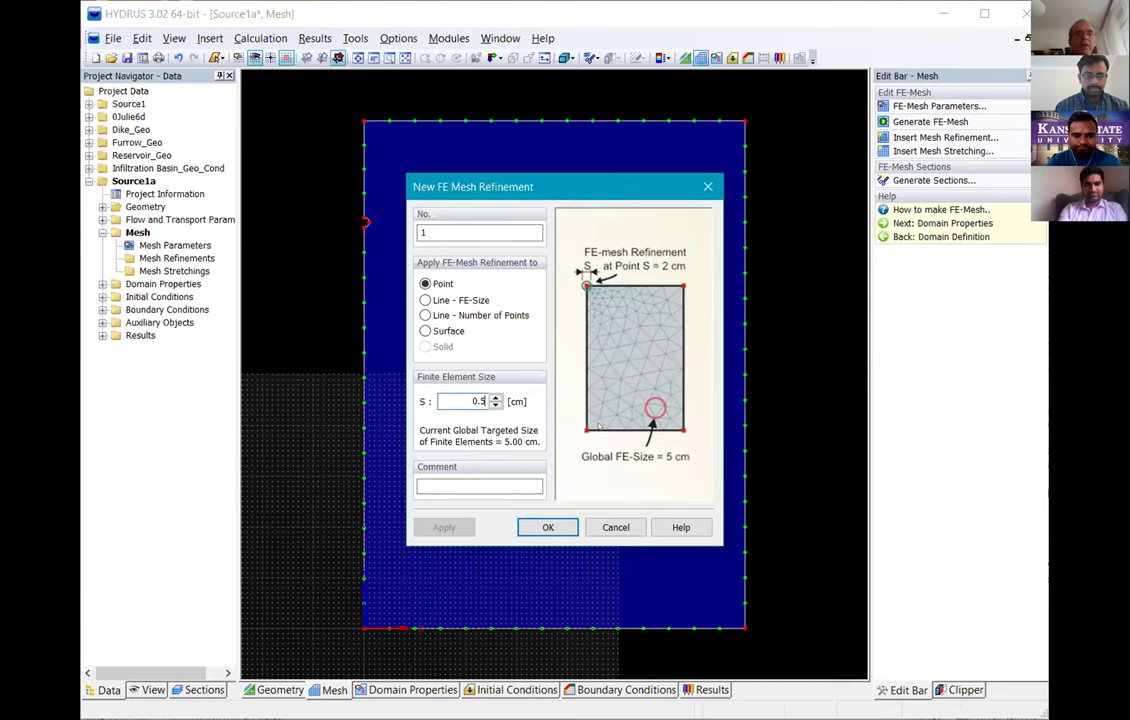
{"action": "left_click", "coordinate": [550, 526]}
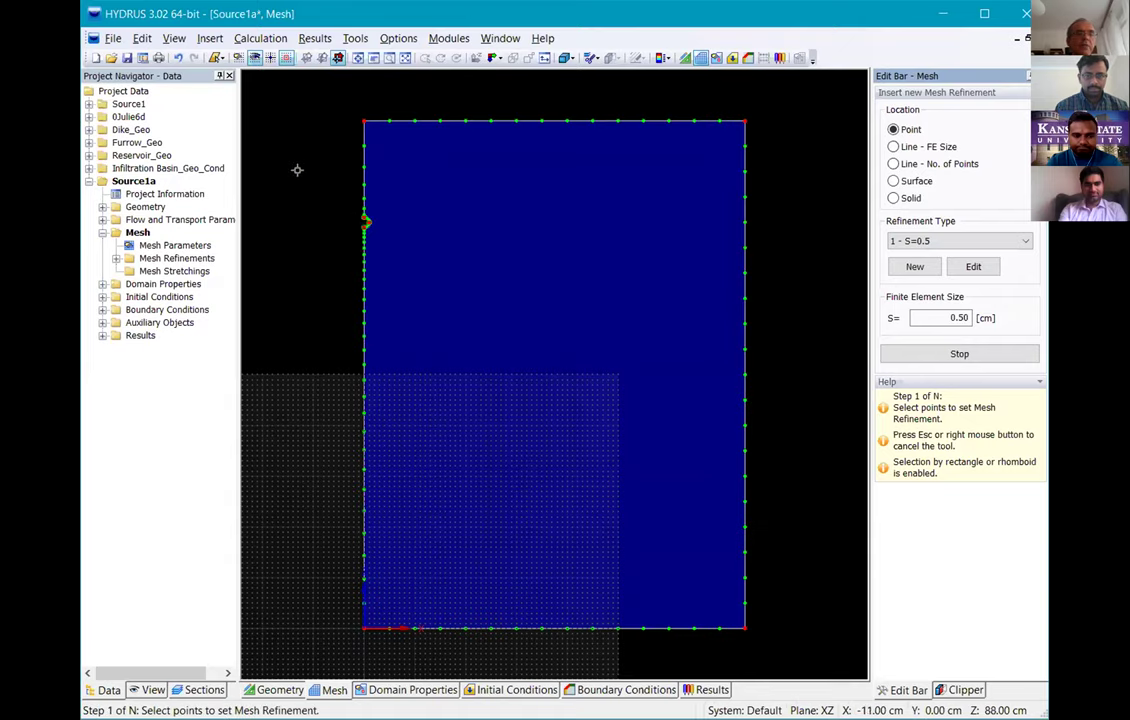
{"action": "key", "text": "Escape"}
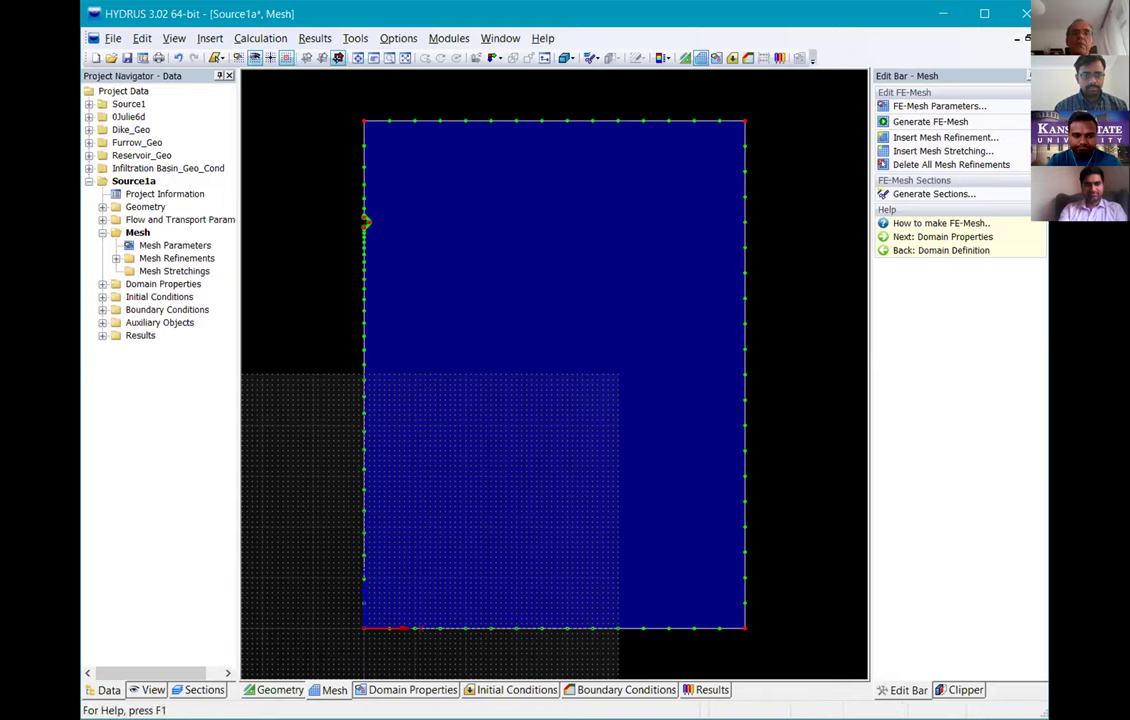
- Define a second point mesh refinement with a 2 cm finite element size and assign it to the domain corner at X 0, Z 100 cm
{"action": "left_click", "coordinate": [906, 138]}
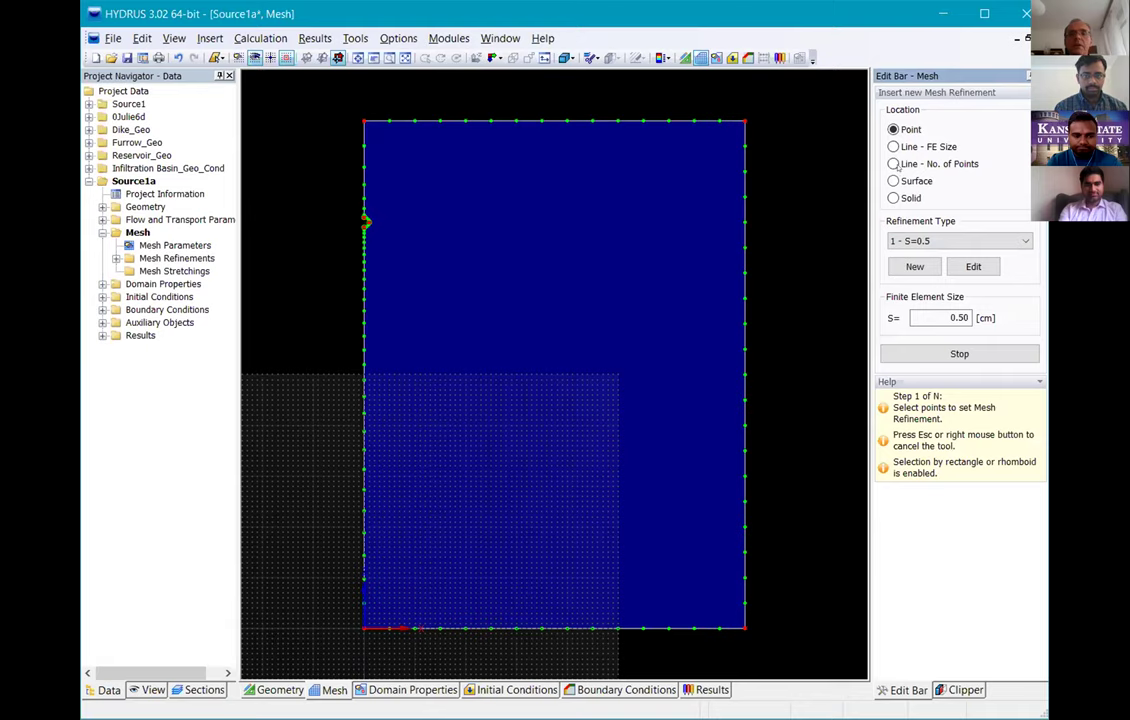
{"action": "left_click", "coordinate": [914, 266]}
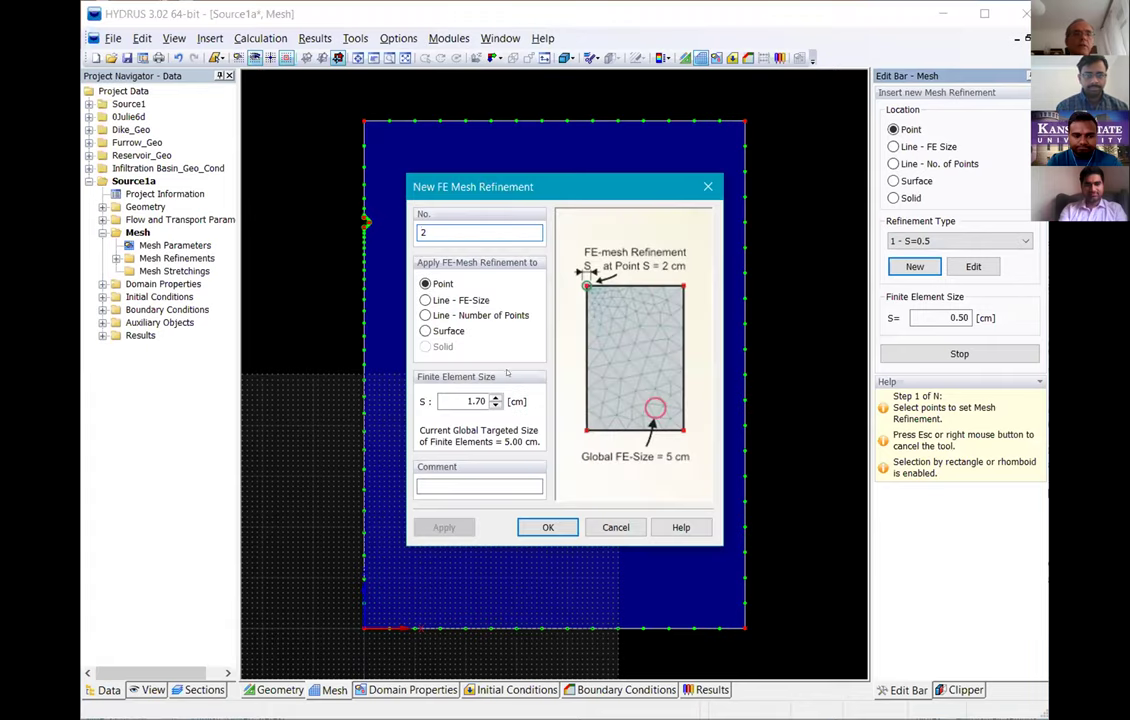
{"action": "double_click", "coordinate": [475, 401]}
{"action": "type", "text": "2"}
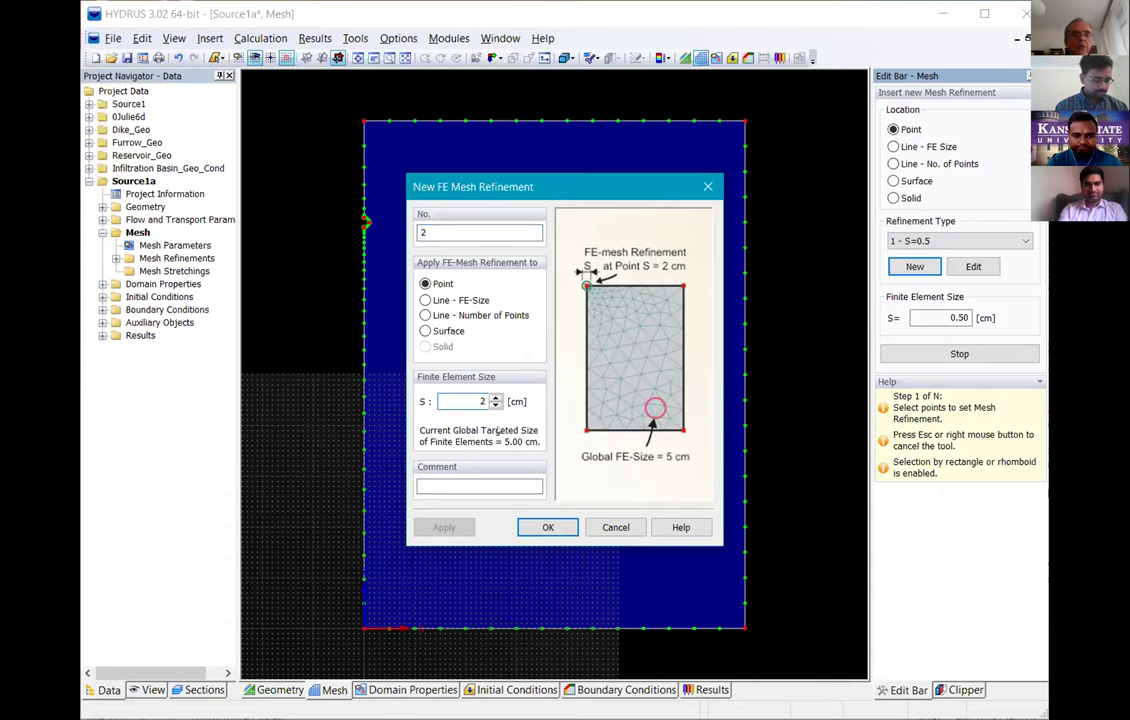
{"action": "left_click", "coordinate": [553, 524]}
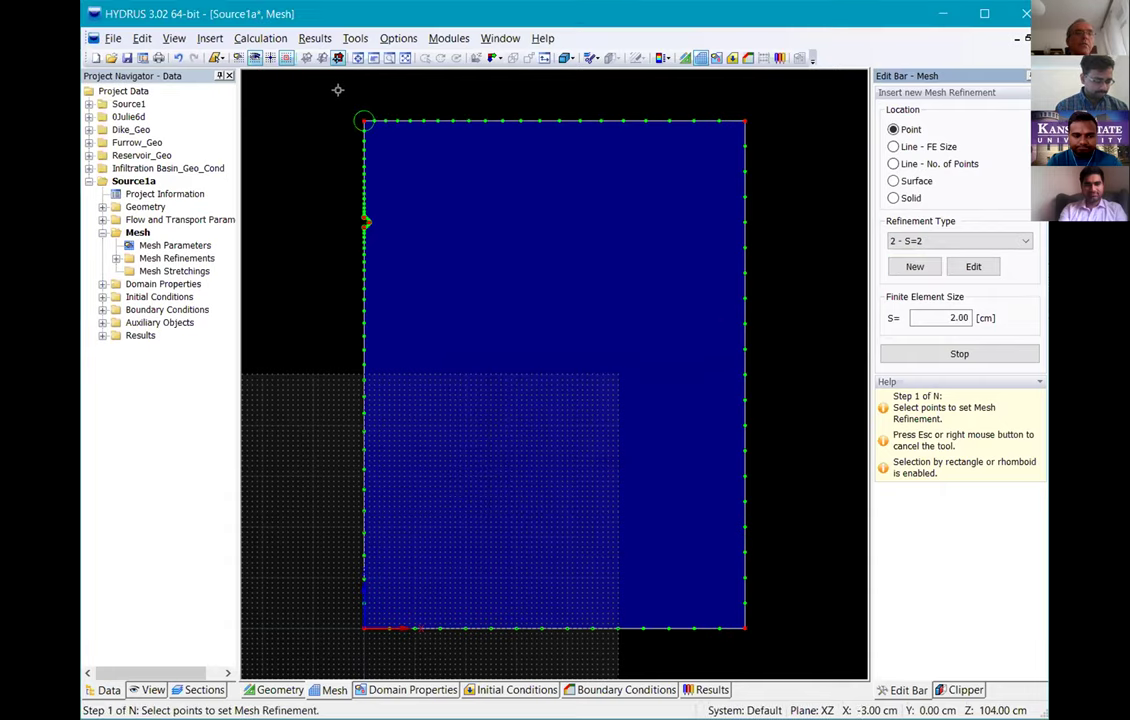
{"action": "key", "text": "Escape"}
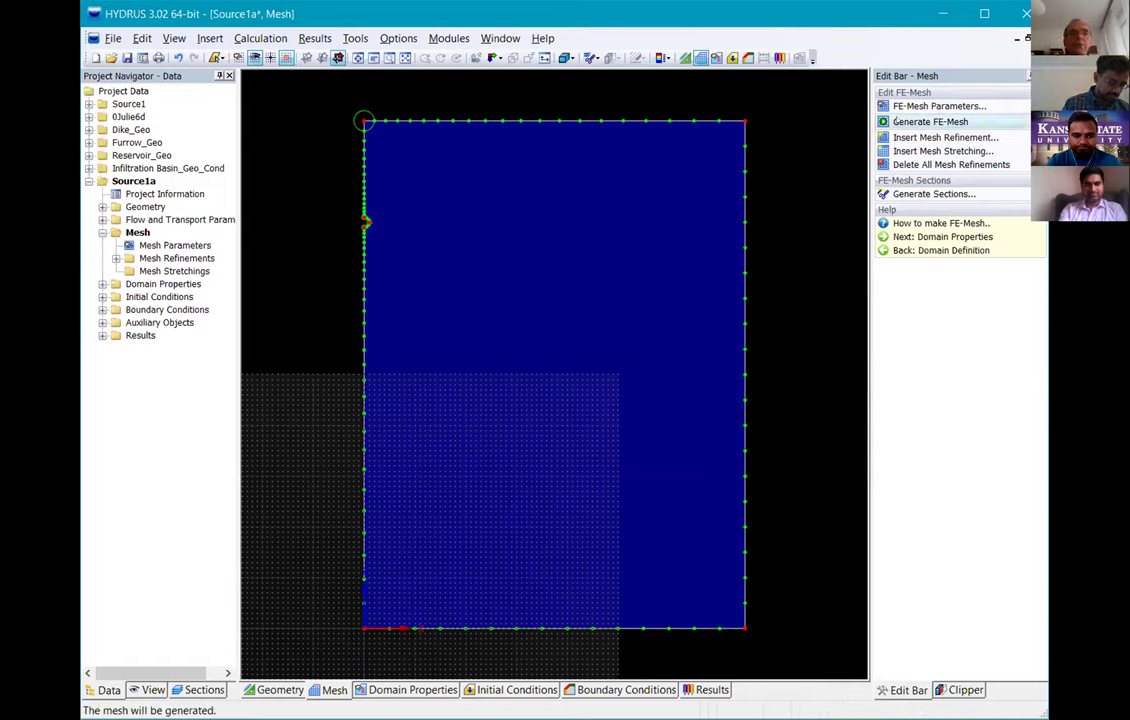
- Generate the finite element mesh, dismiss the mesh information and go on to the domain properties
{"action": "left_click", "coordinate": [895, 121]}
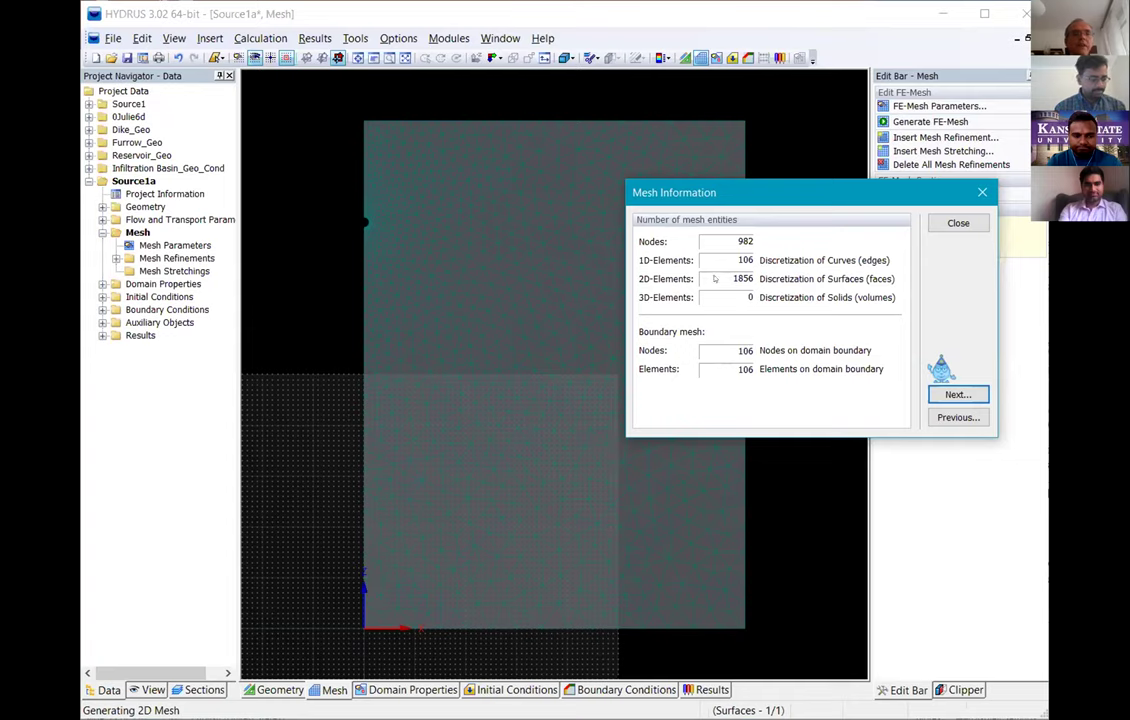
{"action": "left_click", "coordinate": [957, 223]}
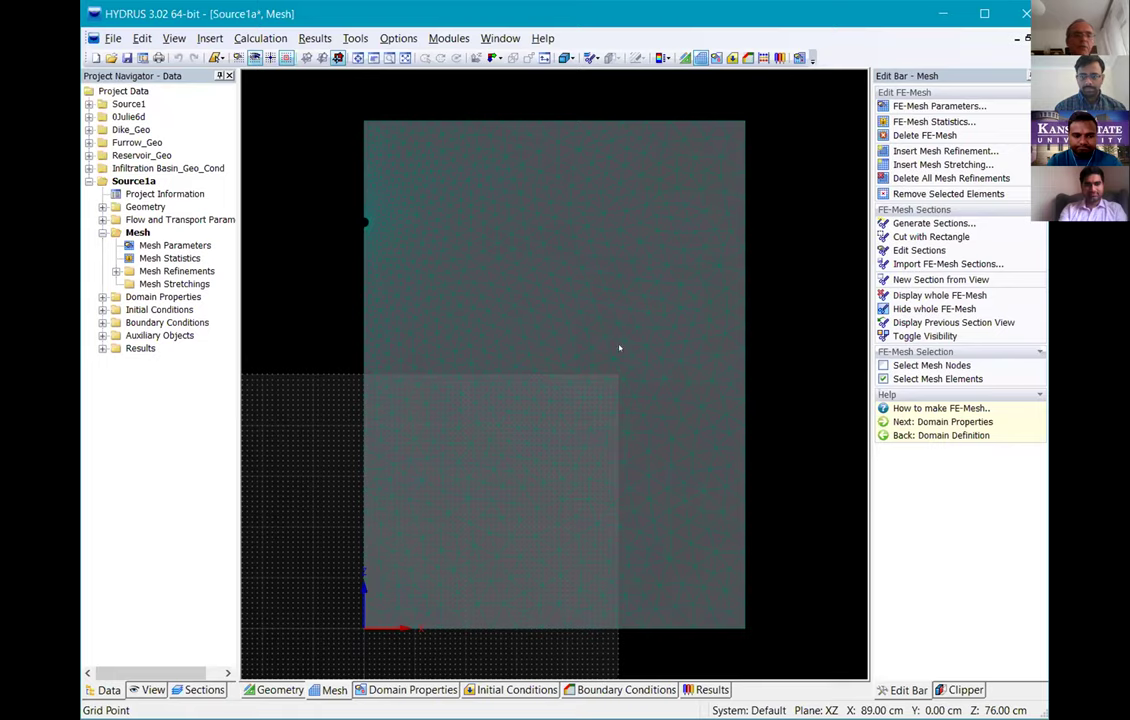
{"action": "left_click", "coordinate": [405, 689]}
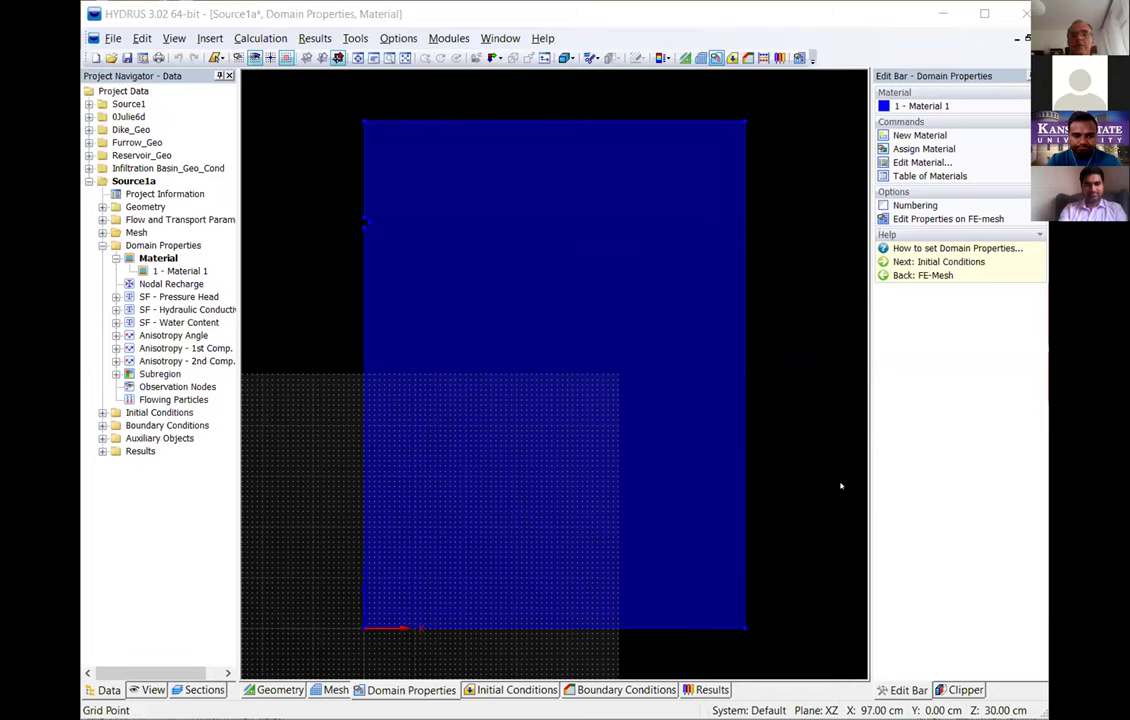
- Define a new constant pressure head initial condition of -400 cm and assign it to the whole domain surface
{"action": "left_click", "coordinate": [508, 690]}
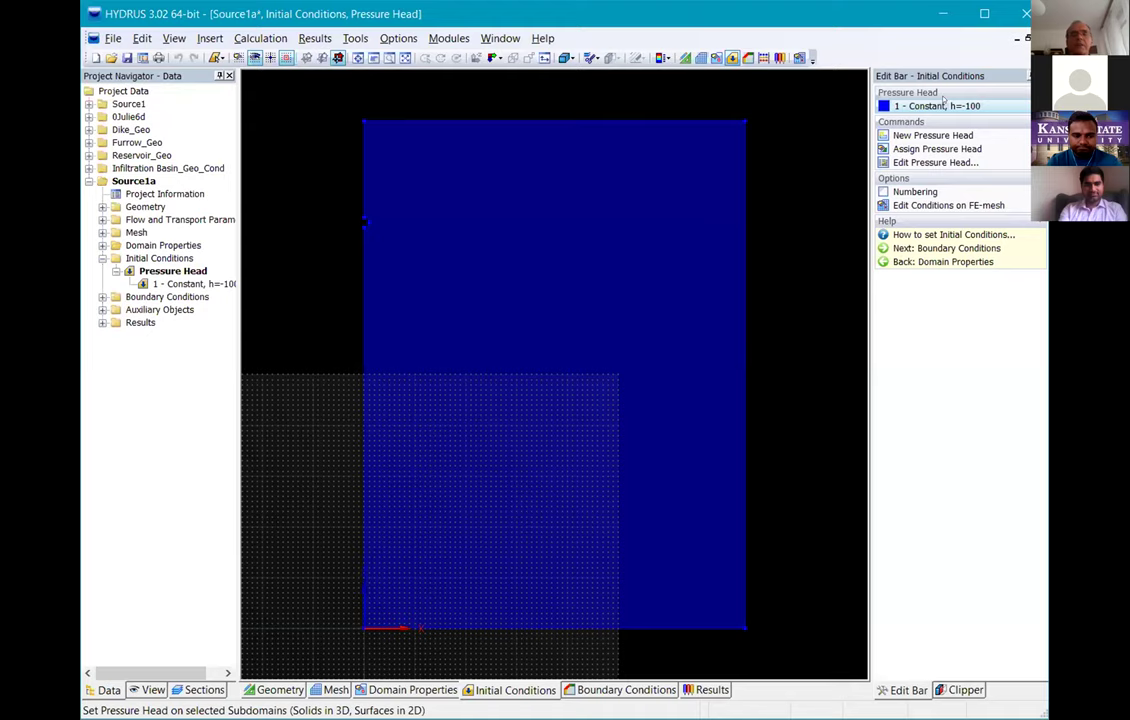
{"action": "left_click", "coordinate": [629, 346]}
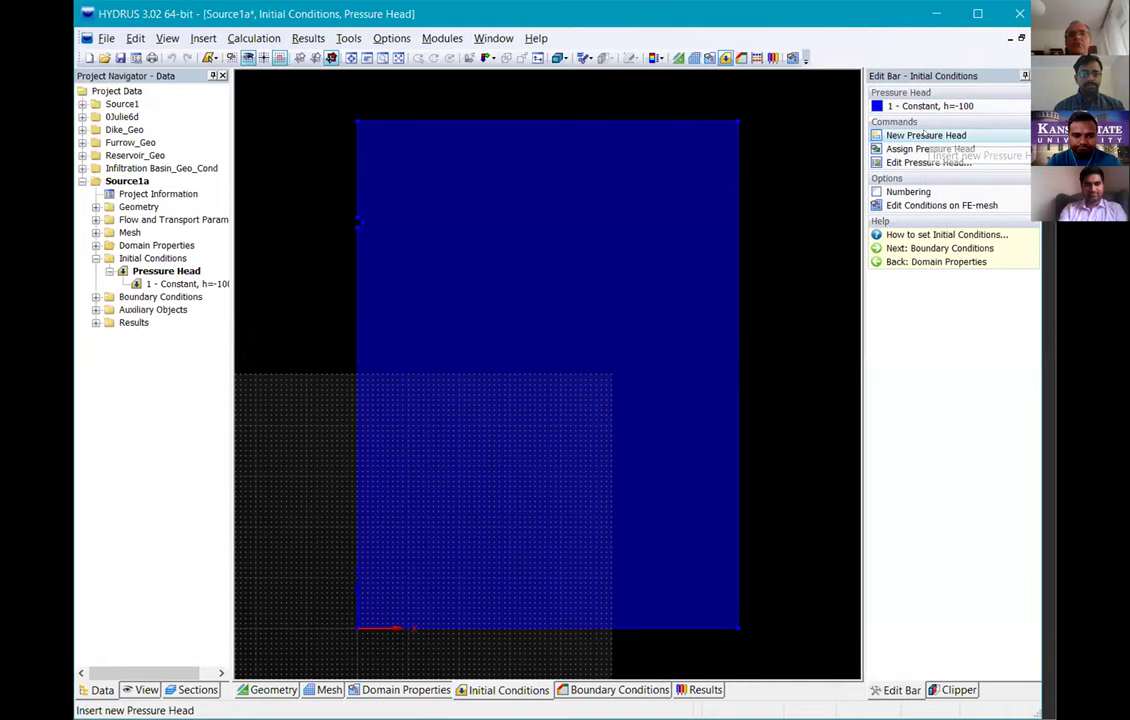
{"action": "left_click", "coordinate": [924, 134]}
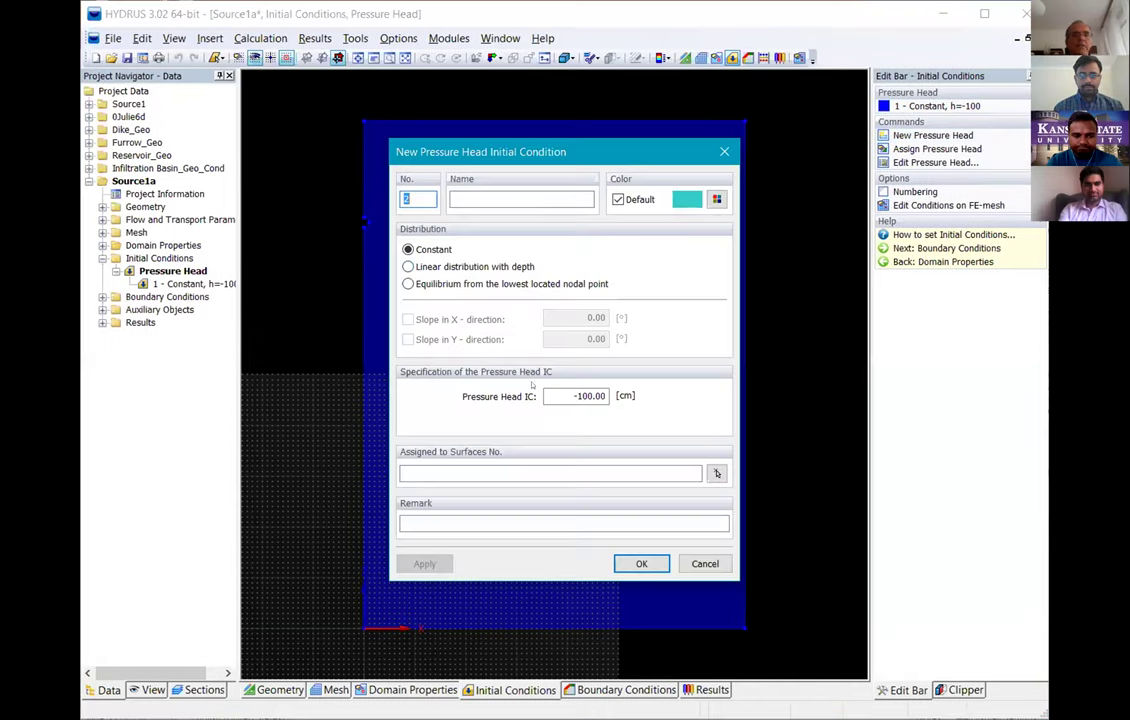
{"action": "left_click", "coordinate": [580, 396]}
{"action": "key", "text": "BackSpace"}
{"action": "type", "text": "4"}
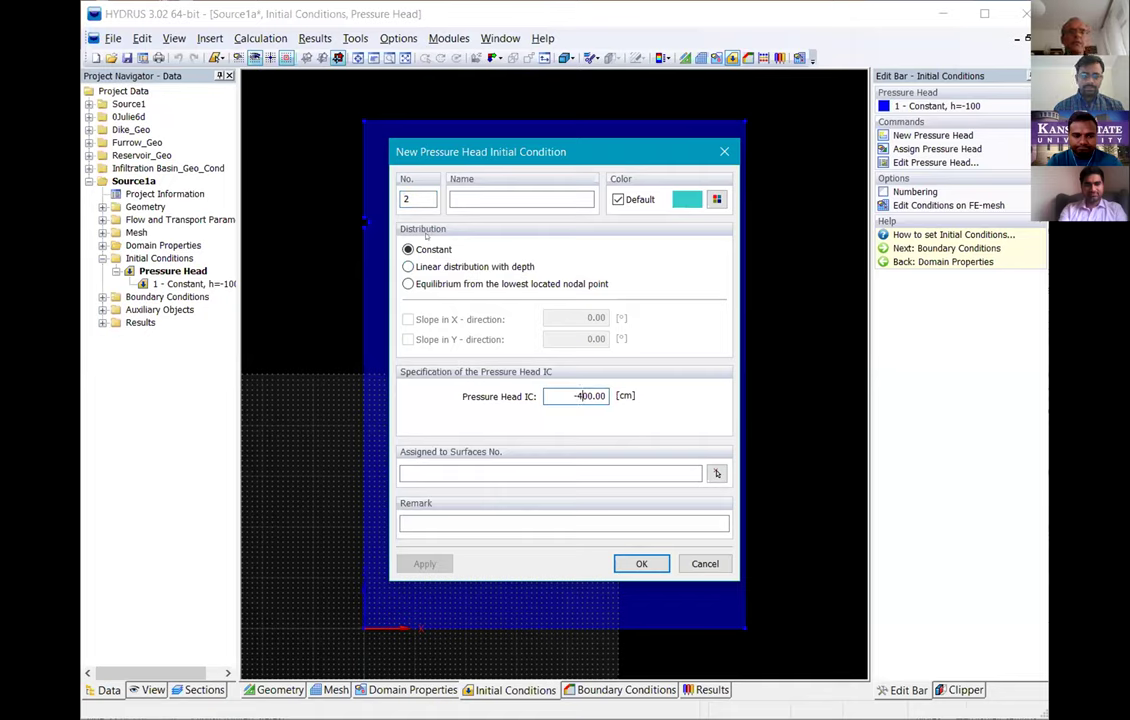
{"action": "left_click", "coordinate": [487, 266]}
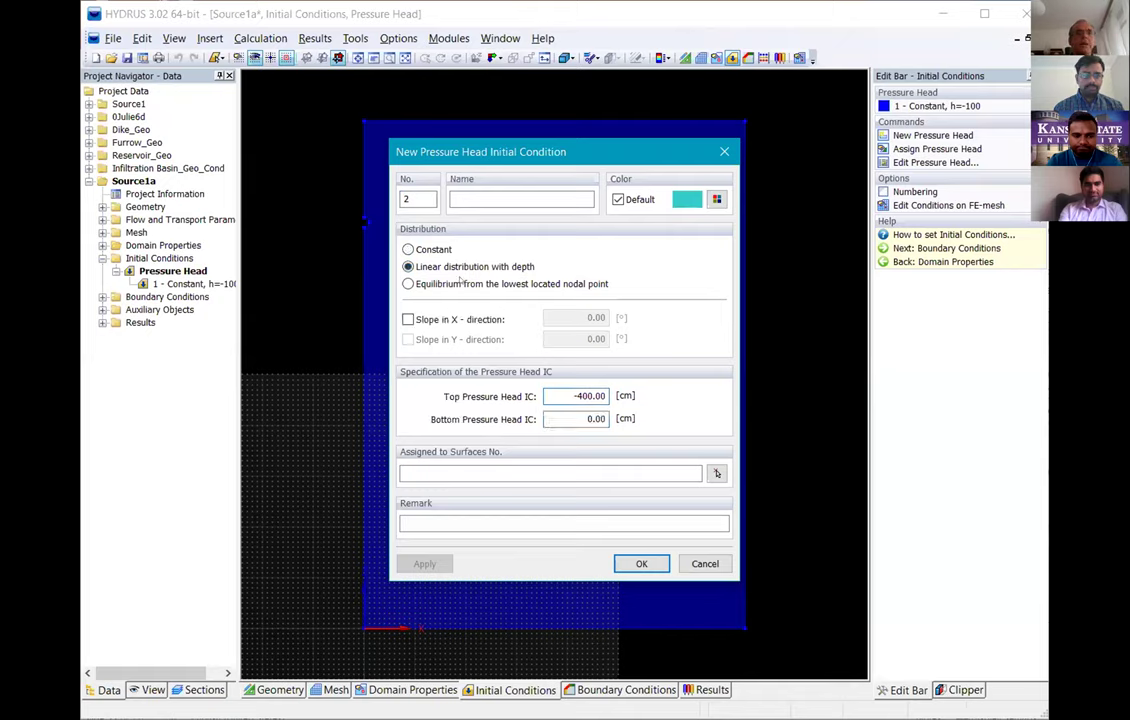
{"action": "left_click", "coordinate": [470, 284]}
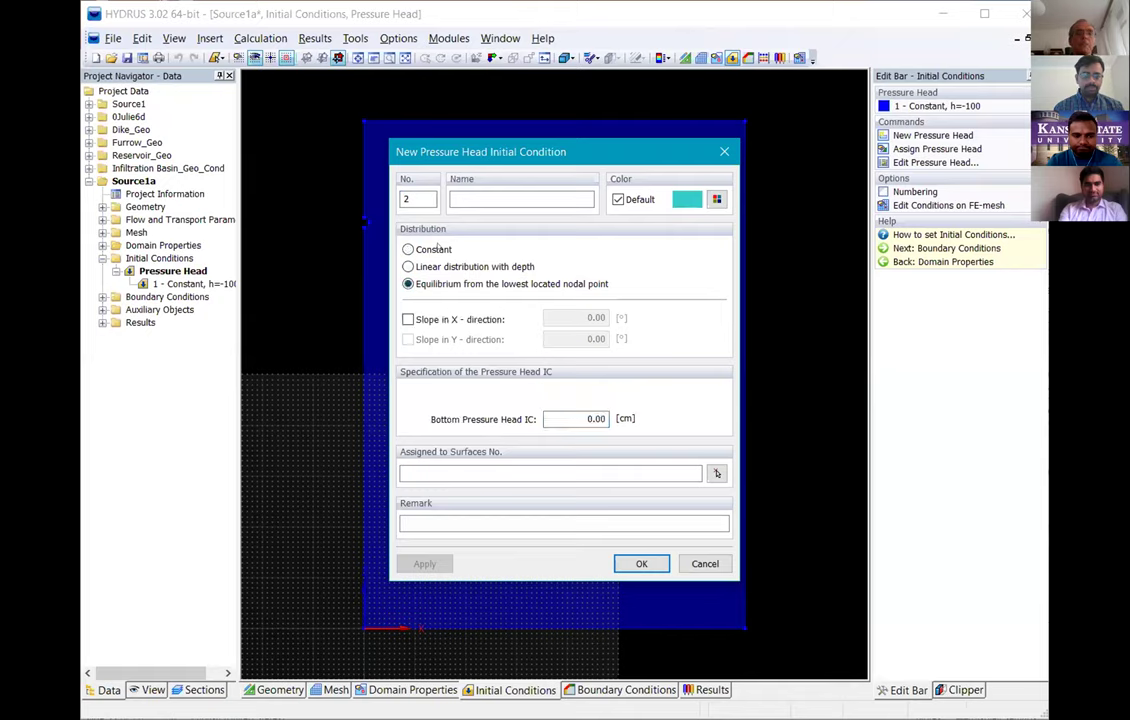
{"action": "left_click", "coordinate": [437, 249]}
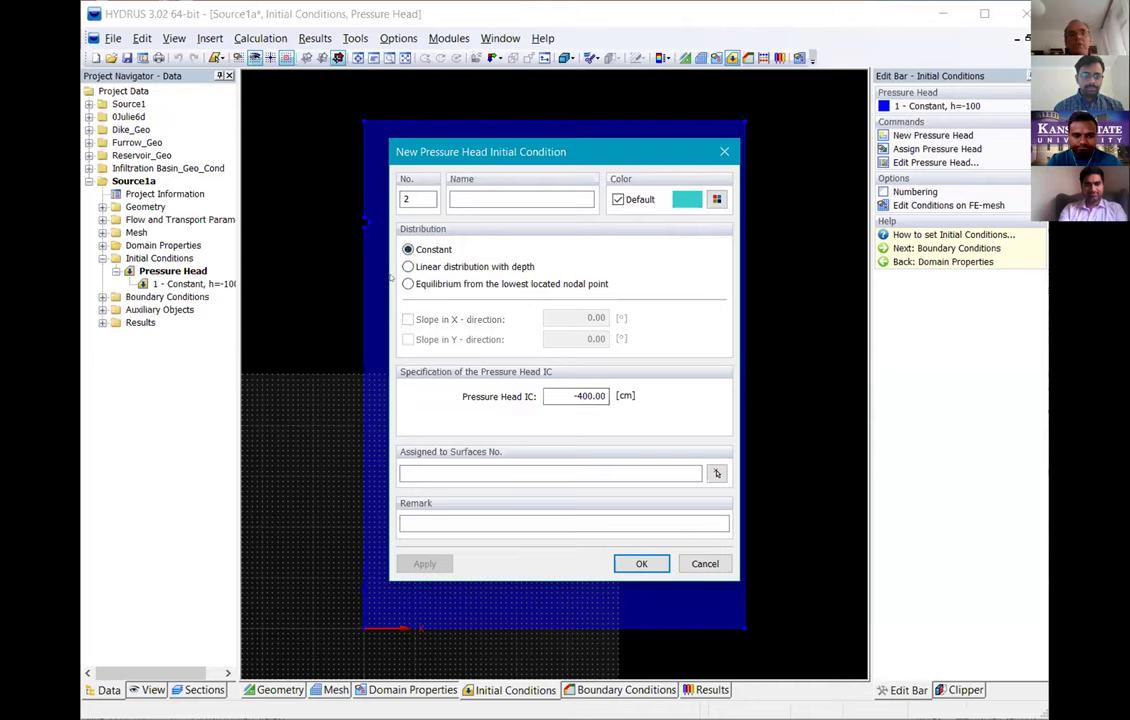
{"action": "left_click", "coordinate": [622, 564]}
{"action": "left_click", "coordinate": [940, 119]}
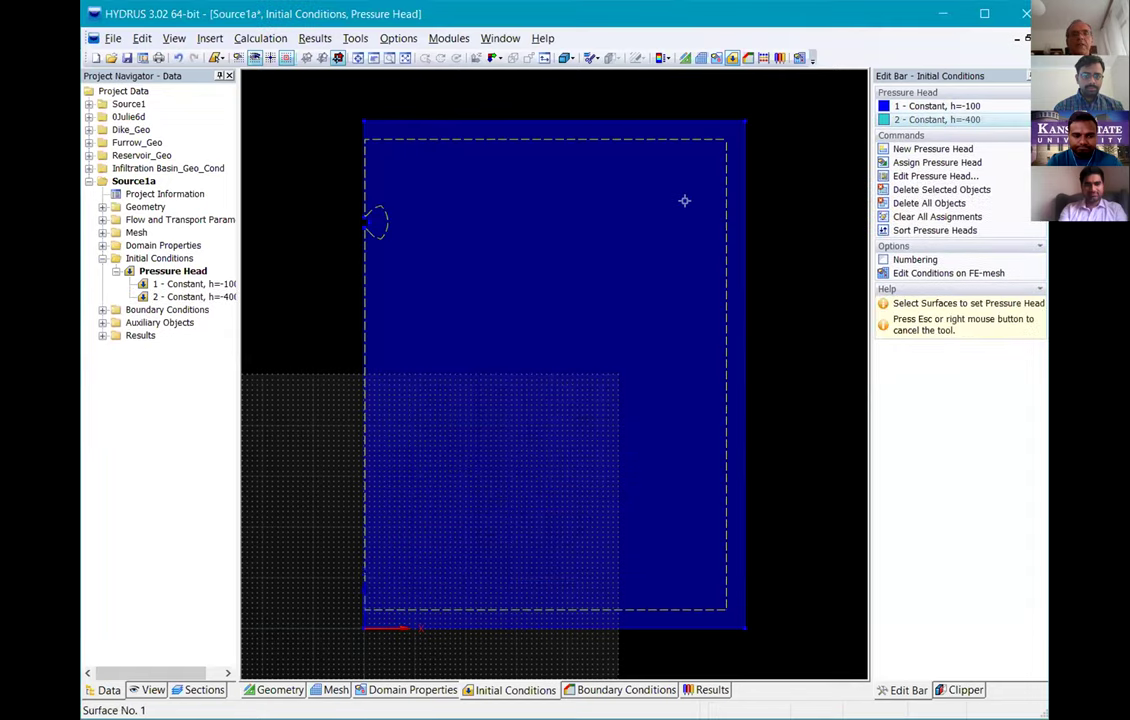
{"action": "left_click", "coordinate": [684, 200]}
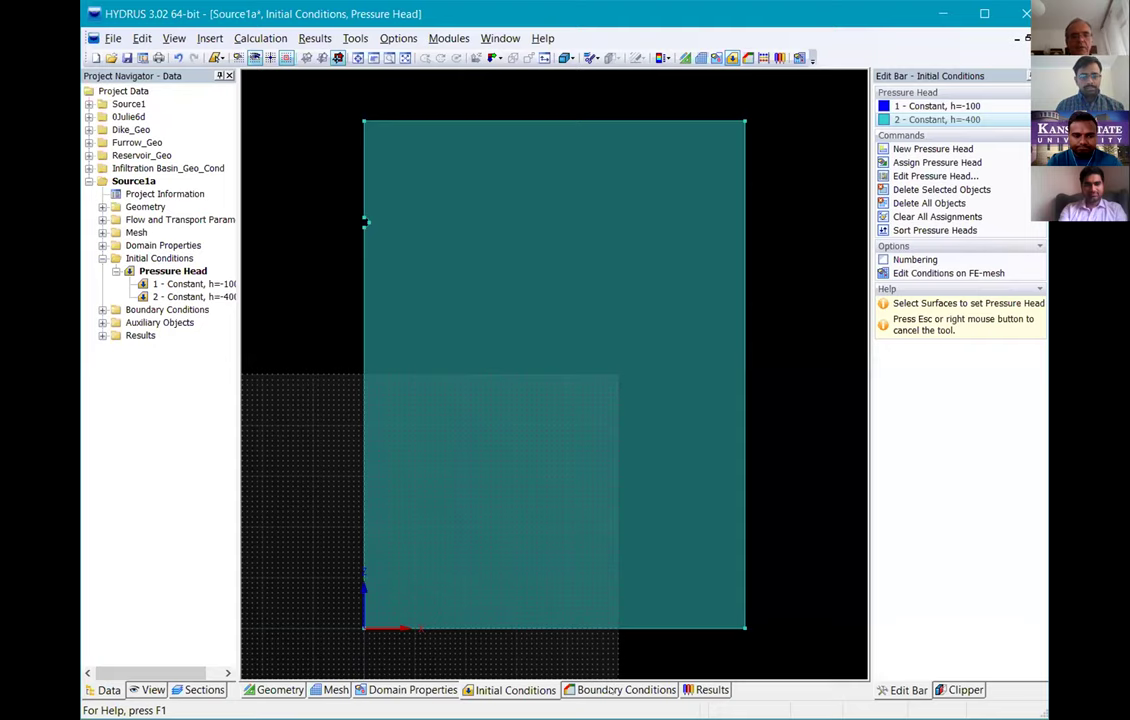
- Define a Variable Flux 1 water flow boundary condition and assign it to the source arc
{"action": "left_click", "coordinate": [612, 690]}
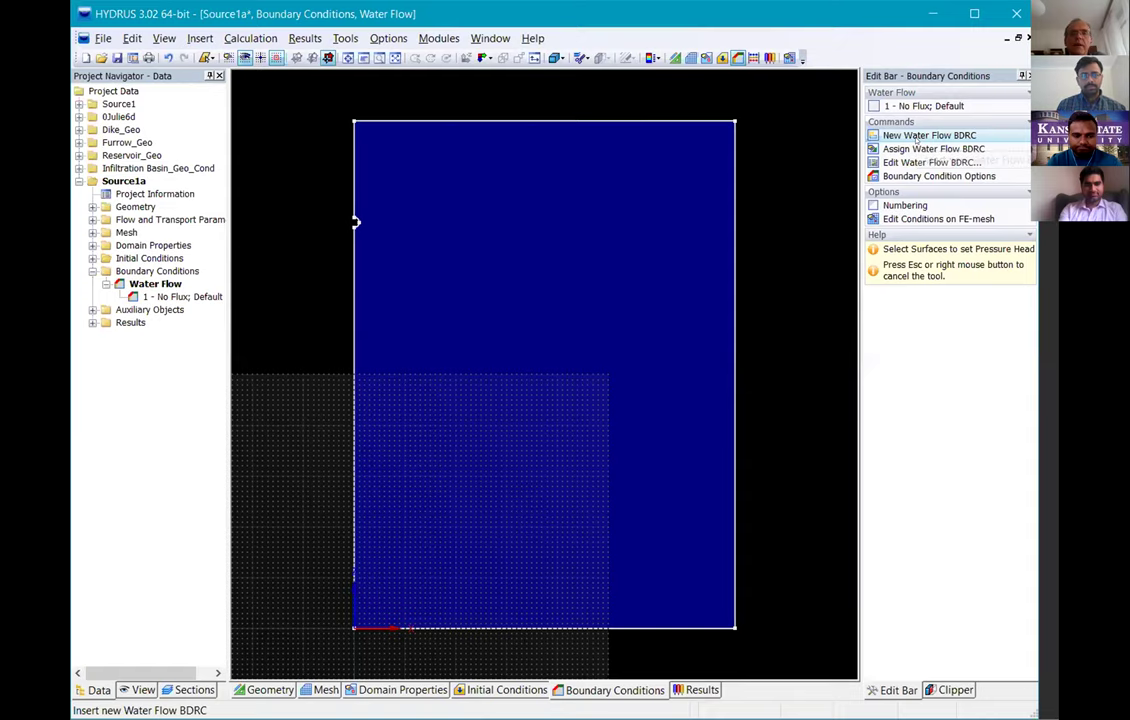
{"action": "left_click", "coordinate": [916, 140]}
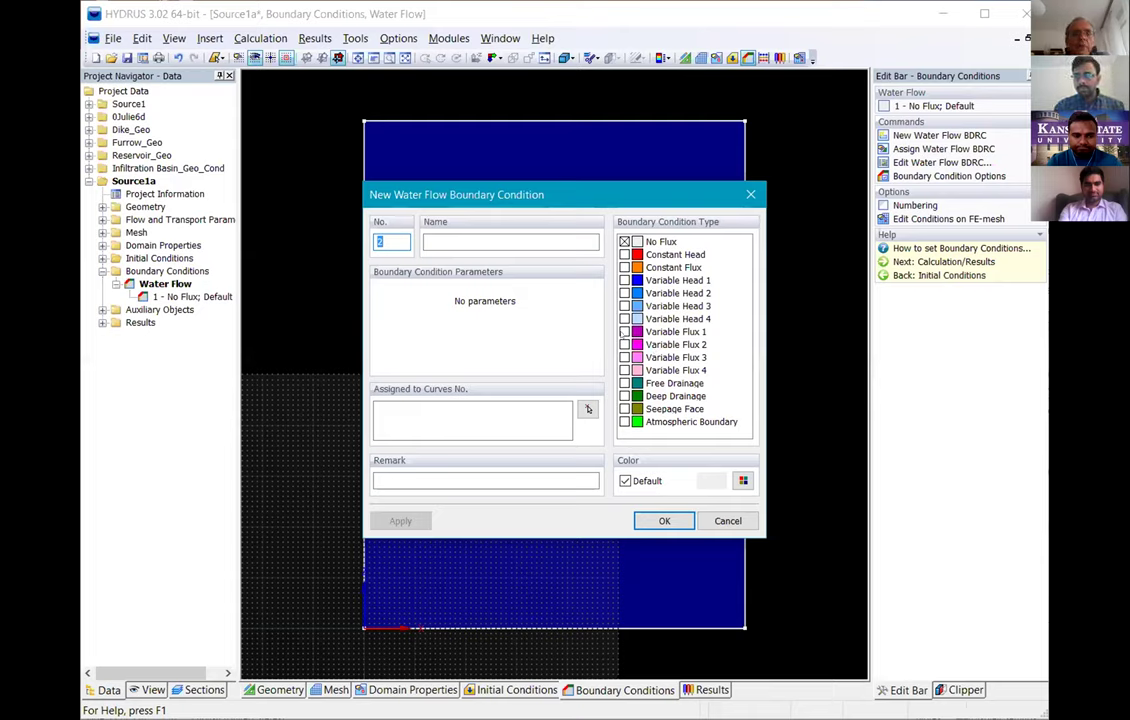
{"action": "left_click", "coordinate": [624, 331]}
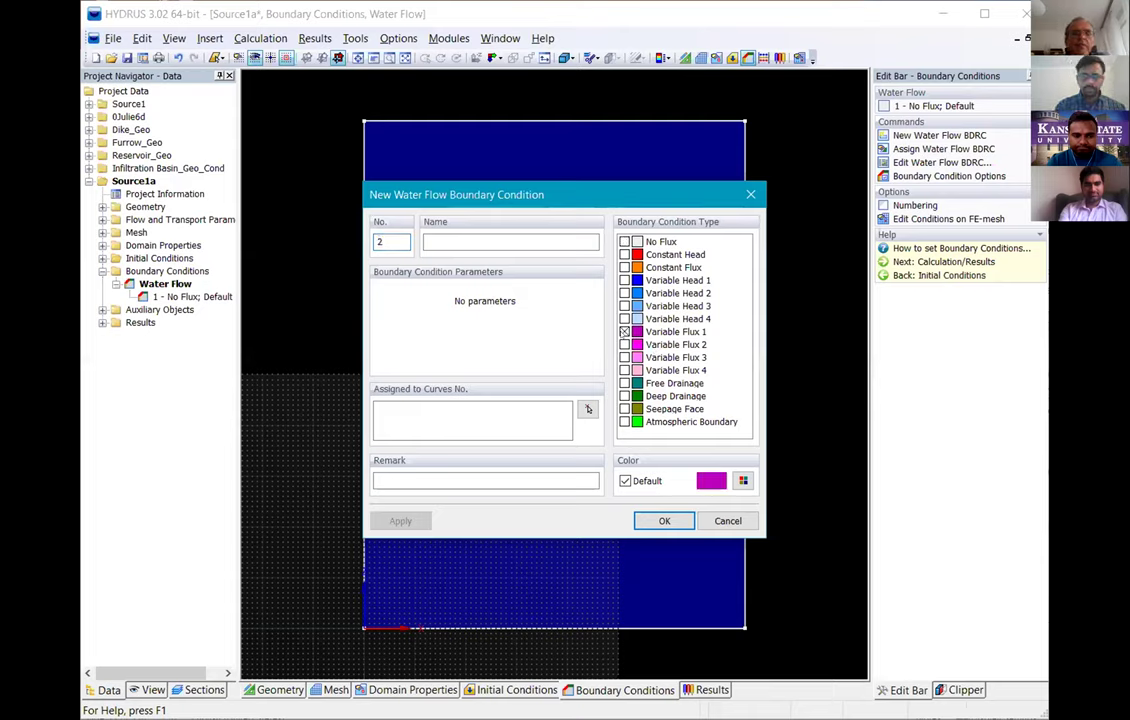
{"action": "left_click", "coordinate": [660, 520]}
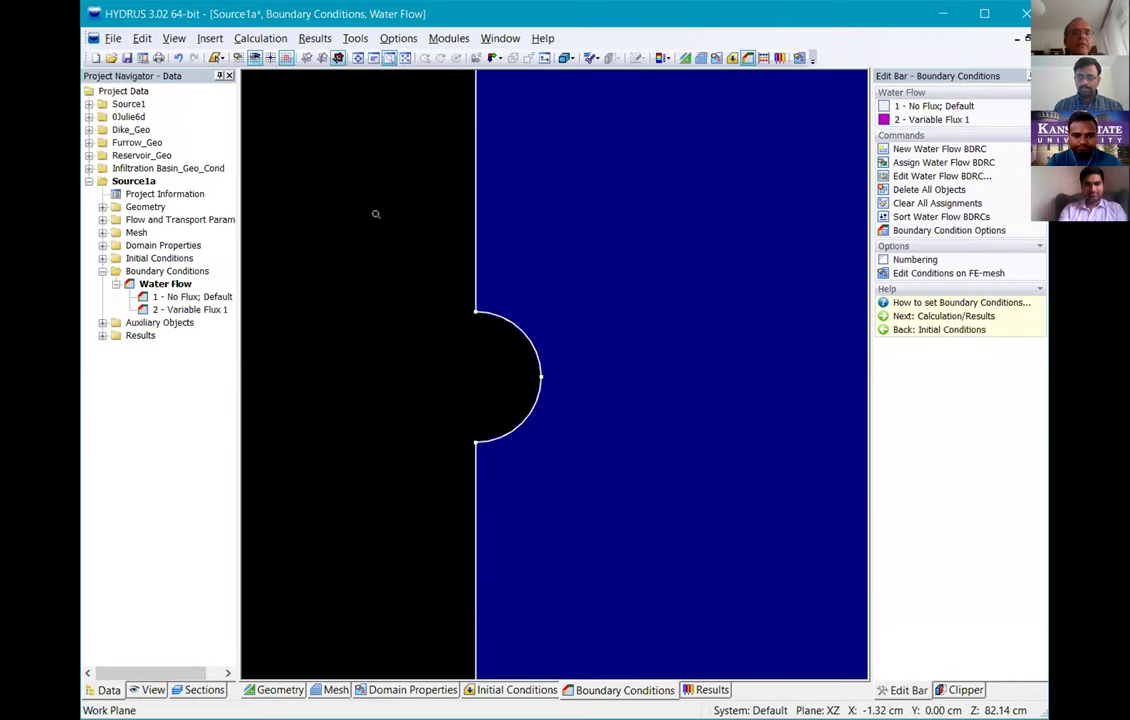
{"action": "left_click", "coordinate": [932, 119]}
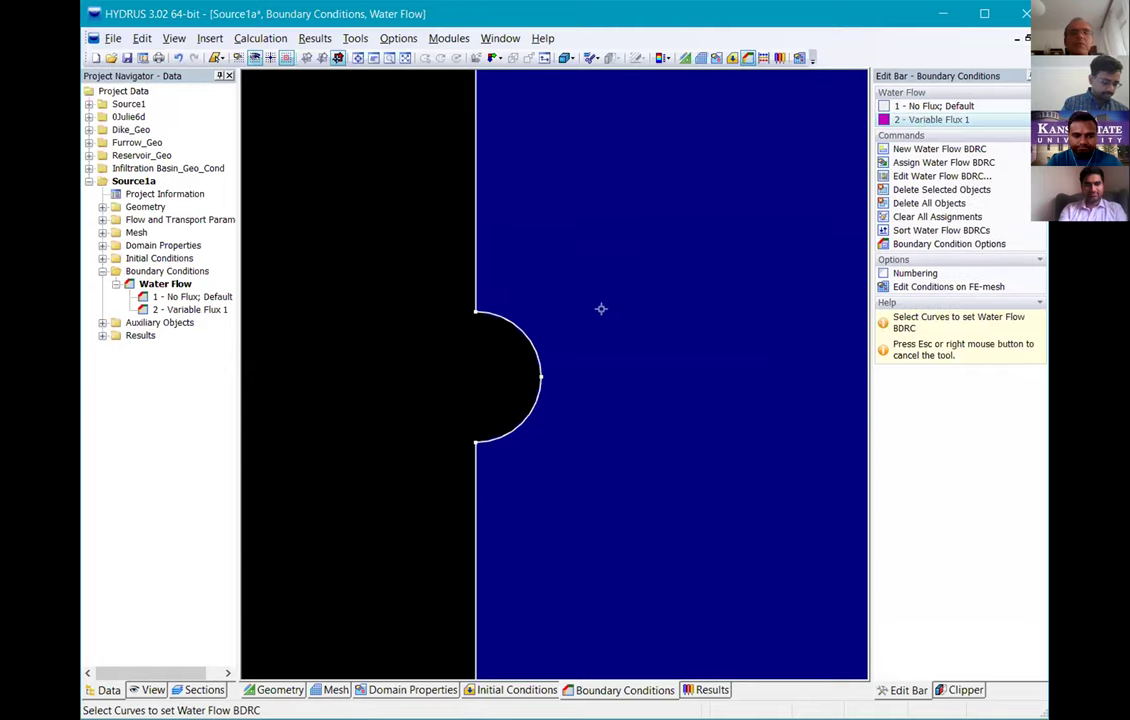
{"action": "left_click", "coordinate": [534, 366]}
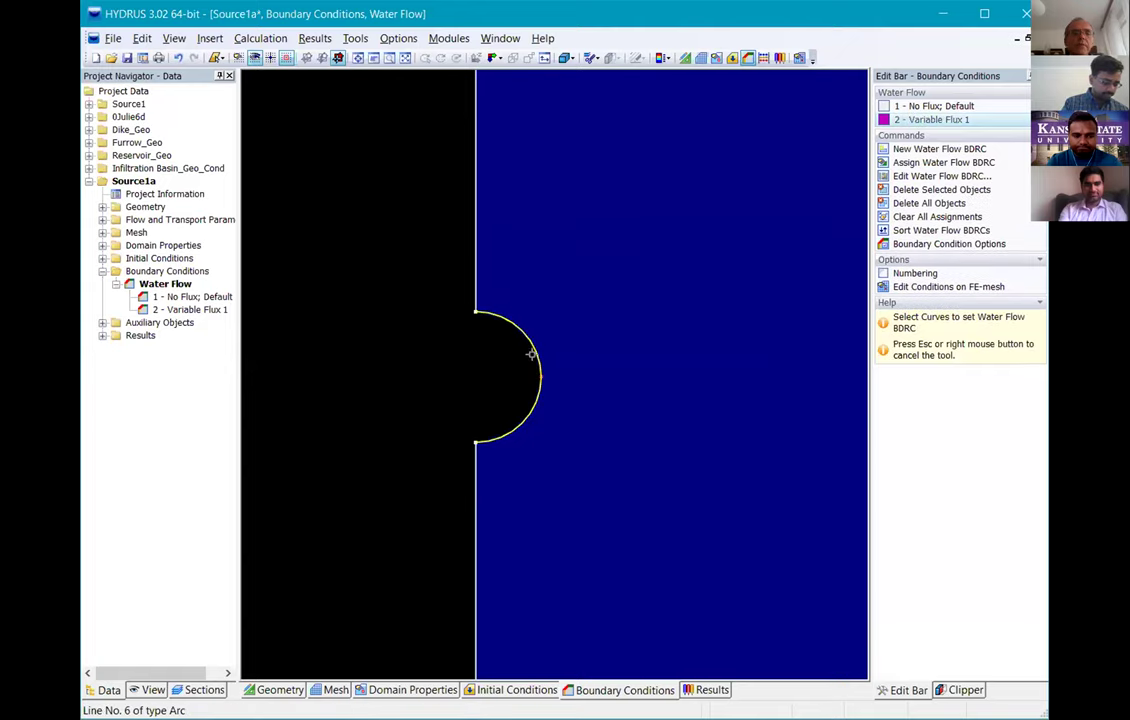
{"action": "left_click", "coordinate": [472, 316]}
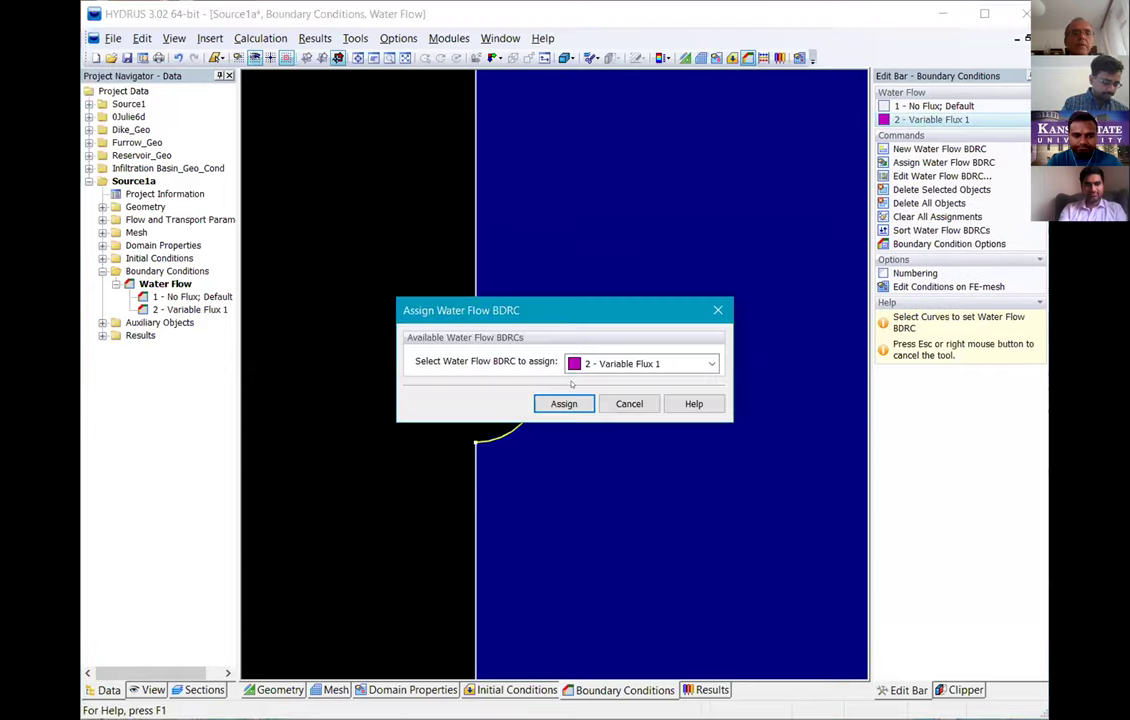
{"action": "left_click", "coordinate": [564, 403]}
{"action": "right_click", "coordinate": [391, 202]}
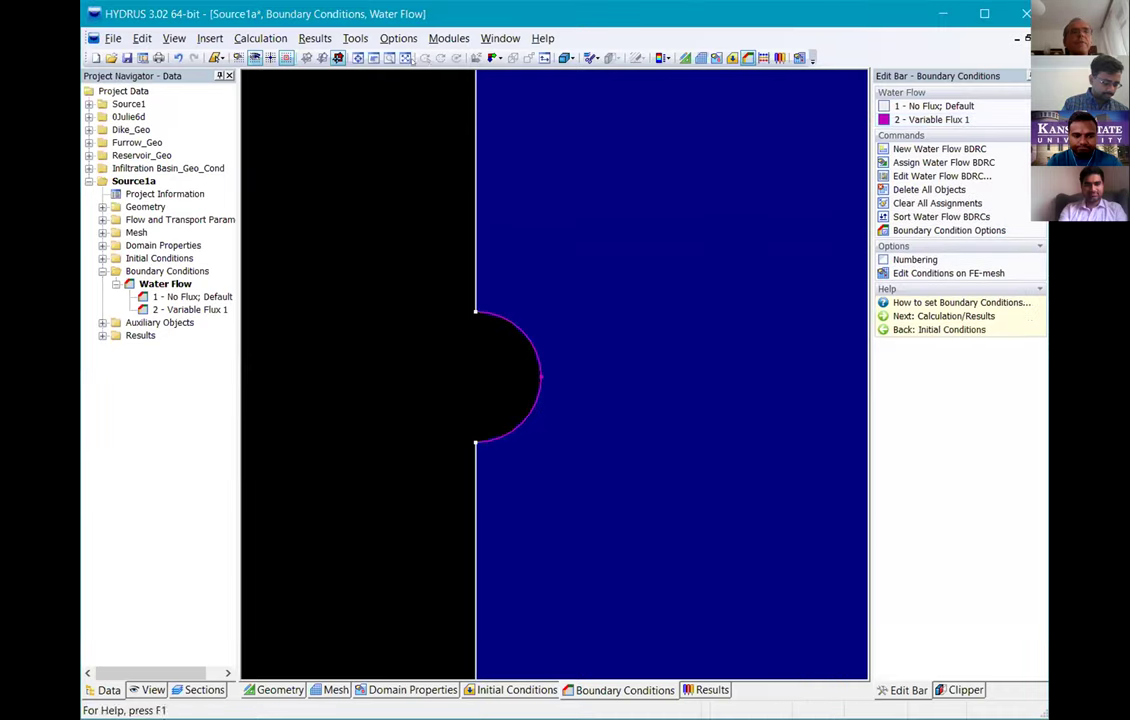
- Define a Free Drainage water flow boundary condition and assign it to the bottom edge of the domain
{"action": "left_click", "coordinate": [405, 57]}
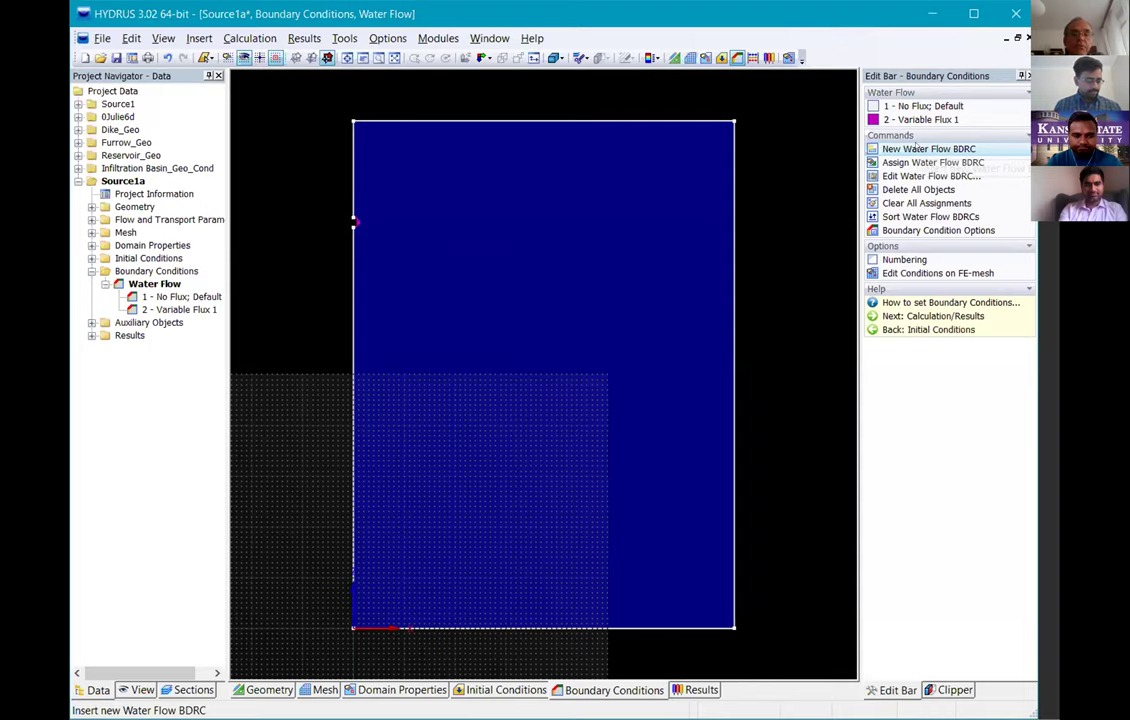
{"action": "left_click", "coordinate": [915, 148]}
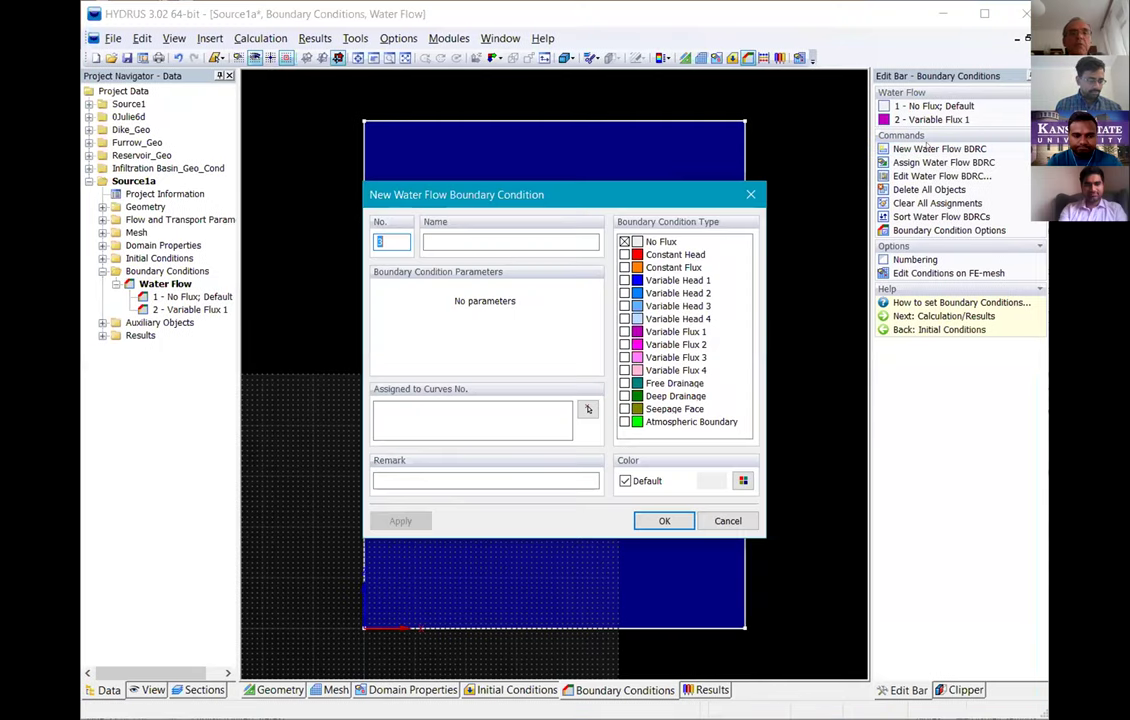
{"action": "left_click", "coordinate": [624, 383]}
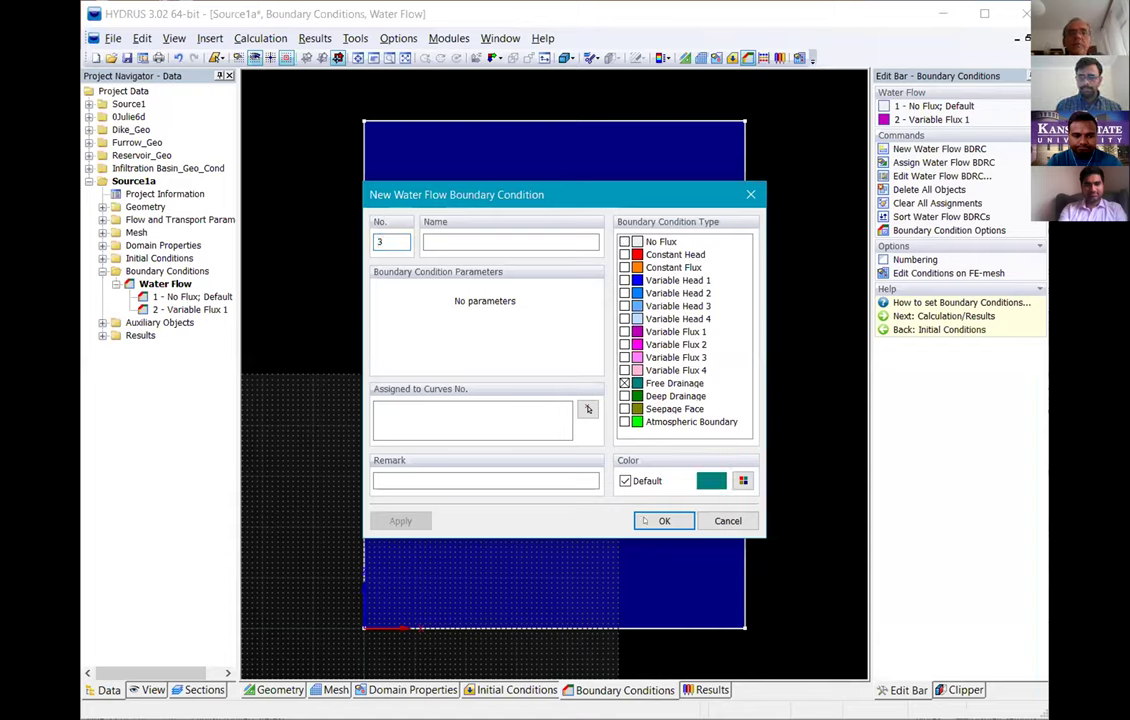
{"action": "left_click", "coordinate": [660, 520]}
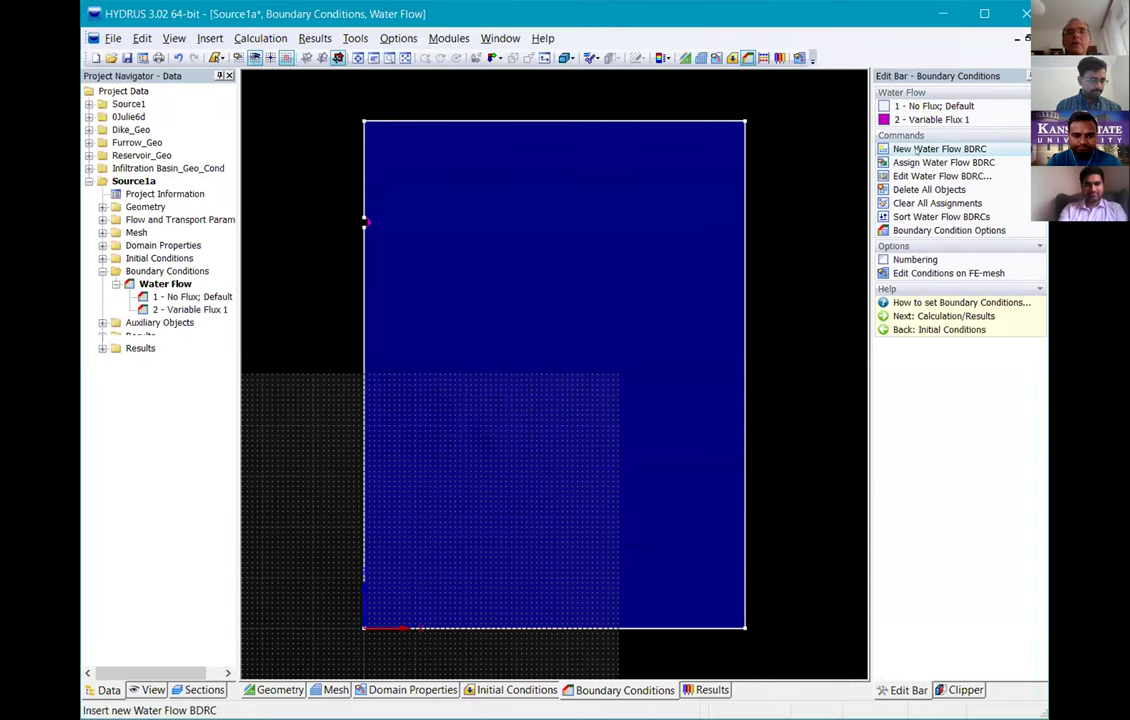
{"action": "left_click", "coordinate": [917, 133]}
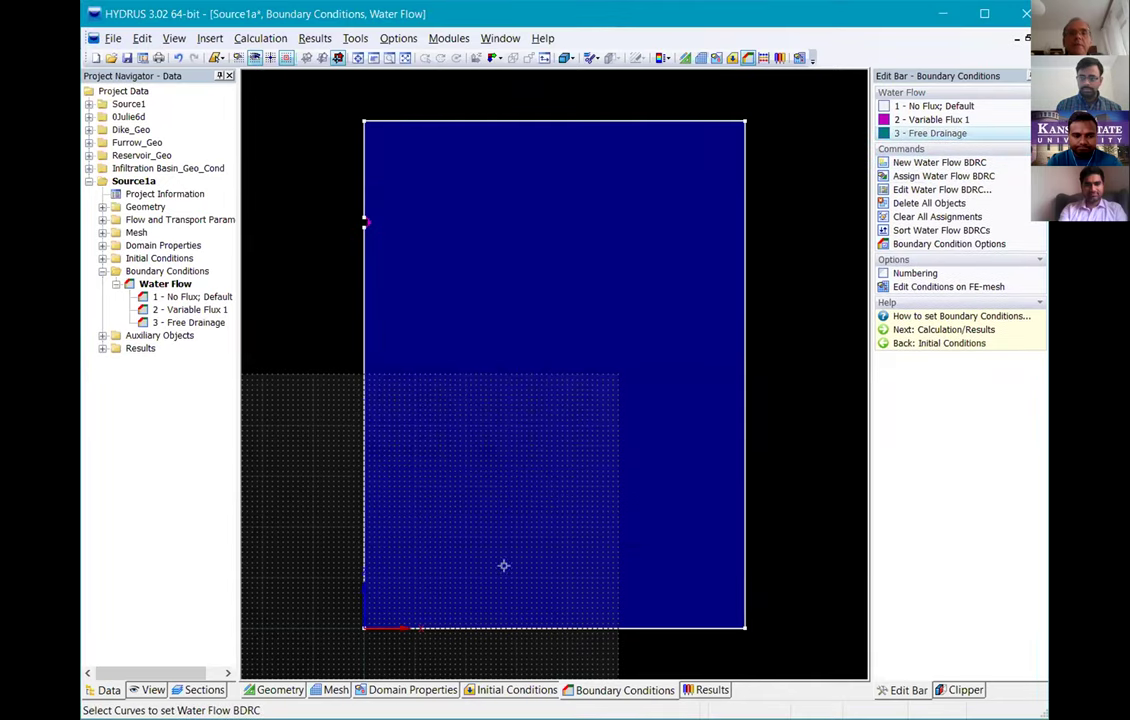
{"action": "left_click", "coordinate": [673, 622]}
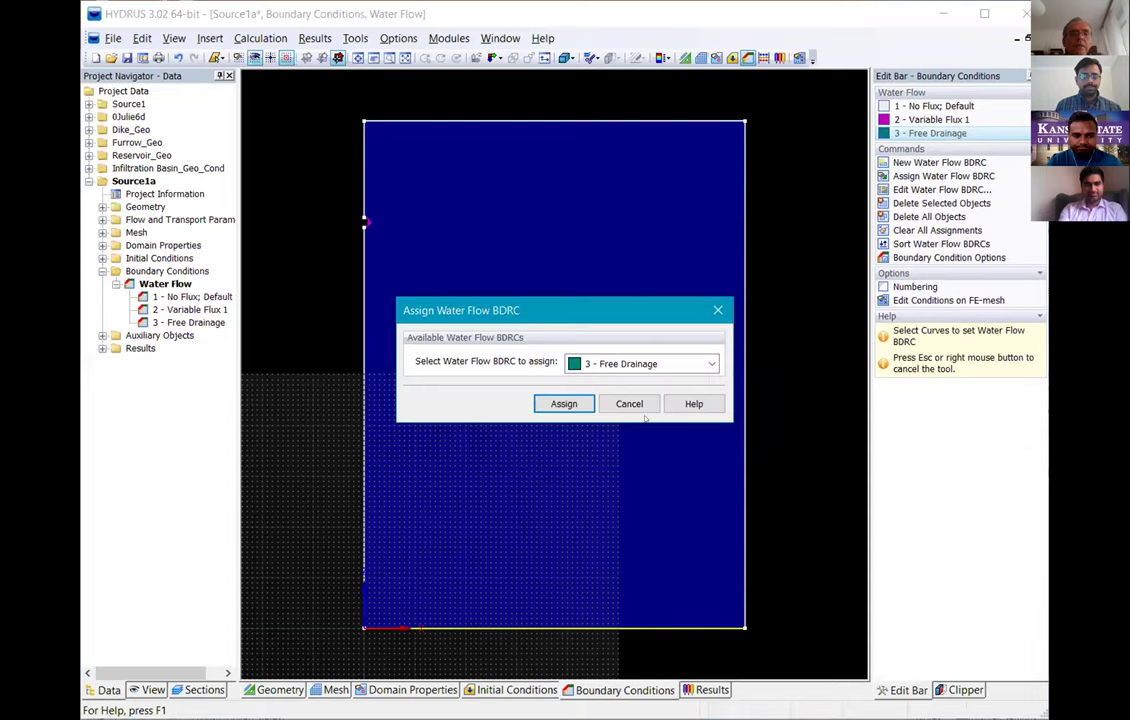
{"action": "left_click", "coordinate": [564, 405]}
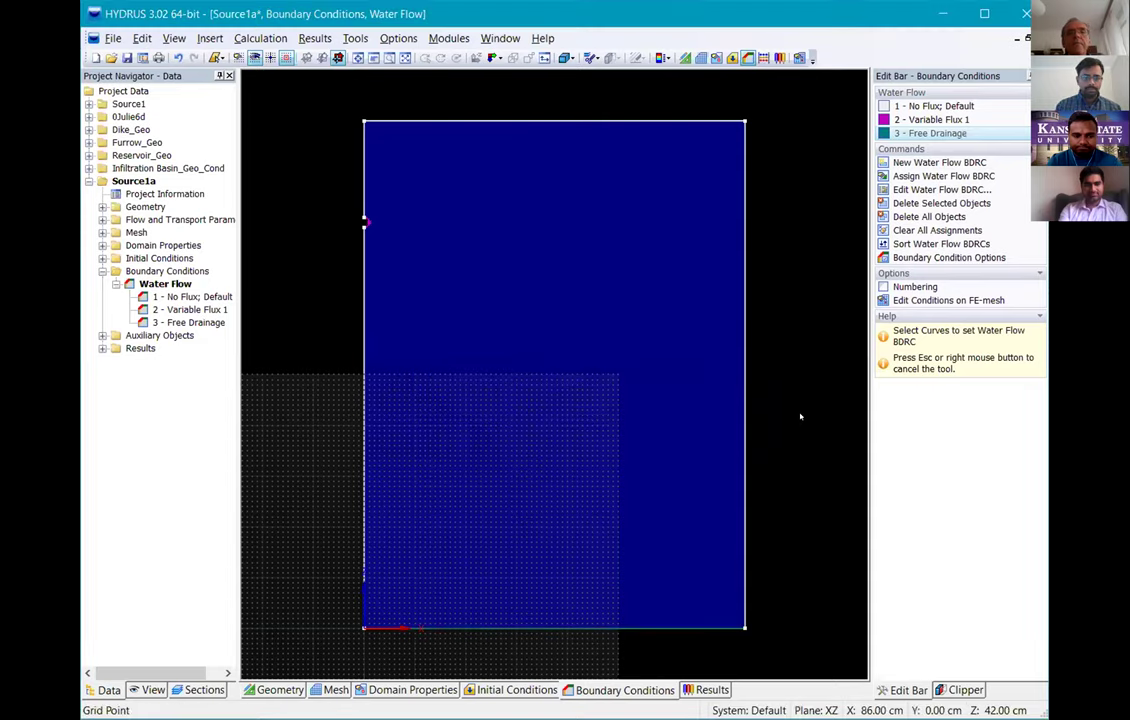
{"action": "key", "text": "Escape"}
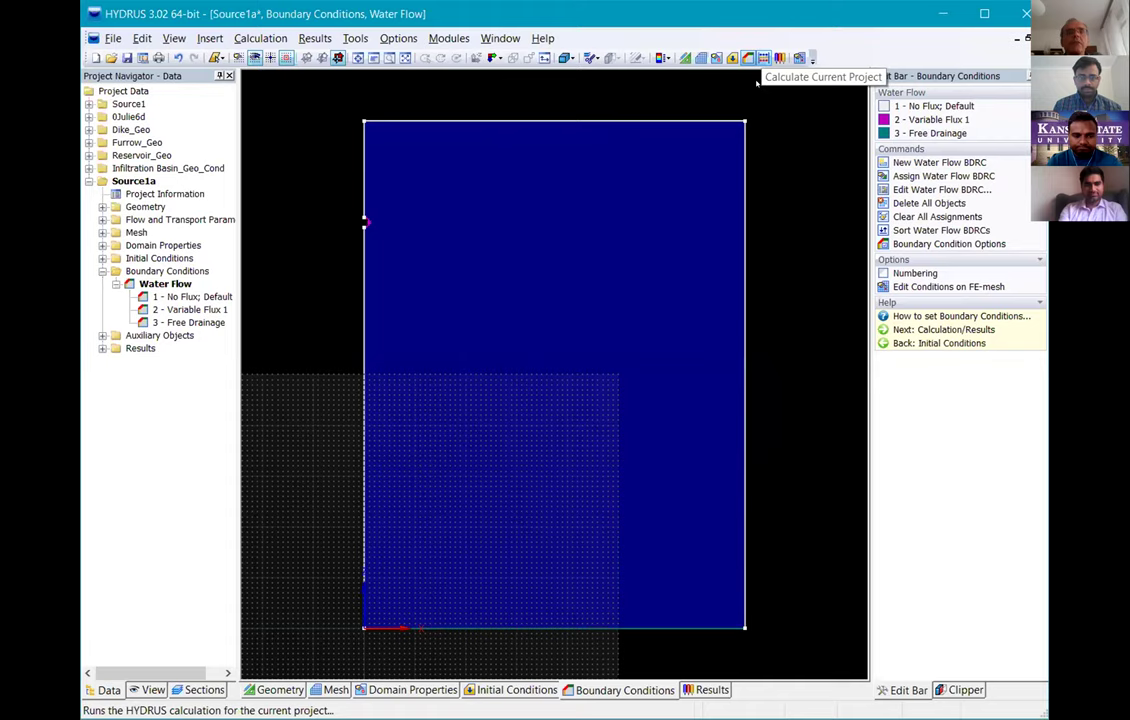
- Run the calculation for the current project and expand the additional results information
{"action": "left_click", "coordinate": [260, 38]}
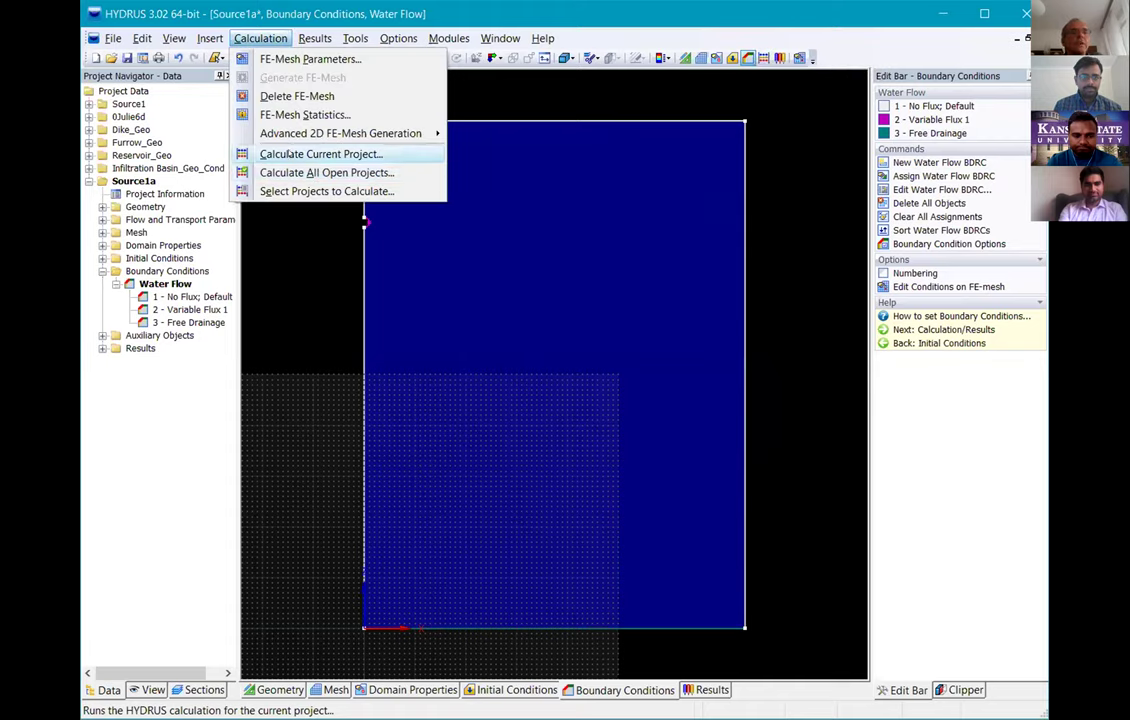
{"action": "left_click", "coordinate": [289, 154]}
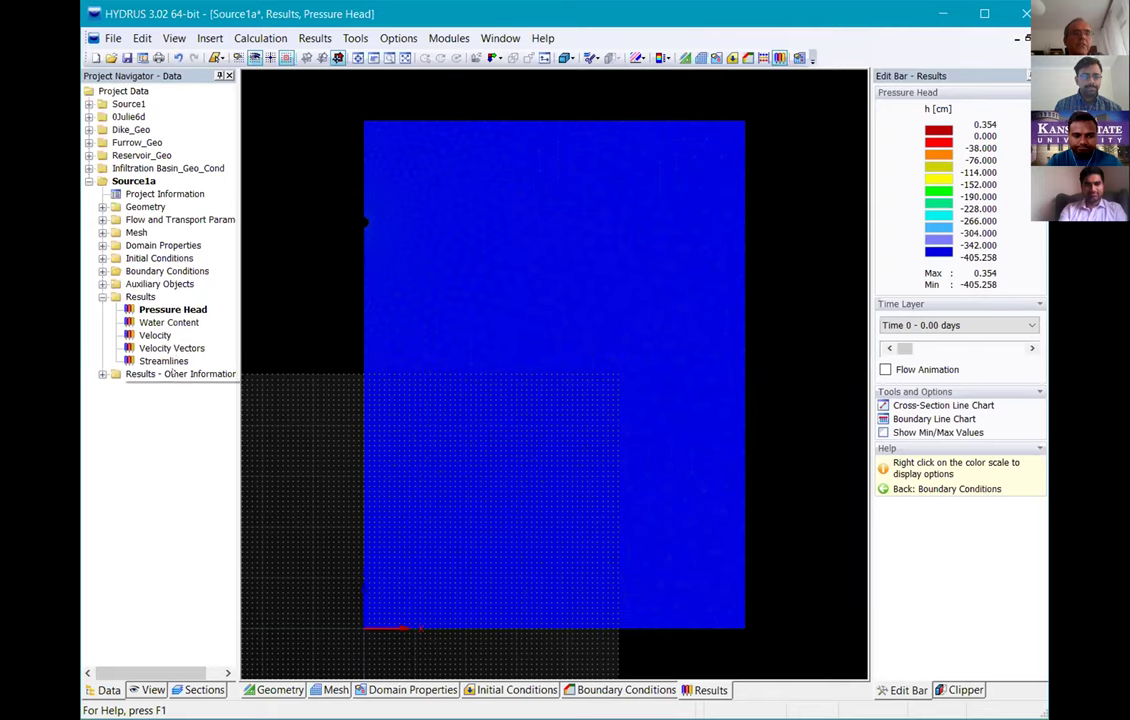
{"action": "left_click", "coordinate": [102, 374]}
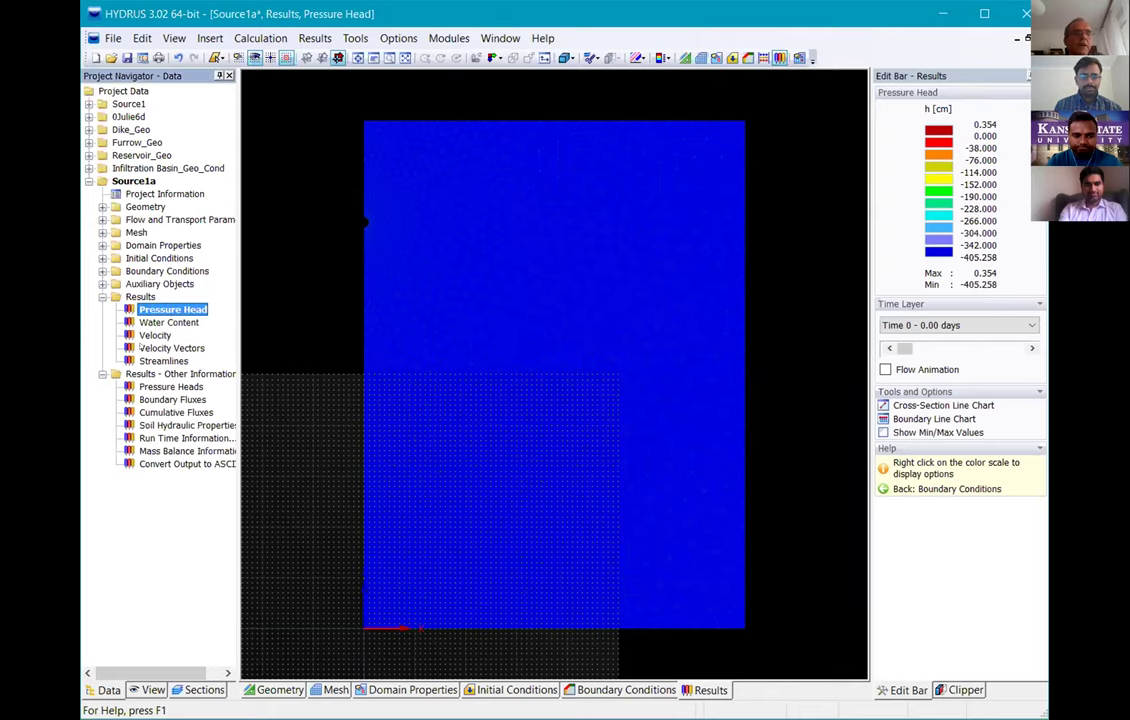
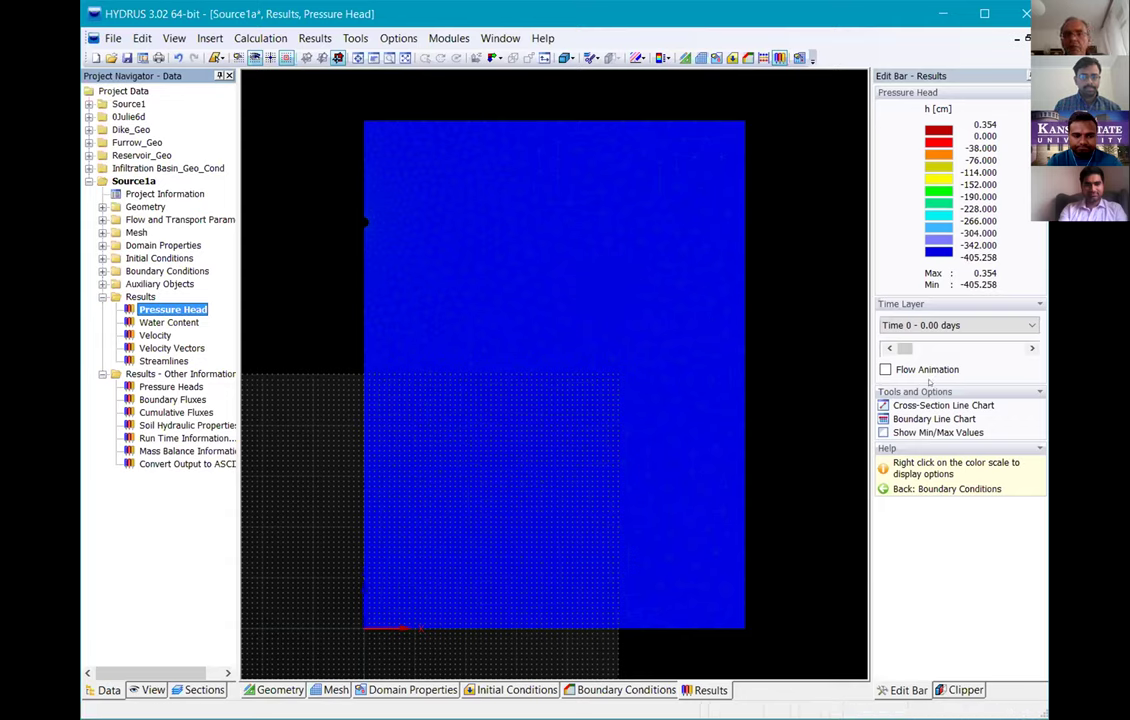
- Review the project's geometry, finite element mesh and initial pressure head distribution
{"action": "left_click", "coordinate": [300, 689]}
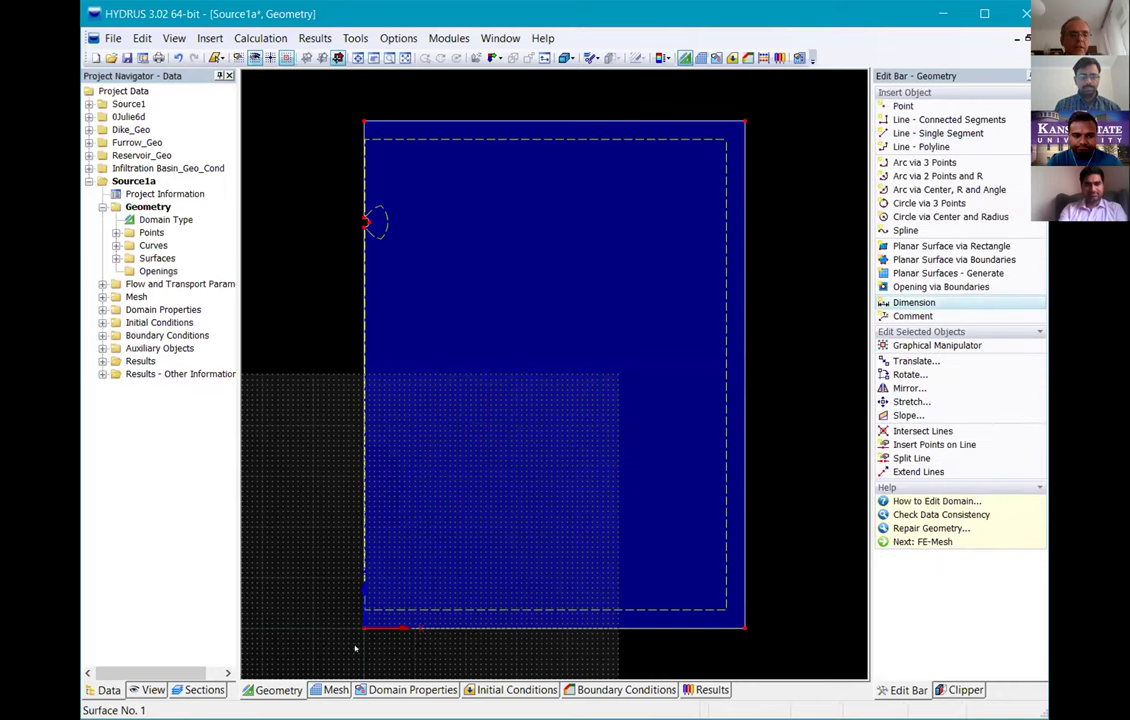
{"action": "left_click", "coordinate": [330, 689]}
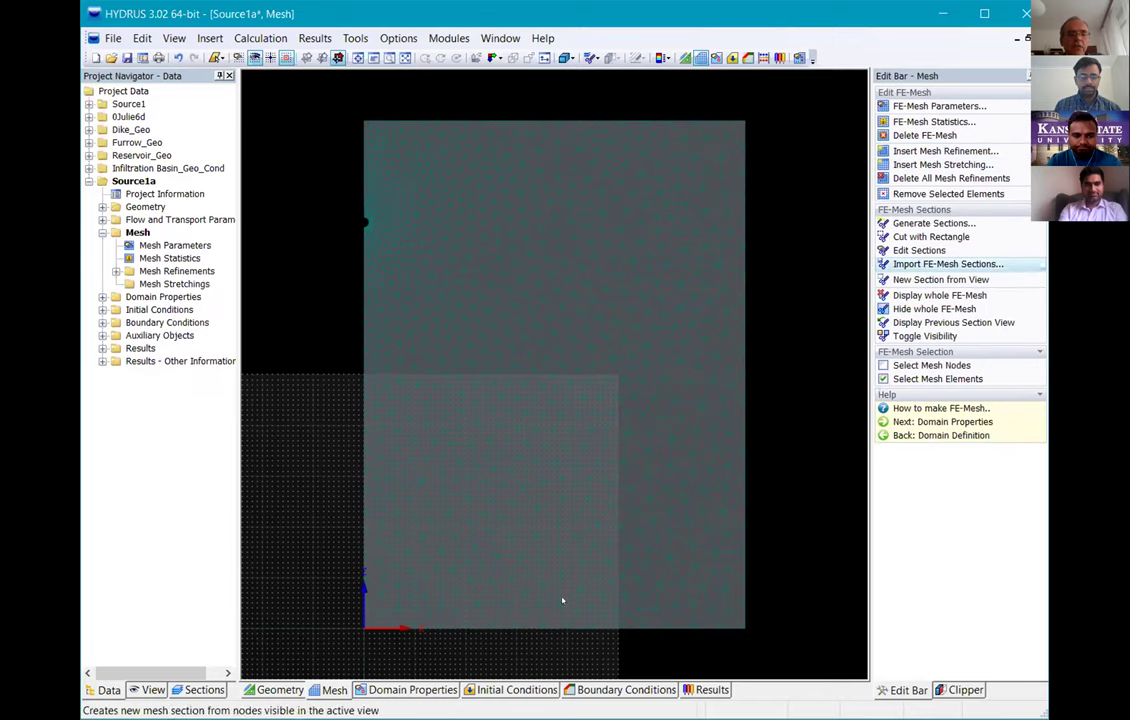
{"action": "left_click", "coordinate": [514, 689]}
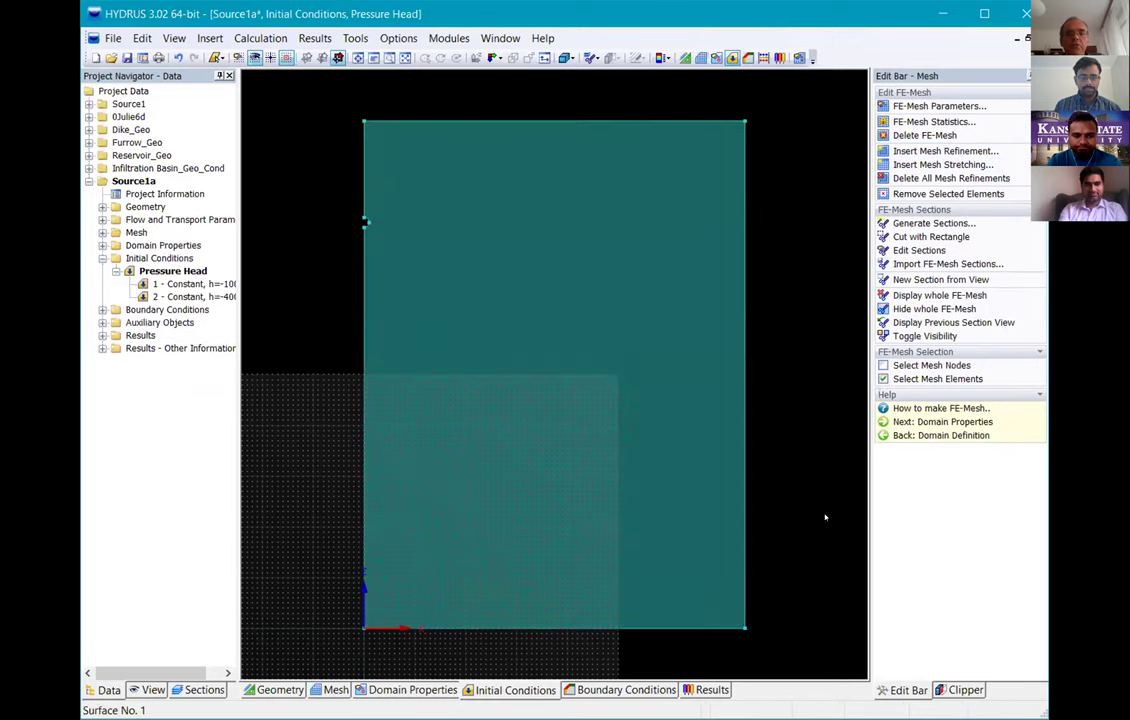
- Display the calculated pressure head distribution for Time 8 - 3.50 days
{"action": "left_click", "coordinate": [712, 689]}
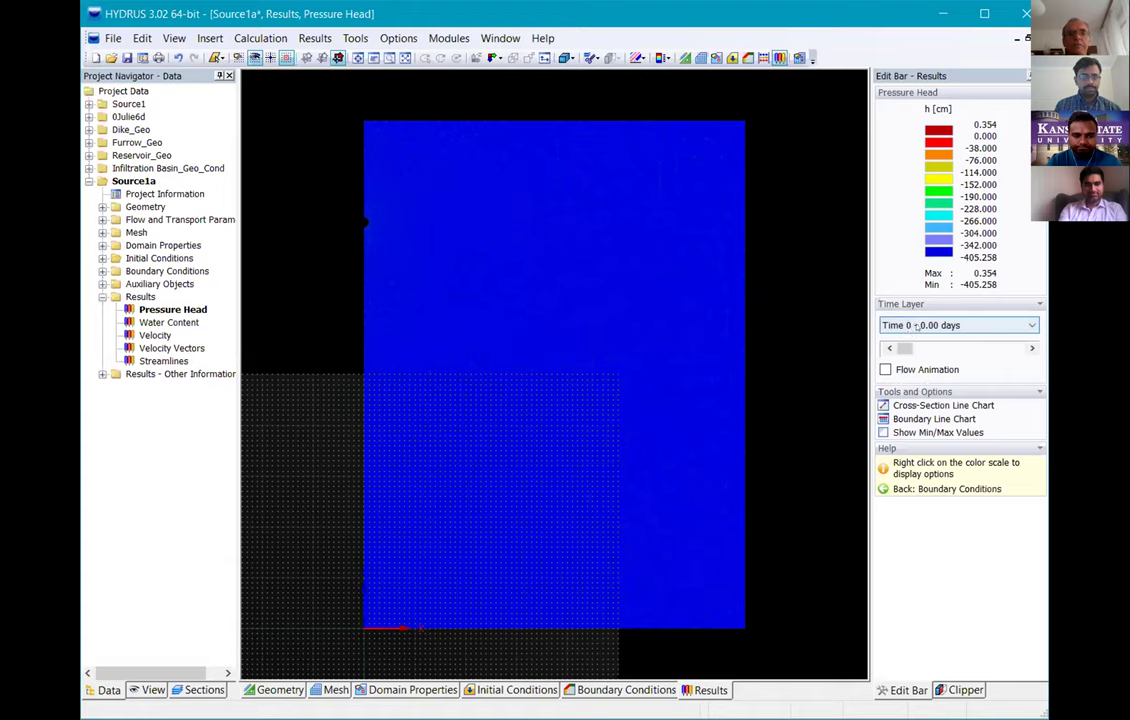
{"action": "left_click", "coordinate": [966, 325]}
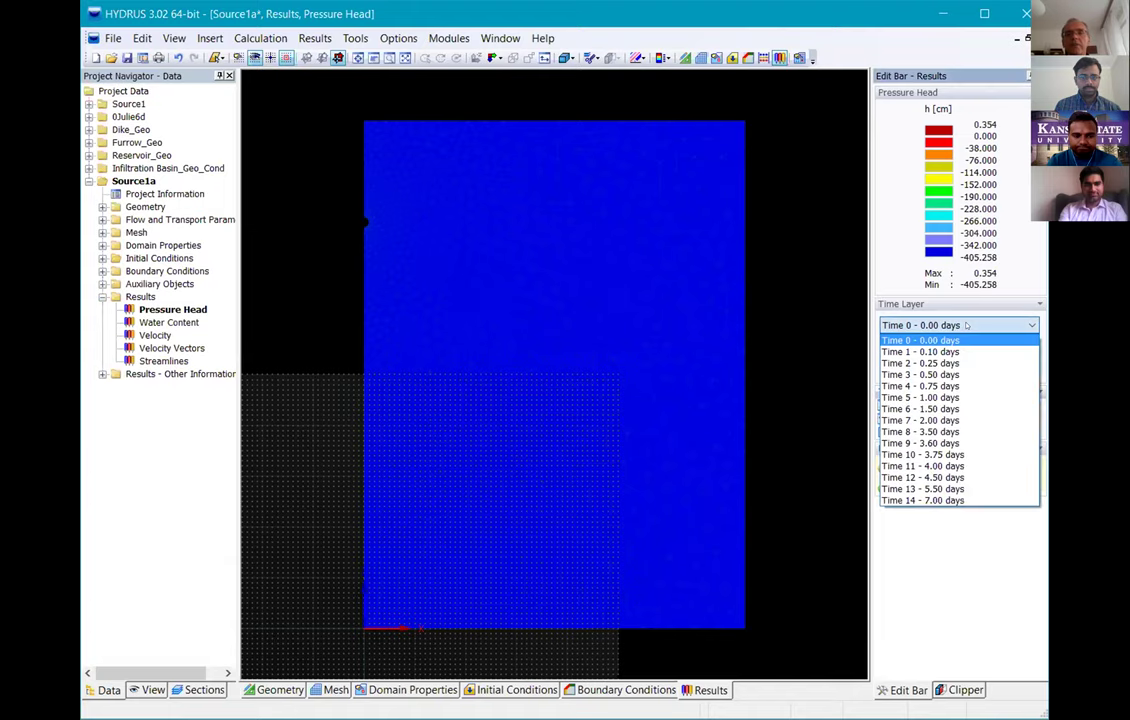
{"action": "left_click", "coordinate": [950, 432]}
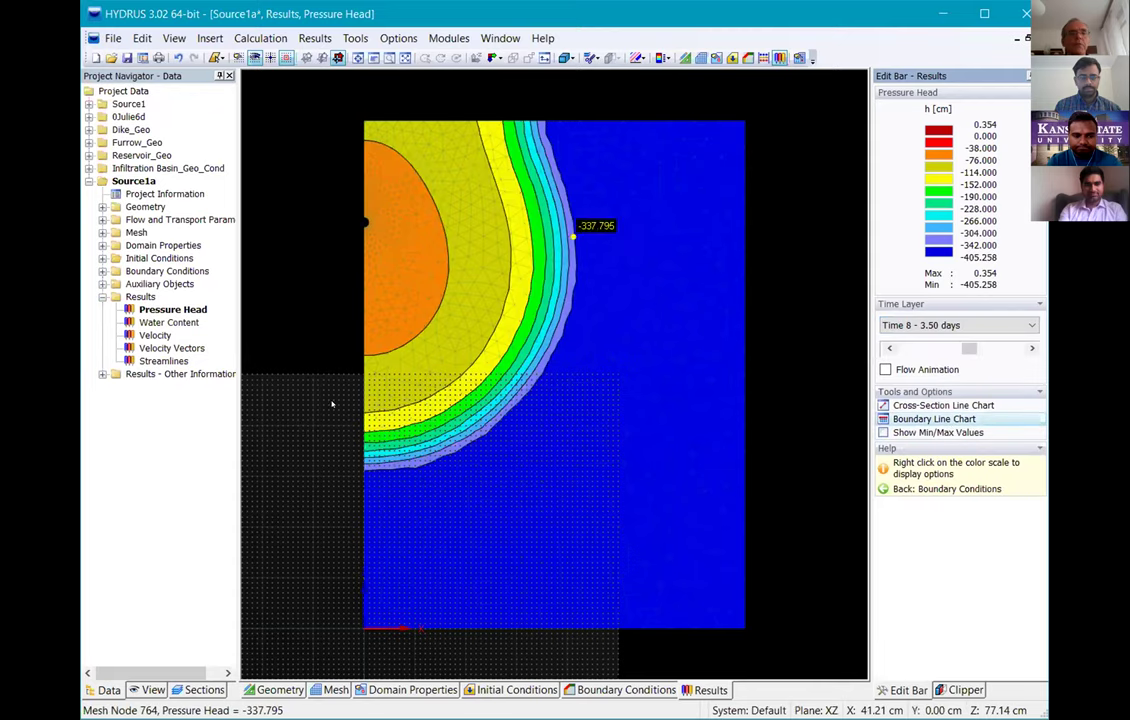
- Examine how the pressure head distribution changes across the calculated time layers, moving back and forth between early and late times
{"action": "mouse_move", "coordinate": [516, 166]}
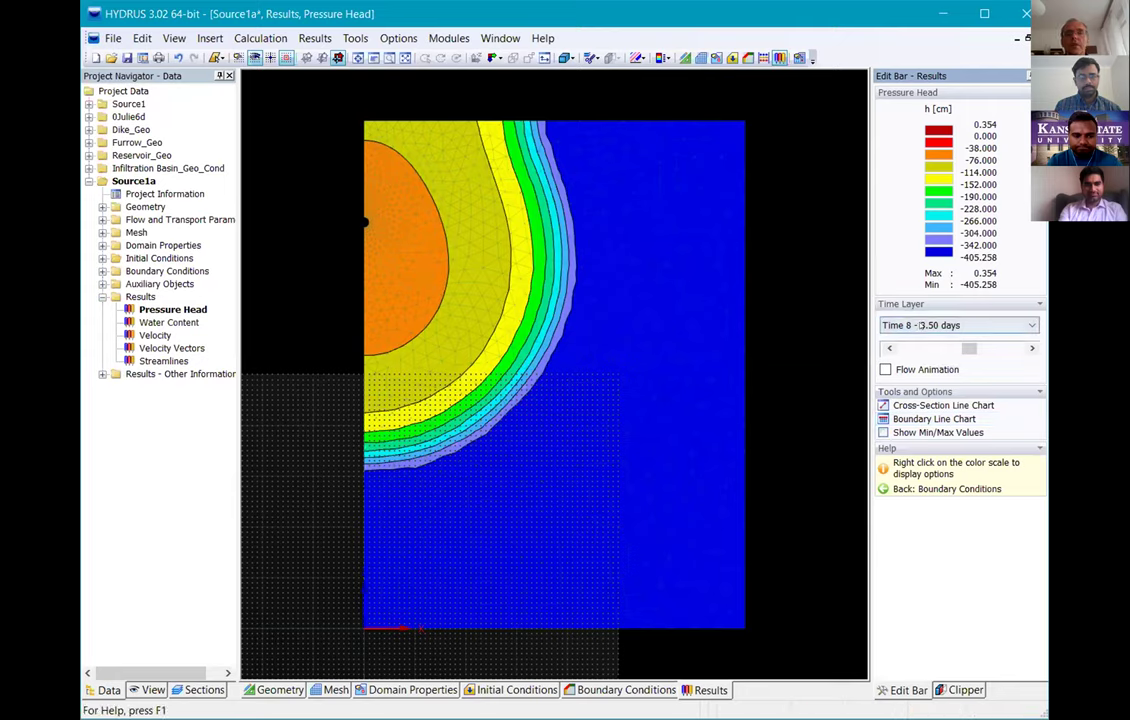
{"action": "left_click", "coordinate": [955, 325]}
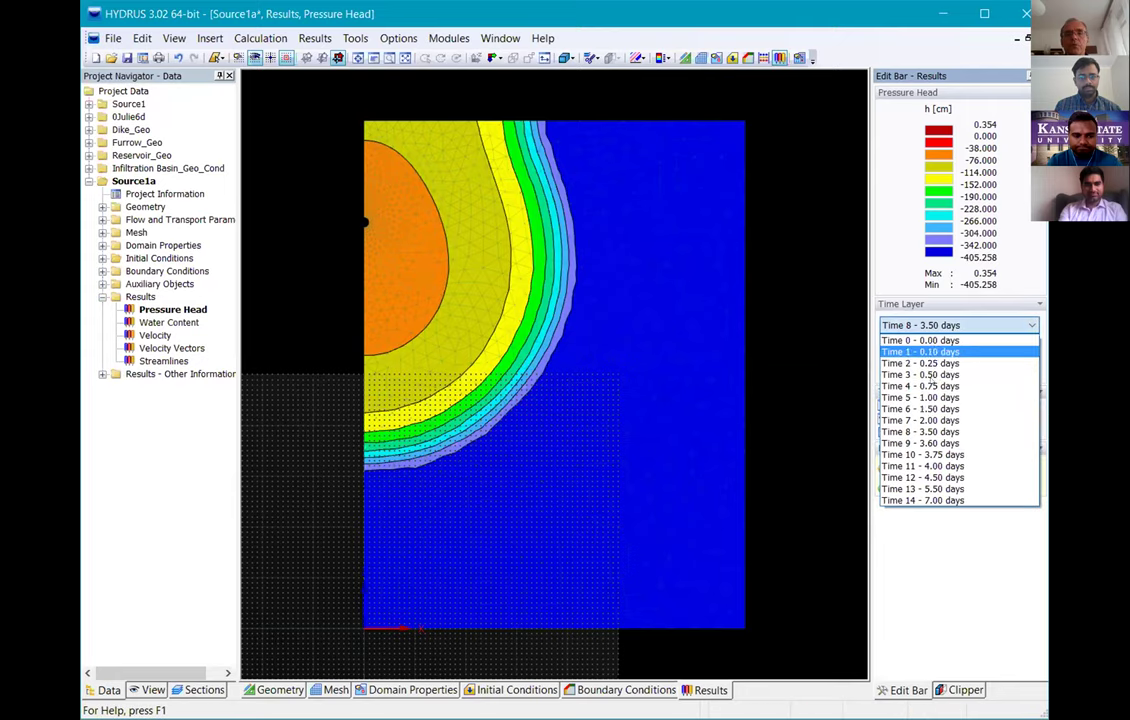
{"action": "left_click", "coordinate": [962, 467]}
{"action": "key", "text": "Up"}
{"action": "key", "text": "Up"}
{"action": "key", "text": "Up"}
{"action": "key", "text": "Up"}
{"action": "key", "text": "Up"}
{"action": "key", "text": "Up"}
{"action": "key", "text": "Up"}
{"action": "key", "text": "Up"}
{"action": "key", "text": "Up"}
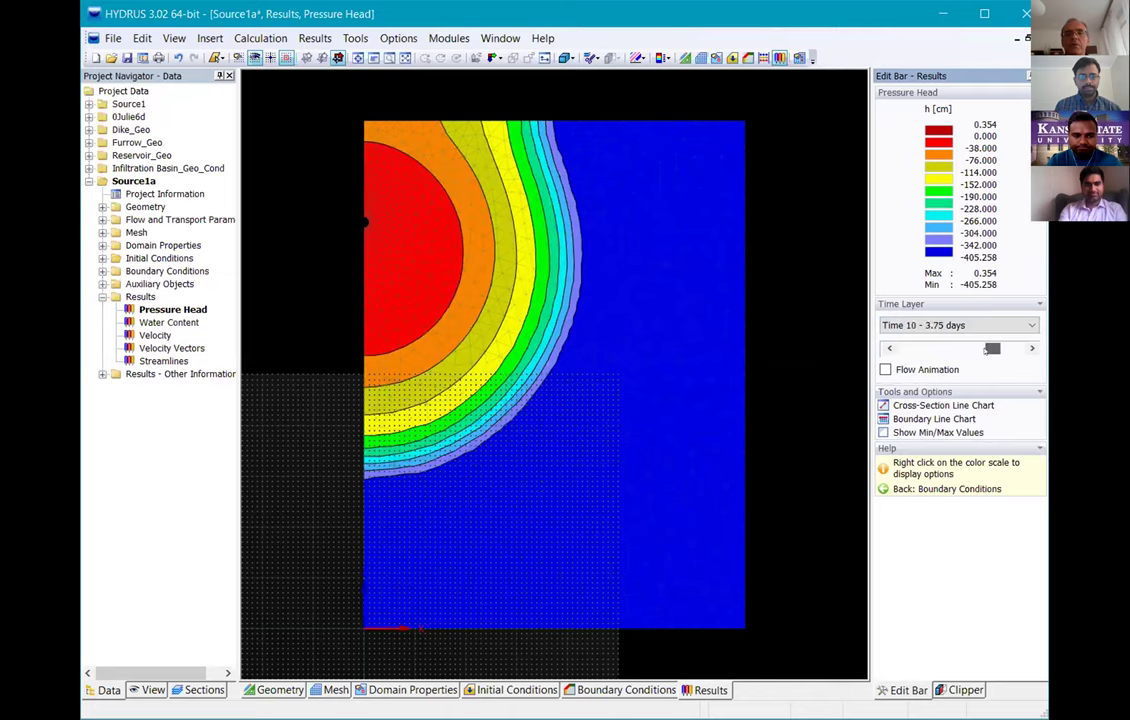
{"action": "key", "text": "Down"}
{"action": "key", "text": "Down"}
{"action": "key", "text": "Down"}
{"action": "key", "text": "Down"}
{"action": "key", "text": "Down"}
{"action": "key", "text": "Down"}
{"action": "key", "text": "Down"}
{"action": "key", "text": "Down"}
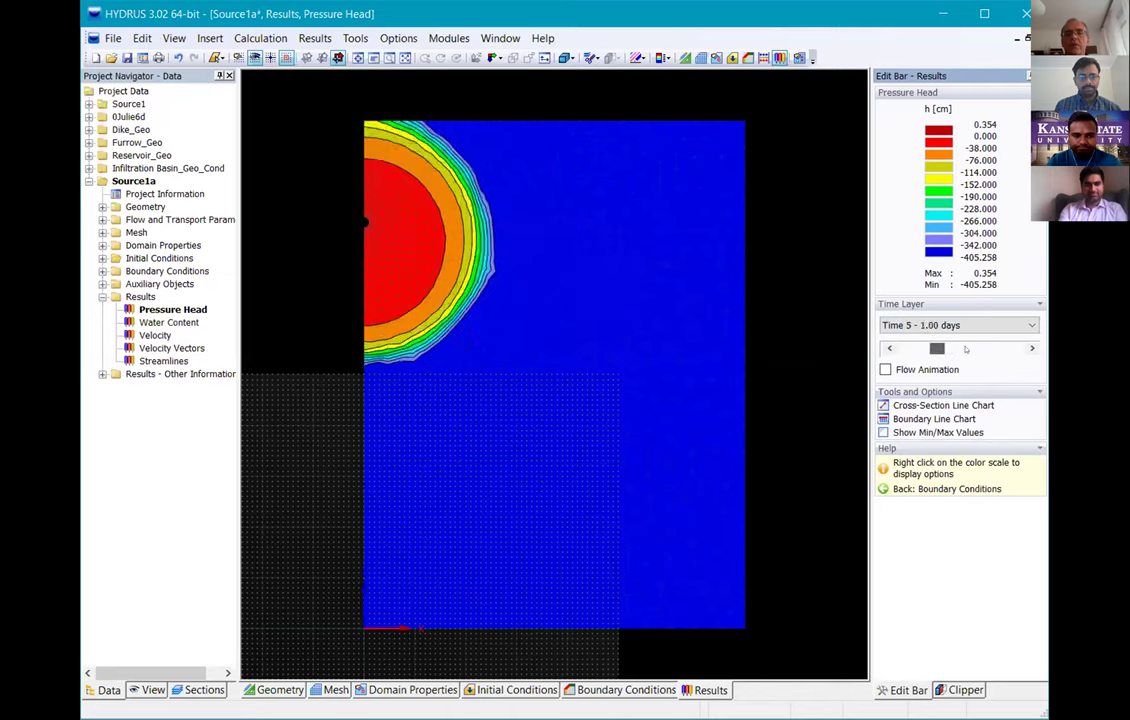
{"action": "left_click", "coordinate": [938, 349]}
{"action": "mouse_move", "coordinate": [961, 349]}
{"action": "left_mouse_down"}
{"action": "mouse_move", "coordinate": [880, 349]}
{"action": "mouse_move", "coordinate": [944, 348]}
{"action": "left_mouse_up"}
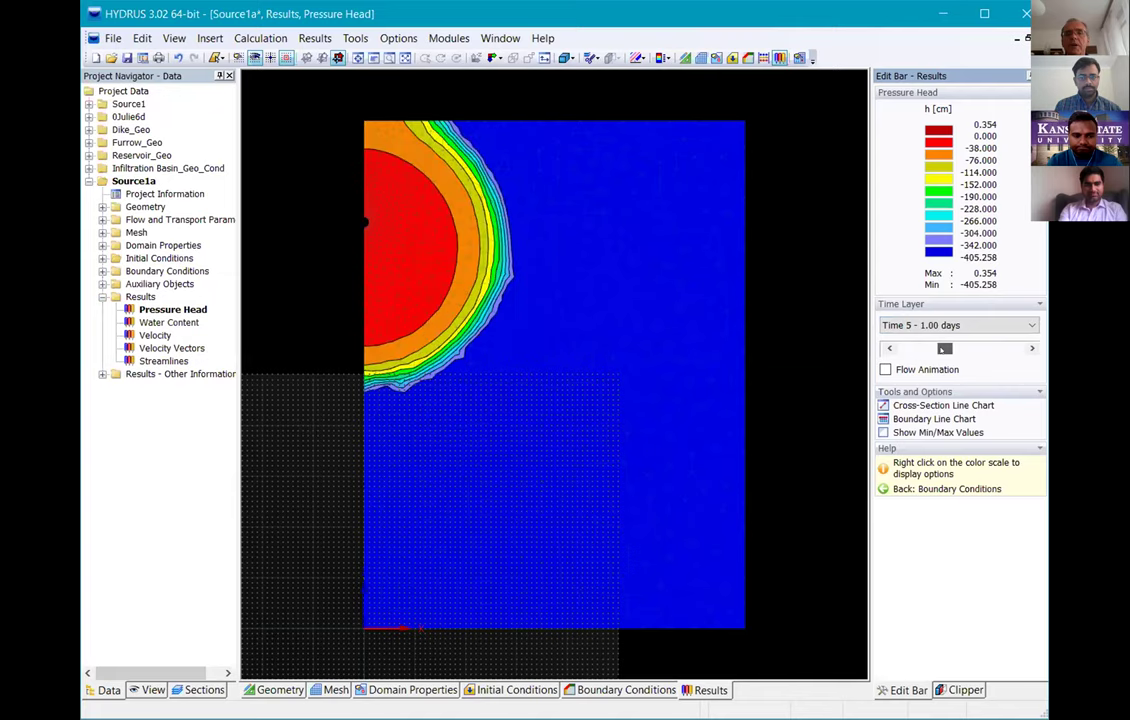
- Advance the pressure head display one time layer after another up to Time 14 - 7.00 days
{"action": "left_click", "coordinate": [1030, 348]}
{"action": "left_click", "coordinate": [1030, 348]}
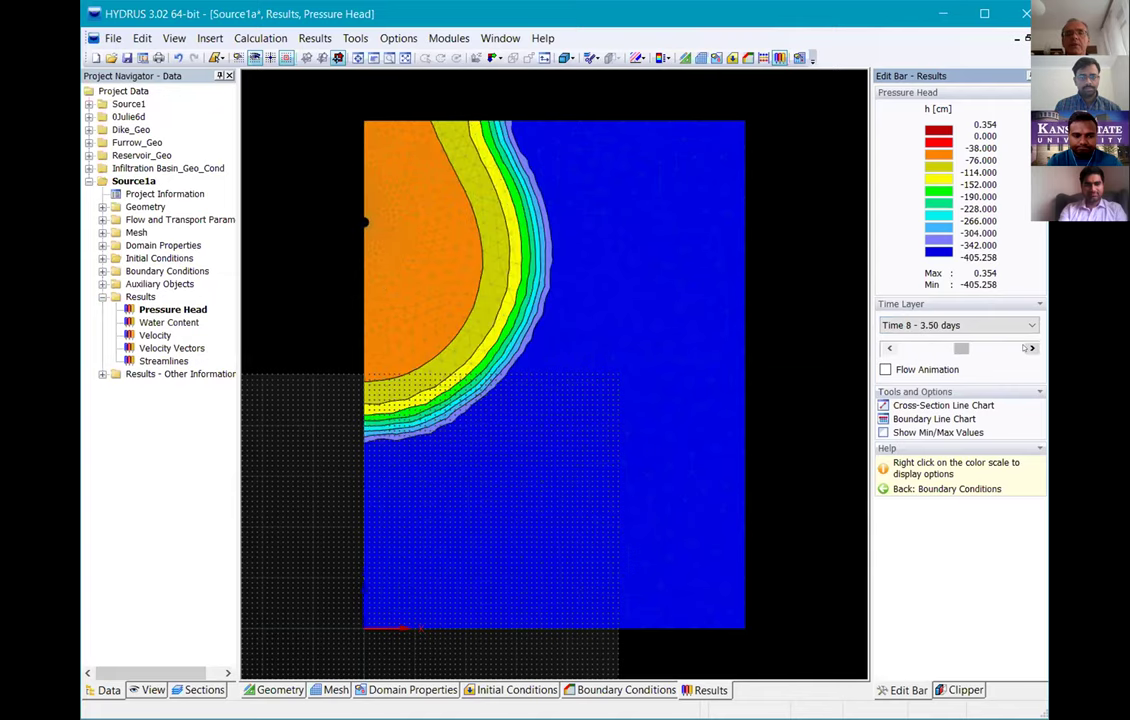
{"action": "left_click", "coordinate": [1030, 348]}
{"action": "left_click", "coordinate": [1030, 348]}
{"action": "left_click", "coordinate": [1030, 348]}
{"action": "left_click", "coordinate": [1030, 348]}
{"action": "left_click", "coordinate": [1030, 348]}
{"action": "left_click", "coordinate": [1030, 348]}
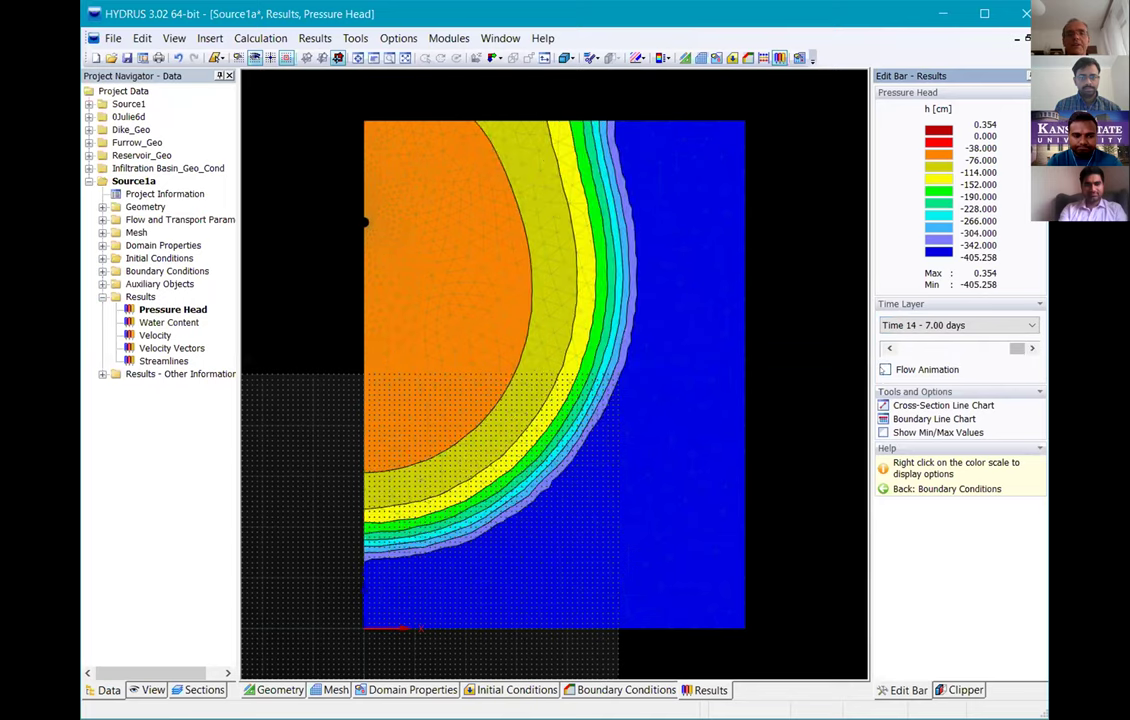
- Play and stop the pressure head flow animation, and display the final time layer, Time 14 - 7.00 days
{"action": "left_click", "coordinate": [885, 369]}
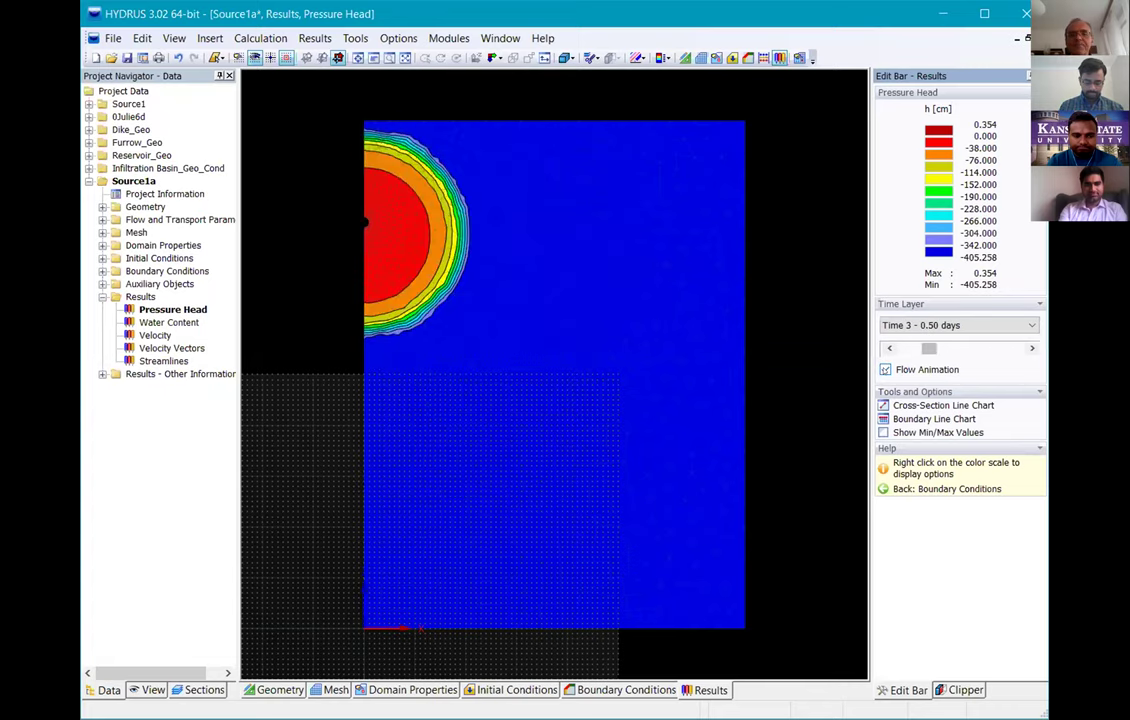
{"action": "left_click", "coordinate": [885, 369]}
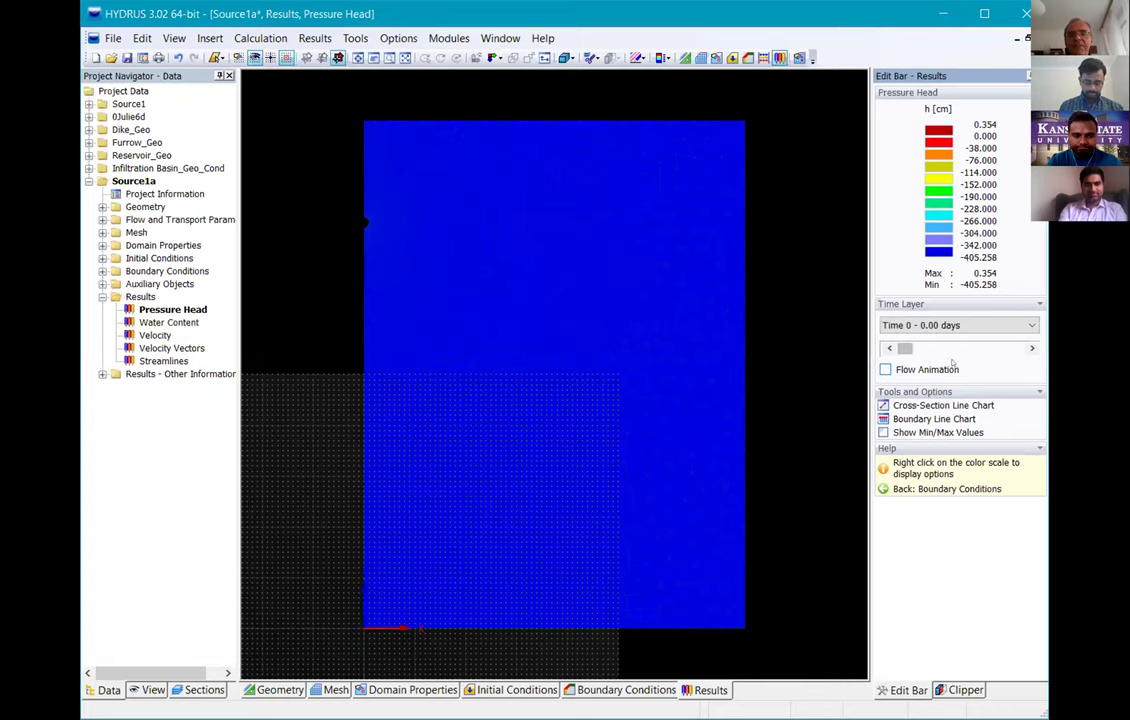
{"action": "left_click", "coordinate": [1006, 349]}
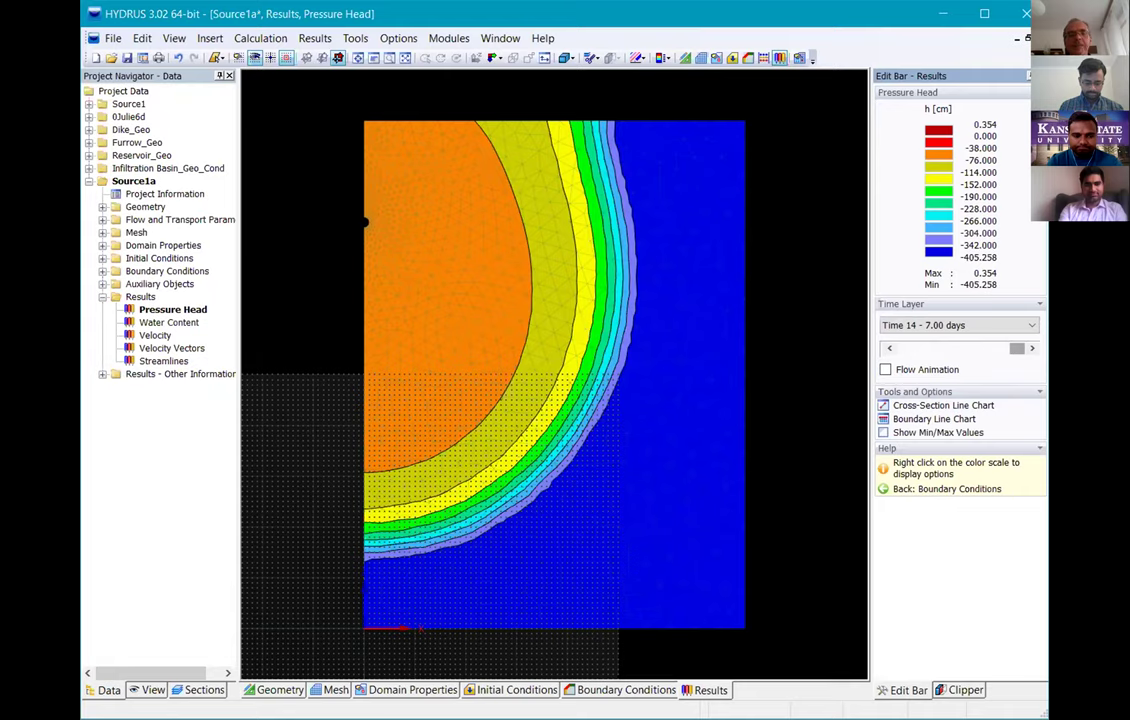
- Chart the pressure head at 7.00 days along the whole top edge of the domain with a Boundary Line Chart
{"action": "left_click", "coordinate": [938, 419]}
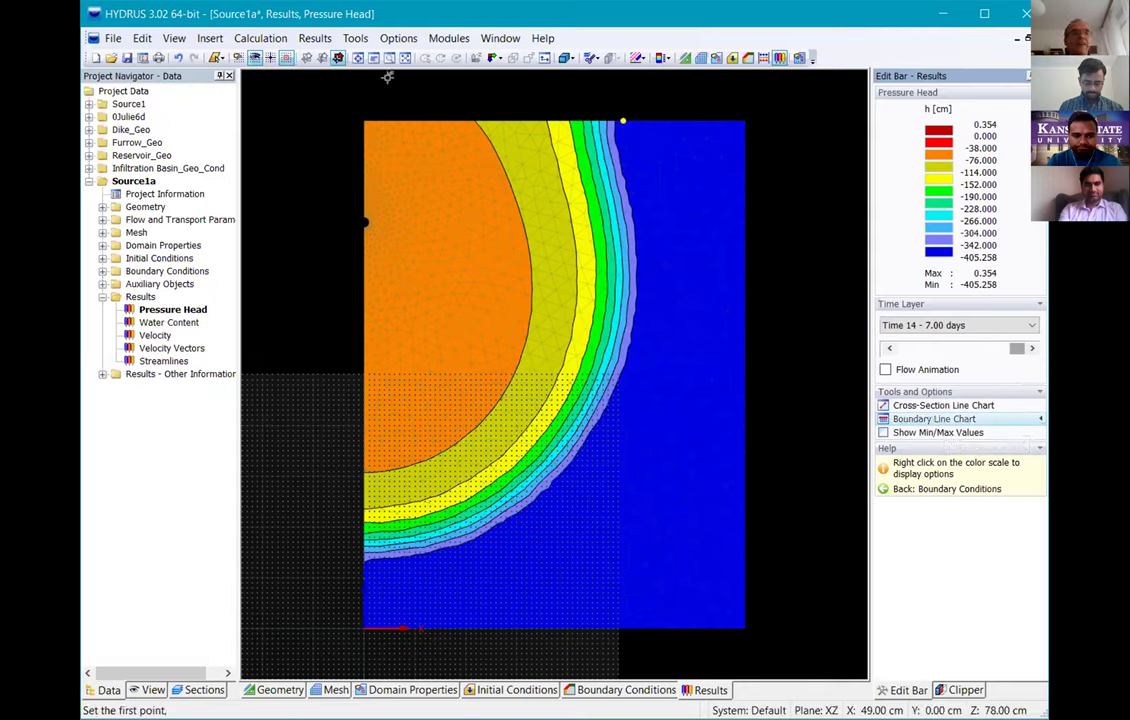
{"action": "left_click", "coordinate": [342, 89]}
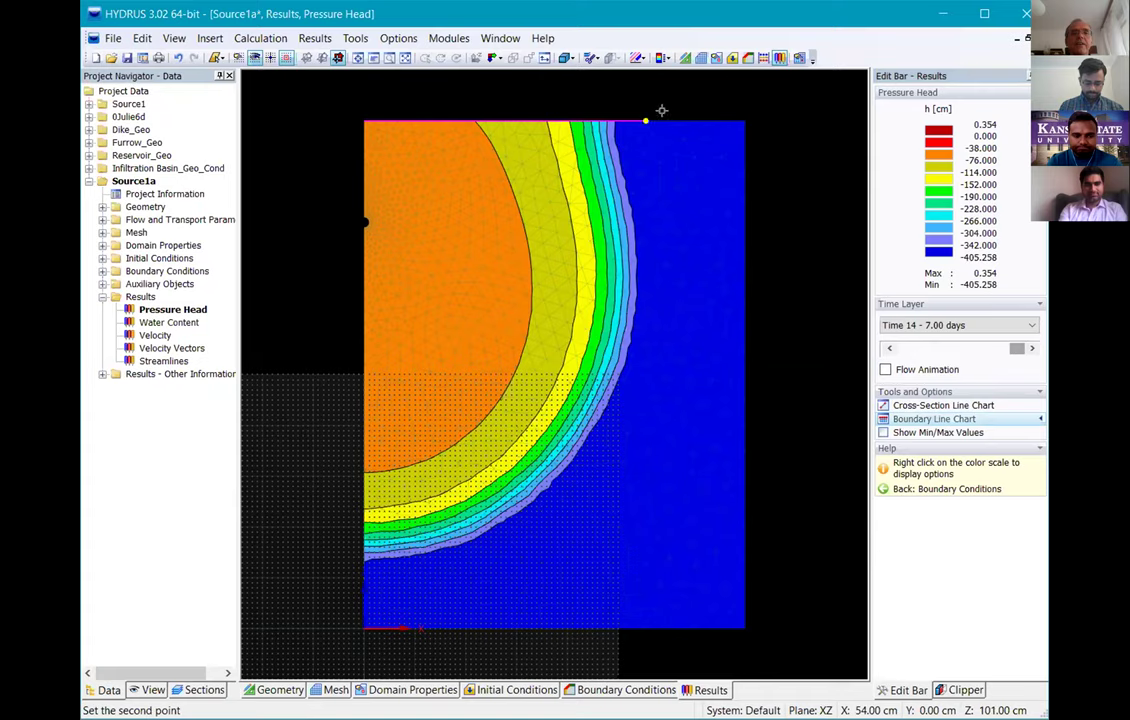
{"action": "left_click", "coordinate": [757, 120]}
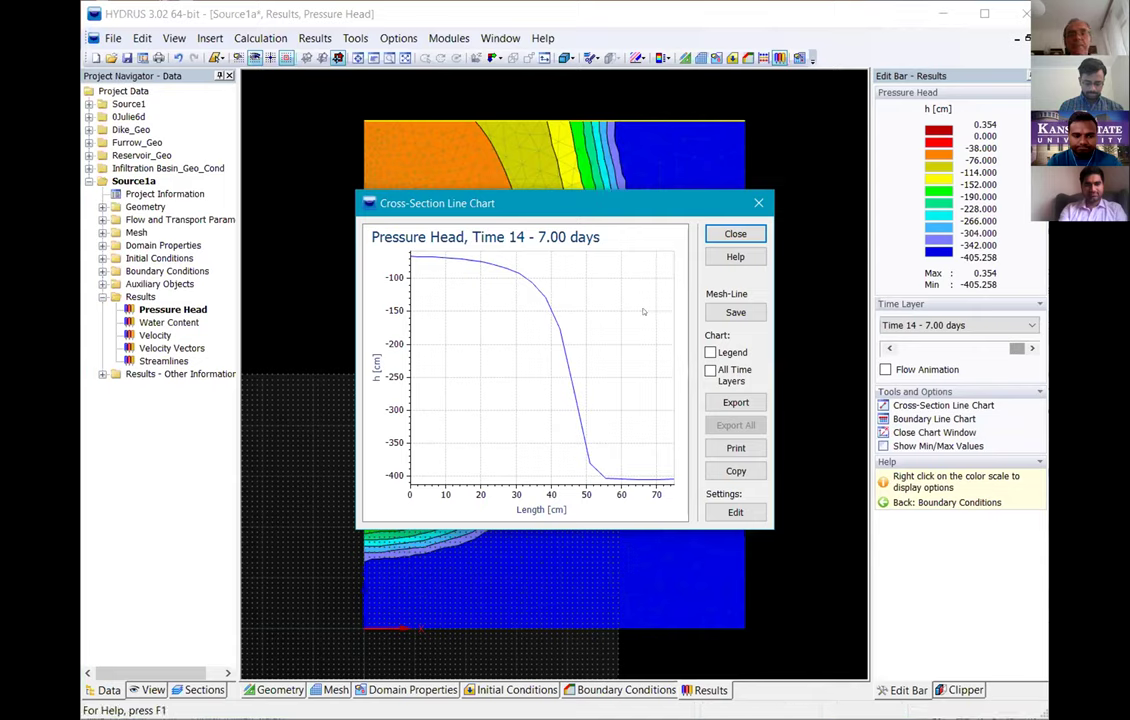
- Save the charted top edge as a mesh-line with the description "Top Boundary" and close the chart
{"action": "left_click", "coordinate": [735, 312]}
{"action": "left_click", "coordinate": [575, 260]}
{"action": "type", "text": "Top"}
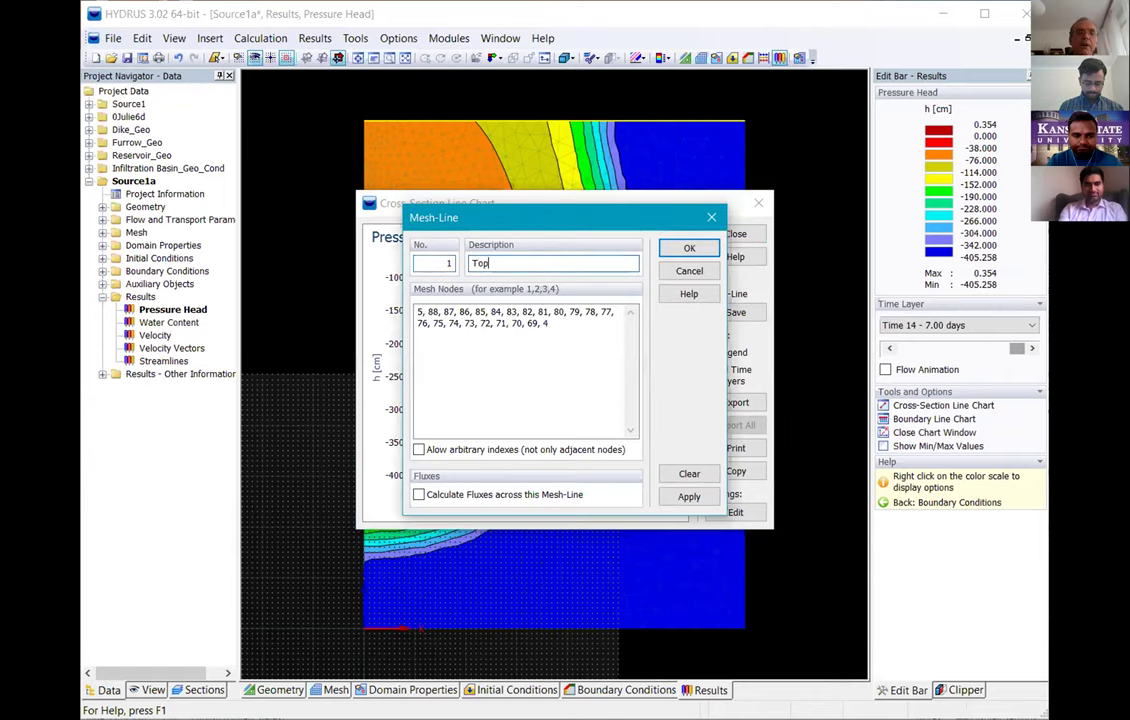
{"action": "type", "text": " Boundary"}
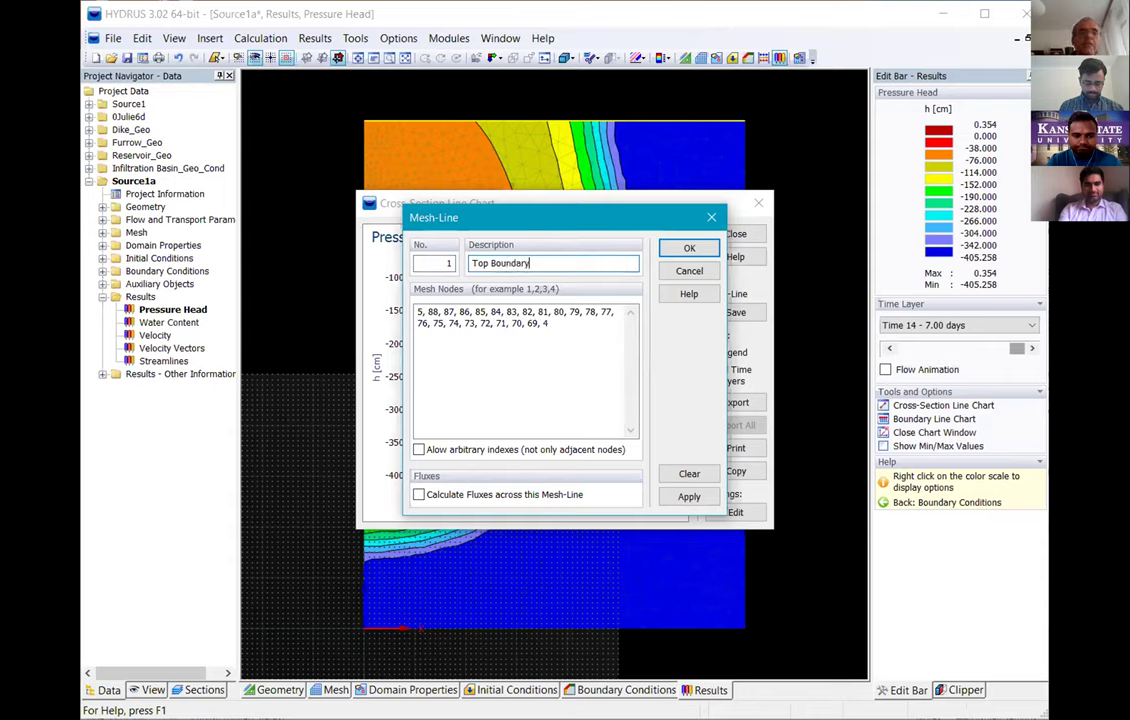
{"action": "left_click", "coordinate": [709, 246]}
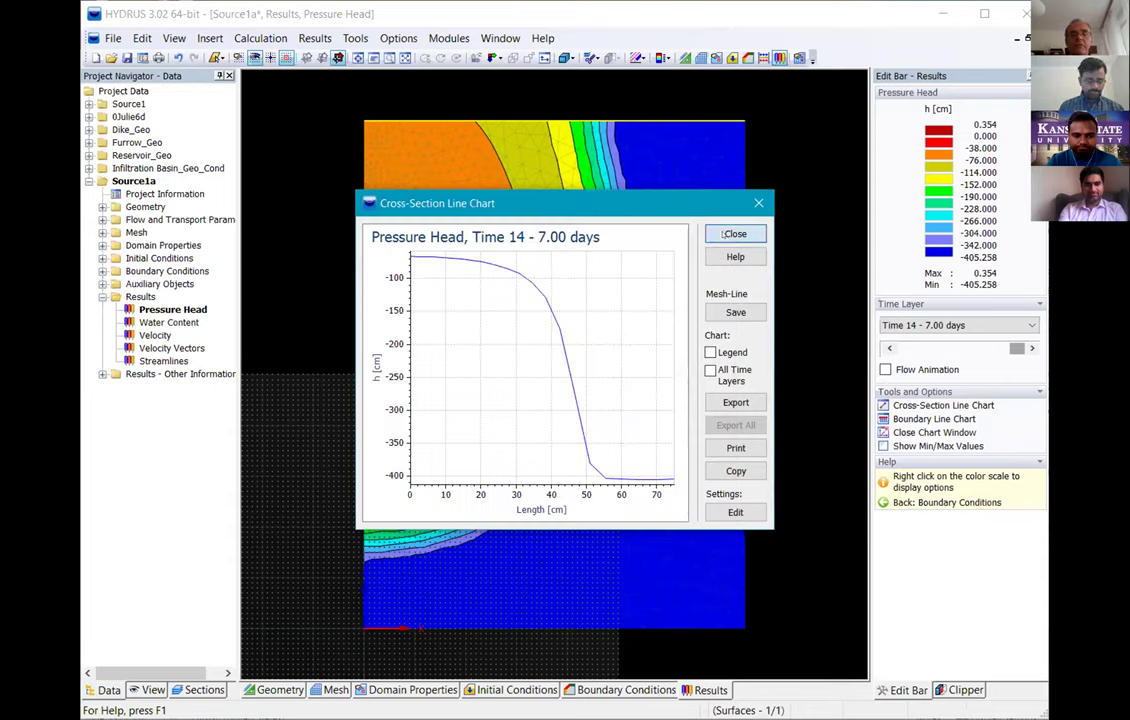
{"action": "left_click", "coordinate": [724, 233]}
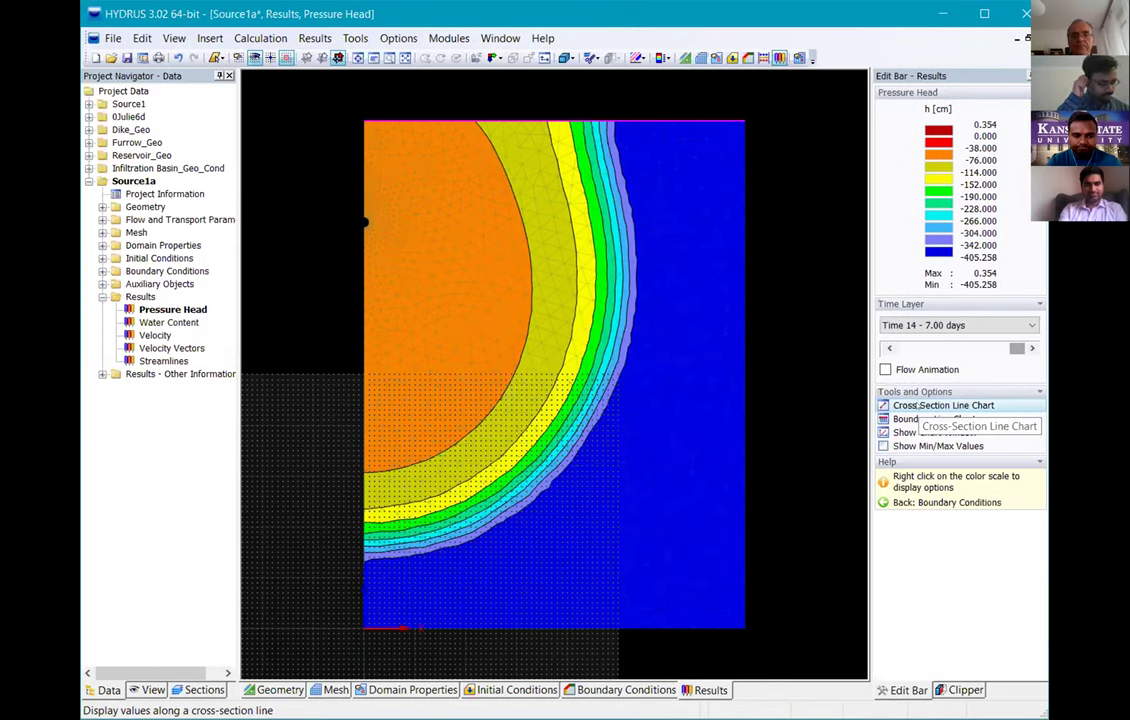
- Chart pressure head along a diagonal cross-section from X 4, Z 10 cm to X 55, Z 97 cm, and save the cross-section
{"action": "left_click", "coordinate": [912, 407]}
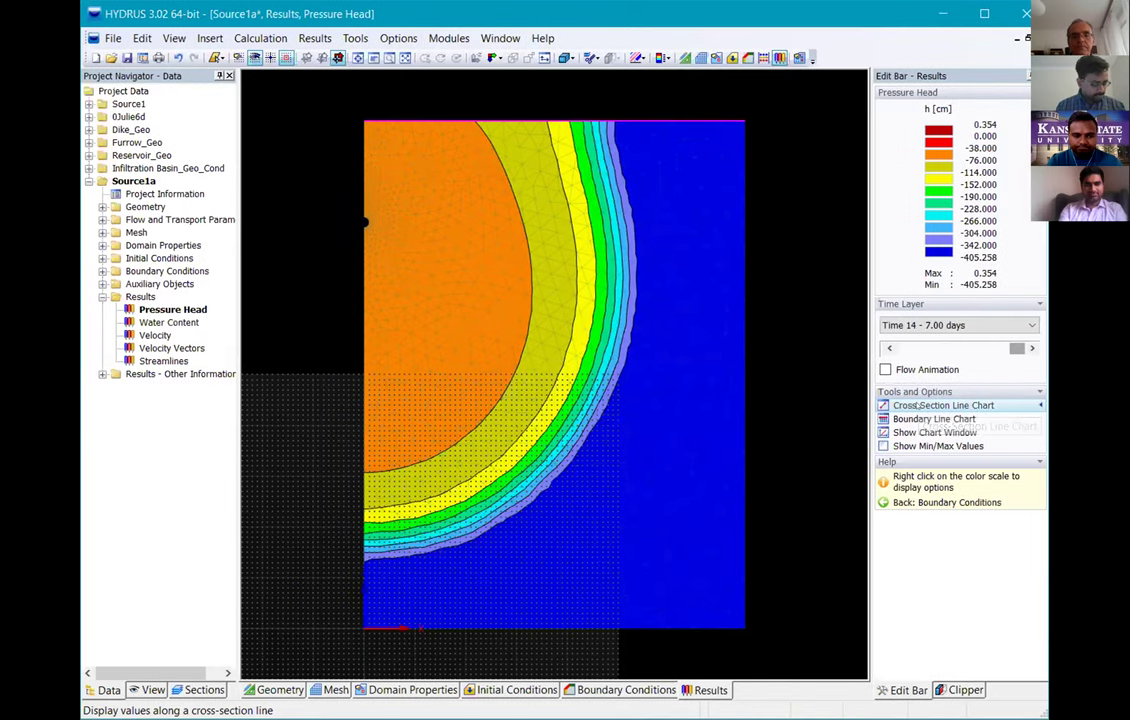
{"action": "left_click", "coordinate": [384, 577]}
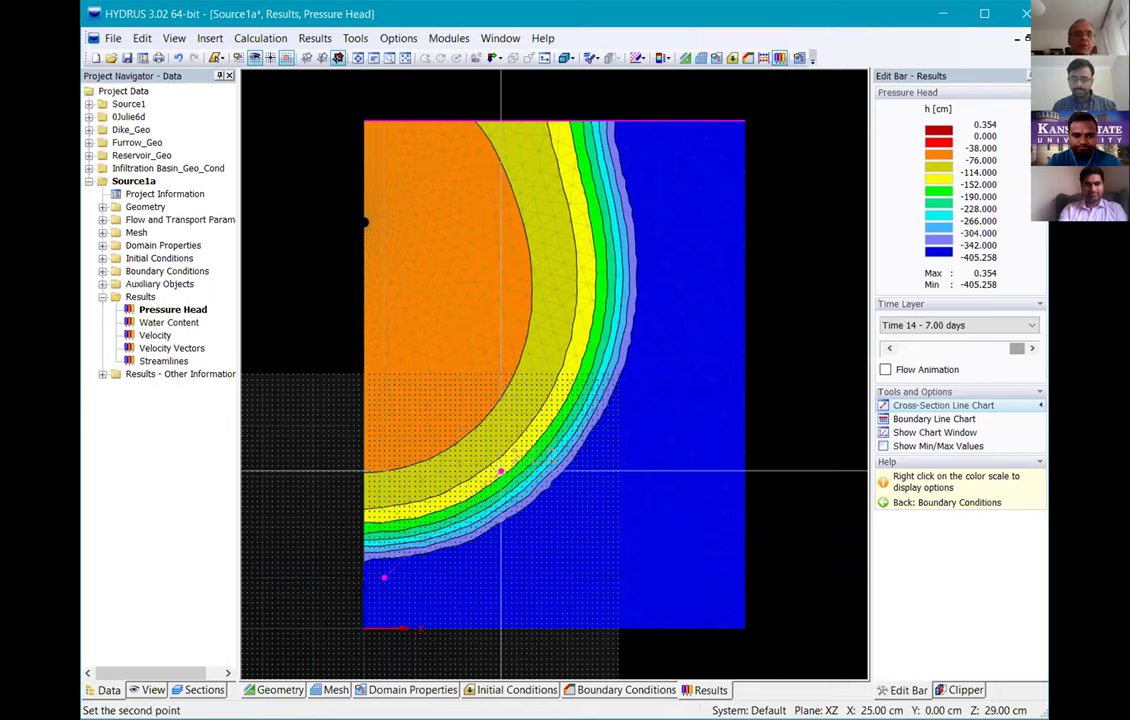
{"action": "left_click", "coordinate": [643, 136]}
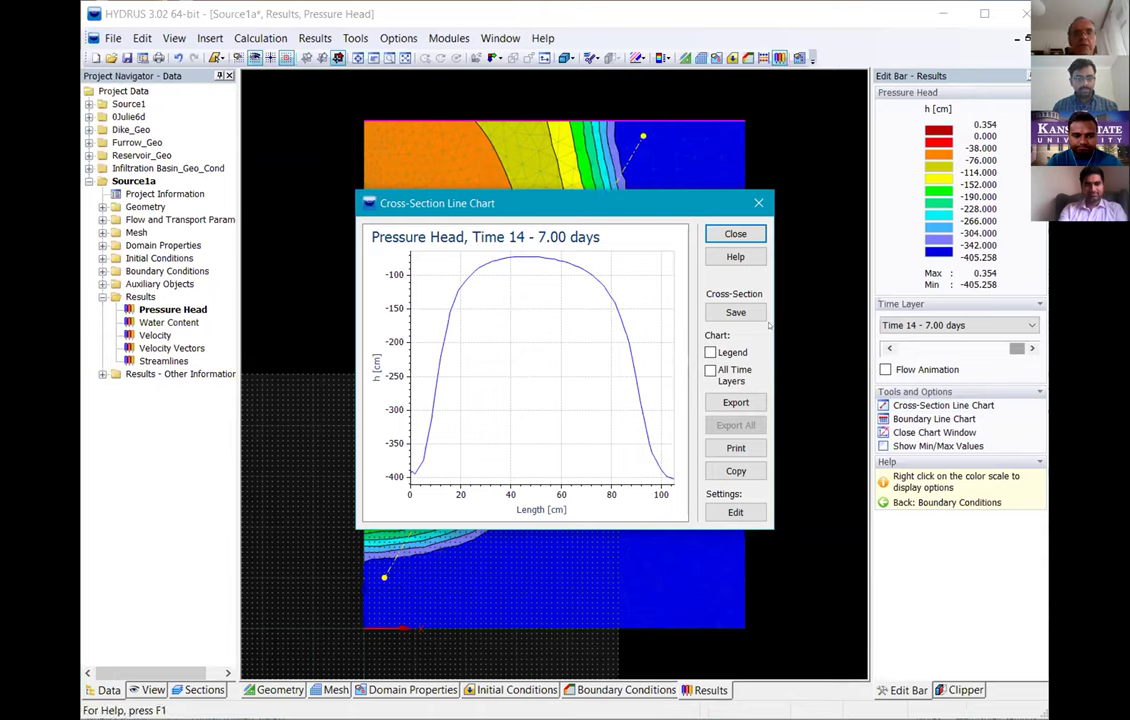
{"action": "left_click", "coordinate": [735, 313]}
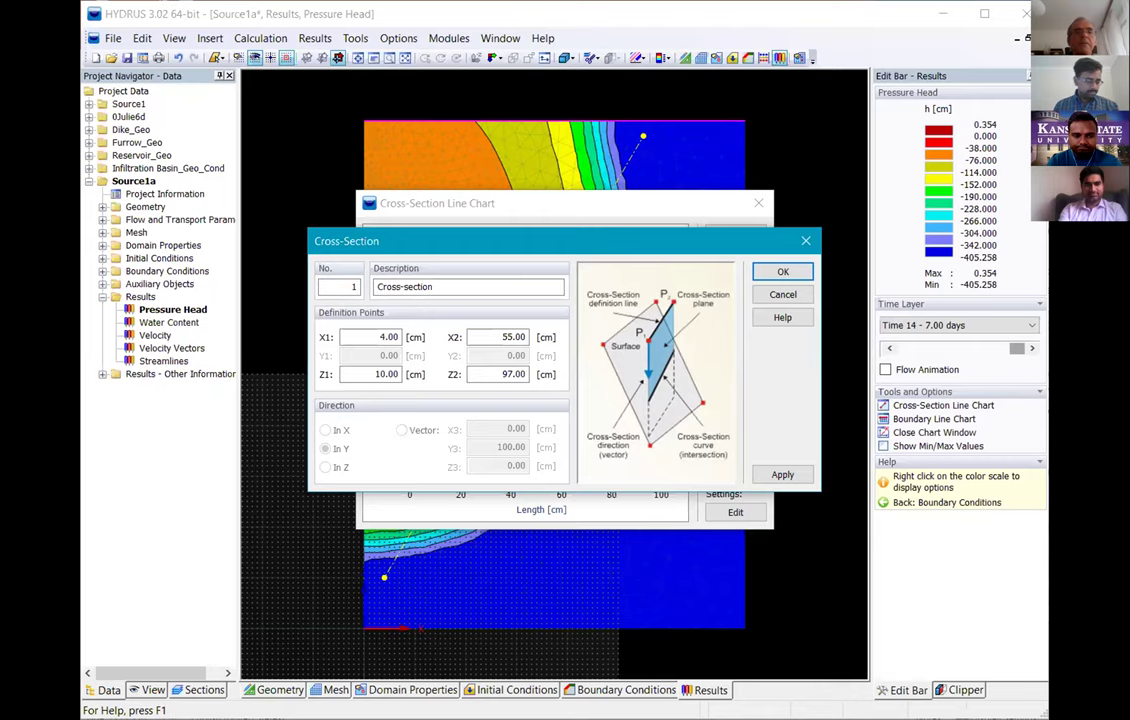
{"action": "key", "text": "Return"}
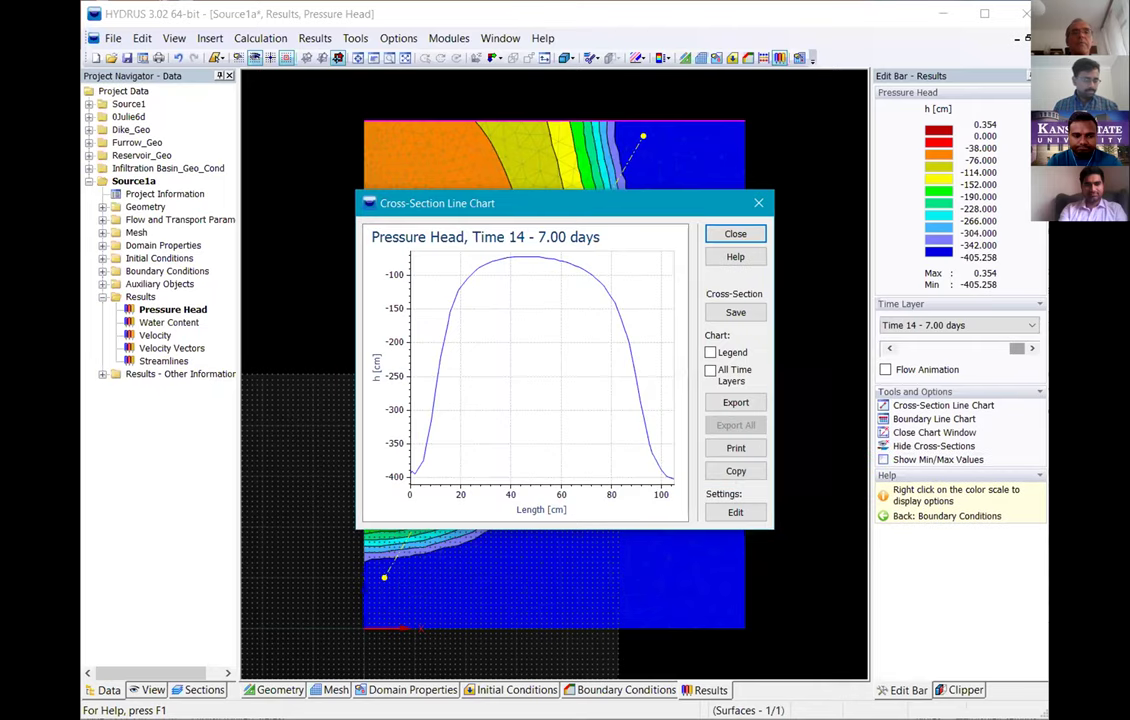
{"action": "left_click", "coordinate": [726, 232]}
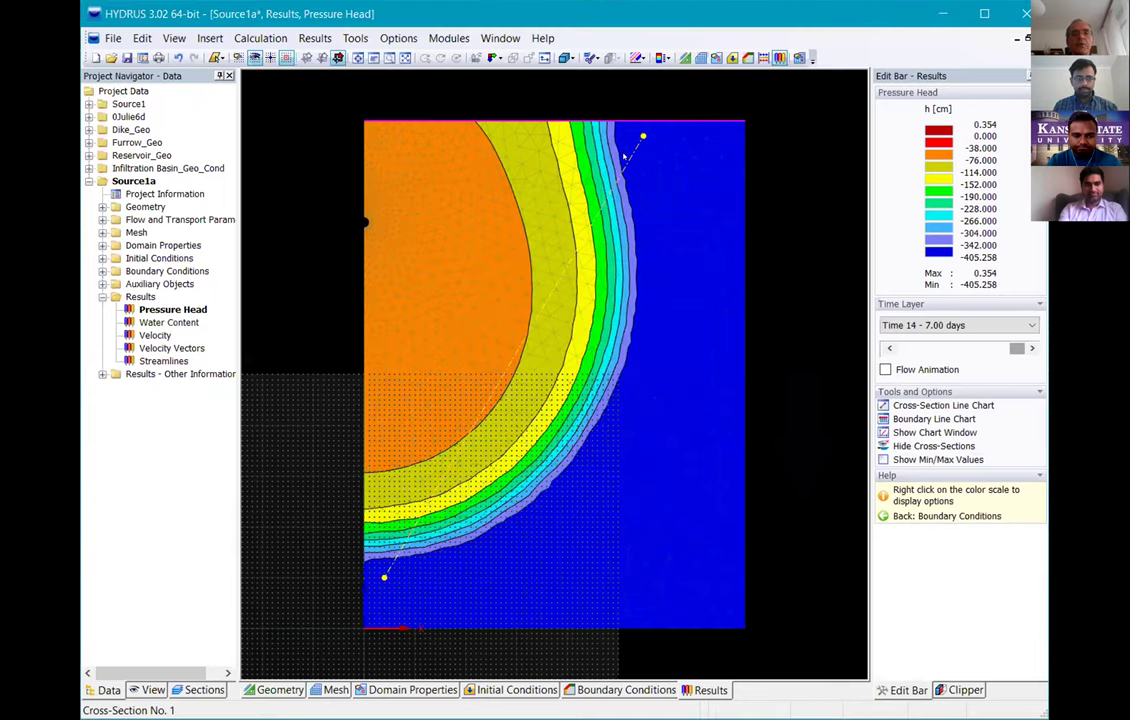
- Review the animated water content, velocity vectors and streamlines results
{"action": "left_click", "coordinate": [624, 154]}
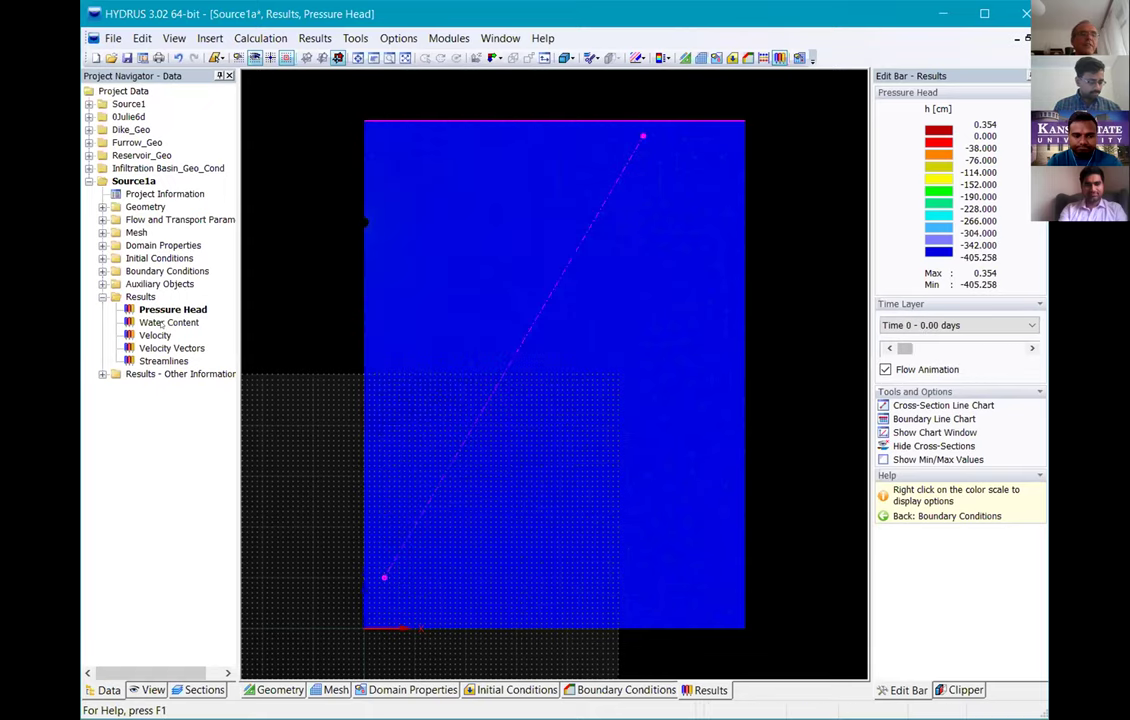
{"action": "left_click", "coordinate": [161, 323]}
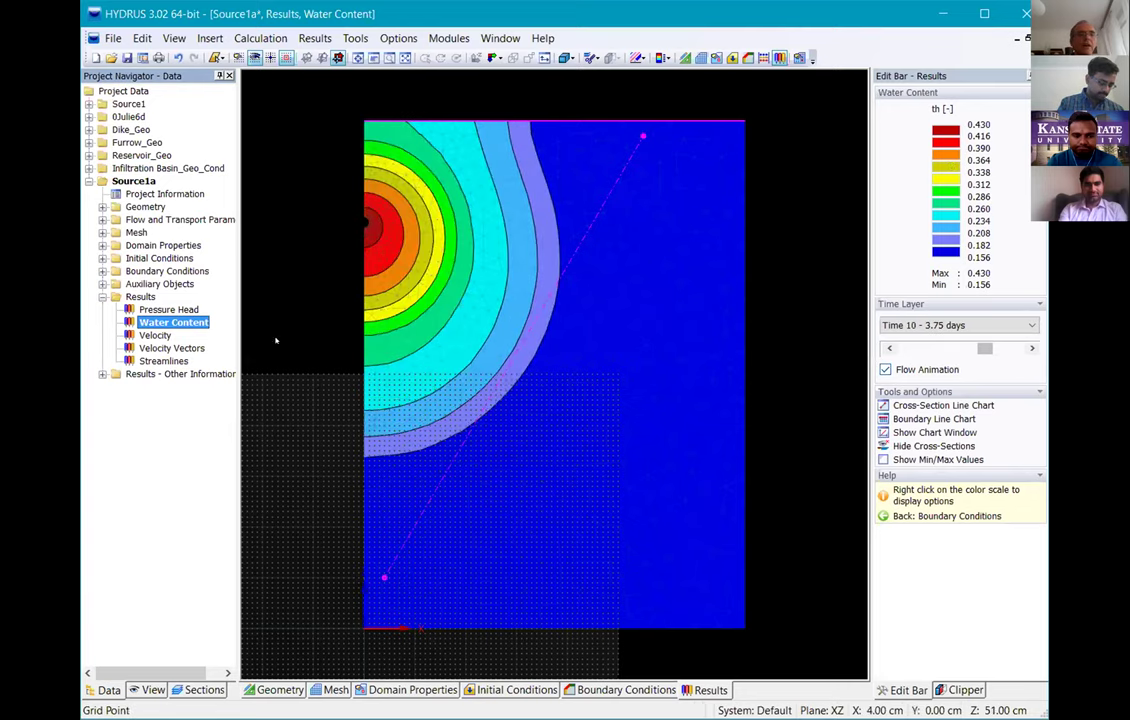
{"action": "left_click", "coordinate": [172, 347]}
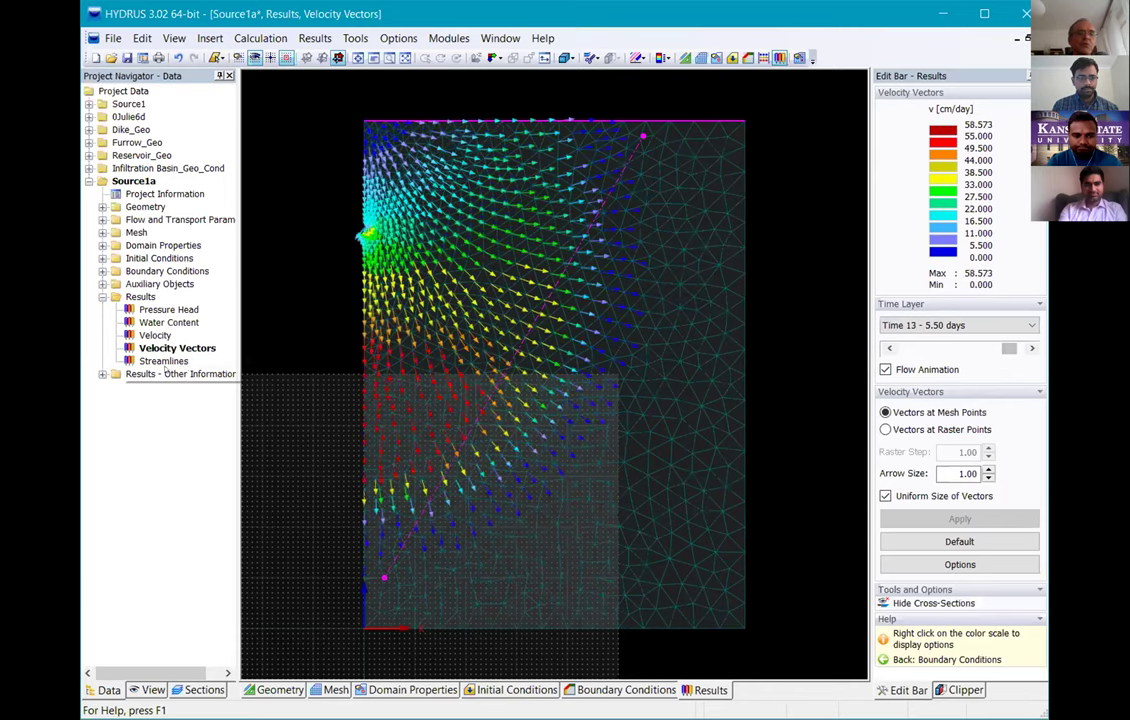
{"action": "left_click", "coordinate": [164, 364]}
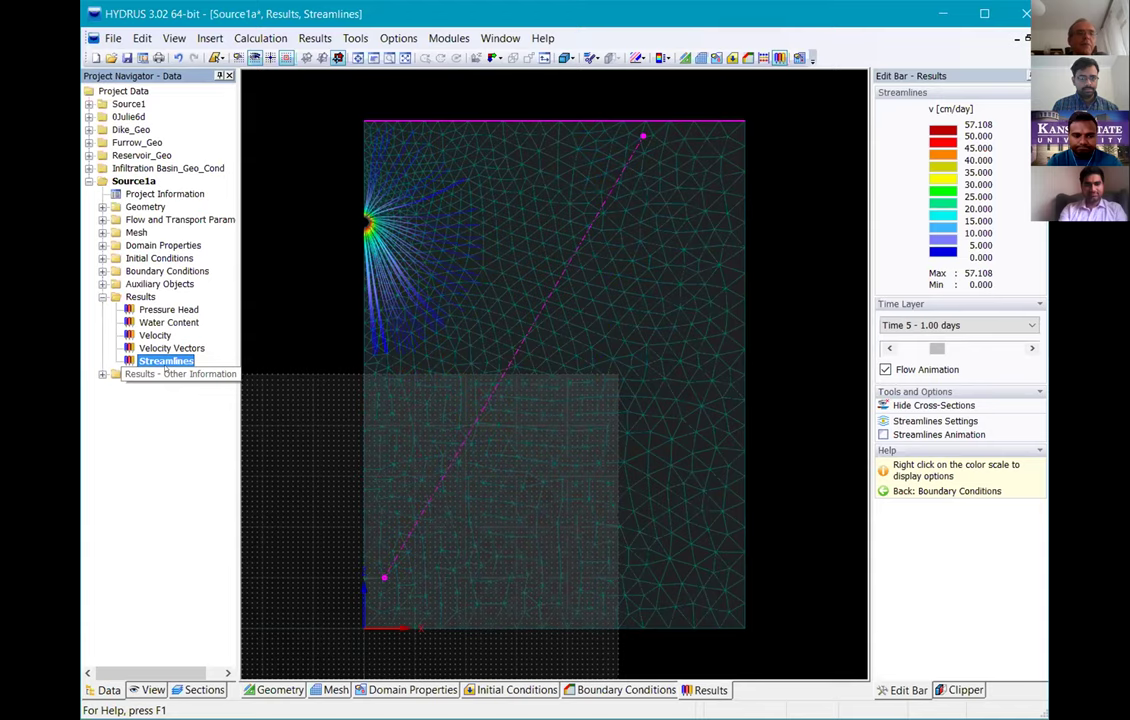
- Display the water content results and examine the color scale settings and the color choices for its red band
{"action": "left_click", "coordinate": [172, 323]}
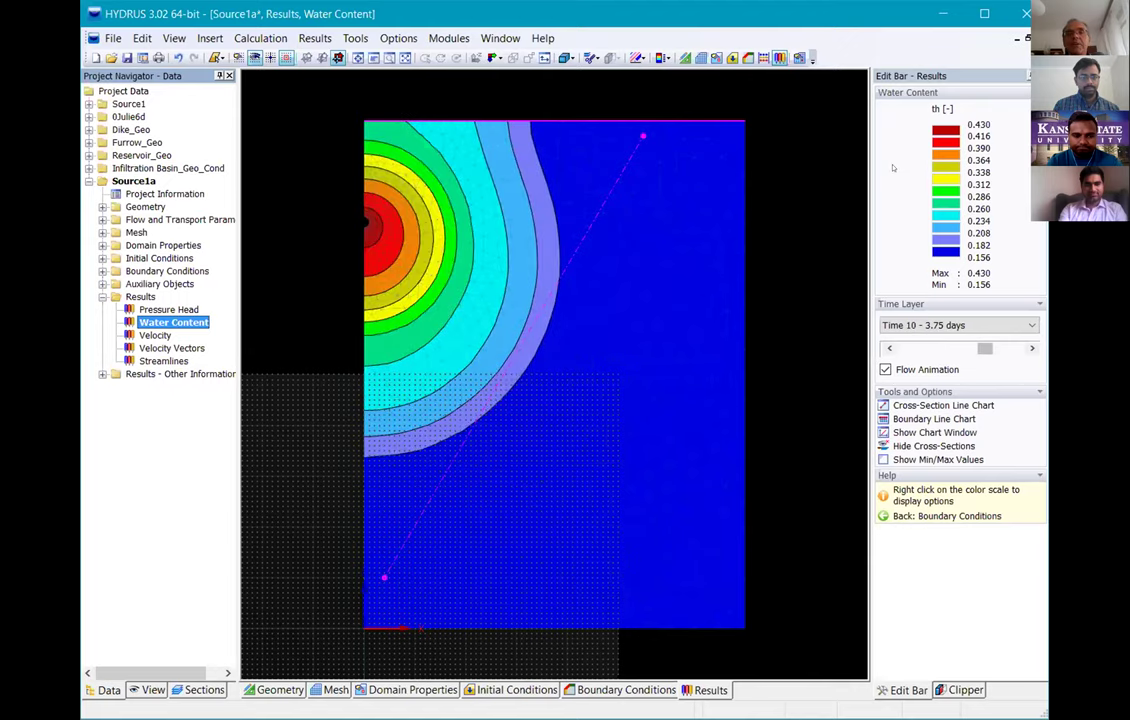
{"action": "double_click", "coordinate": [945, 175]}
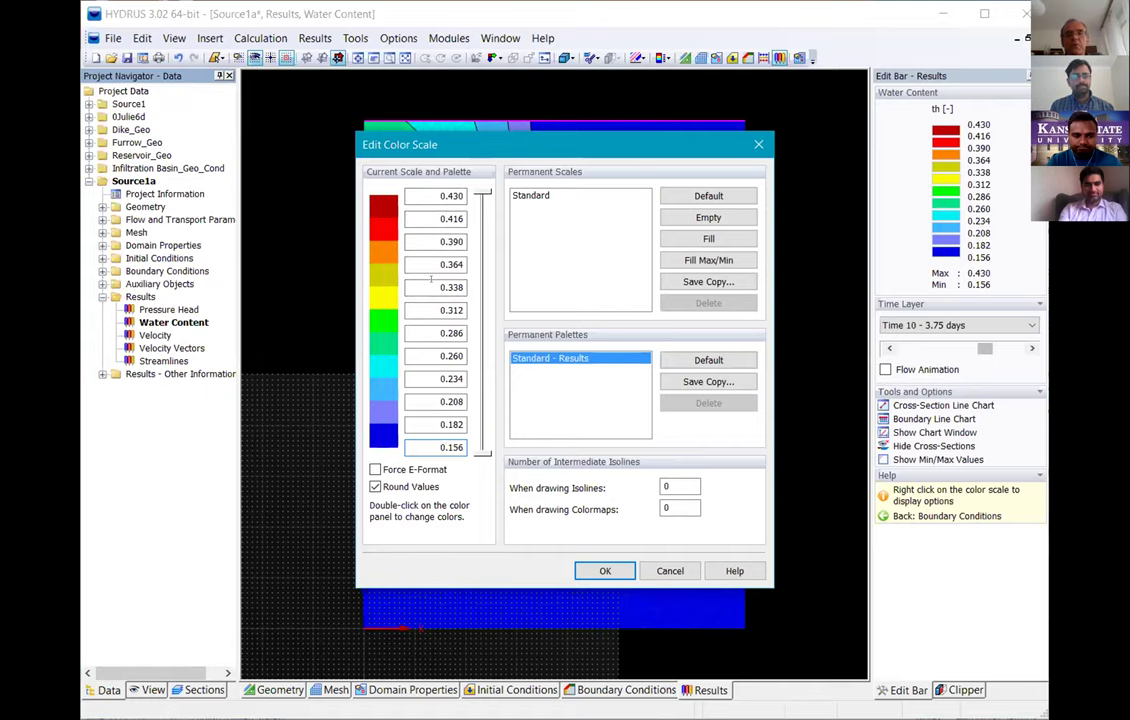
{"action": "double_click", "coordinate": [371, 226]}
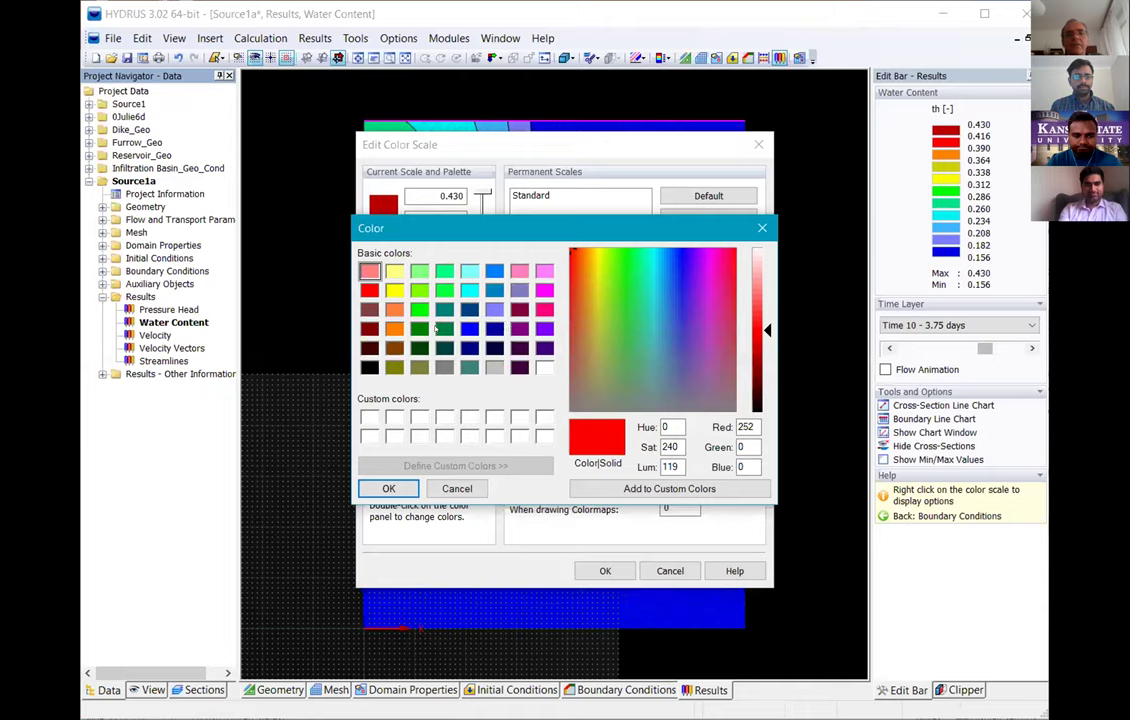
{"action": "left_click", "coordinate": [761, 229]}
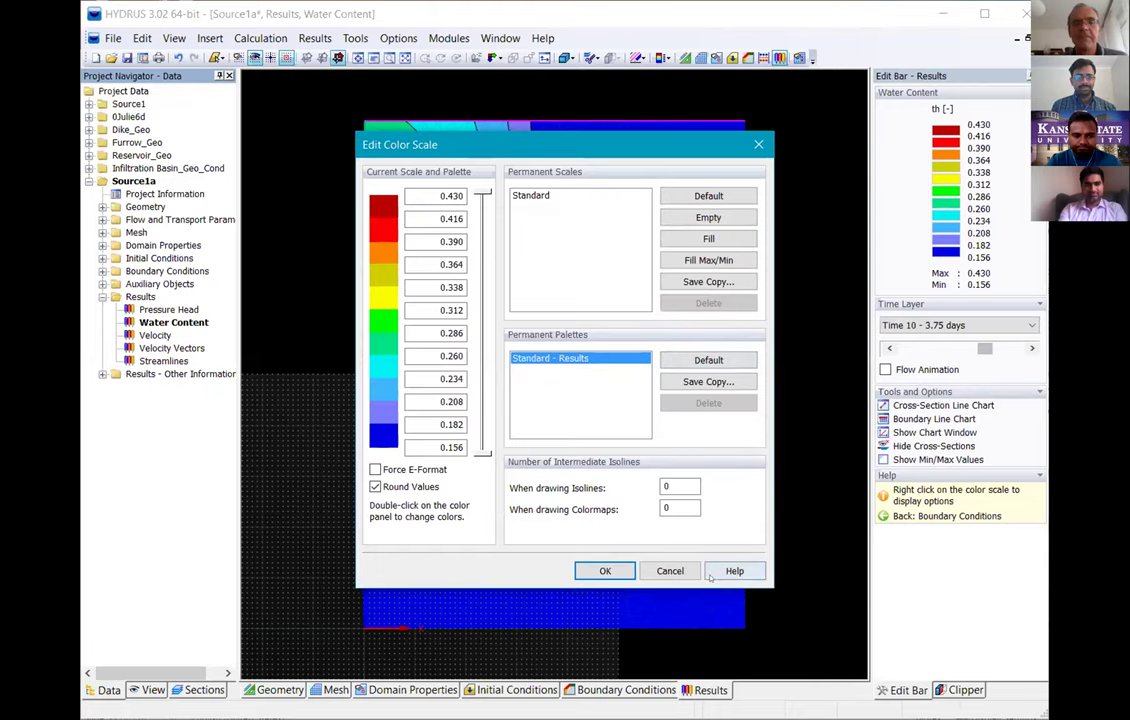
{"action": "left_click", "coordinate": [667, 573]}
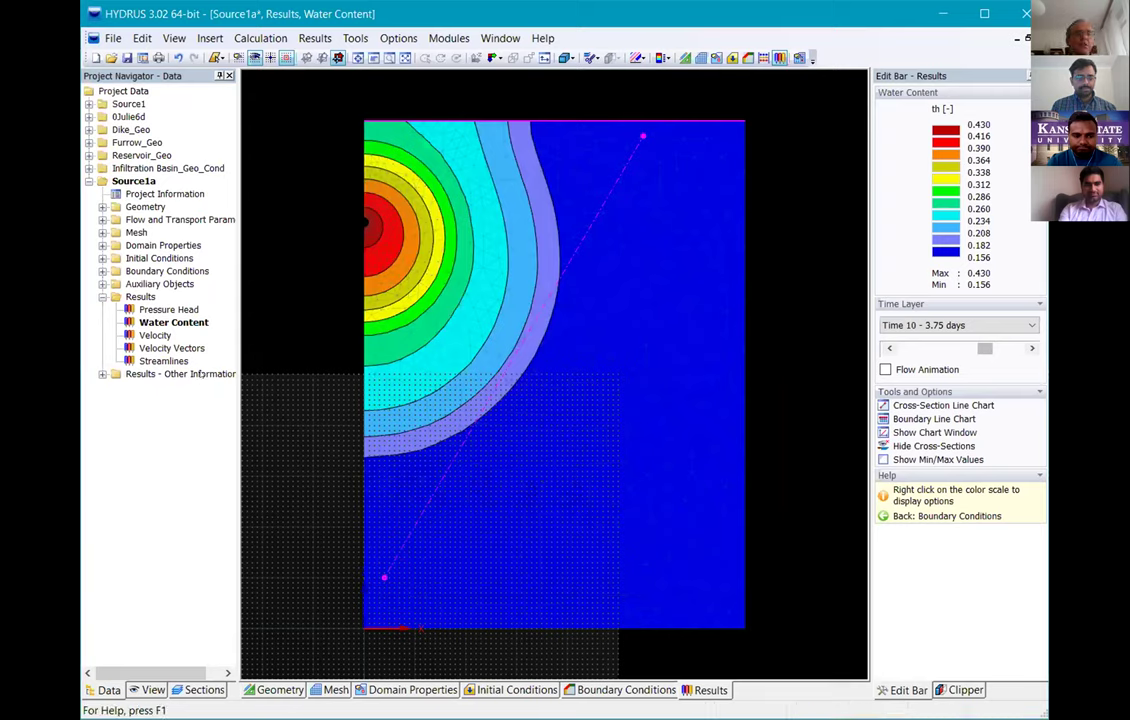
- Expand the additional results information, and switch the domain's material properties to editing on the FE-mesh
{"action": "left_click", "coordinate": [200, 373]}
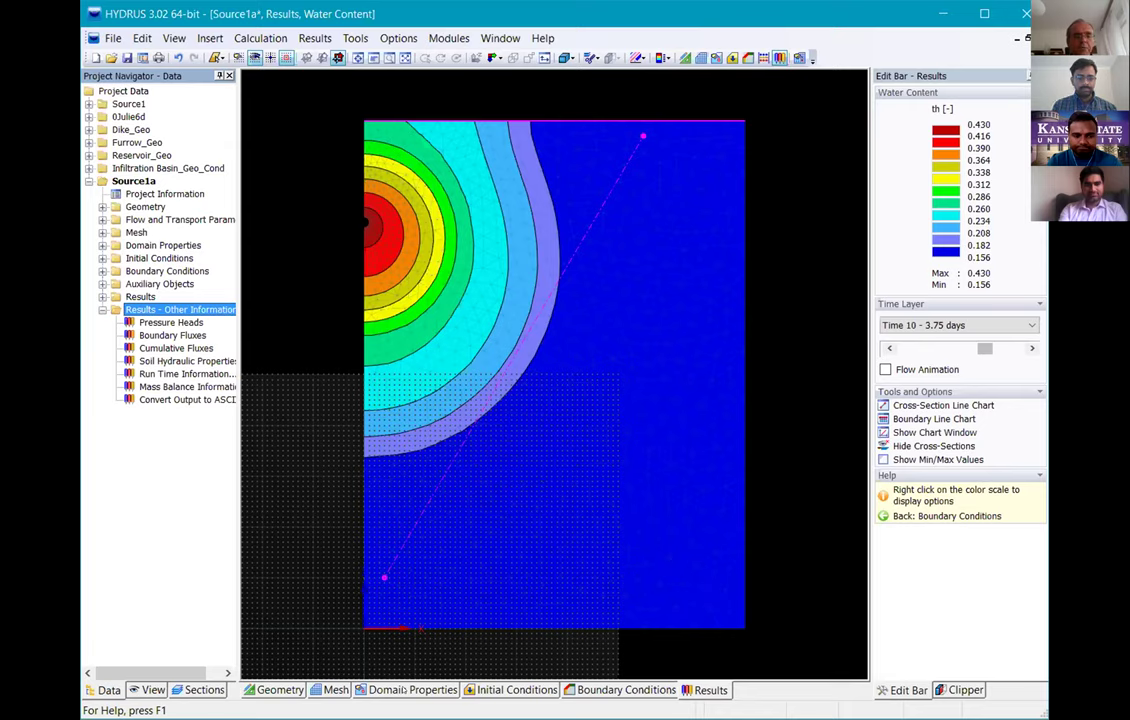
{"action": "left_click", "coordinate": [412, 690]}
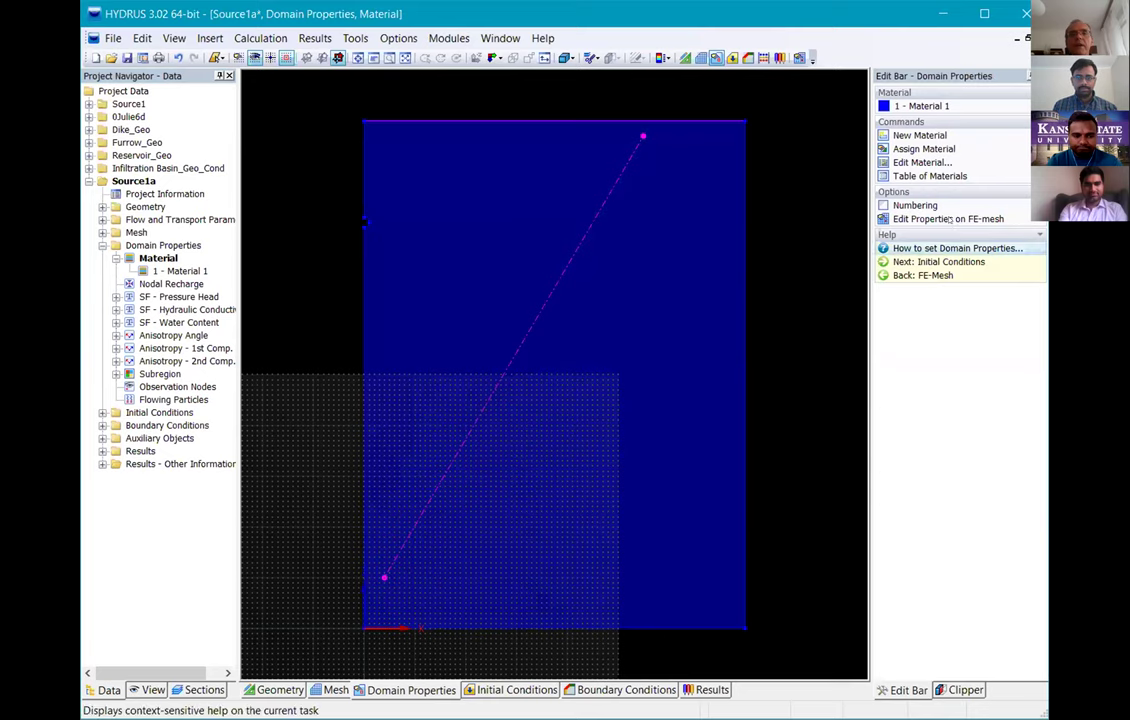
{"action": "left_click", "coordinate": [885, 219]}
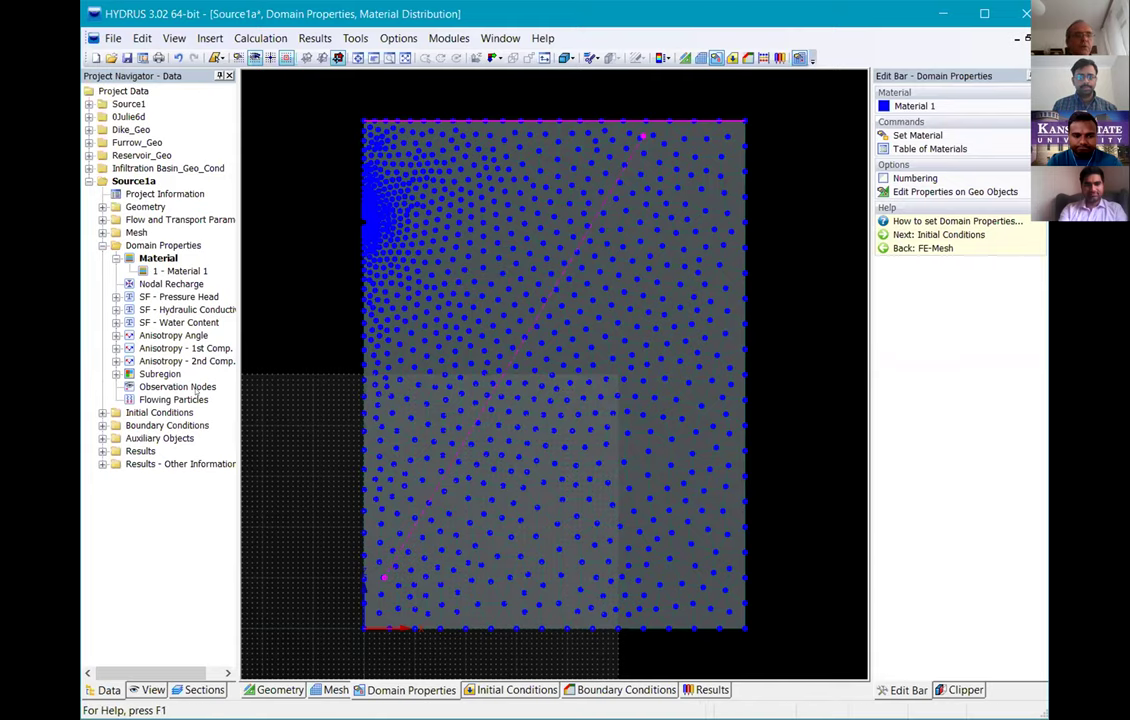
- Insert four observation nodes on a diagonal running down from the source, accepting deletion of the results, and recalculate the project
{"action": "left_click", "coordinate": [197, 390]}
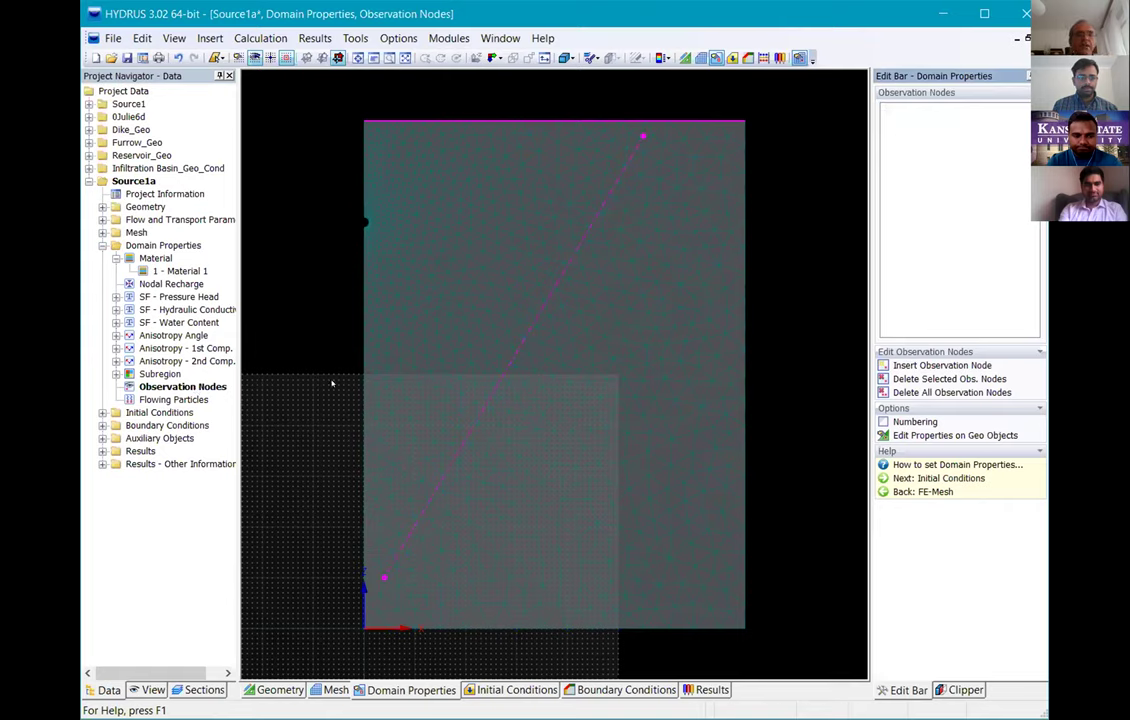
{"action": "left_click", "coordinate": [942, 365]}
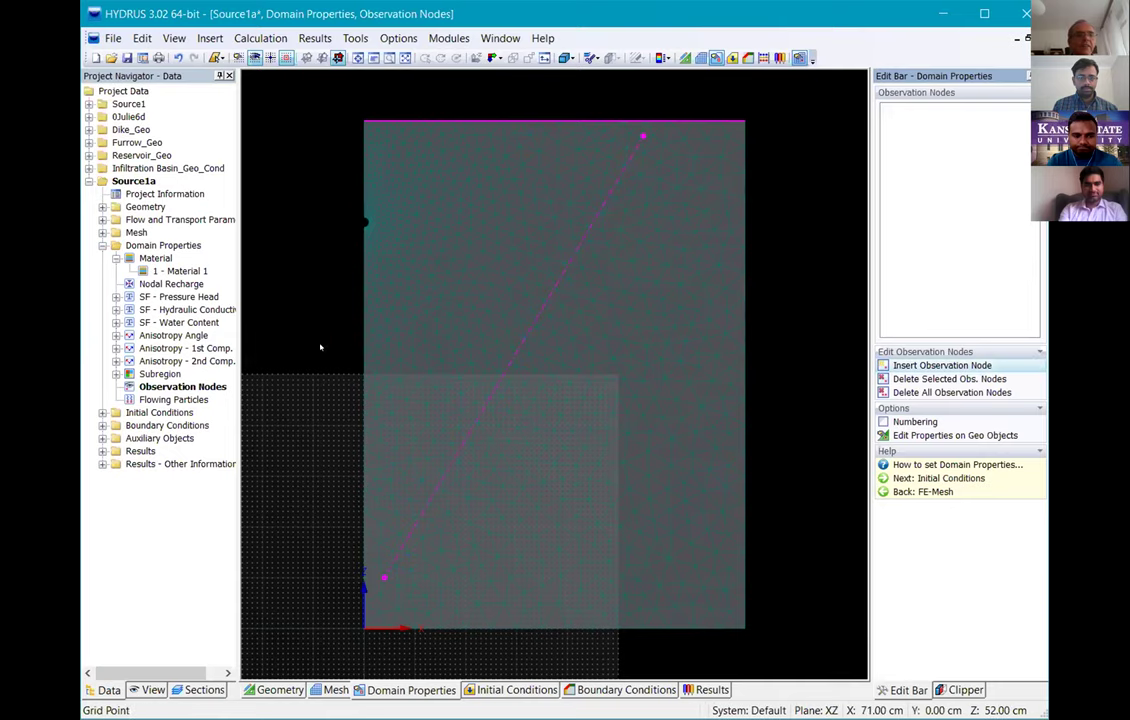
{"action": "left_click", "coordinate": [896, 366]}
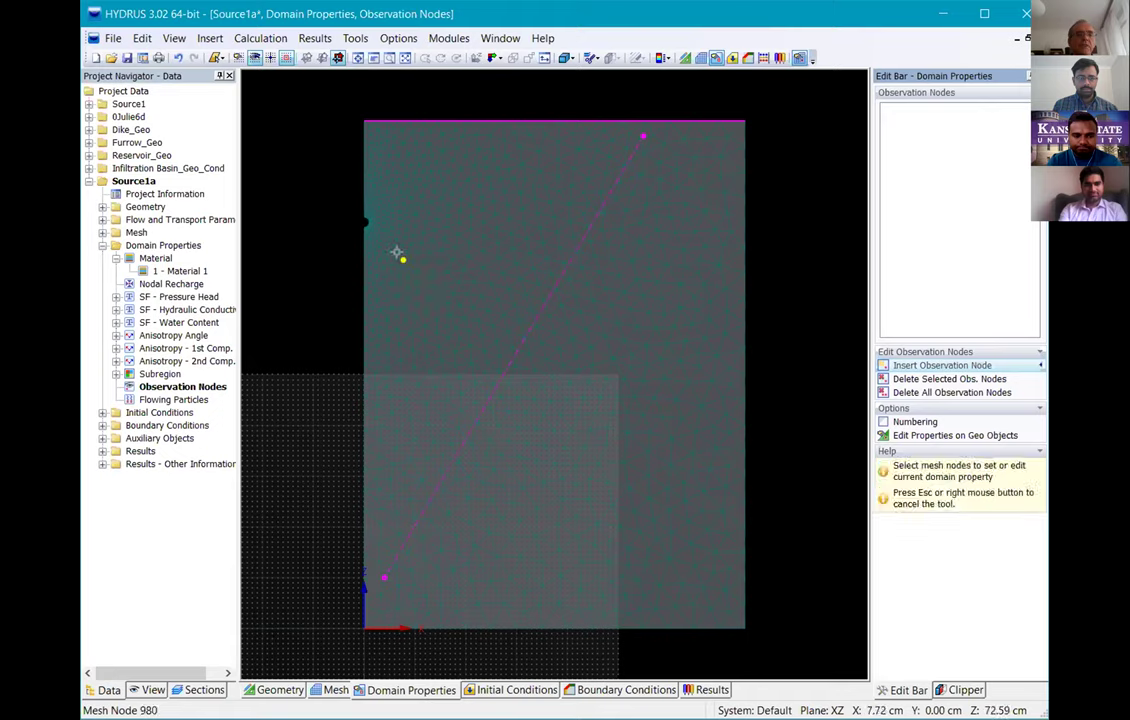
{"action": "left_click", "coordinate": [446, 314]}
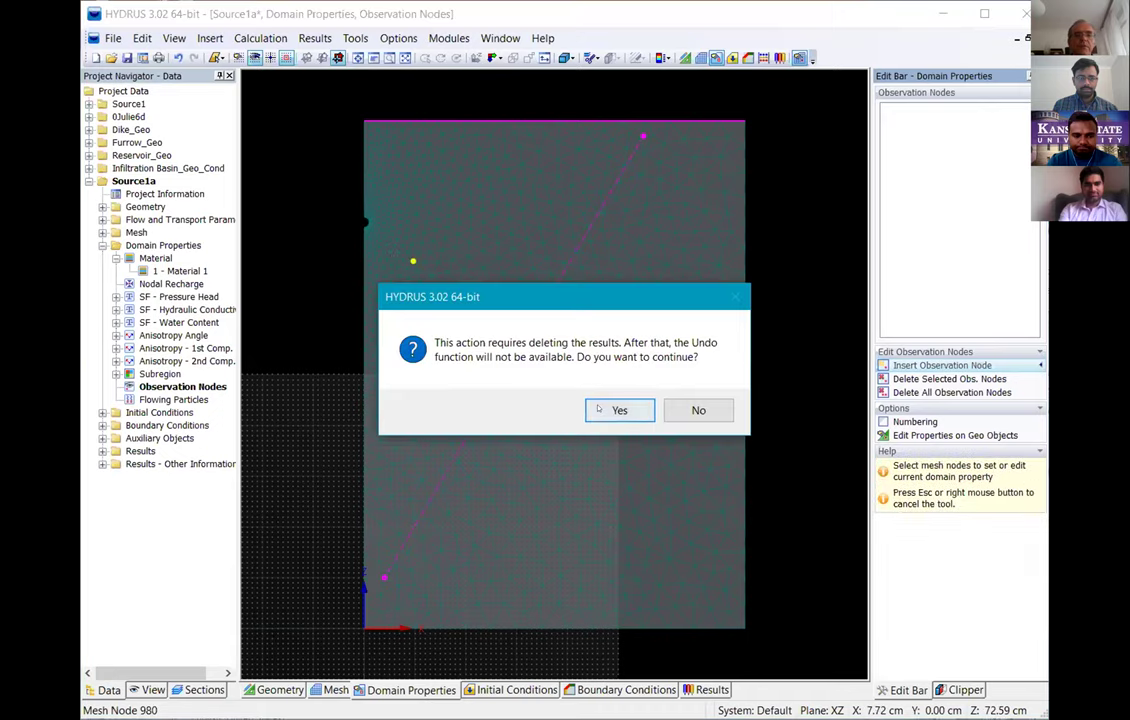
{"action": "left_click", "coordinate": [600, 409]}
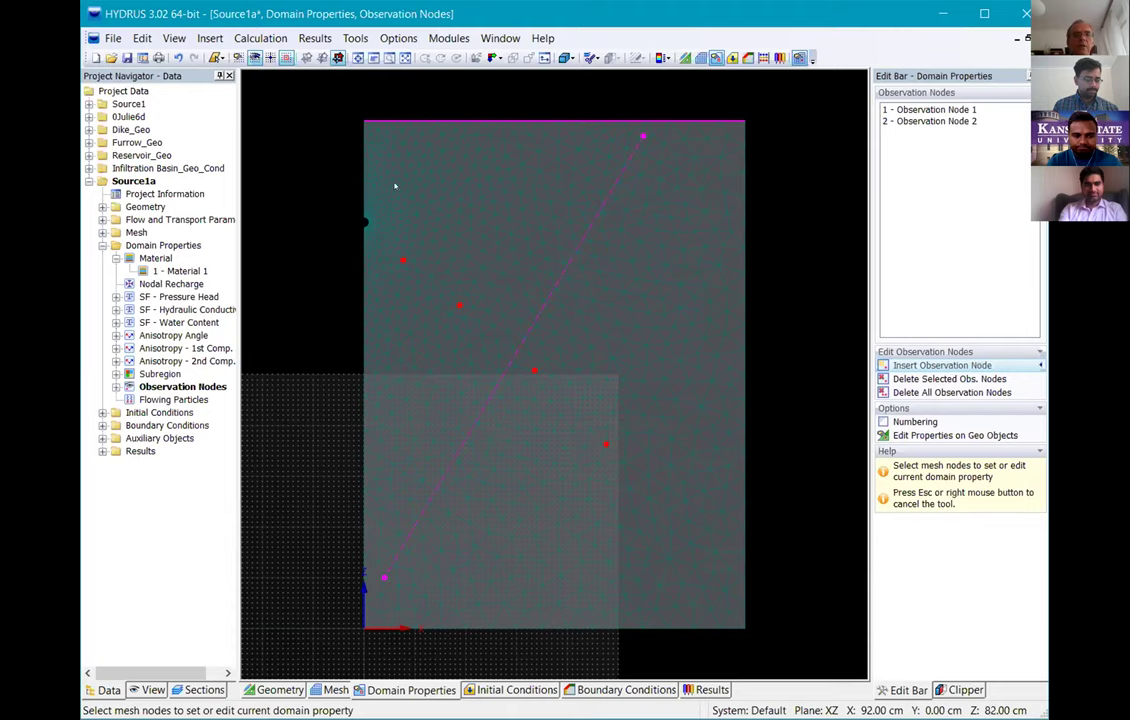
{"action": "key", "text": "Escape"}
{"action": "key", "text": "ctrl+s"}
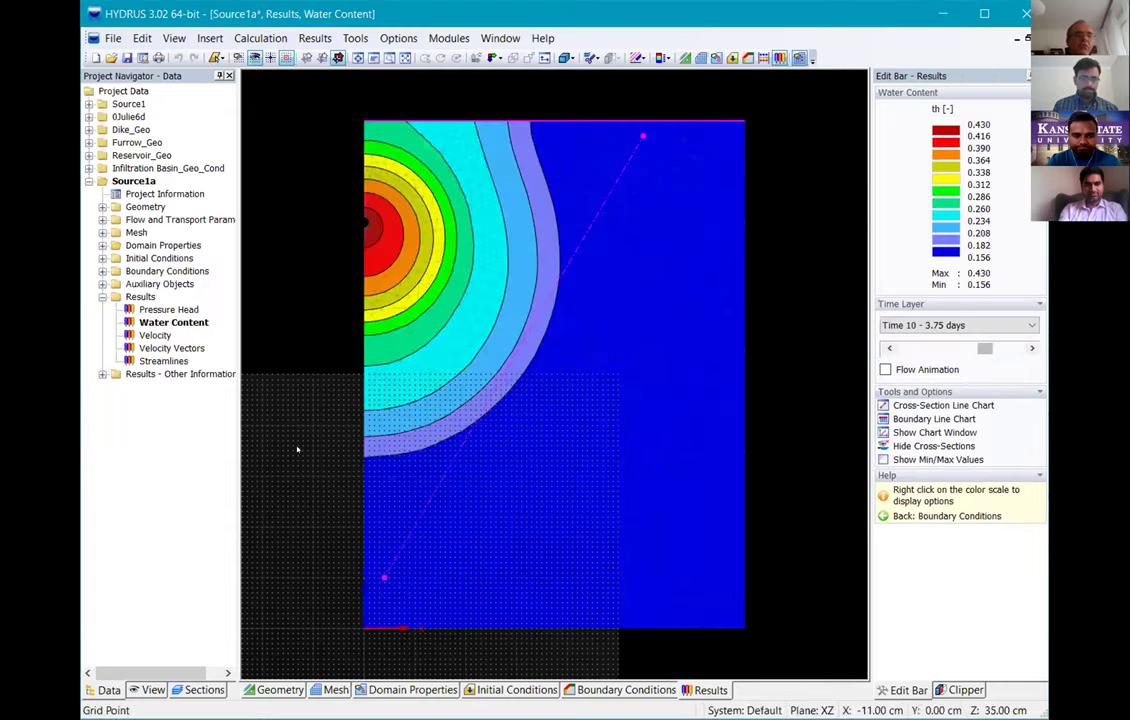
- Review the observation node charts of pressure head, water content and temperature over time
{"action": "left_click", "coordinate": [208, 373]}
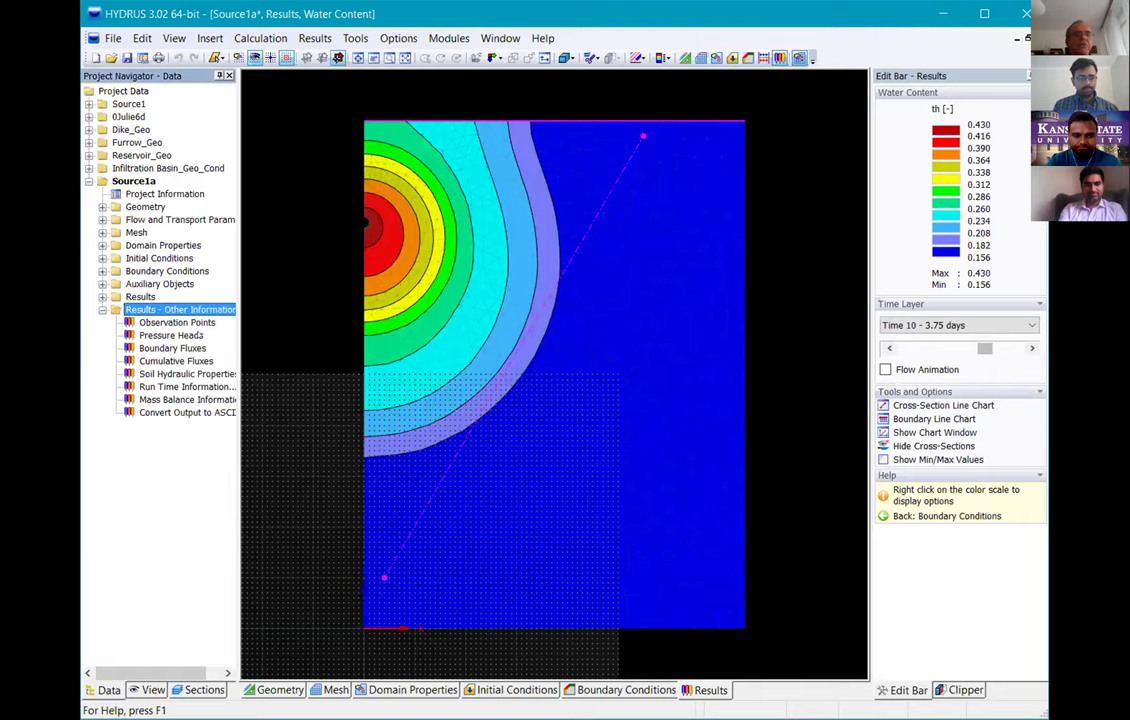
{"action": "left_click", "coordinate": [195, 322]}
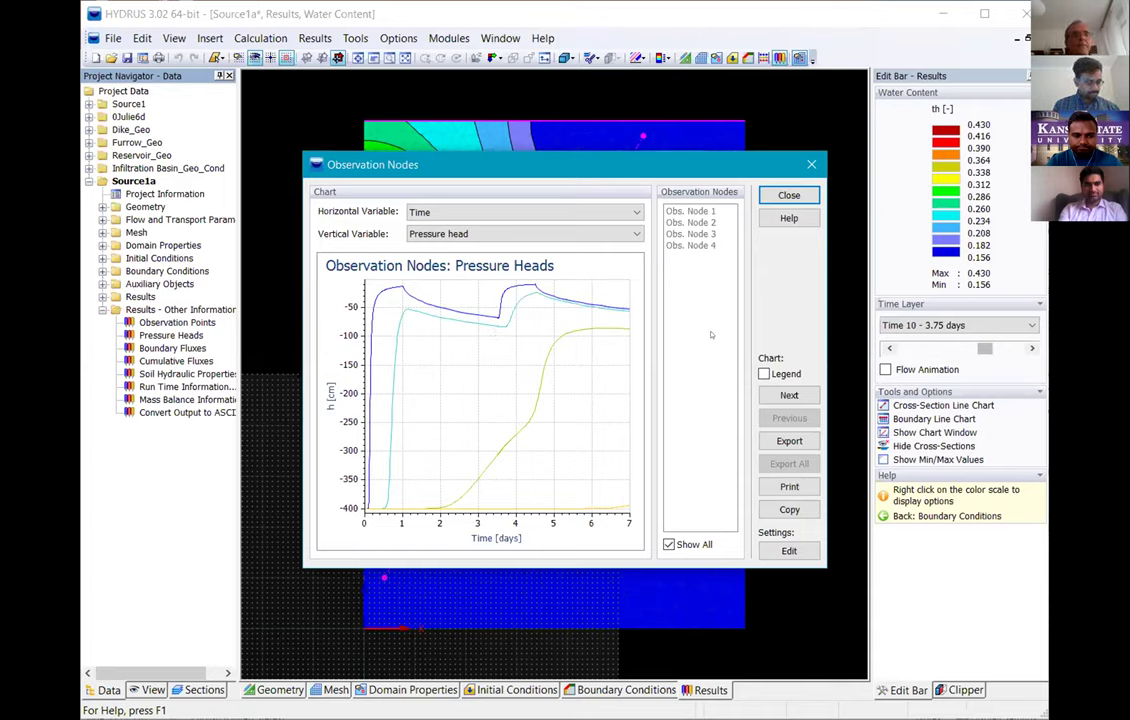
{"action": "left_click", "coordinate": [789, 395]}
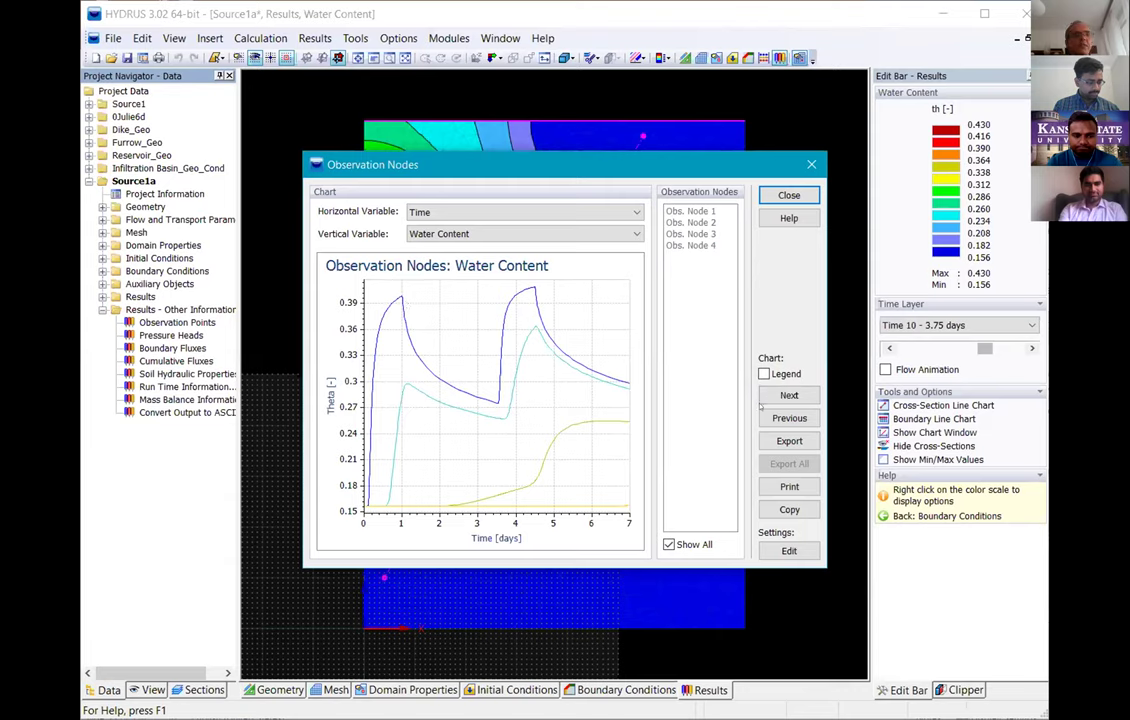
{"action": "left_click", "coordinate": [788, 395]}
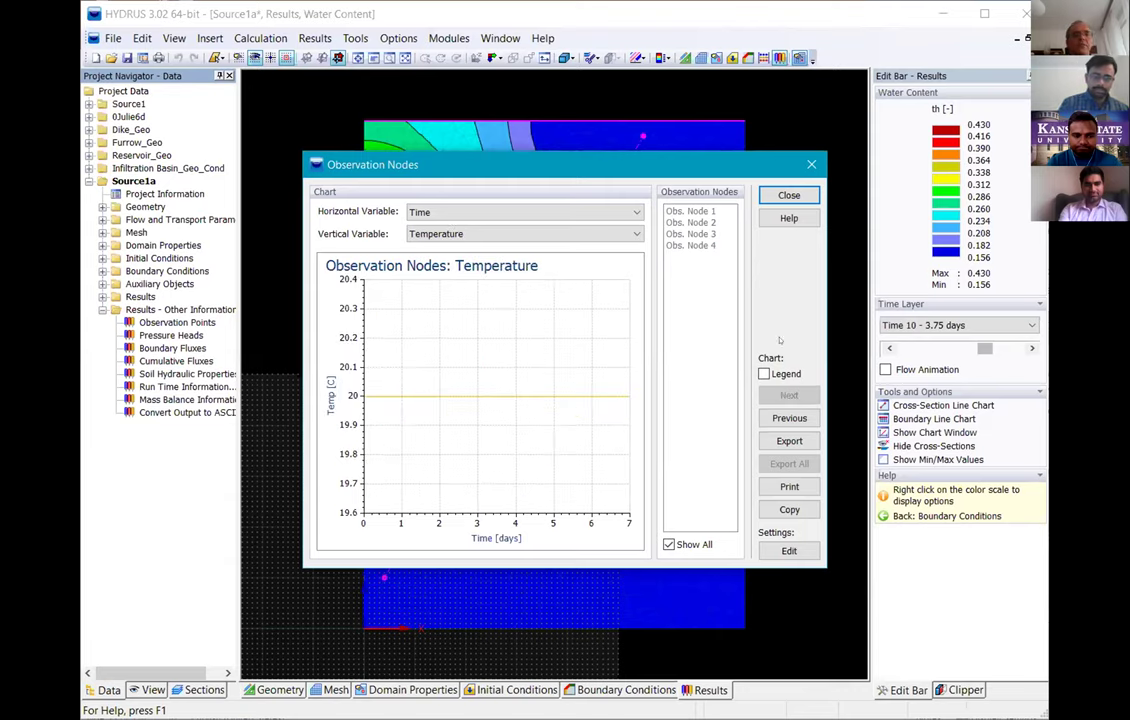
{"action": "left_click", "coordinate": [789, 195]}
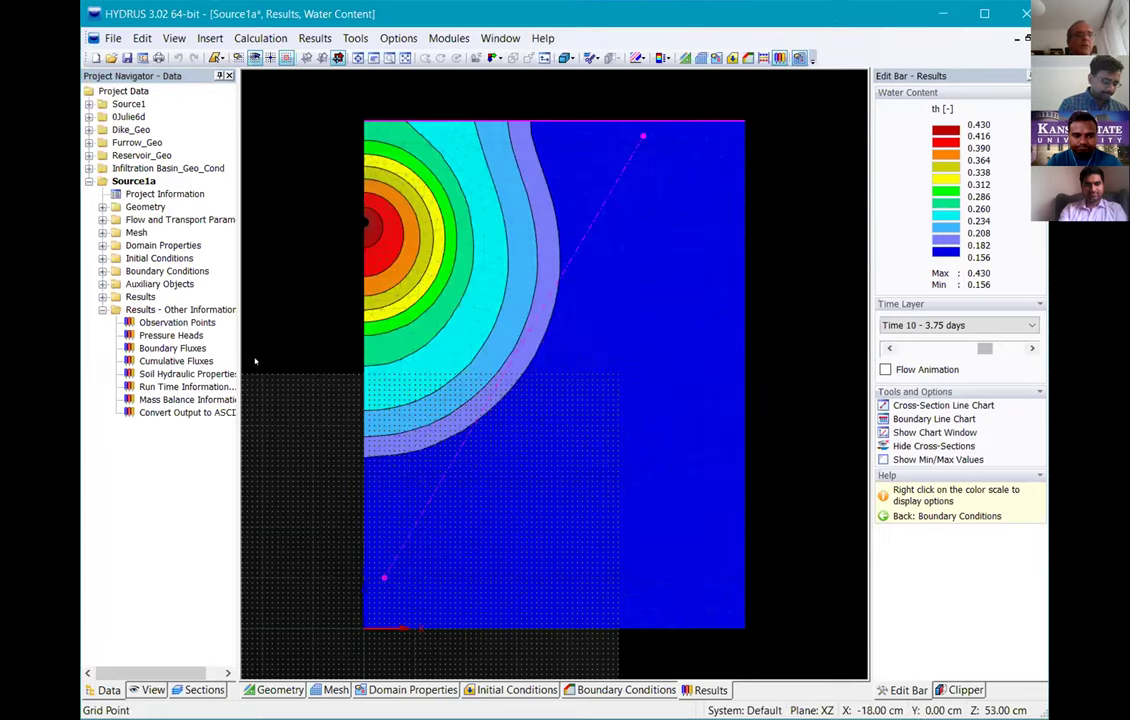
- Chart boundary fluxes Variable Flux 1 and Free or Deep Drainage Boundary Flux over time, and display water content at 7.00 days
{"action": "double_click", "coordinate": [175, 348]}
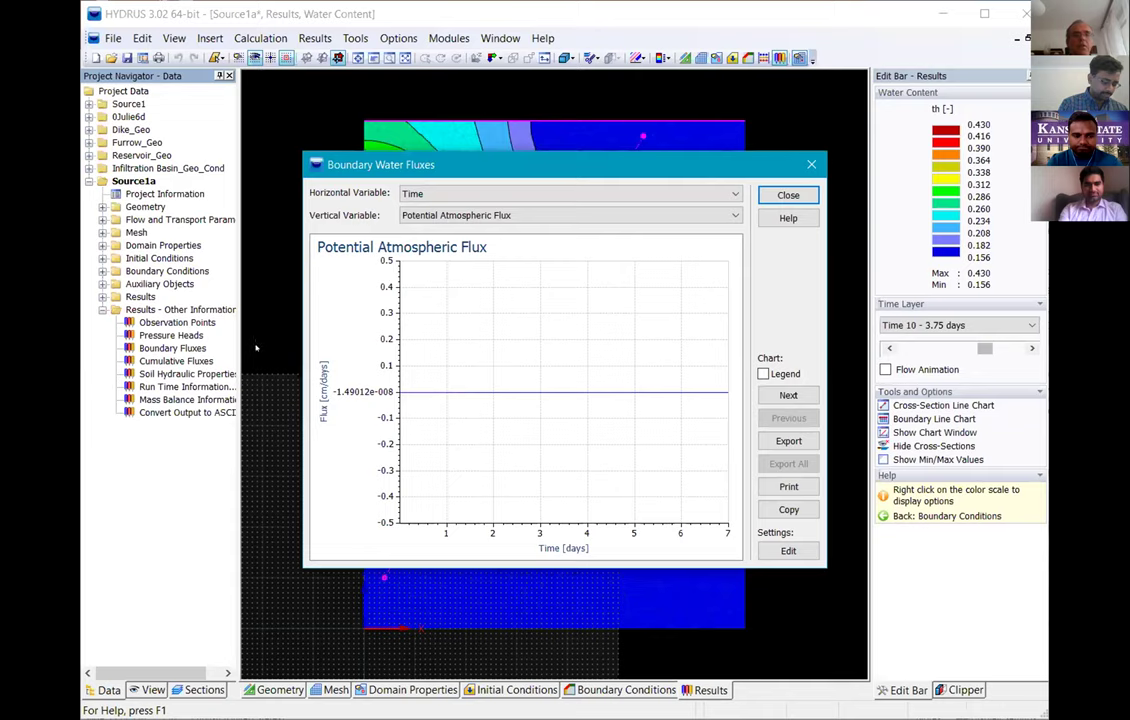
{"action": "left_click", "coordinate": [462, 214]}
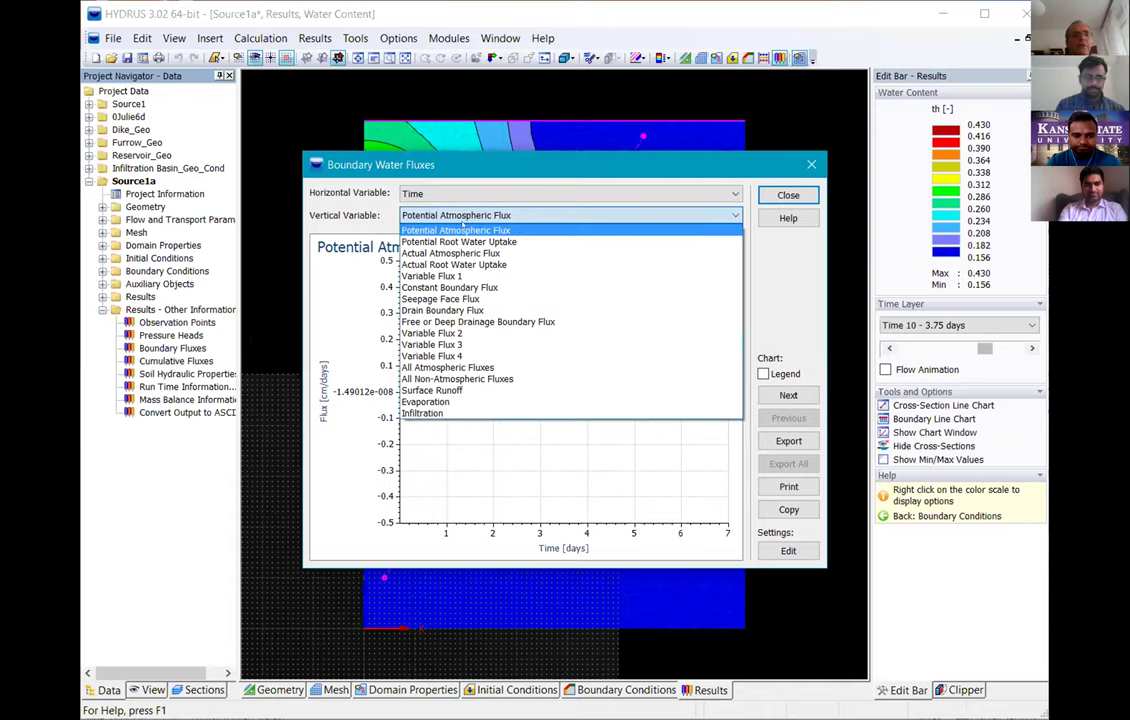
{"action": "left_click", "coordinate": [461, 275]}
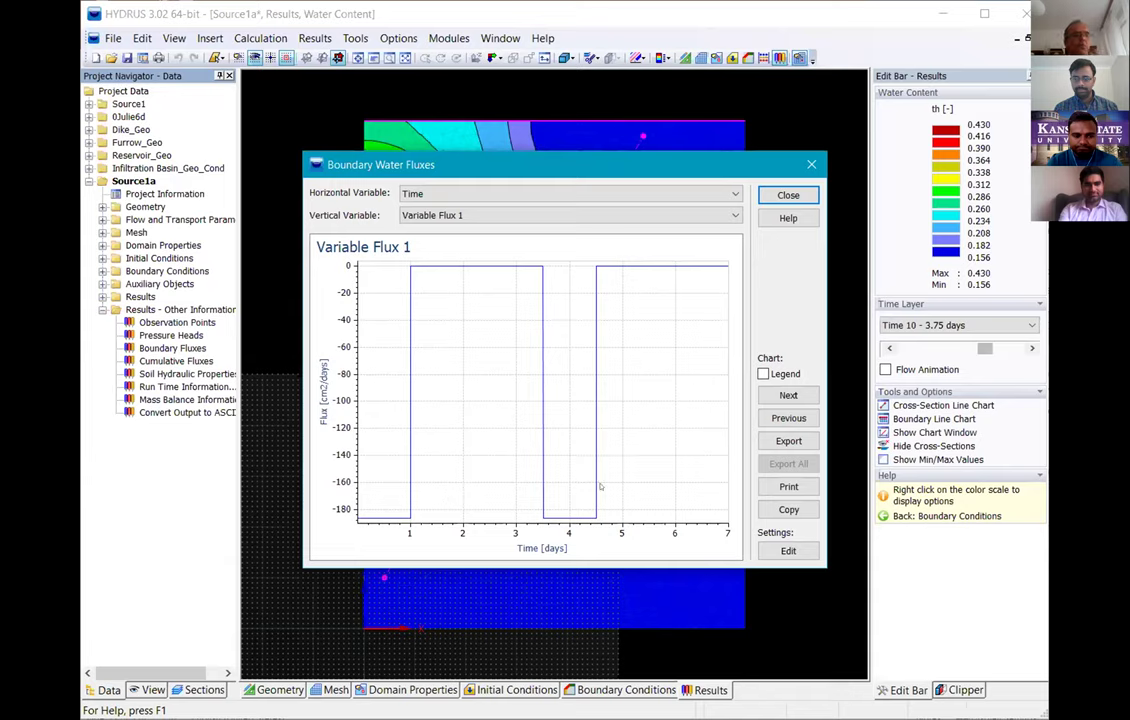
{"action": "left_click", "coordinate": [702, 215]}
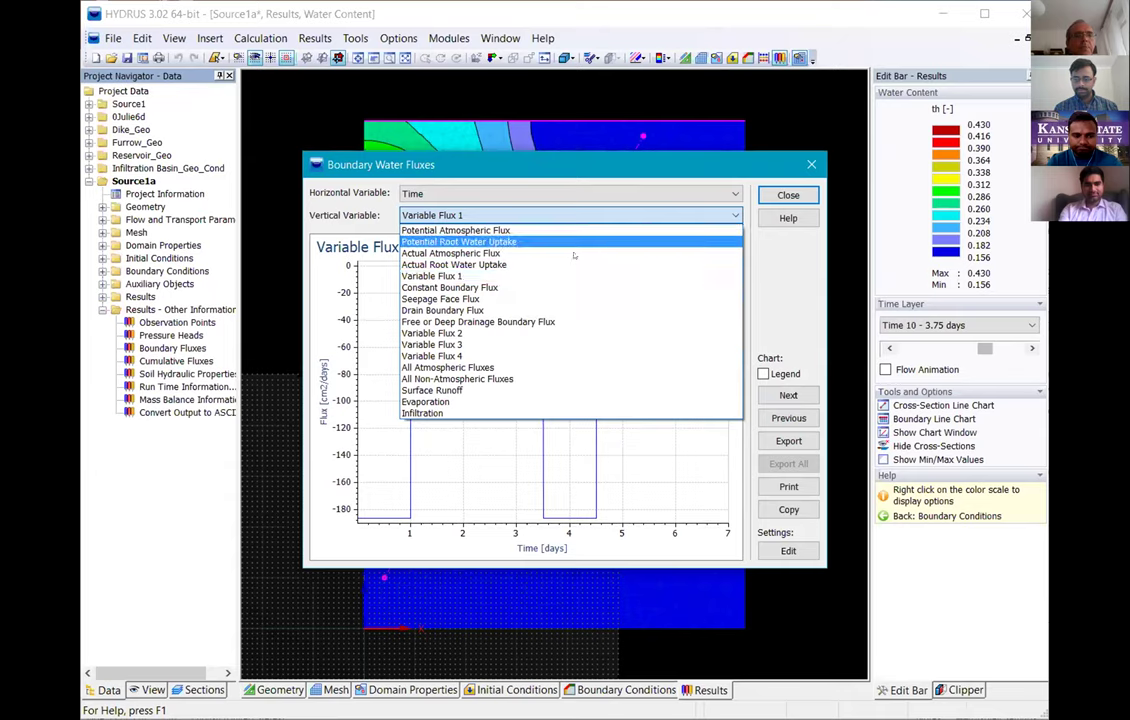
{"action": "left_click", "coordinate": [497, 320]}
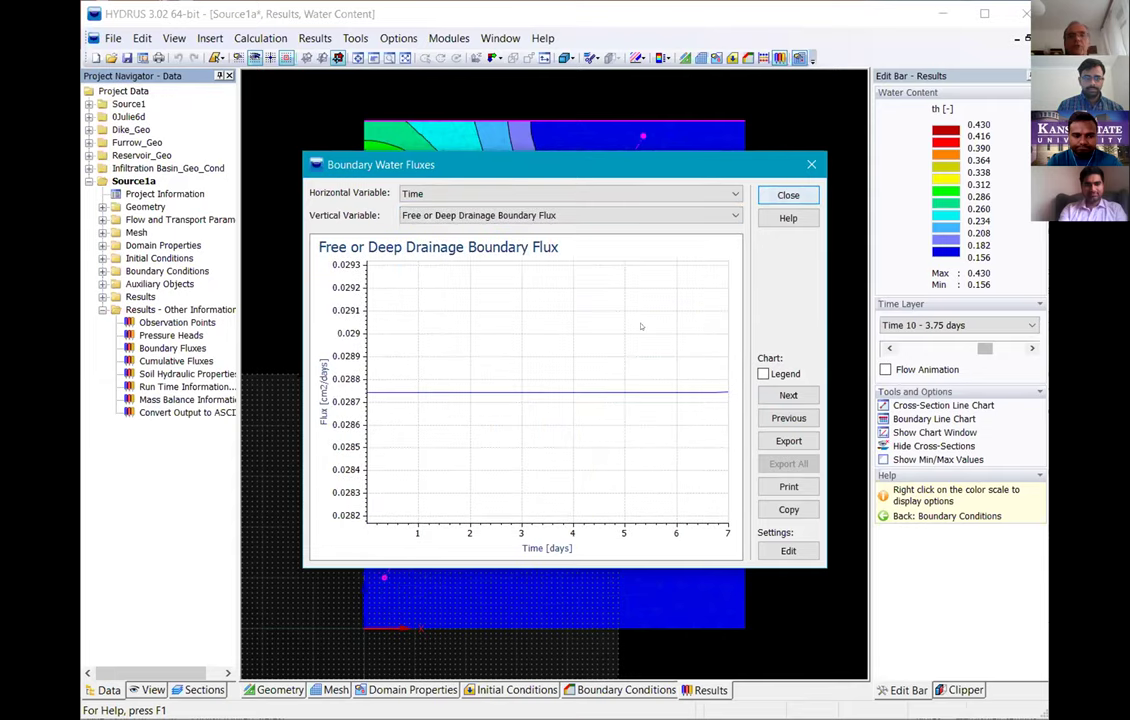
{"action": "key", "text": "Escape"}
{"action": "left_click", "coordinate": [1000, 348]}
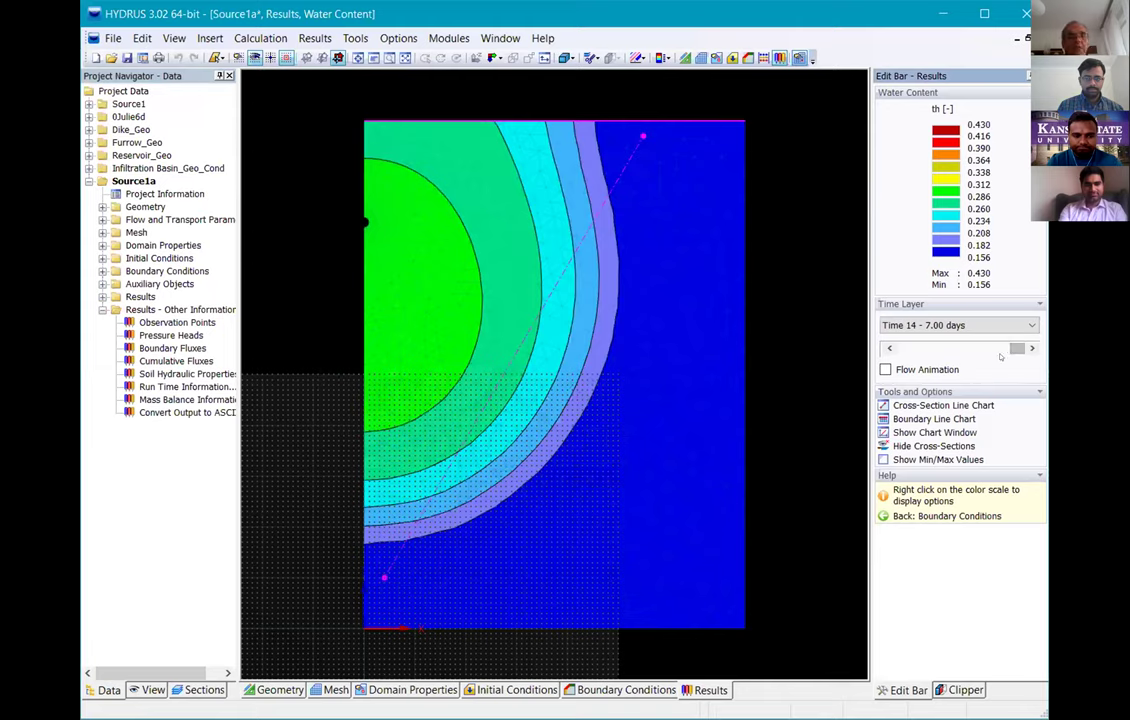
- Chart the soil hydraulic properties against log pressure head, viewing water content and hydraulic conductivity
{"action": "double_click", "coordinate": [186, 376]}
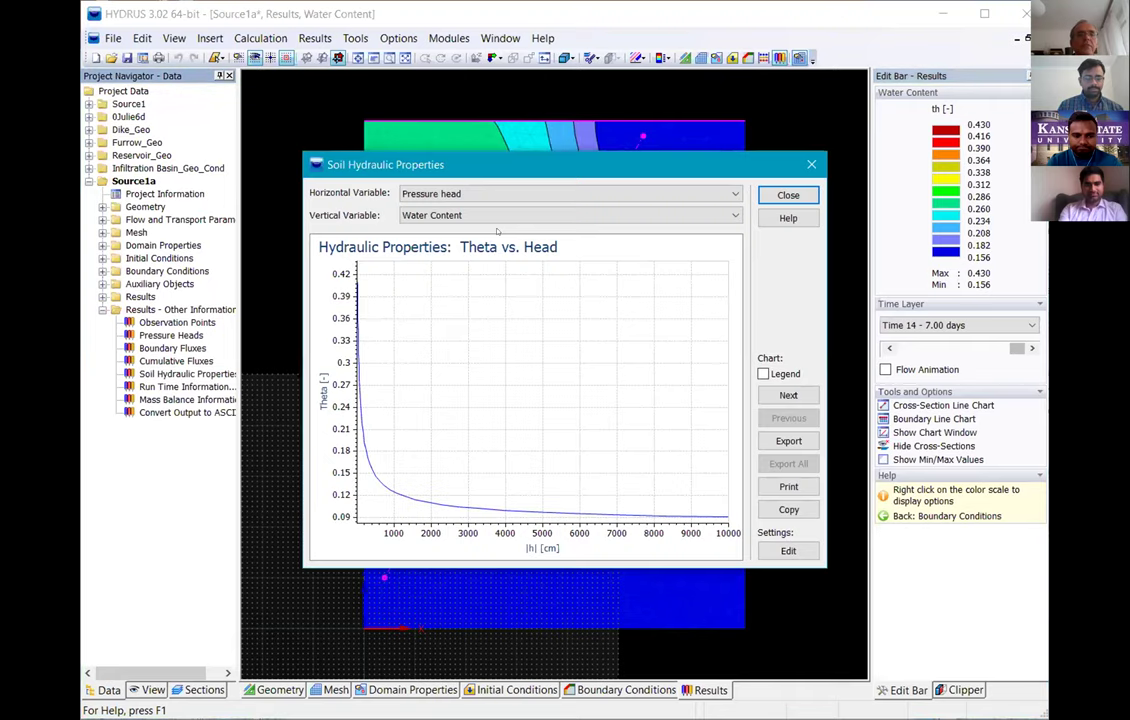
{"action": "left_click", "coordinate": [496, 194]}
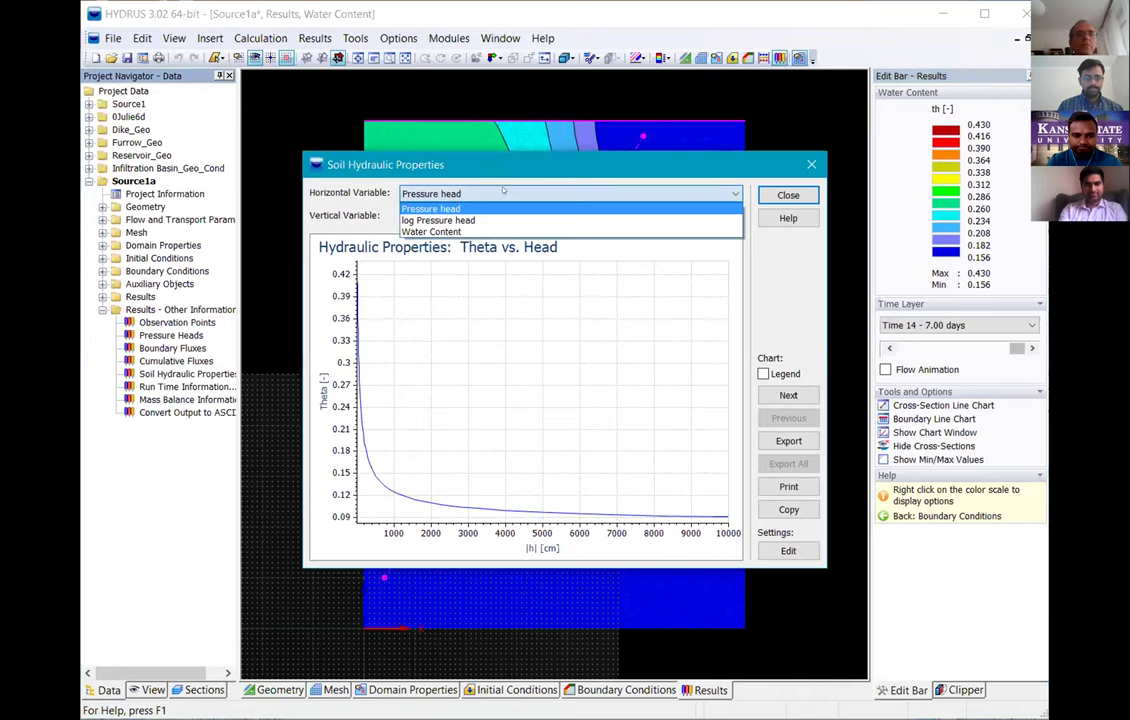
{"action": "left_click", "coordinate": [495, 218]}
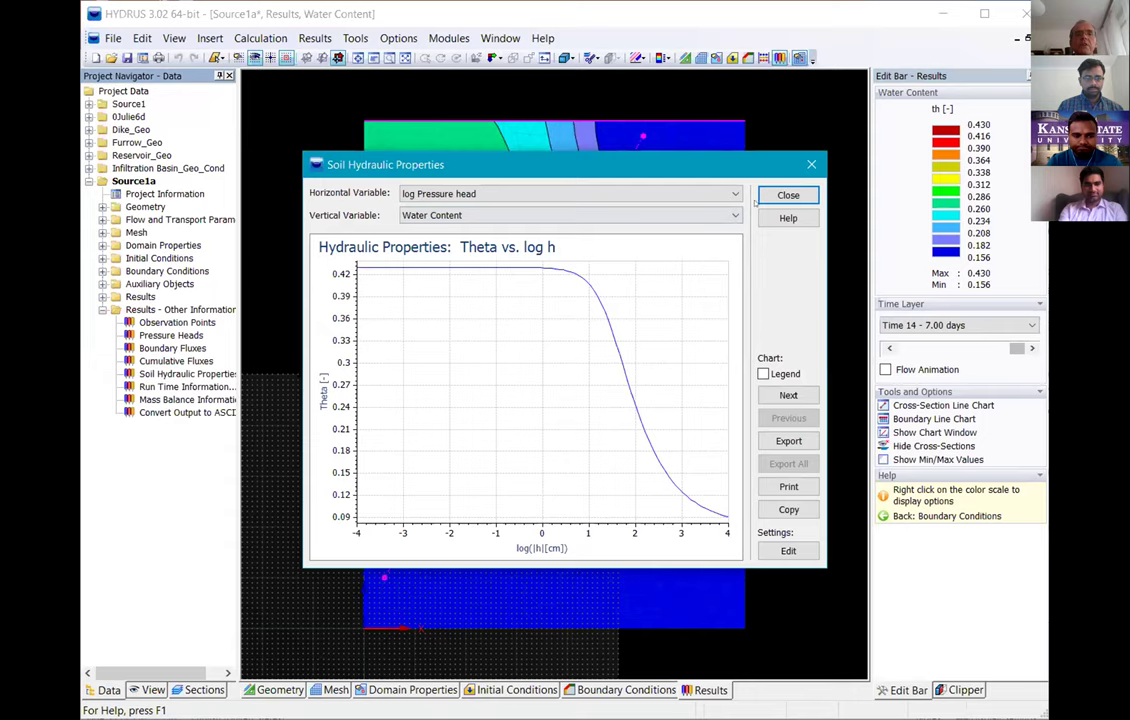
{"action": "left_click", "coordinate": [574, 215]}
{"action": "left_click", "coordinate": [540, 249]}
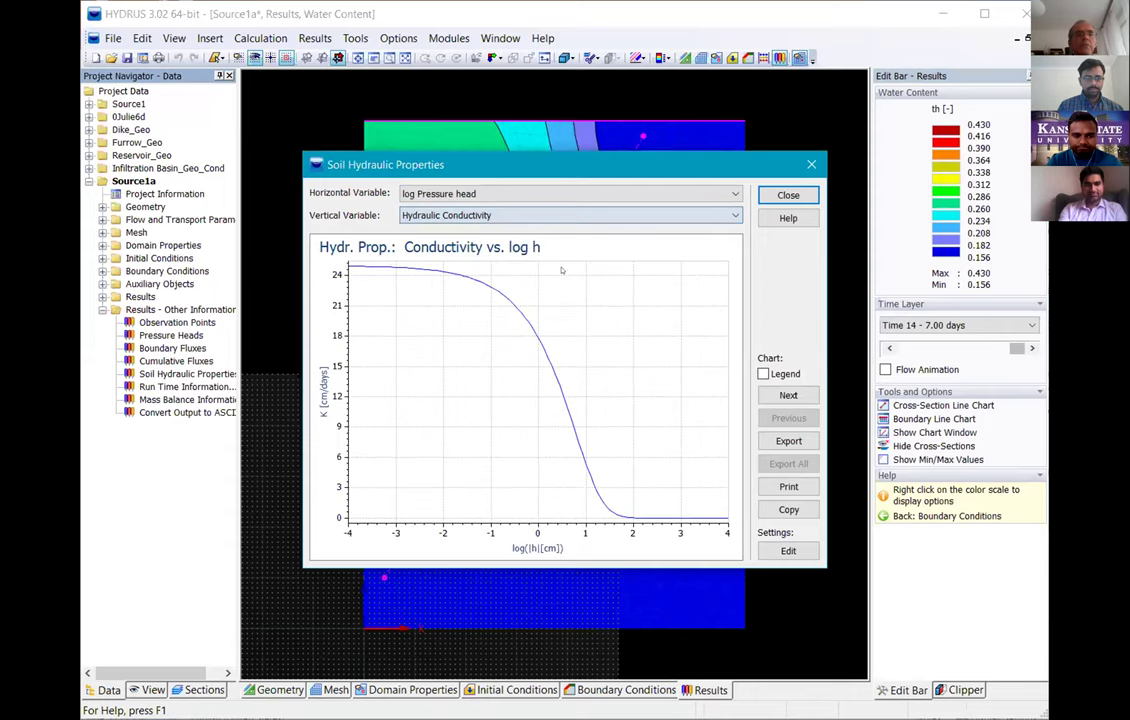
{"action": "left_click", "coordinate": [550, 215]}
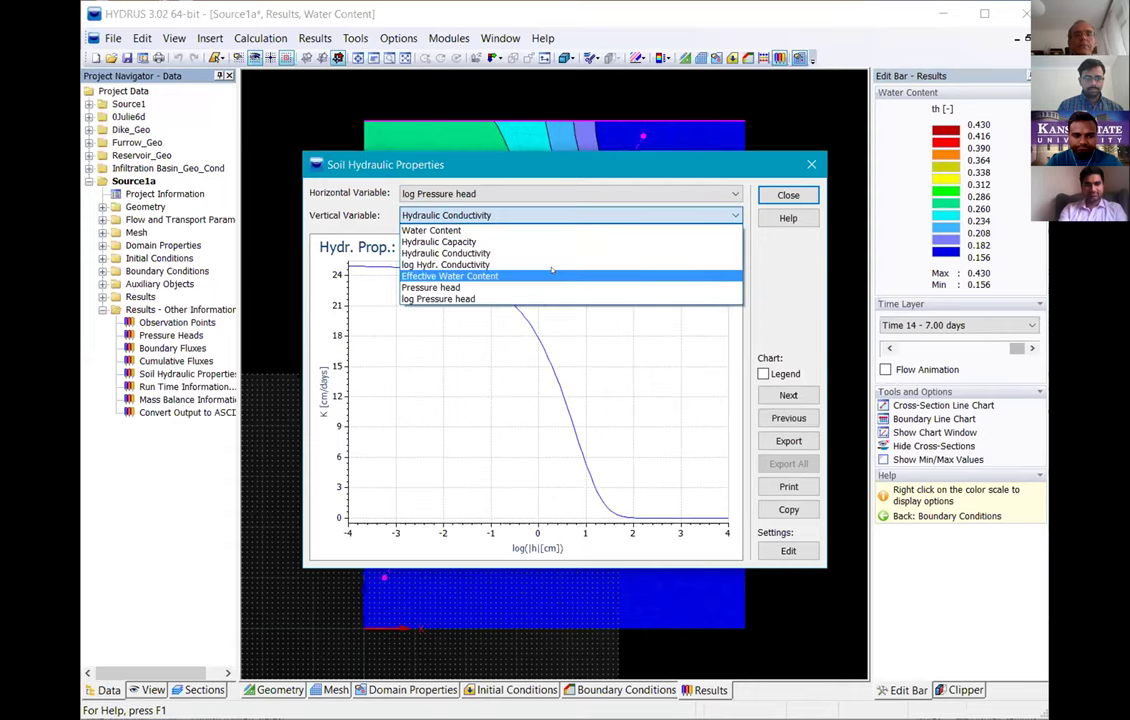
{"action": "left_click", "coordinate": [551, 271]}
{"action": "left_click", "coordinate": [772, 198]}
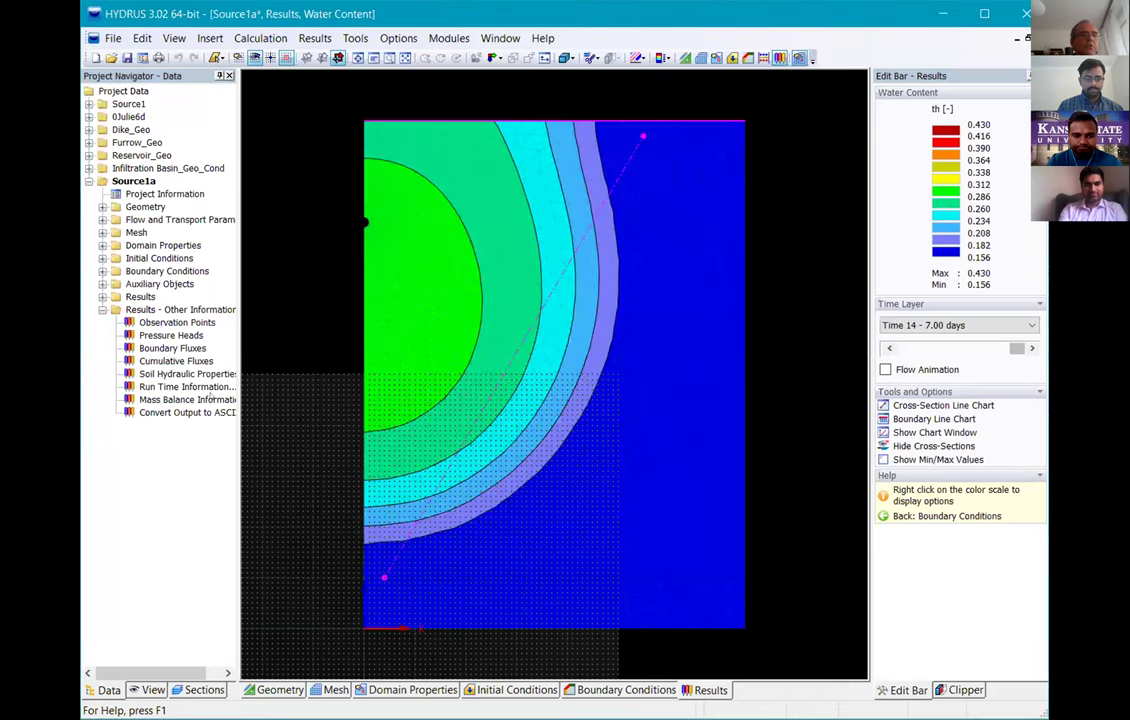
- Examine the relative water balance error (WatBalR) at time 7.0 in the mass balance information
{"action": "left_click", "coordinate": [205, 399]}
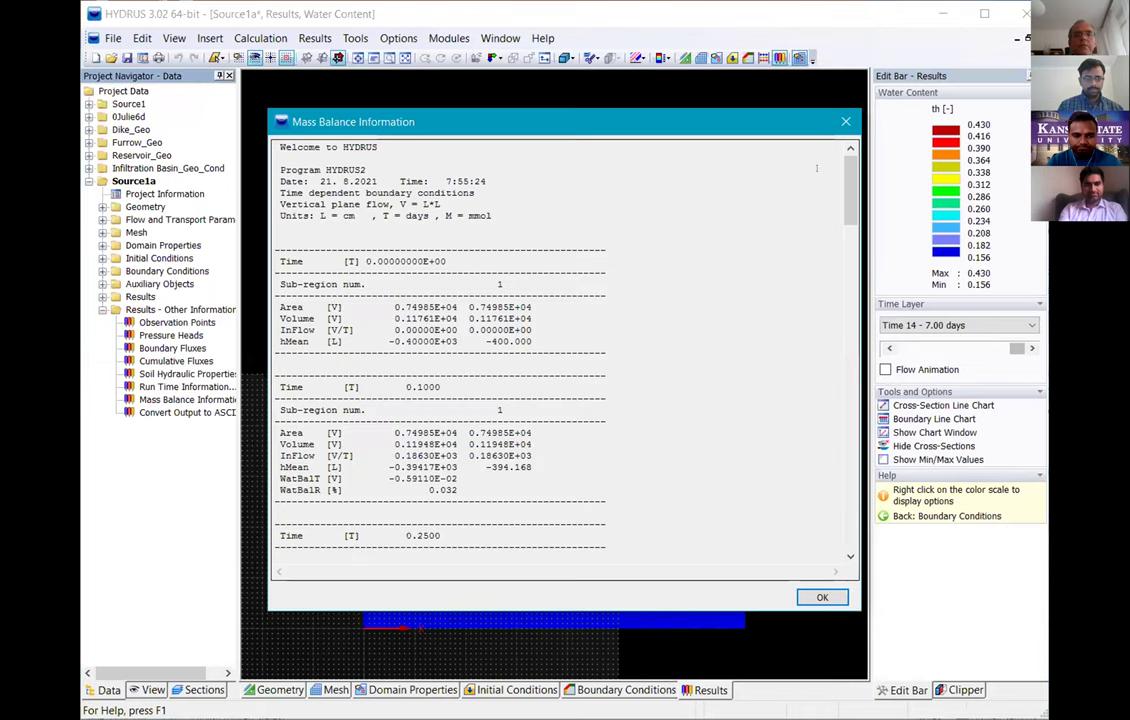
{"action": "left_click_drag", "start_coordinate": [849, 175], "coordinate": [849, 520]}
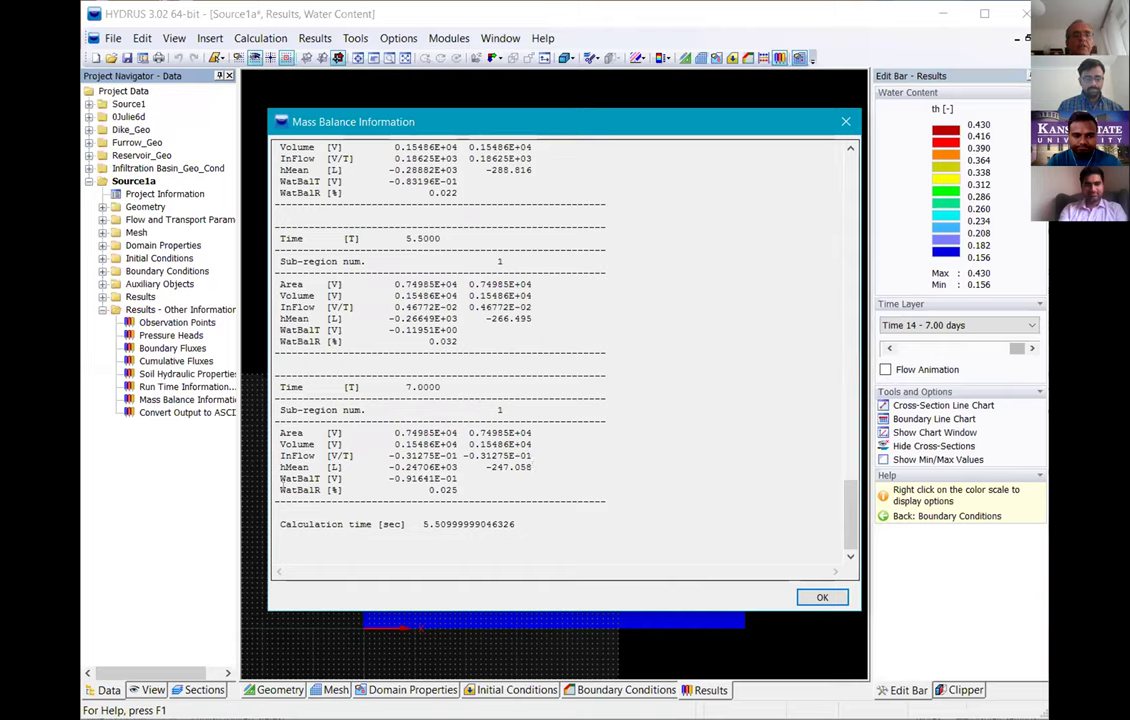
{"action": "left_click_drag", "start_coordinate": [280, 490], "coordinate": [348, 490]}
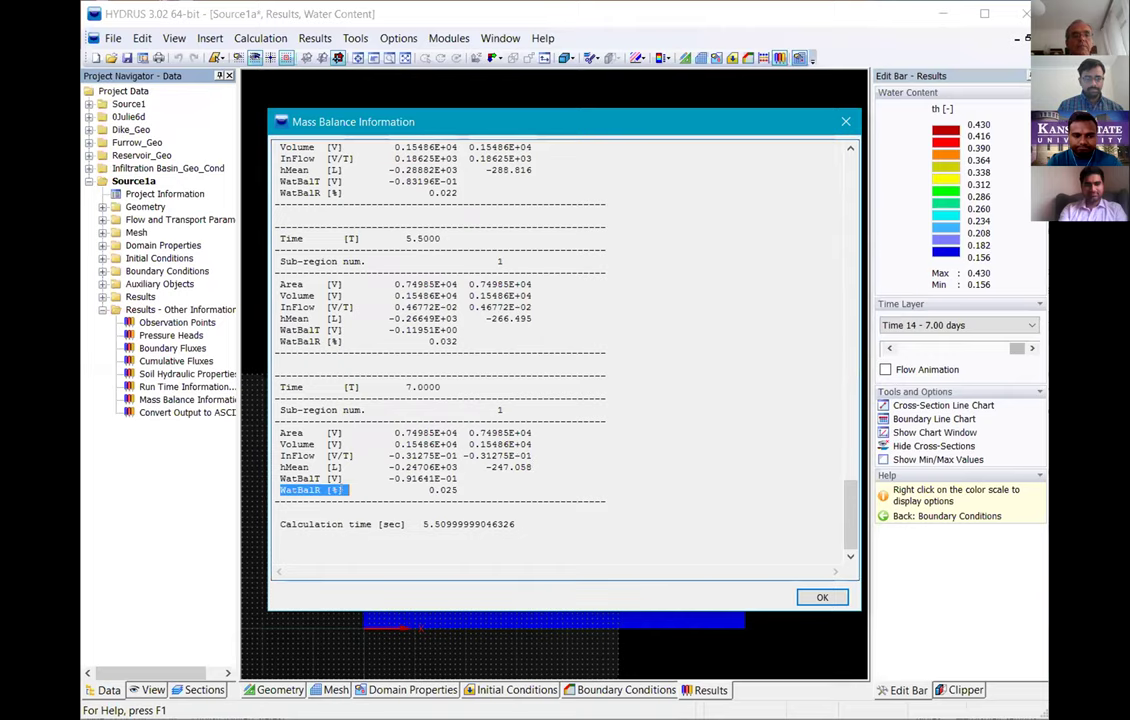
{"action": "left_click_drag", "start_coordinate": [429, 490], "coordinate": [457, 489]}
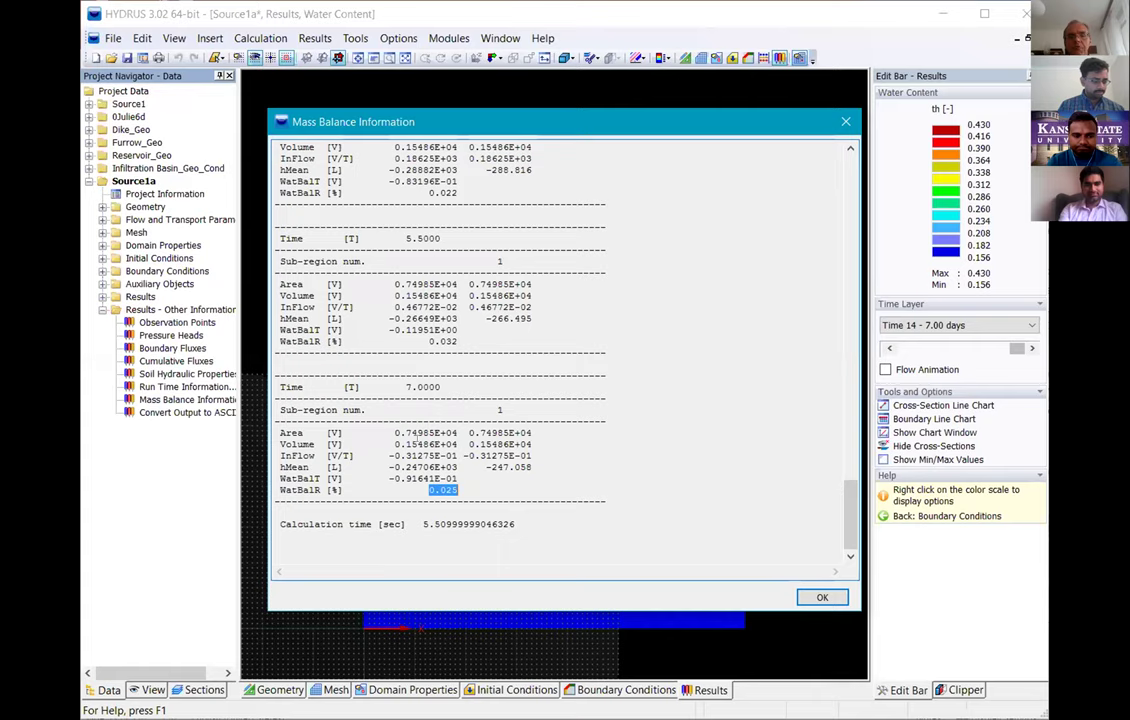
{"action": "key", "text": "Tab"}
{"action": "key", "text": "Return"}
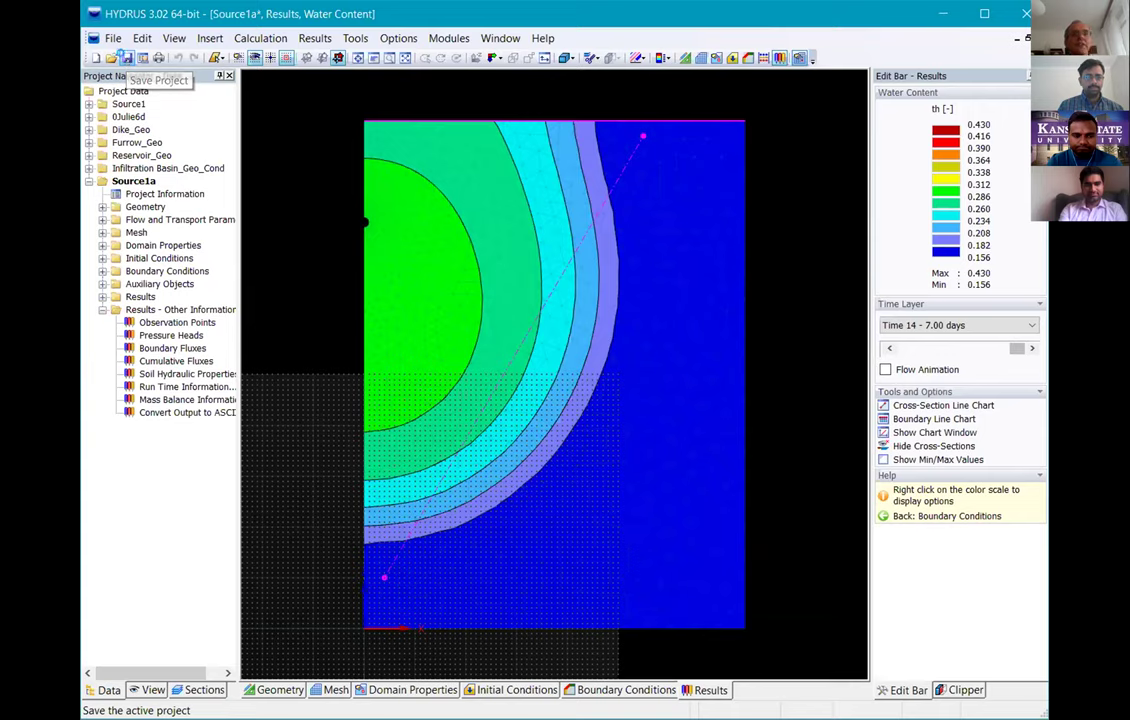
- Save the Source1a project and copy it as Source2a with the description "Subsurface Line Source with fertigation"
{"action": "left_click", "coordinate": [127, 58]}
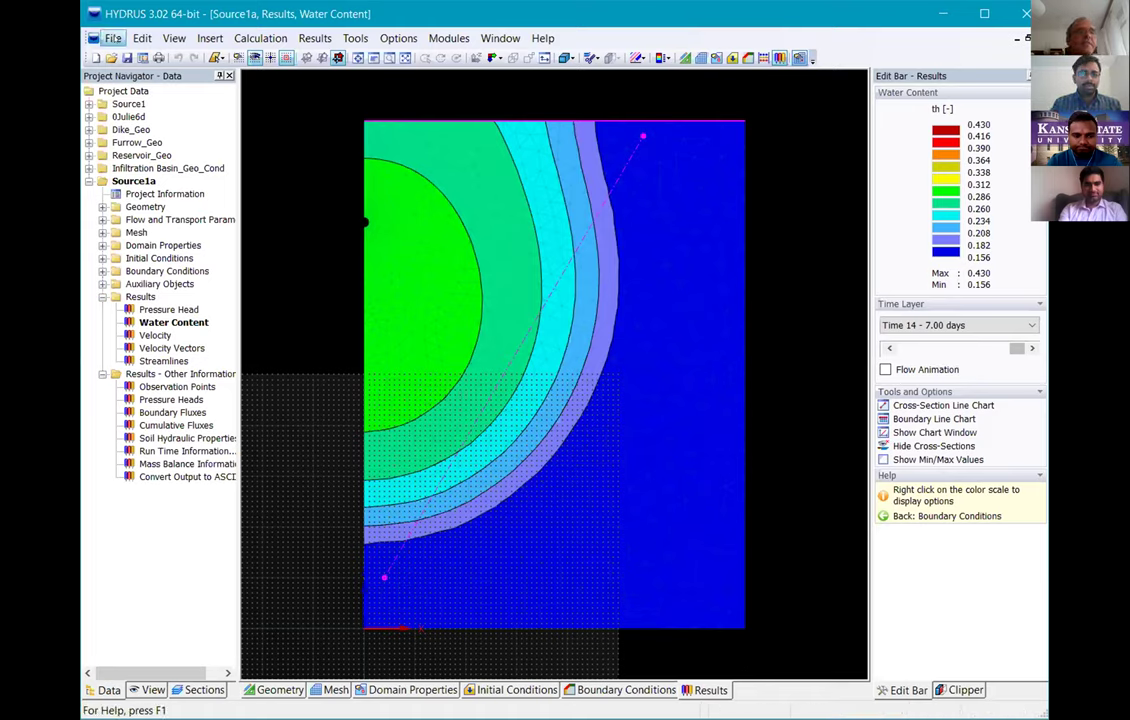
{"action": "left_click", "coordinate": [127, 57]}
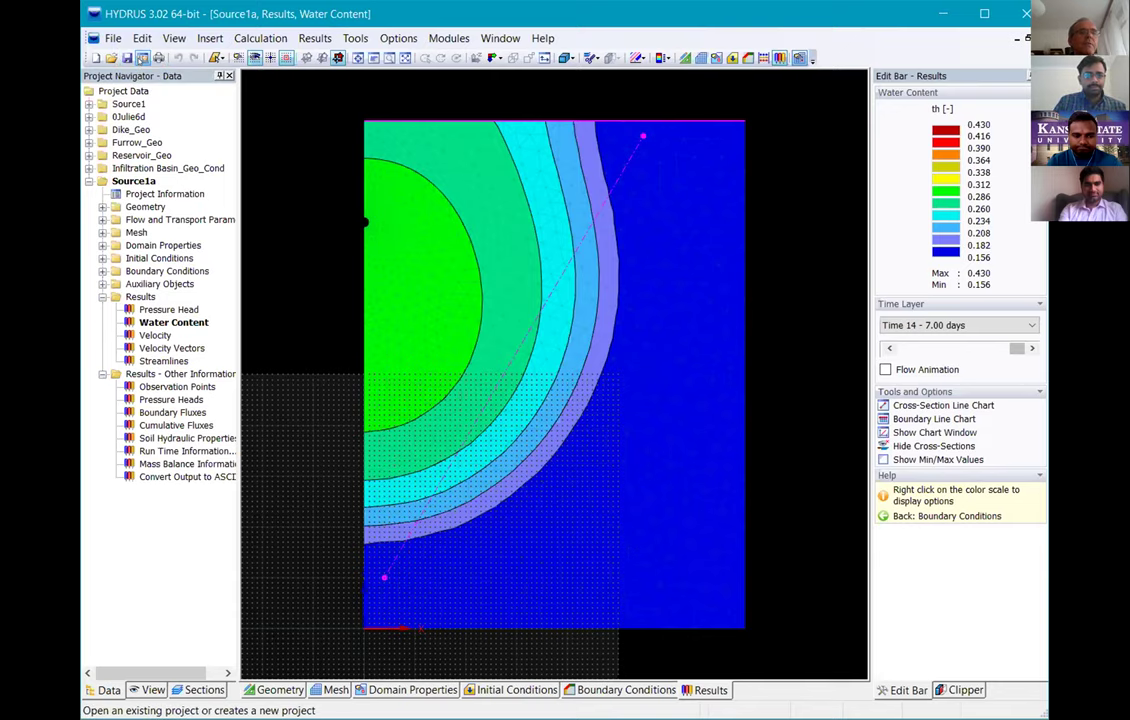
{"action": "left_click", "coordinate": [143, 57]}
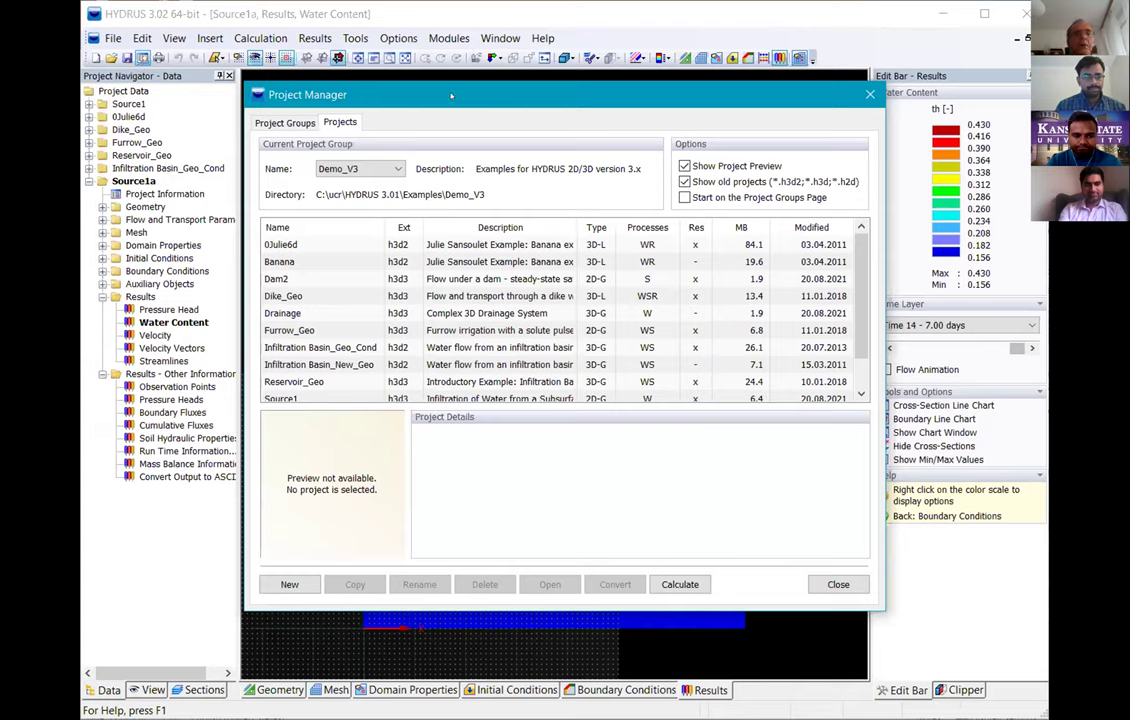
{"action": "scroll", "coordinate": [487, 297], "scroll_direction": "down", "scroll_amount": 1}
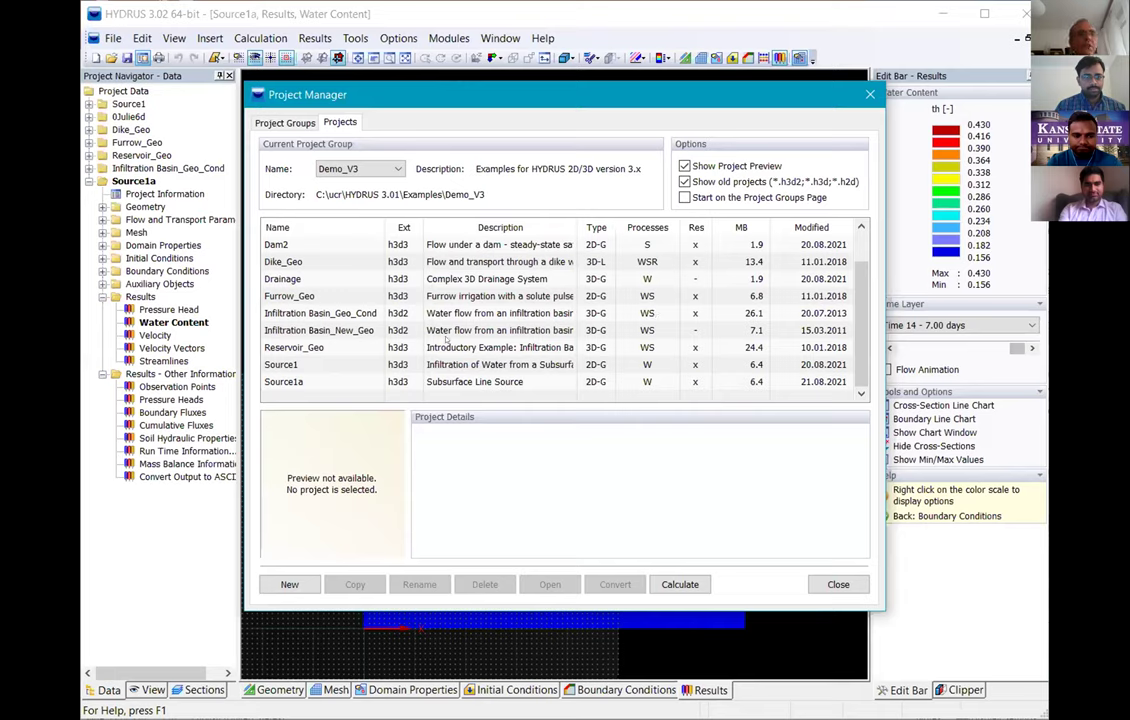
{"action": "left_click", "coordinate": [334, 382]}
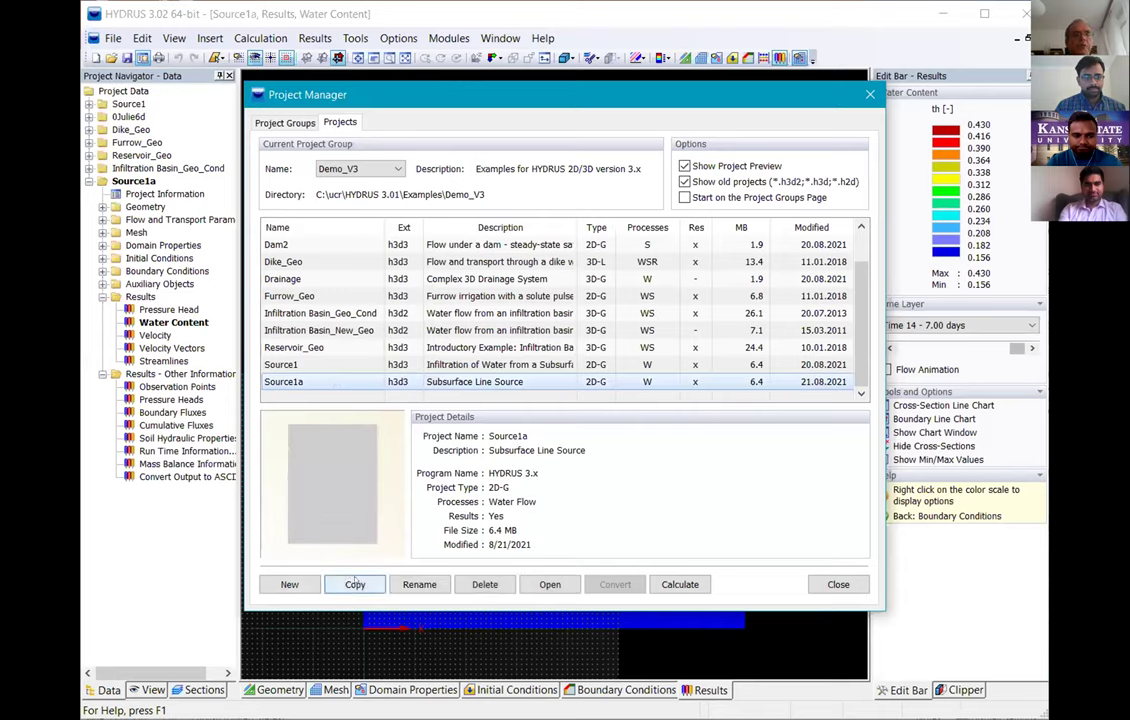
{"action": "left_click", "coordinate": [355, 584]}
{"action": "left_click", "coordinate": [464, 346]}
{"action": "key", "text": "BackSpace"}
{"action": "type", "text": "2a"}
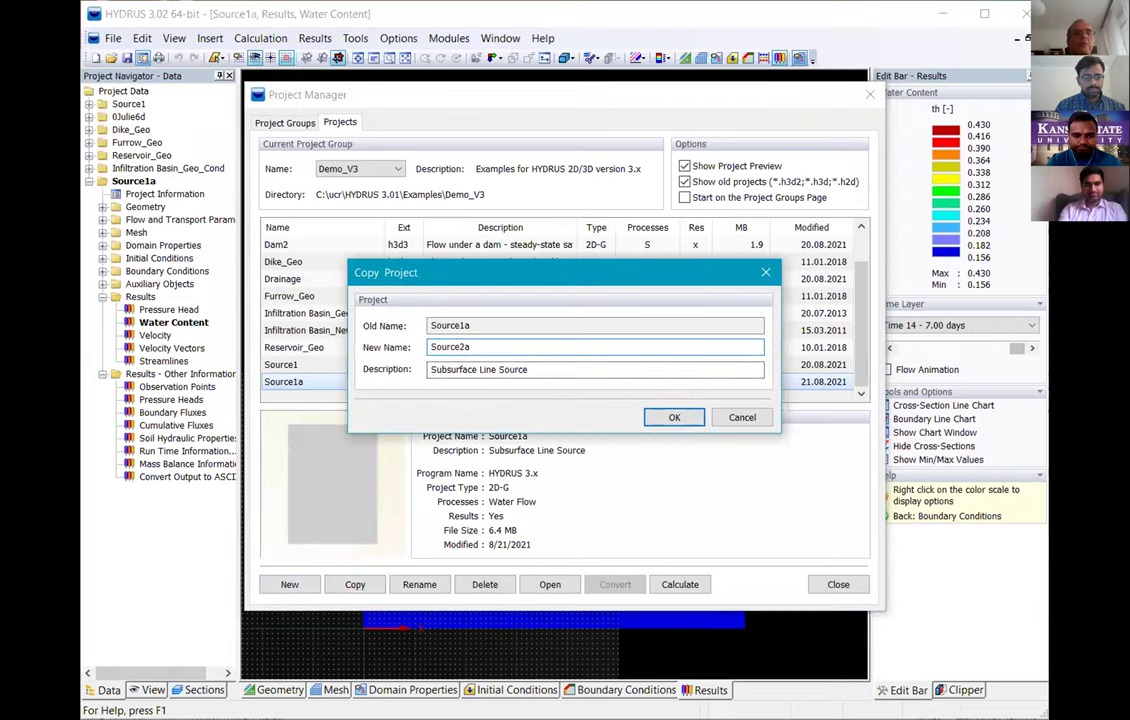
{"action": "left_click", "coordinate": [538, 369]}
{"action": "type", "text": "wi"}
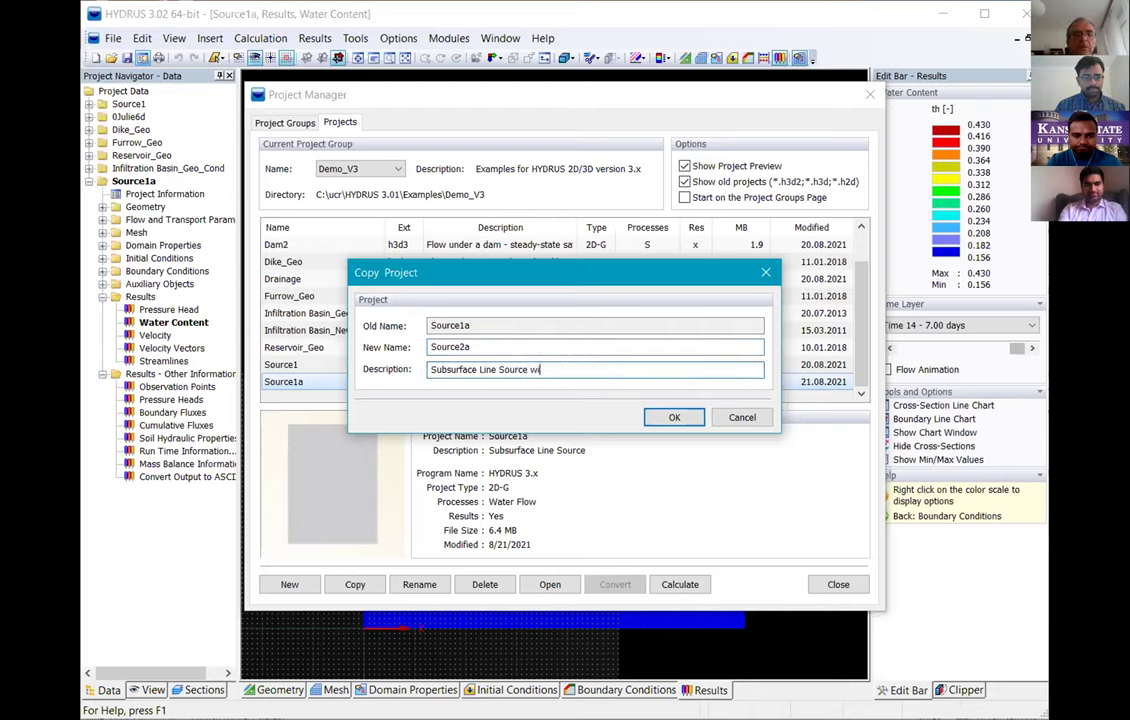
{"action": "type", "text": "th fertigation"}
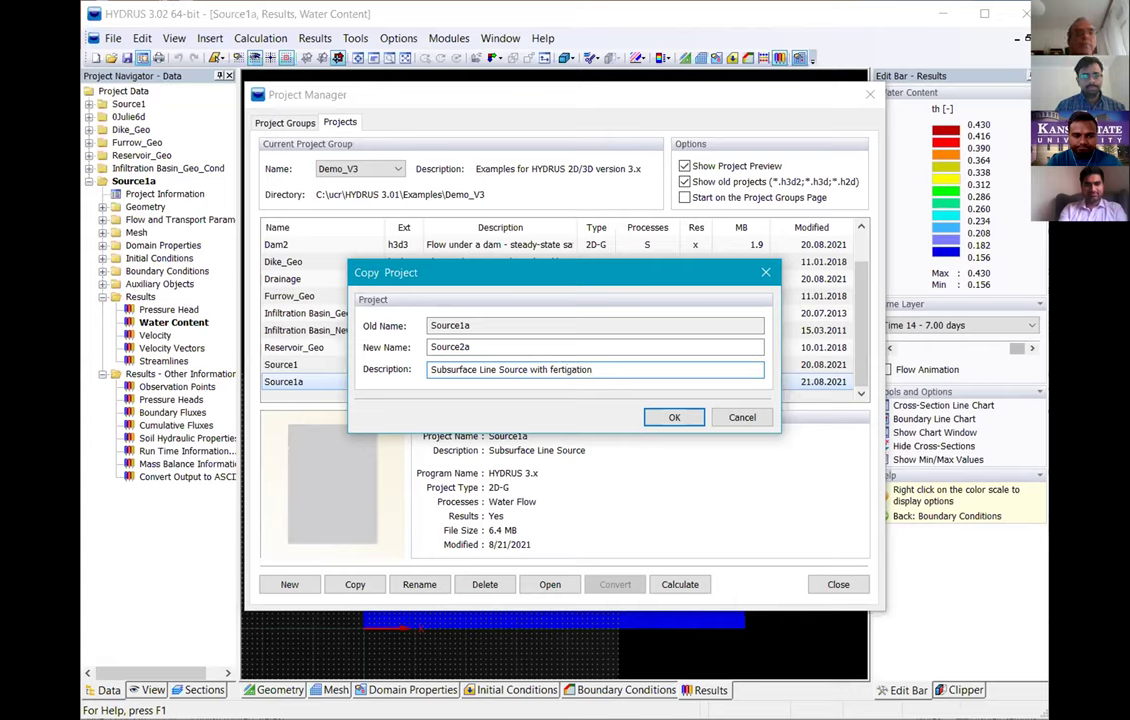
{"action": "left_click", "coordinate": [686, 417]}
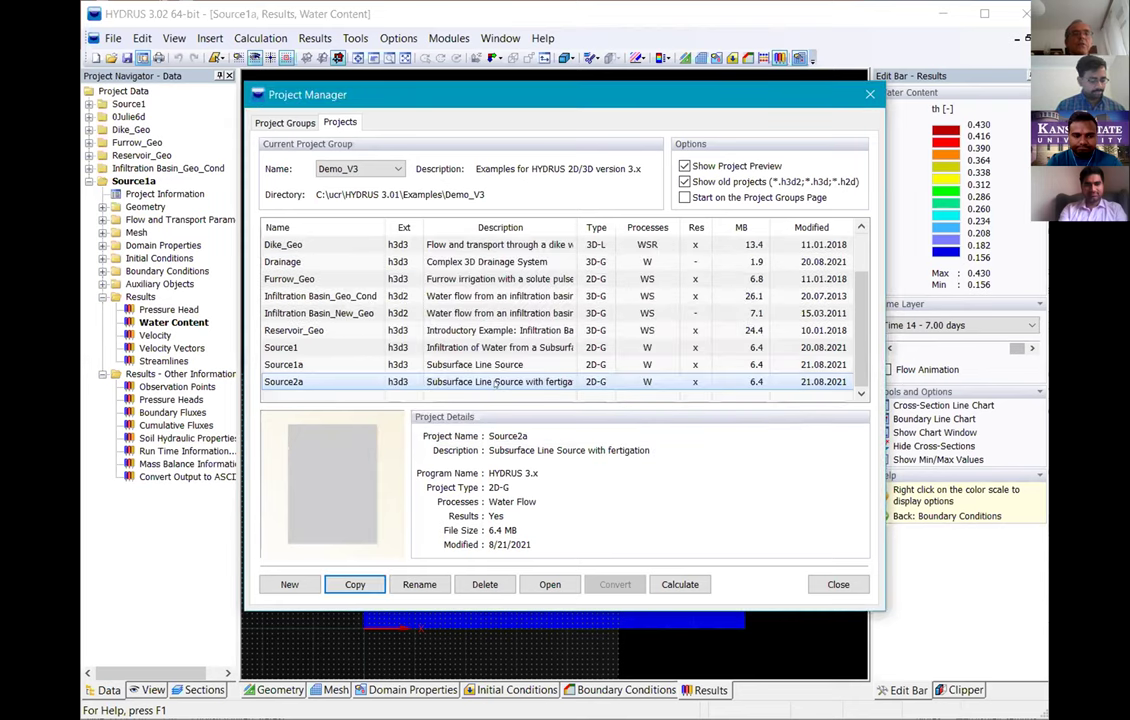
- Open the Source2a project and enable Standard Solute Transport among its main processes, accepting deletion of the existing results
{"action": "double_click", "coordinate": [494, 384]}
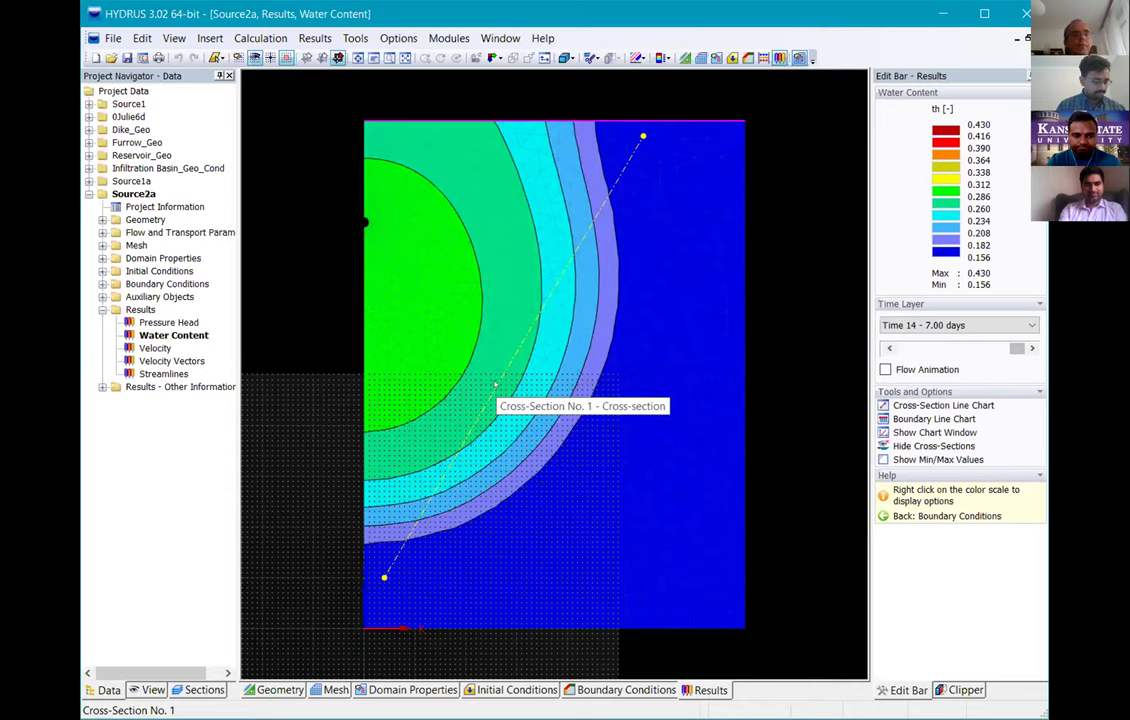
{"action": "double_click", "coordinate": [201, 232]}
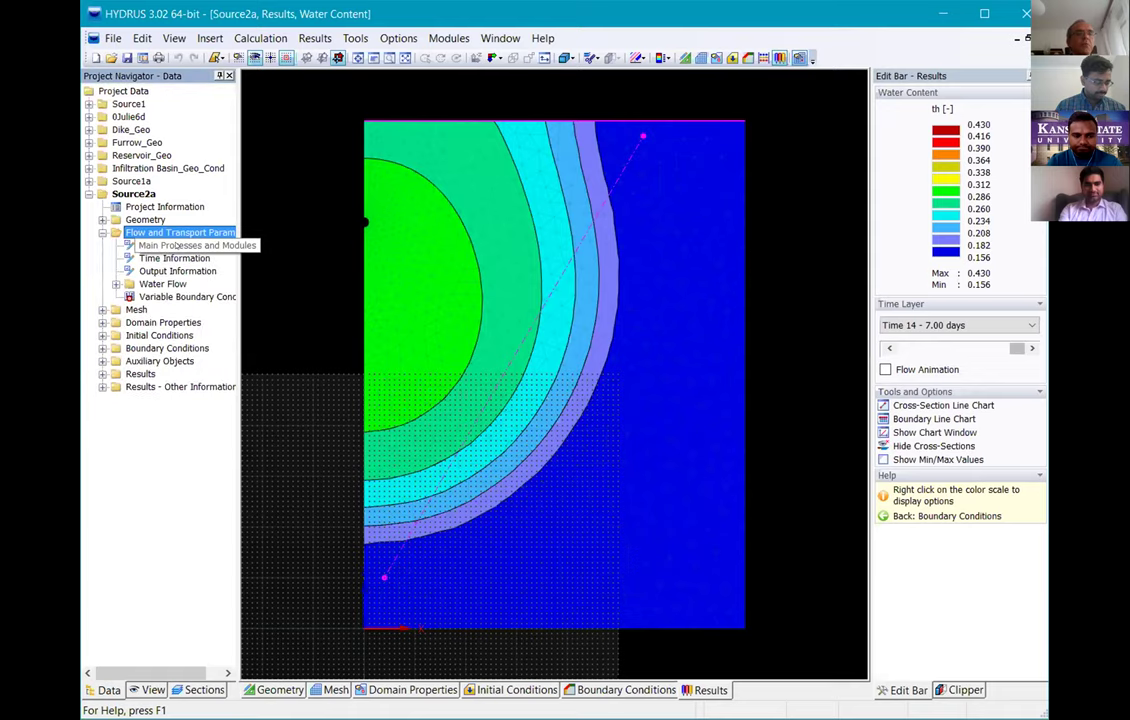
{"action": "left_click", "coordinate": [175, 246]}
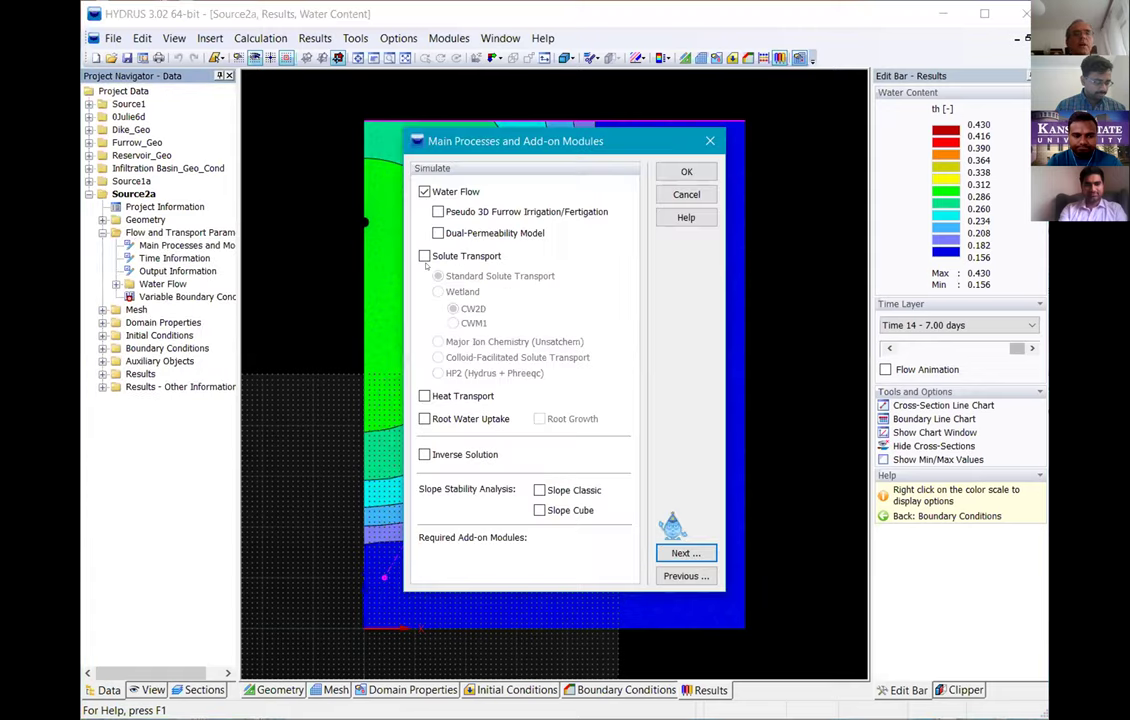
{"action": "left_click", "coordinate": [424, 256]}
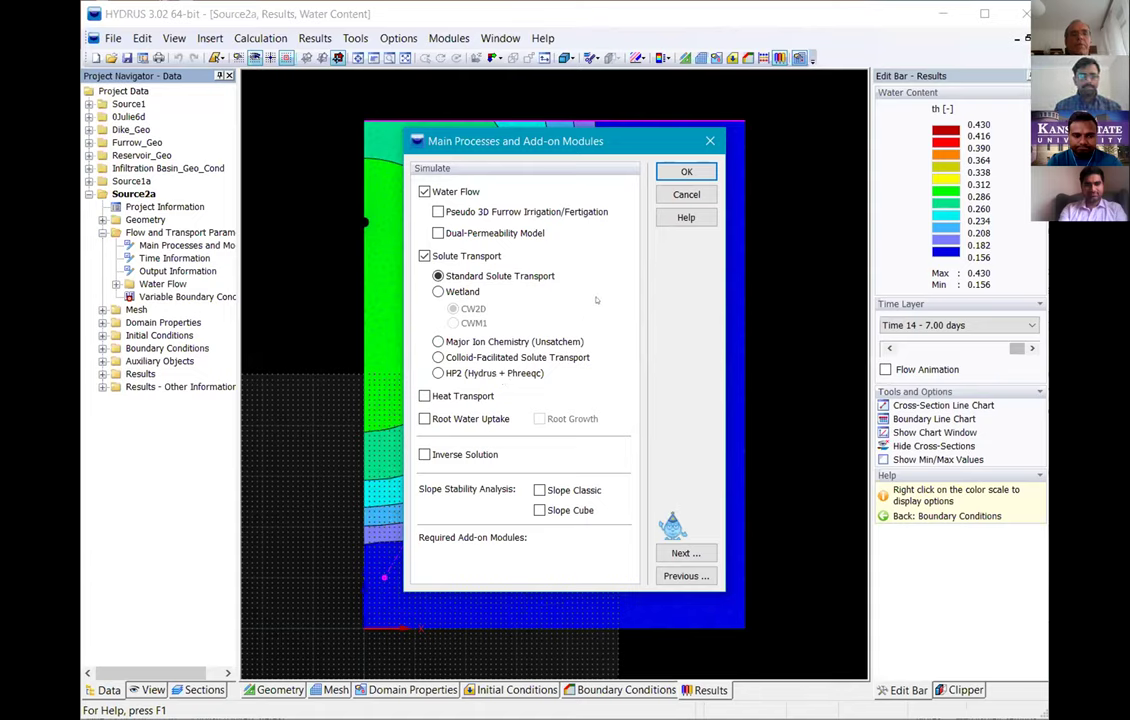
{"action": "left_click", "coordinate": [687, 172]}
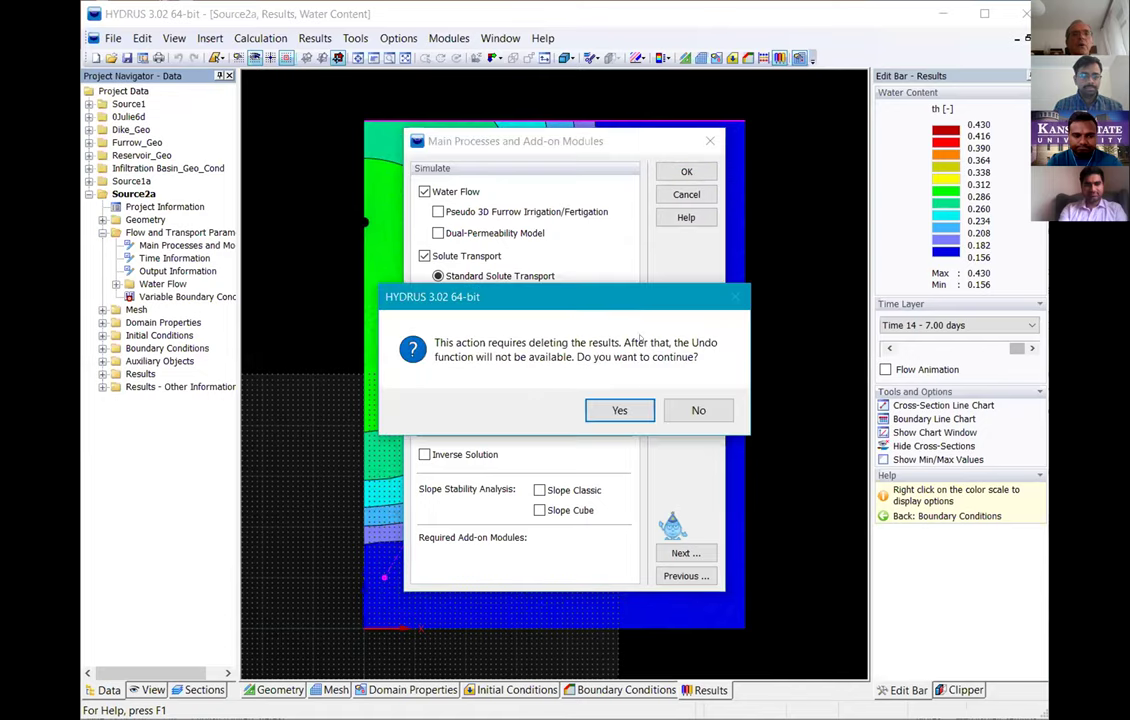
{"action": "left_click", "coordinate": [619, 408]}
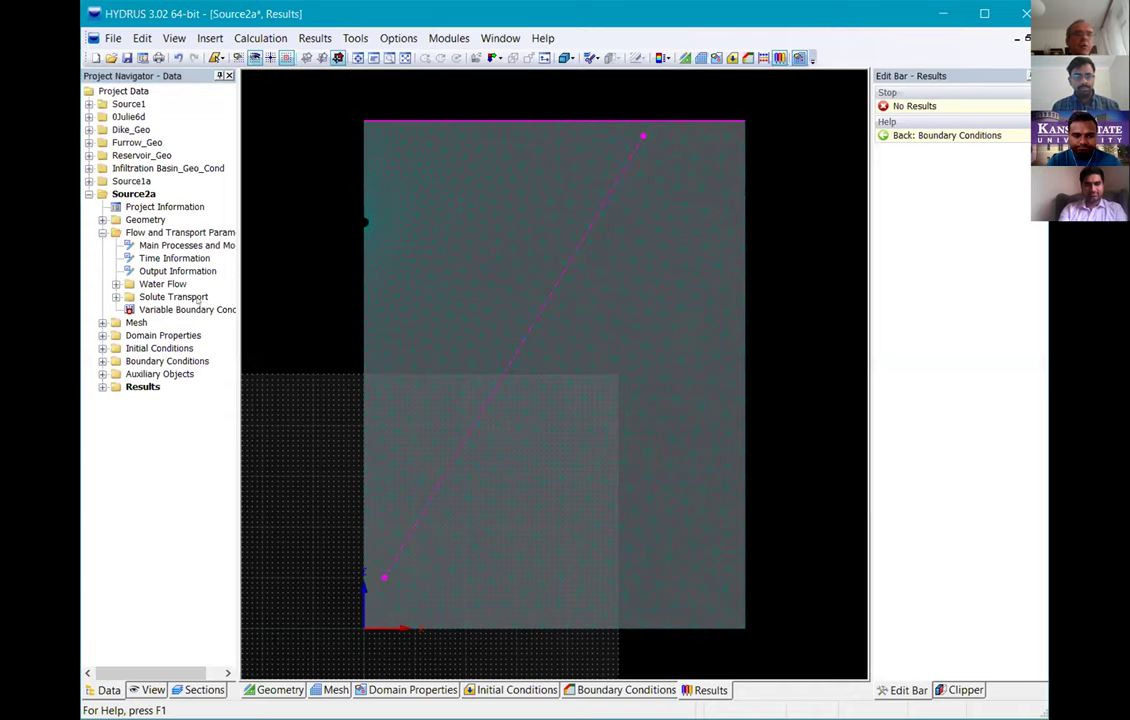
- In the solute transport parameters, set the longitudinal dispersivity (Disp.L.) to 5 cm and the transverse dispersivity (Disp.T.) to 0.5 cm
{"action": "double_click", "coordinate": [188, 299]}
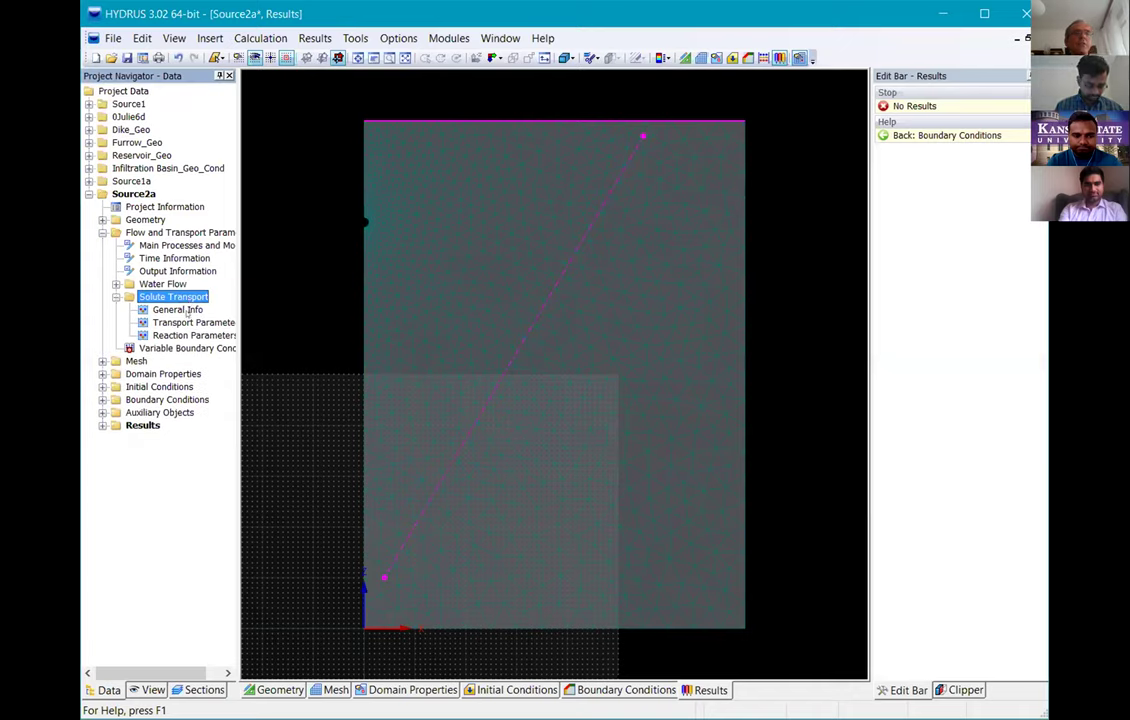
{"action": "double_click", "coordinate": [180, 310]}
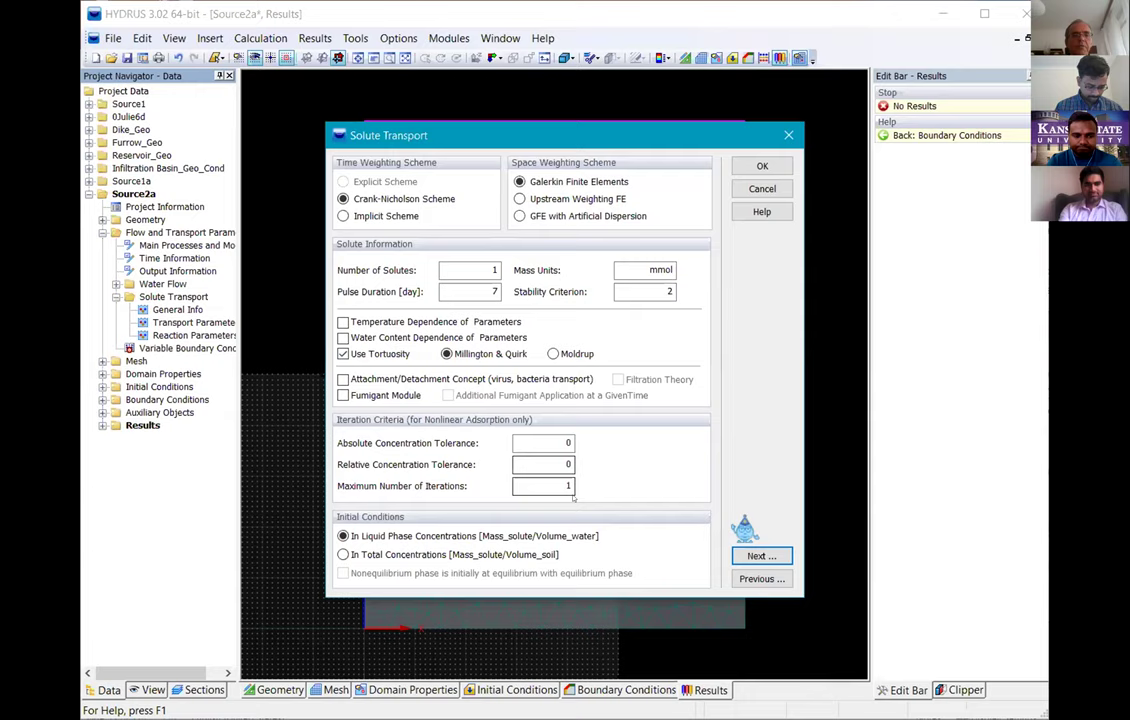
{"action": "left_click", "coordinate": [753, 556]}
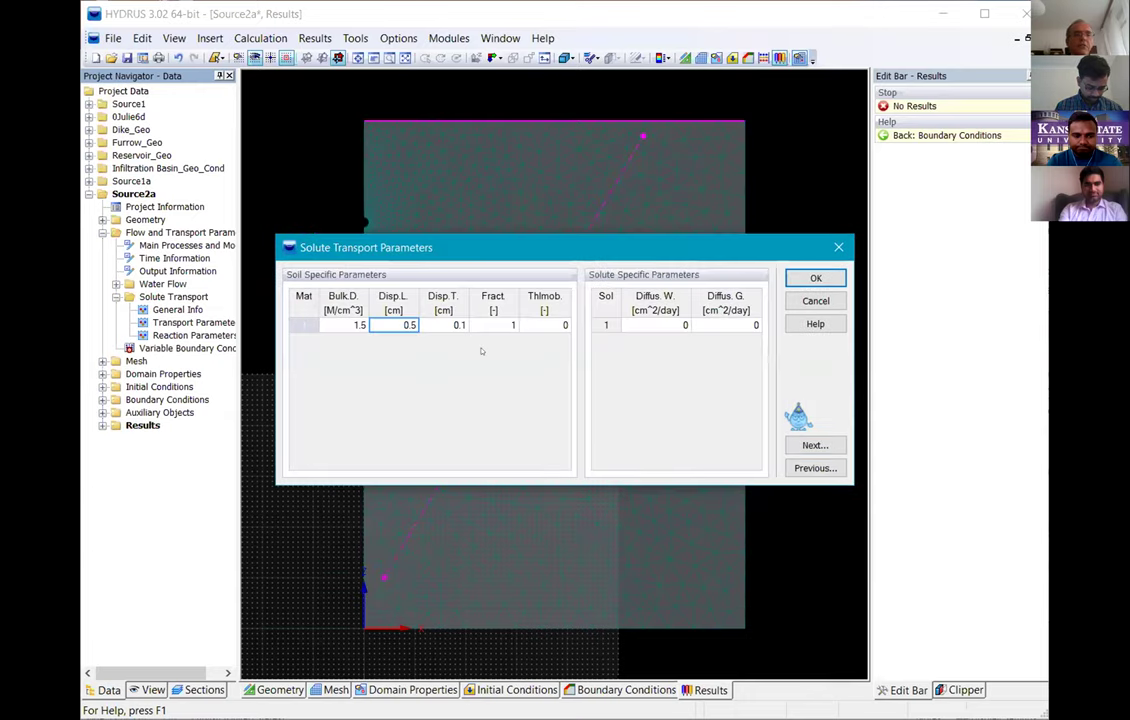
{"action": "type", "text": "5"}
{"action": "left_click", "coordinate": [451, 326]}
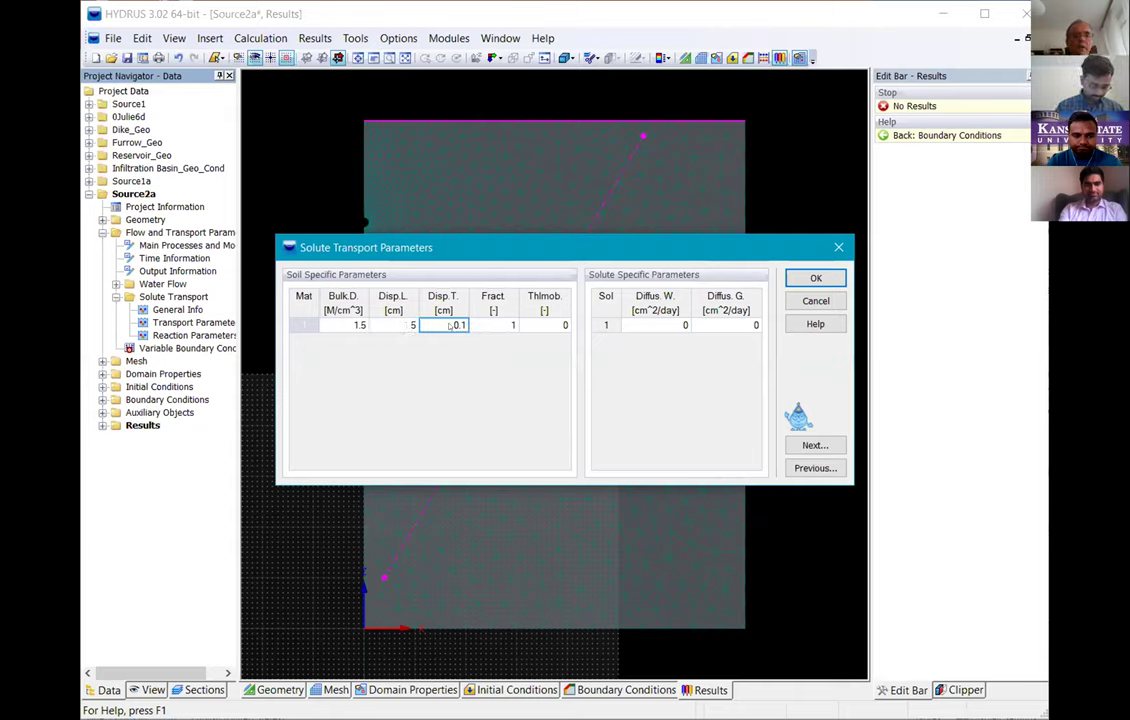
{"action": "type", "text": "0.5"}
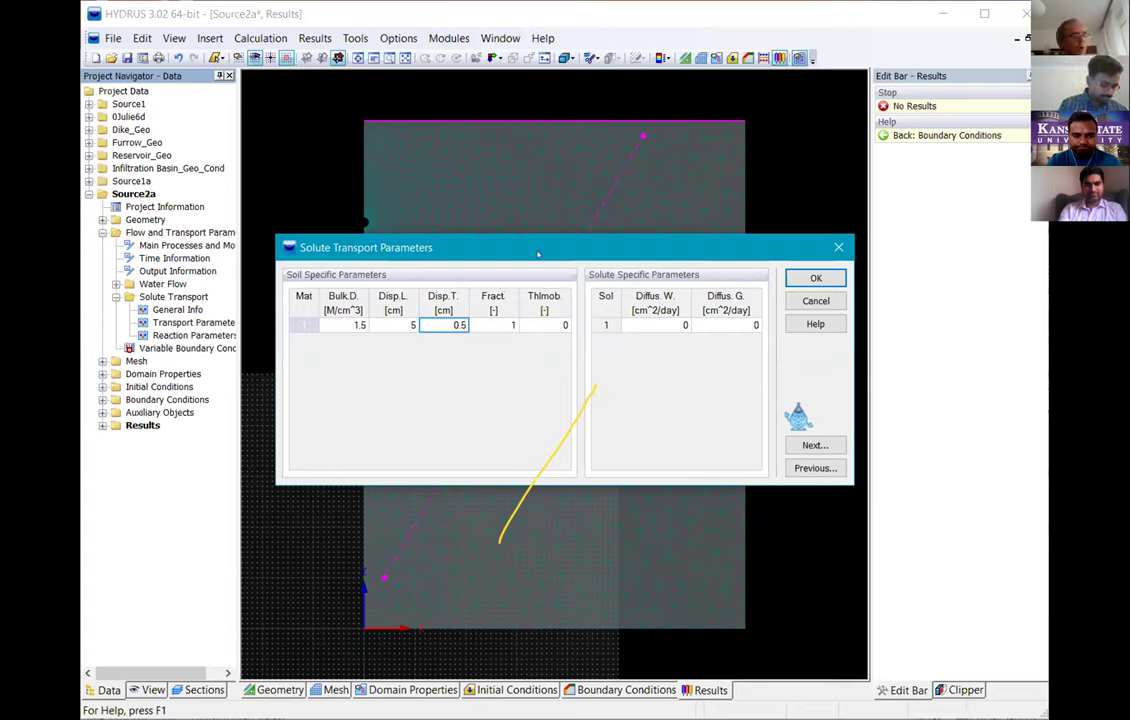
{"action": "left_click", "coordinate": [541, 324]}
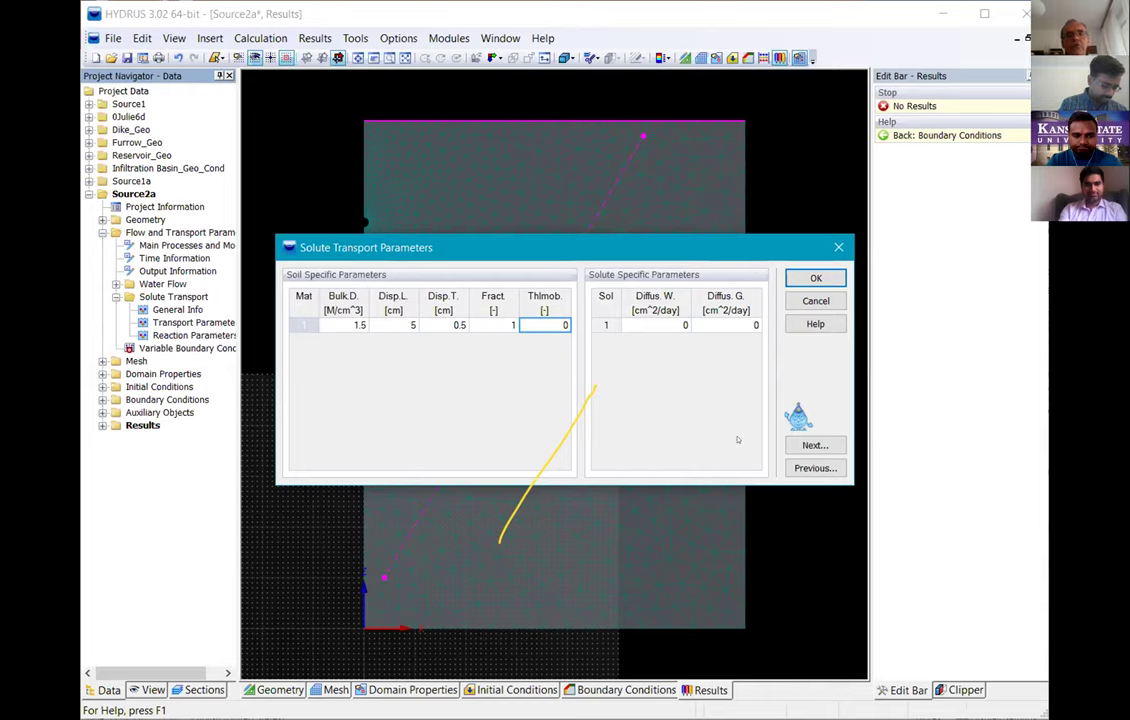
- In the time variable boundary conditions, split the first irrigation into records ending at 0.5 and 1 day, with cValue1 of 1 for the 0.5-day record
{"action": "left_click", "coordinate": [803, 446]}
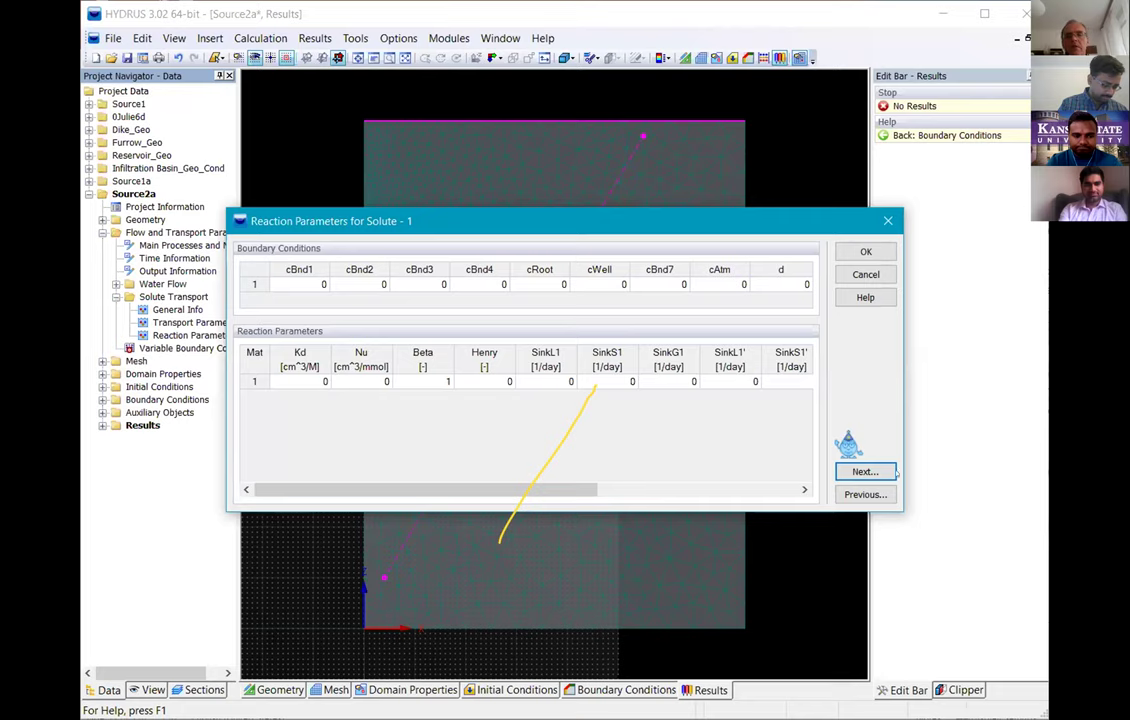
{"action": "left_click", "coordinate": [866, 472]}
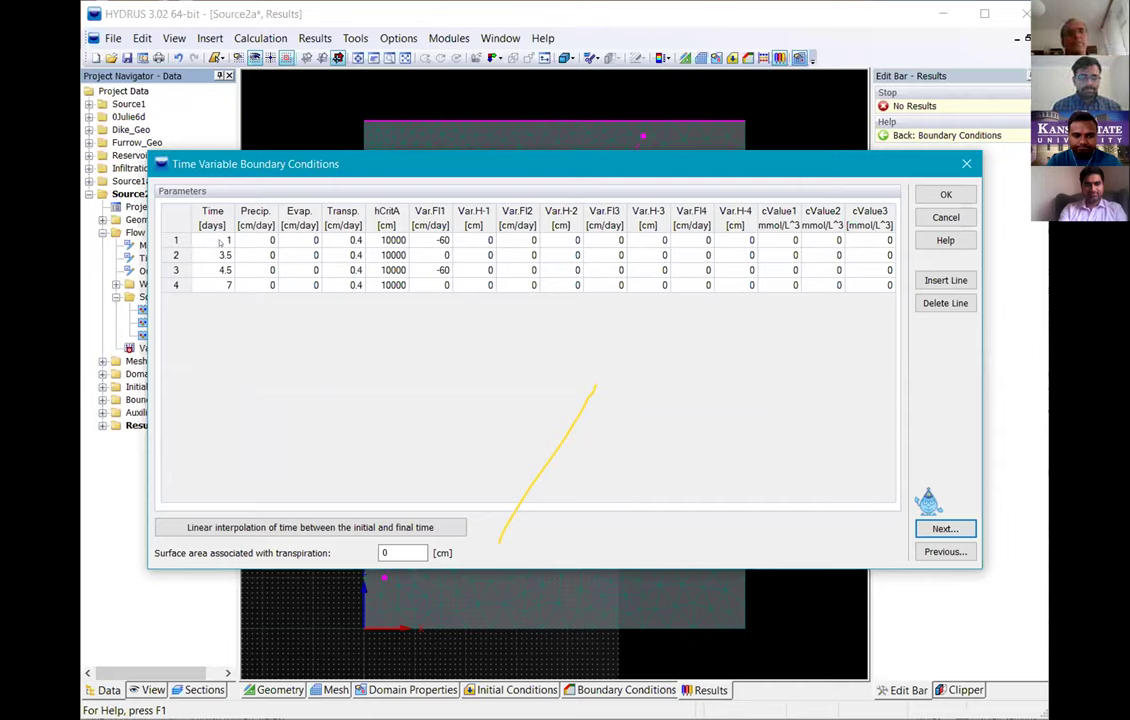
{"action": "left_click", "coordinate": [219, 242]}
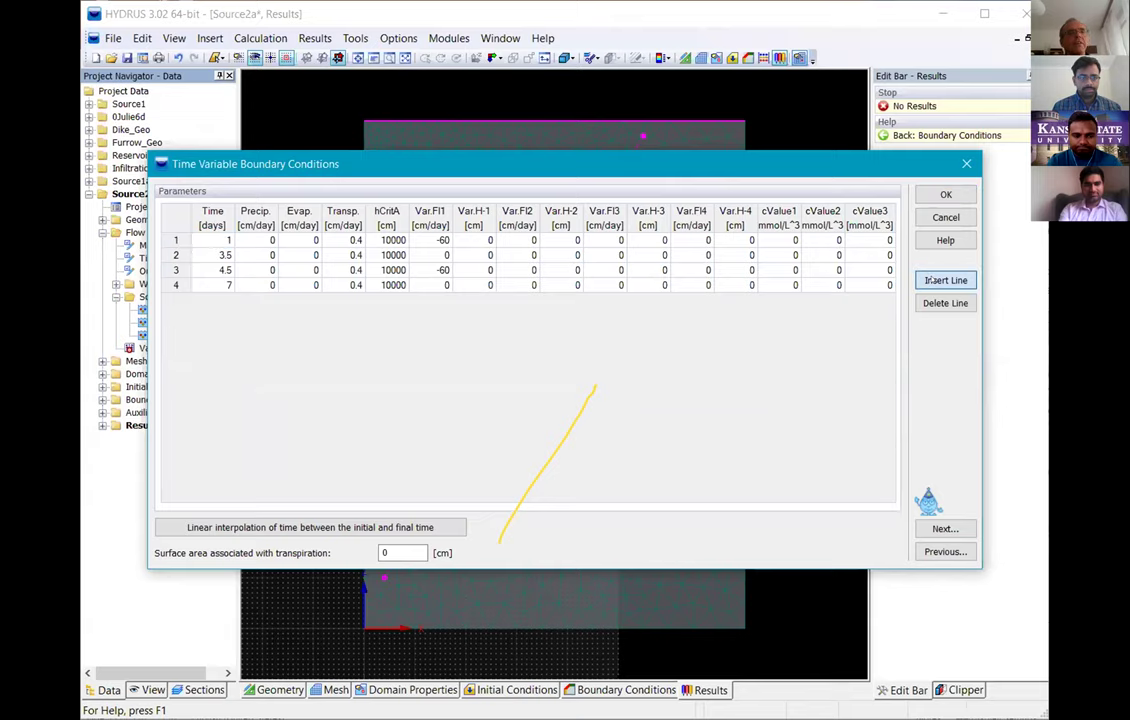
{"action": "left_click", "coordinate": [930, 281]}
{"action": "left_click", "coordinate": [211, 238]}
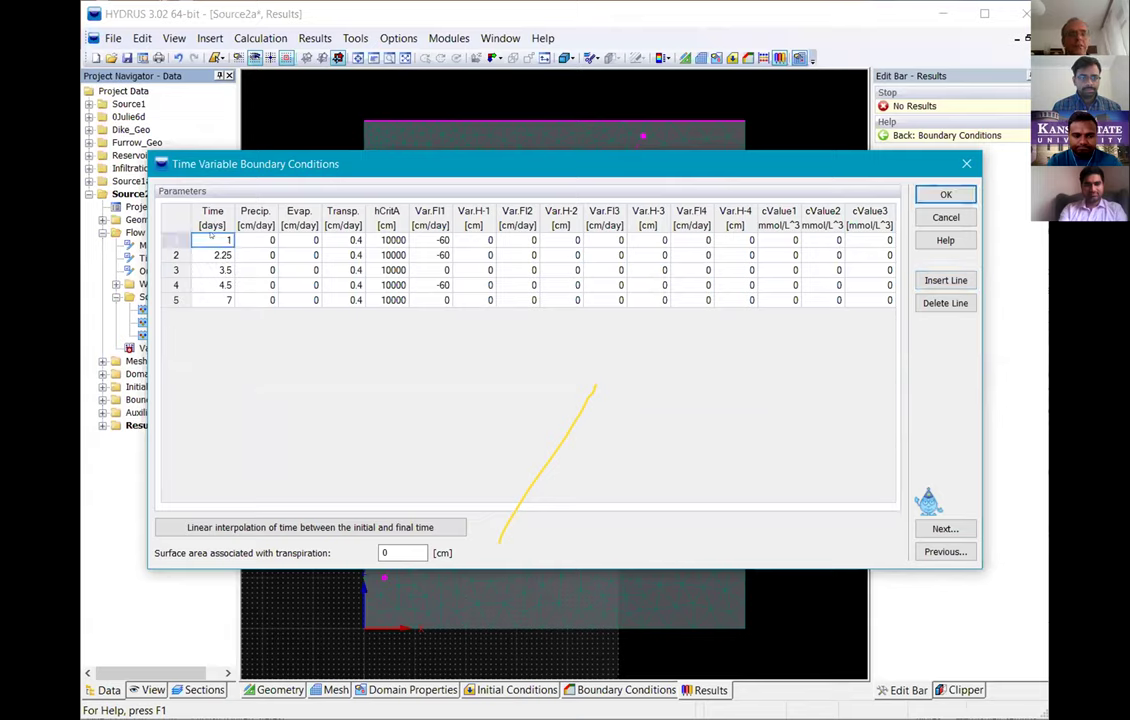
{"action": "type", "text": "0.5"}
{"action": "key", "text": "Return"}
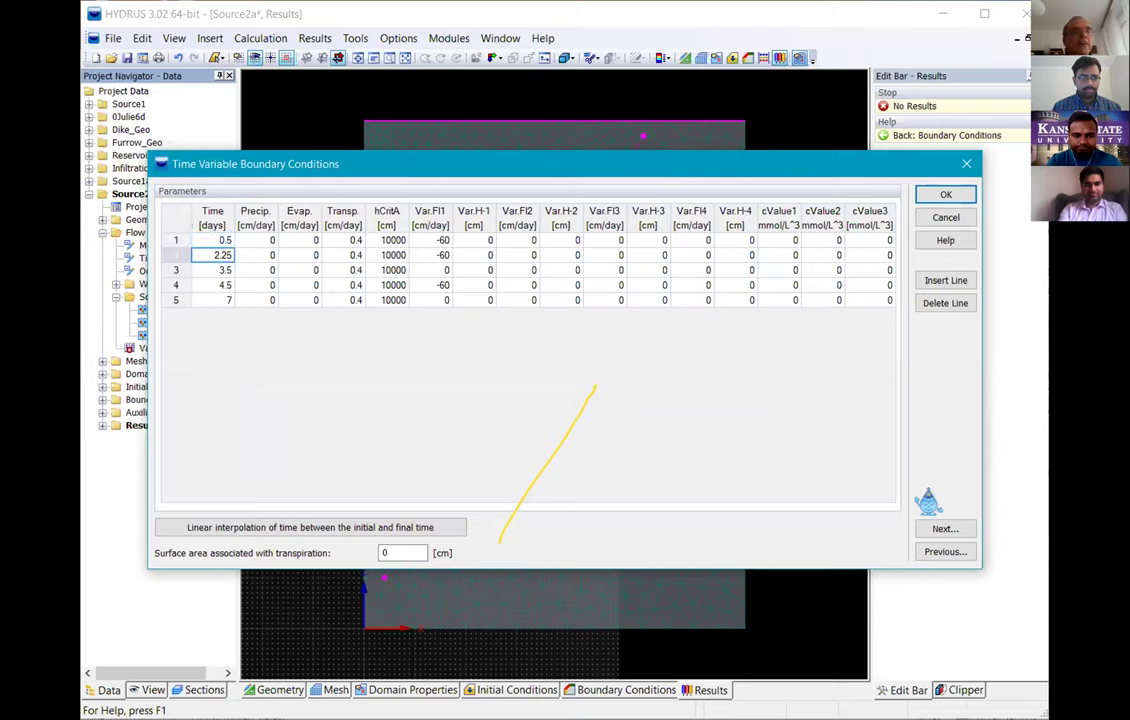
{"action": "type", "text": "1"}
{"action": "left_click", "coordinate": [784, 241]}
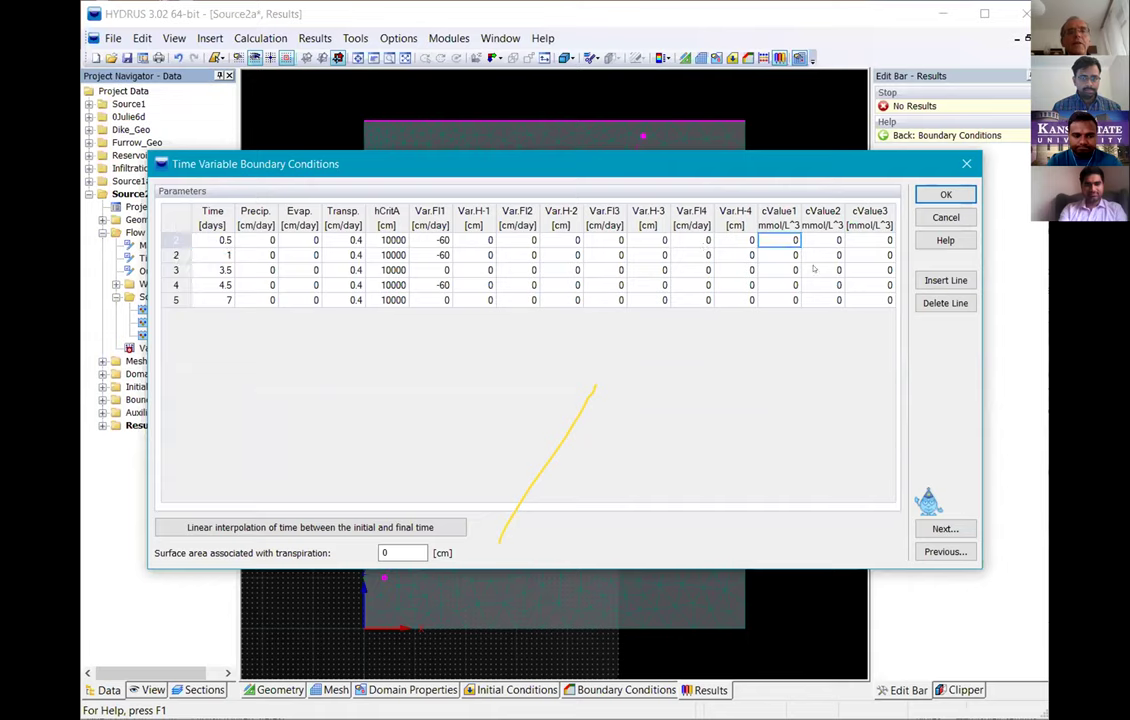
{"action": "type", "text": "1"}
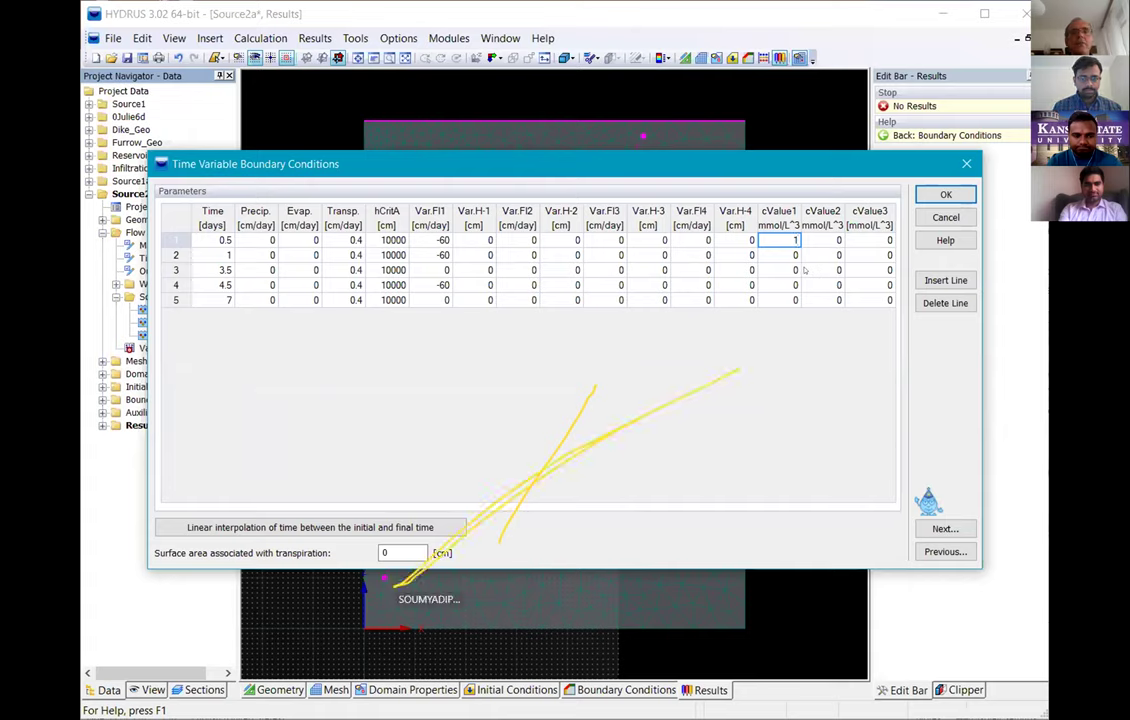
- Insert another time variable boundary record to split the second irrigation into records ending at 4 and 4.5 days
{"action": "left_click", "coordinate": [220, 285]}
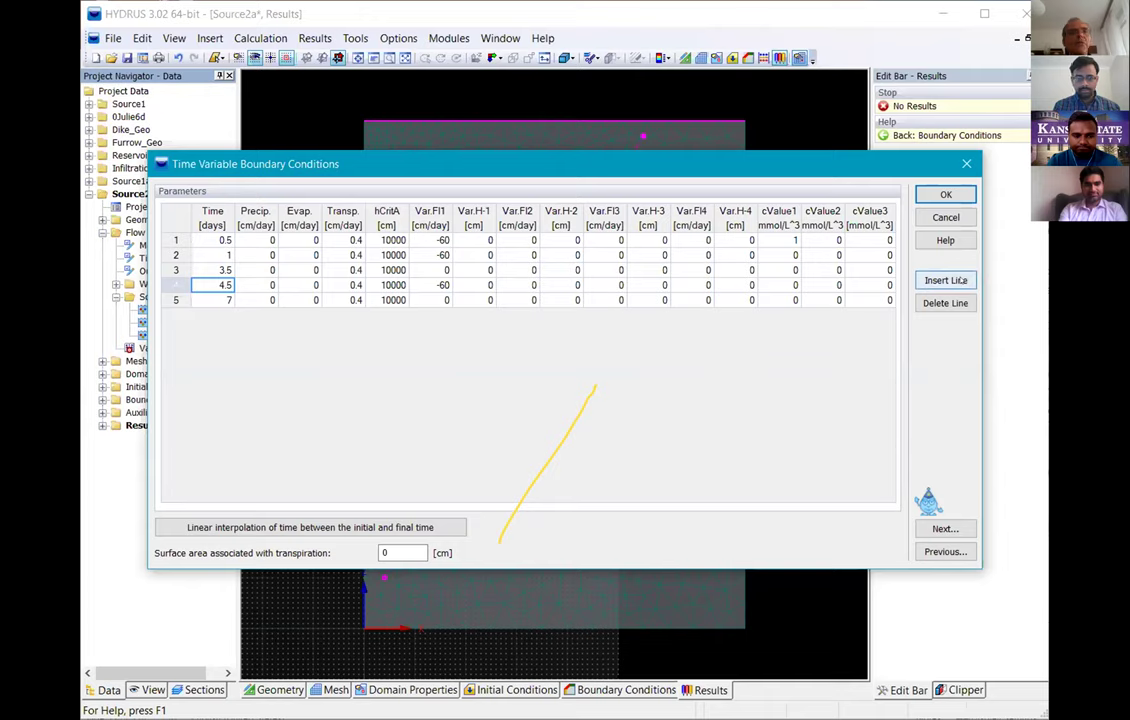
{"action": "left_click", "coordinate": [961, 281]}
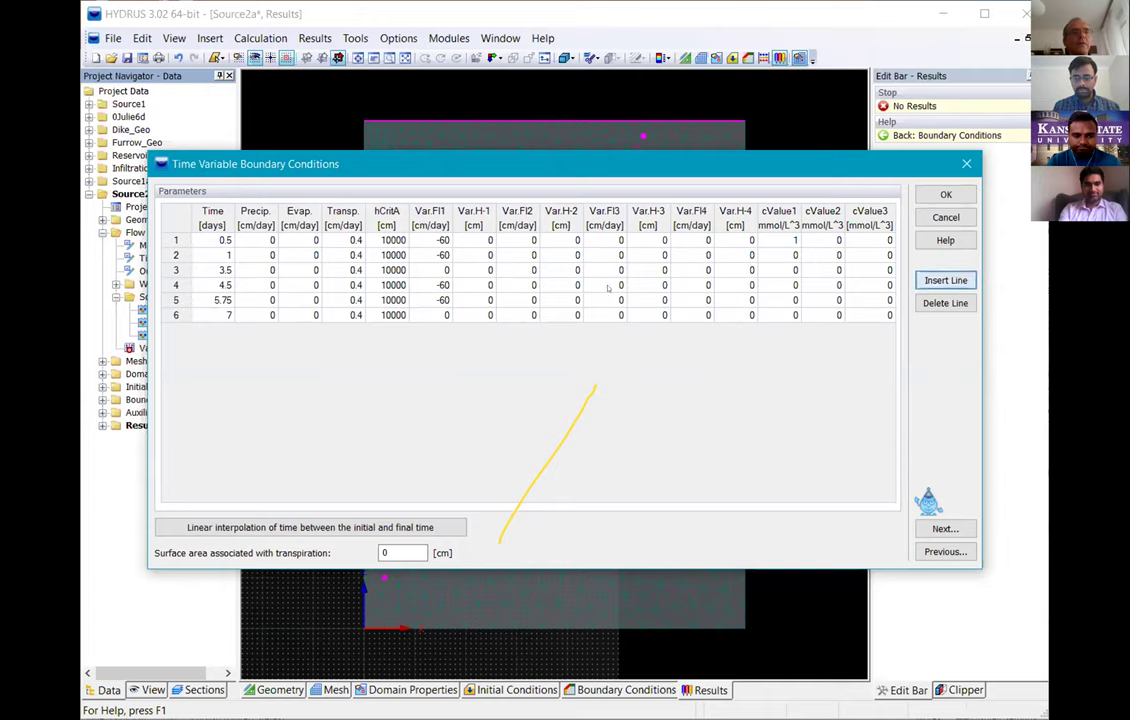
{"action": "left_click", "coordinate": [222, 300]}
{"action": "type", "text": "4.5"}
{"action": "left_click", "coordinate": [222, 285]}
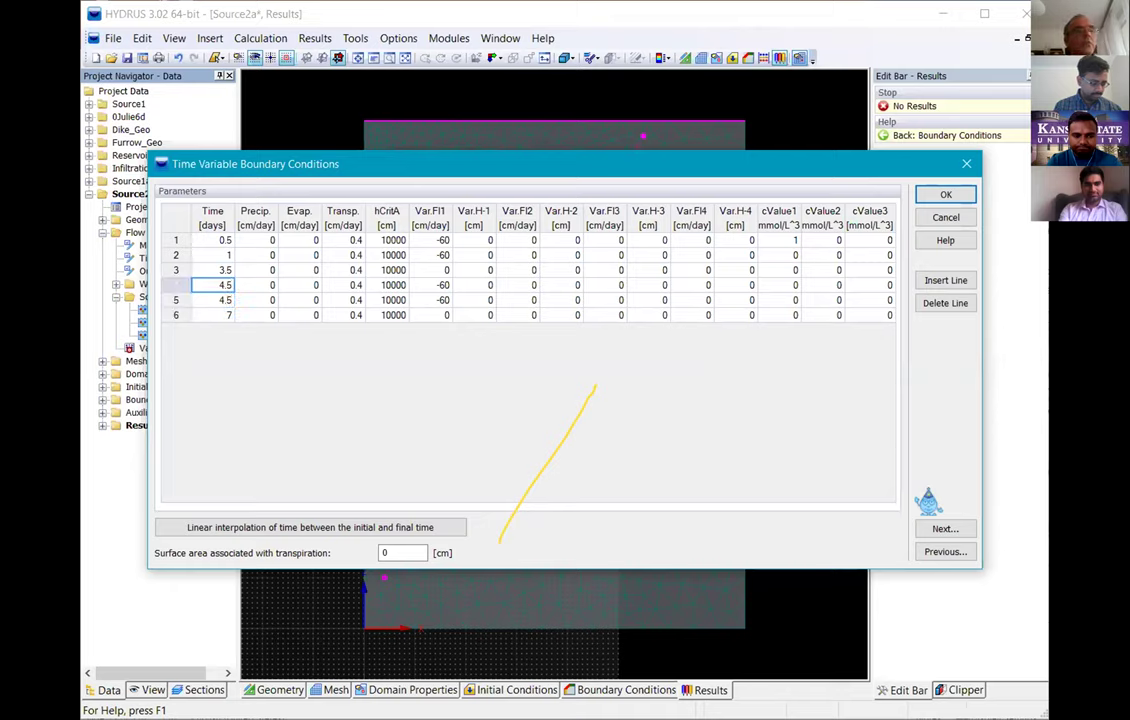
{"action": "type", "text": "4"}
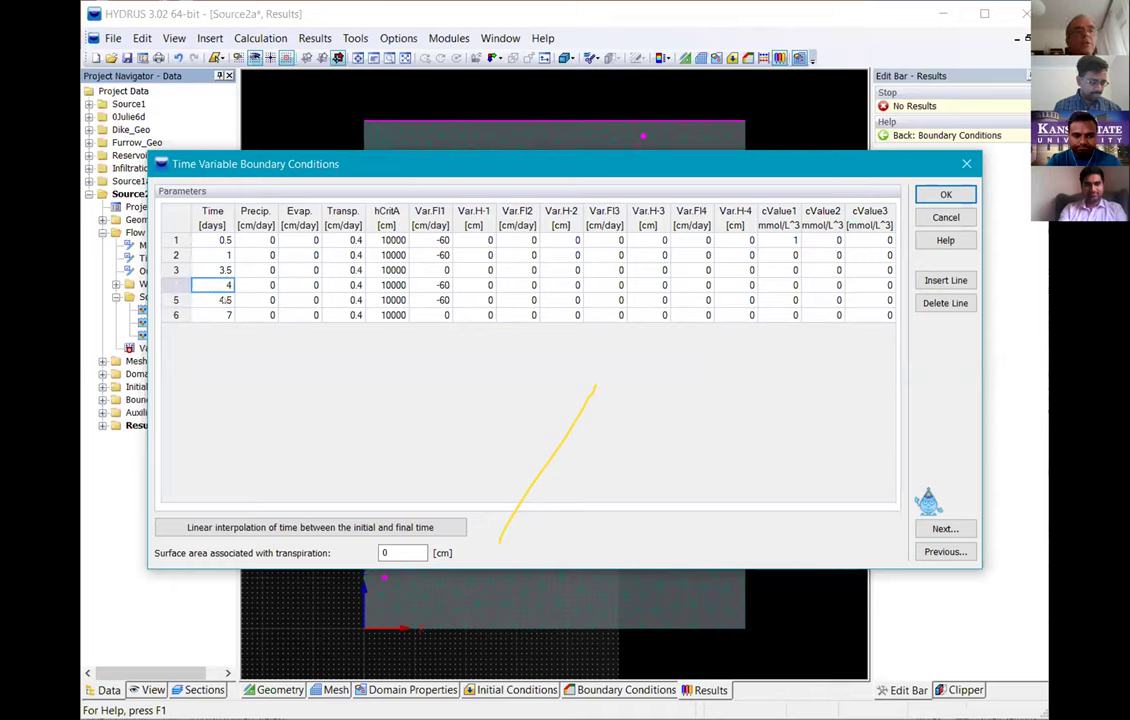
- Set cValue1 of the 4-day record to 2 and accept the time variable boundary conditions
{"action": "key", "text": "Tab"}
{"action": "key", "text": "Tab"}
{"action": "key", "text": "Tab"}
{"action": "key", "text": "Tab"}
{"action": "key", "text": "Tab"}
{"action": "key", "text": "Tab"}
{"action": "key", "text": "Tab"}
{"action": "key", "text": "Tab"}
{"action": "key", "text": "Tab"}
{"action": "key", "text": "Tab"}
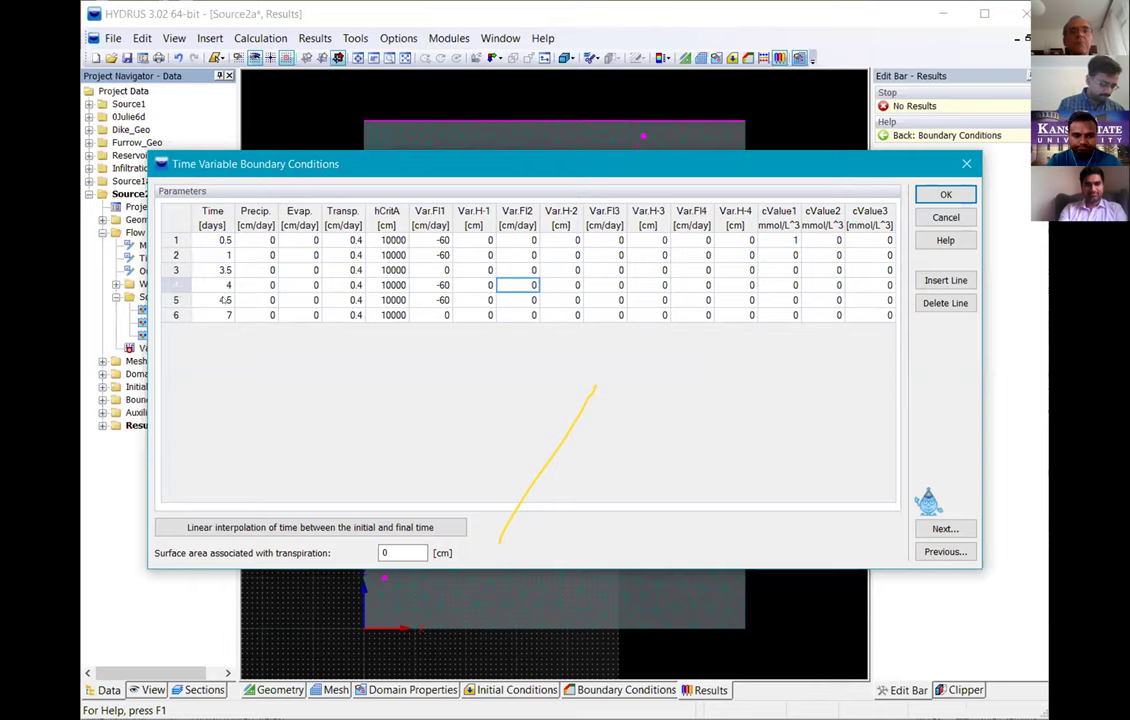
{"action": "key", "text": "Tab"}
{"action": "key", "text": "Tab"}
{"action": "key", "text": "Tab"}
{"action": "key", "text": "shift+Tab"}
{"action": "key", "text": "Tab"}
{"action": "type", "text": "2"}
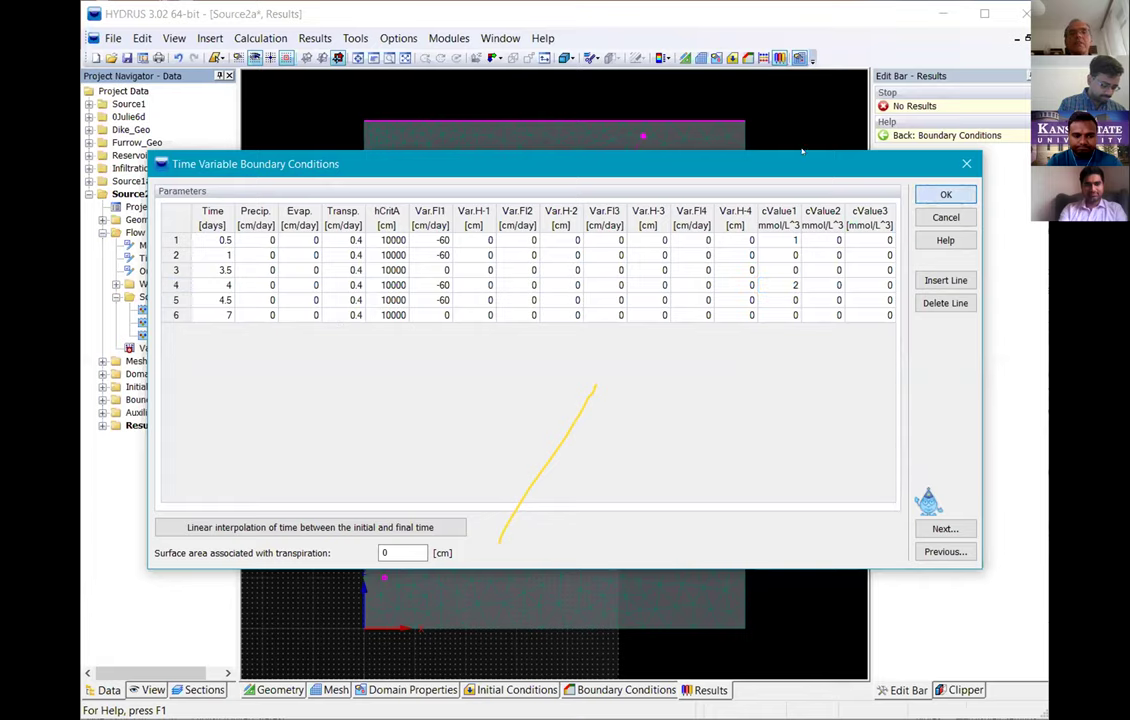
{"action": "key", "text": "Return"}
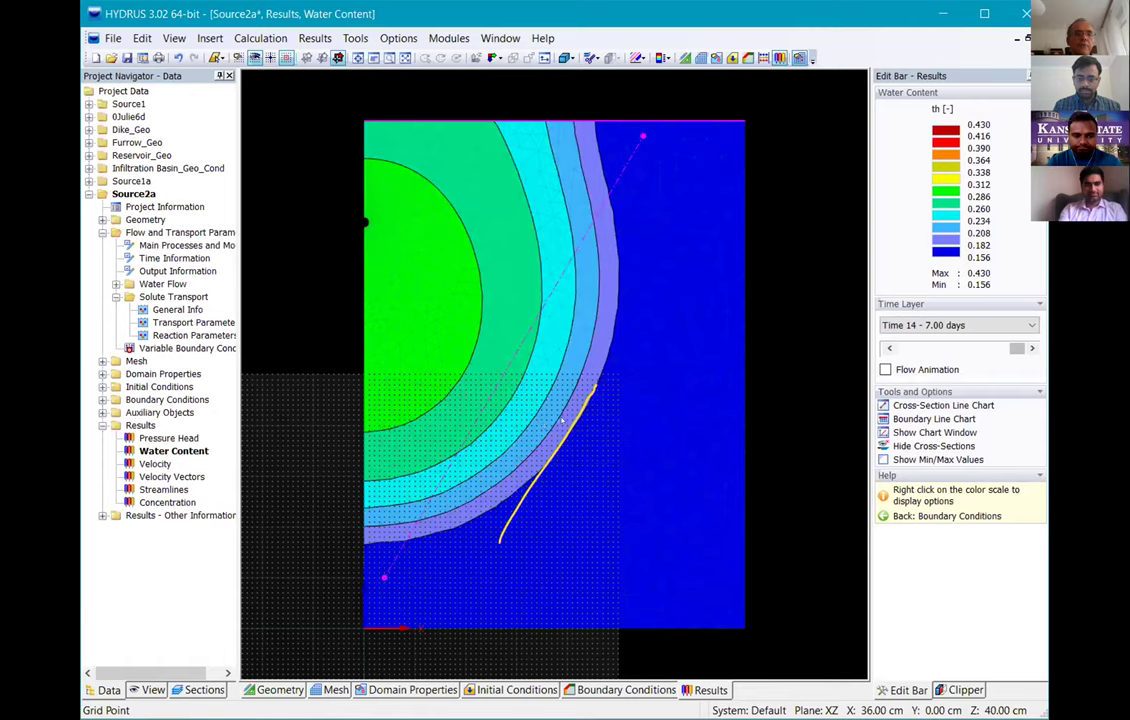
- Start an initial conditions import from the project file Source1a.h3d3, agreeing to open a copy of that project
{"action": "mouse_move", "coordinate": [569, 428]}
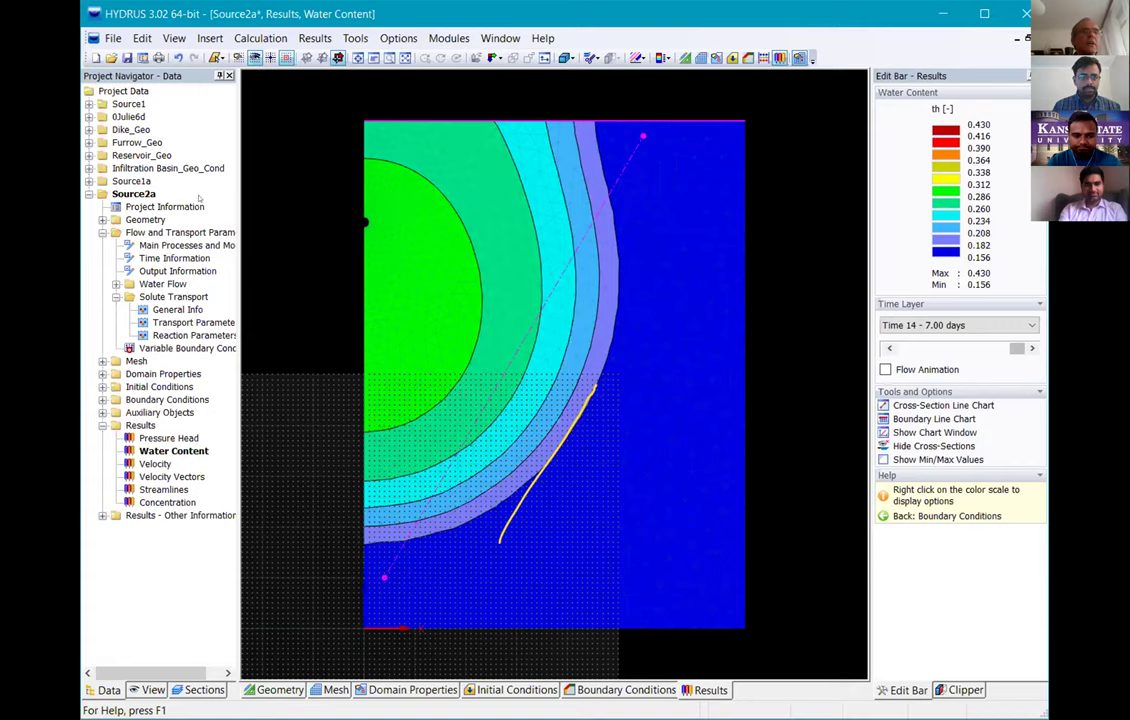
{"action": "left_click", "coordinate": [142, 38]}
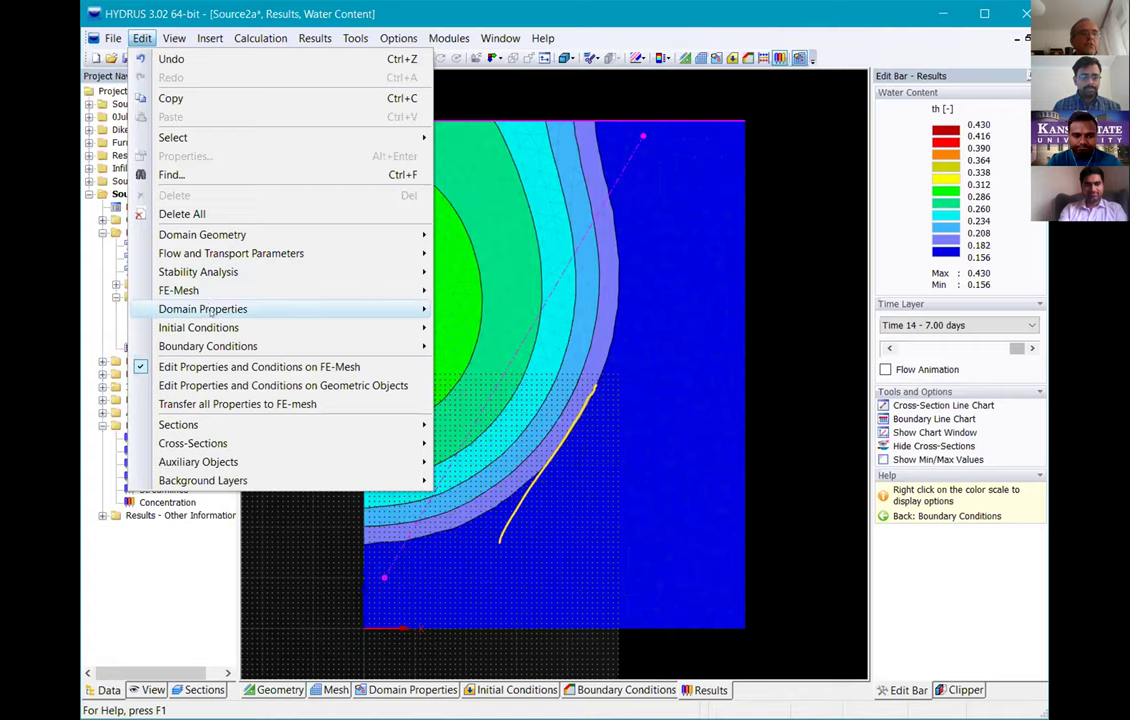
{"action": "mouse_move", "coordinate": [218, 328]}
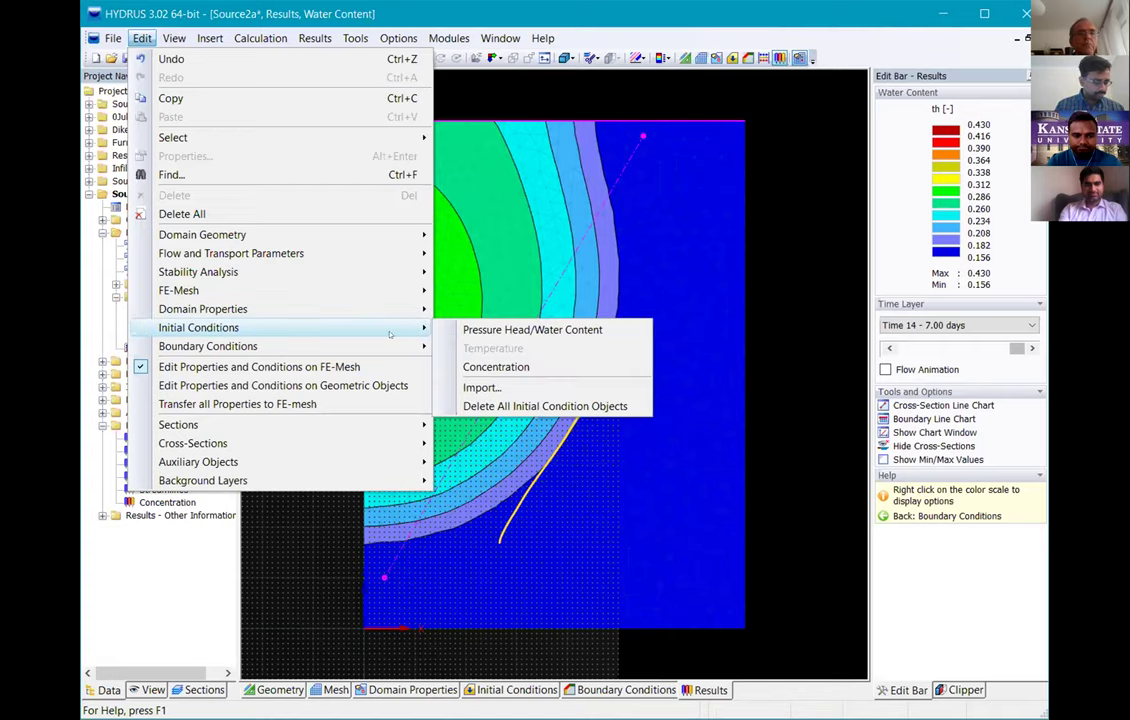
{"action": "left_click", "coordinate": [472, 392]}
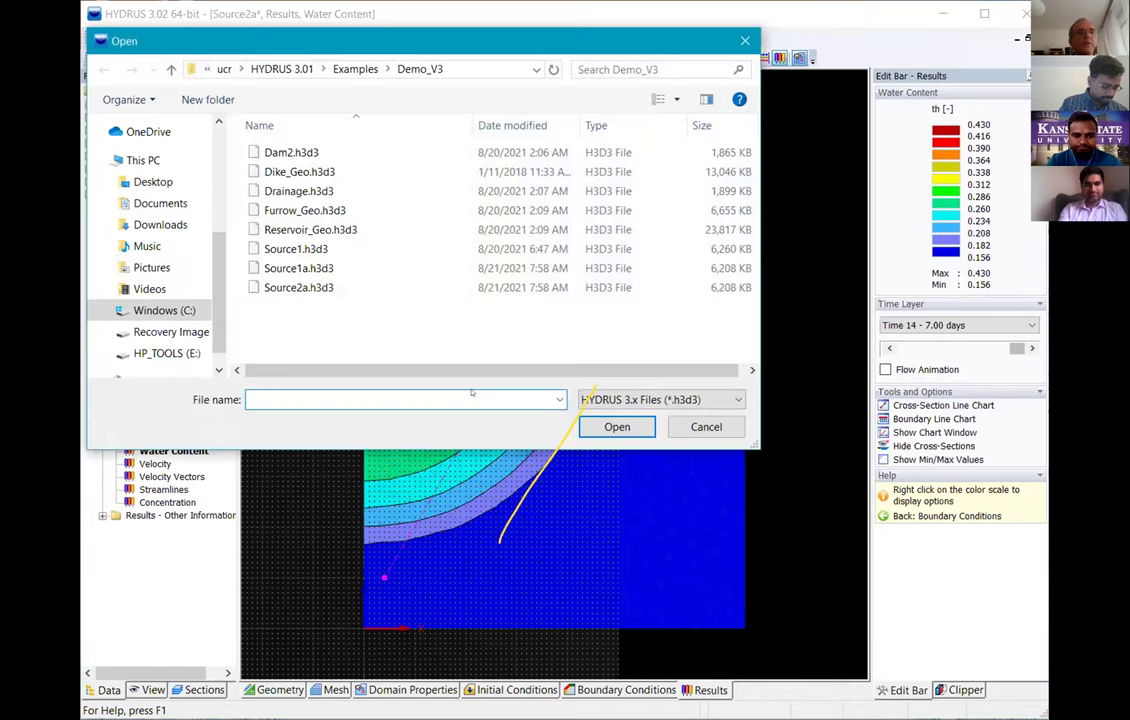
{"action": "left_click", "coordinate": [337, 269]}
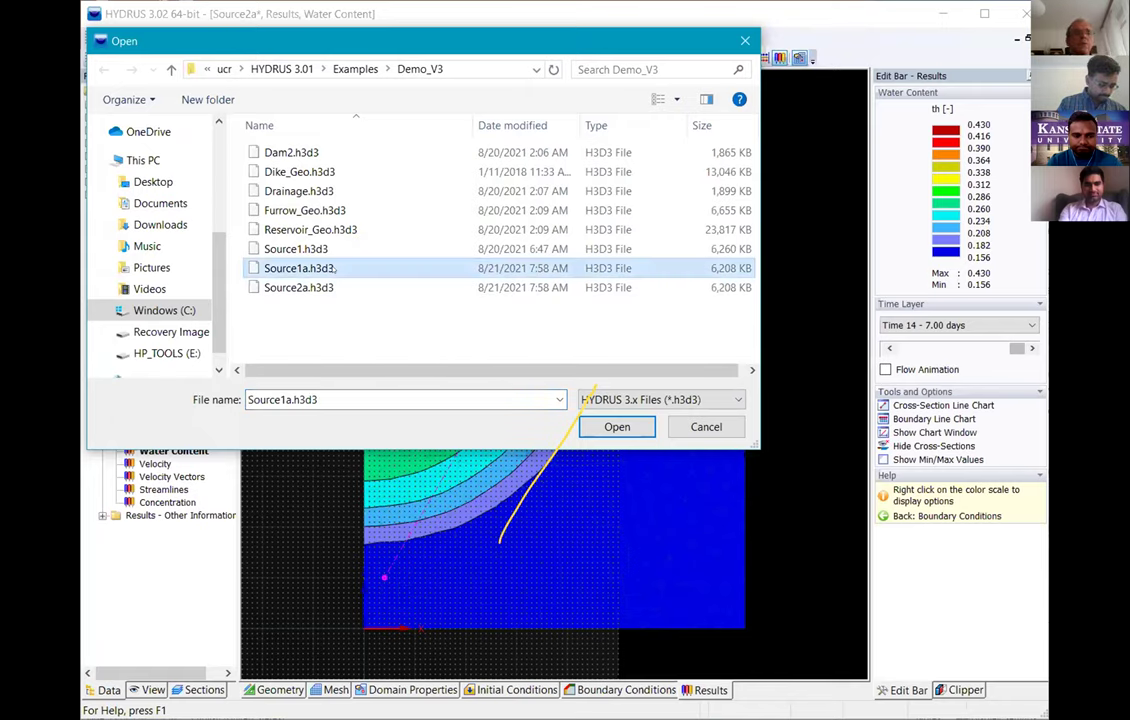
{"action": "left_click", "coordinate": [603, 427]}
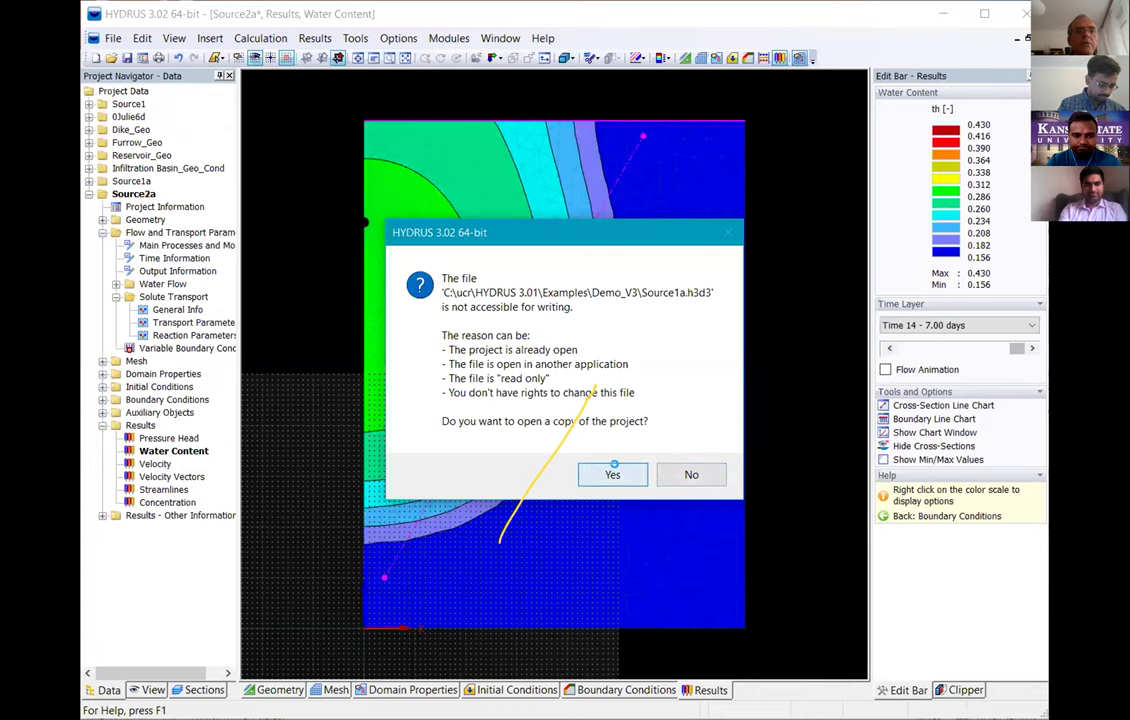
{"action": "left_click", "coordinate": [612, 474]}
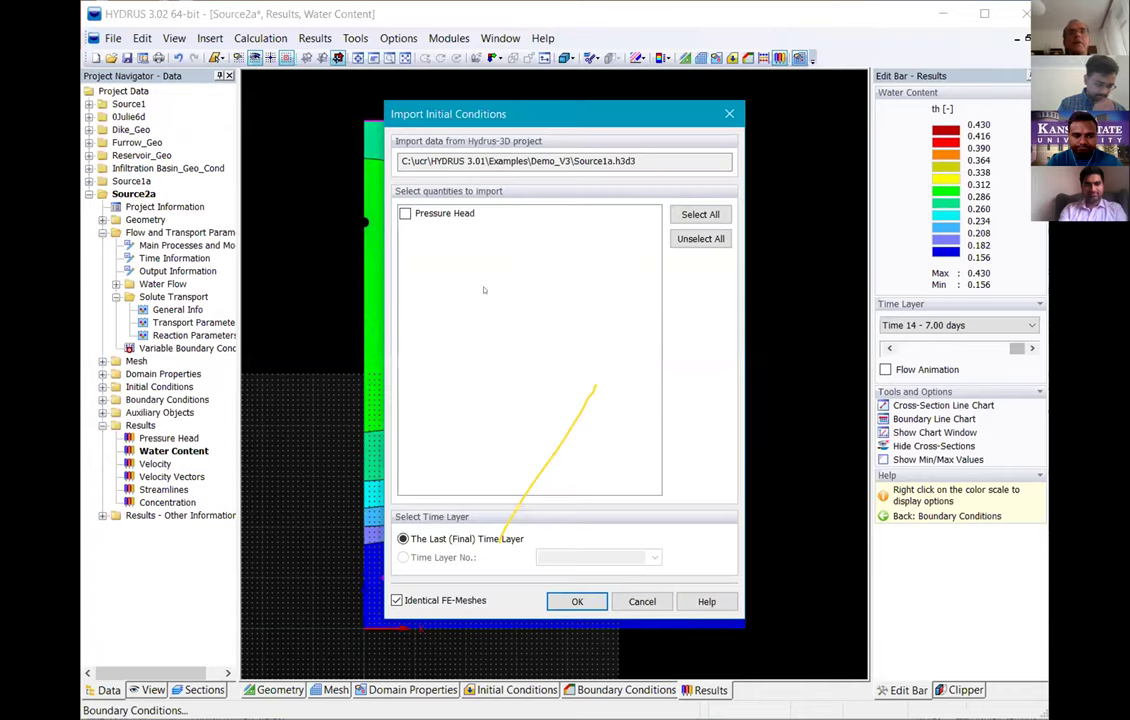
- Import the Pressure Head initial condition from the last (final) time layer with identical FE-meshes, accepting deletion of the existing results
{"action": "left_click", "coordinate": [445, 214]}
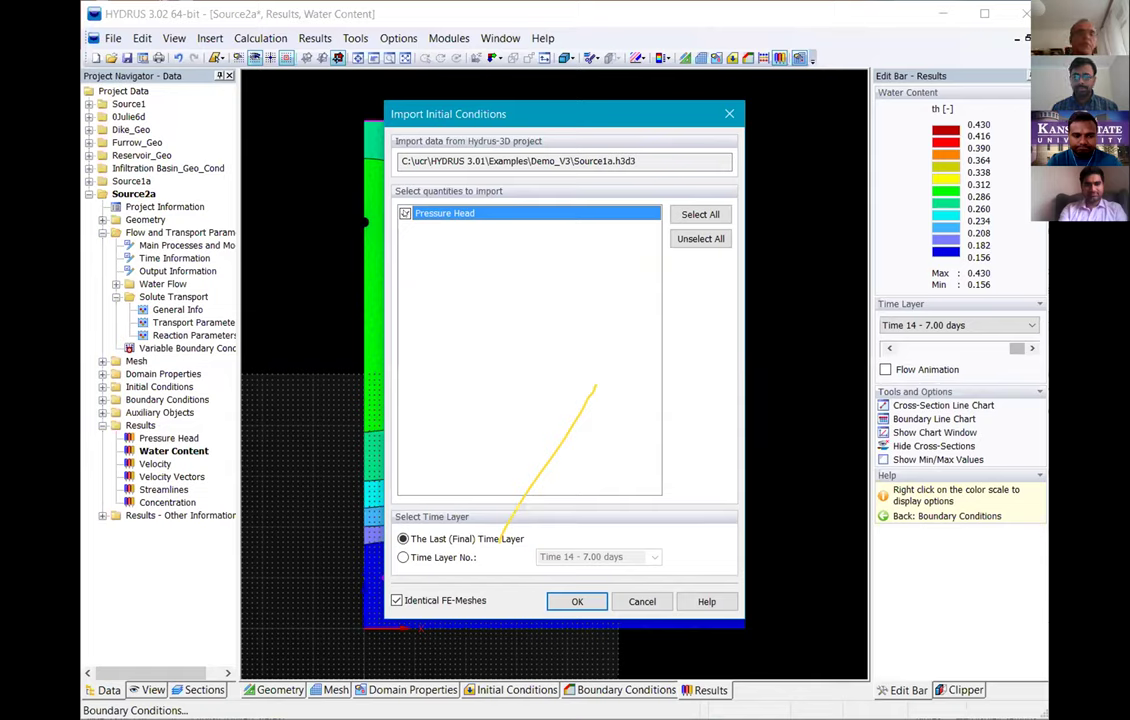
{"action": "left_click", "coordinate": [472, 557]}
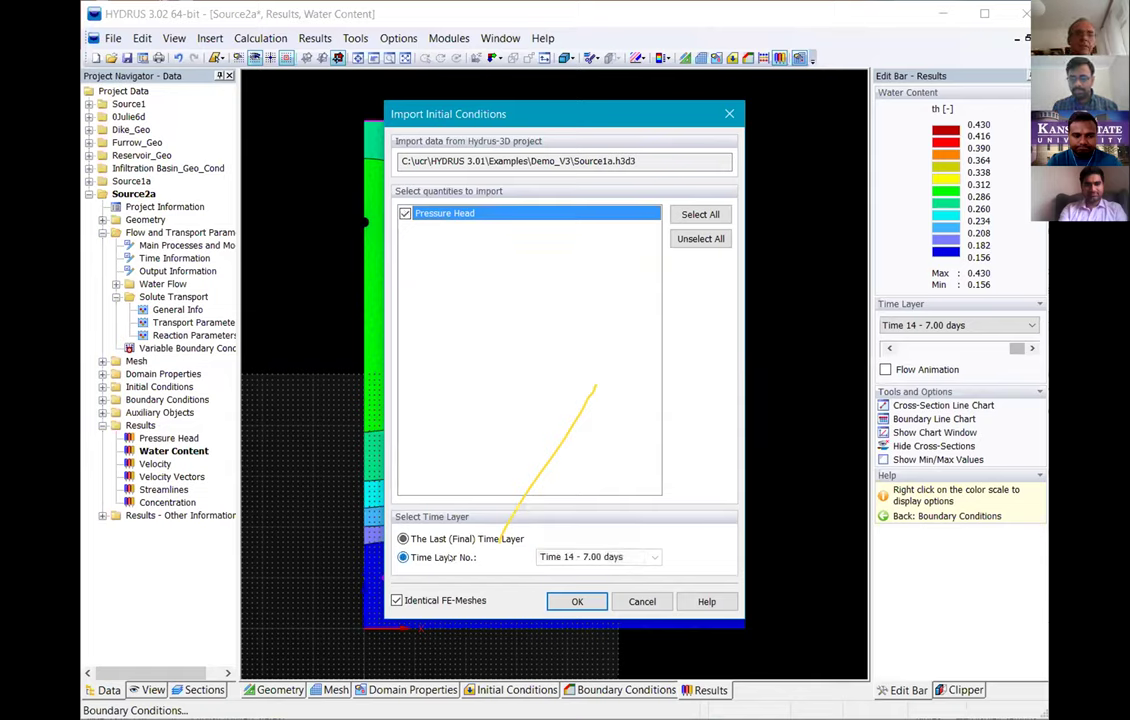
{"action": "left_click", "coordinate": [591, 557]}
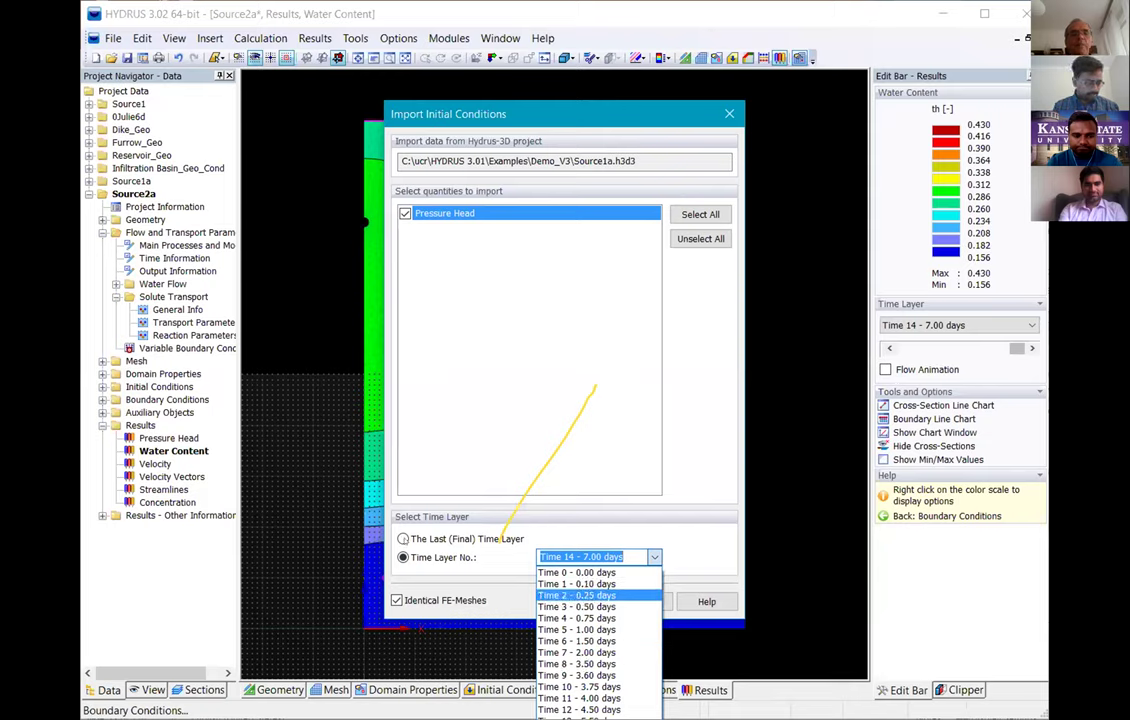
{"action": "left_click", "coordinate": [404, 539]}
{"action": "left_click", "coordinate": [404, 539]}
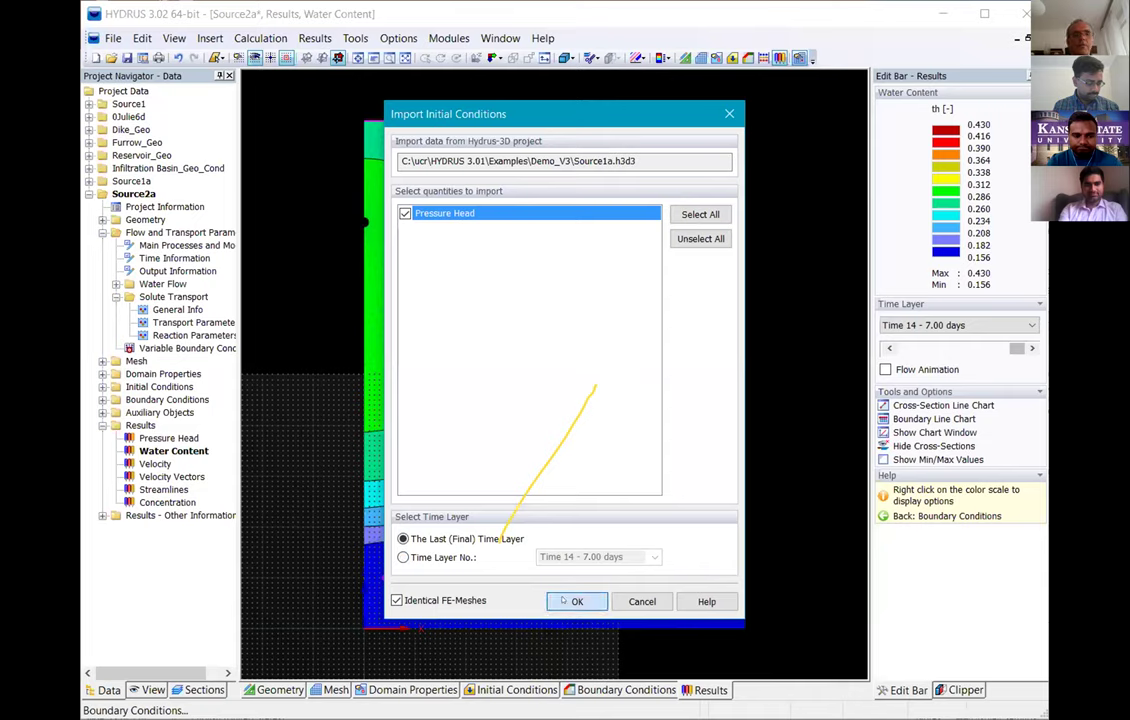
{"action": "left_click", "coordinate": [563, 601]}
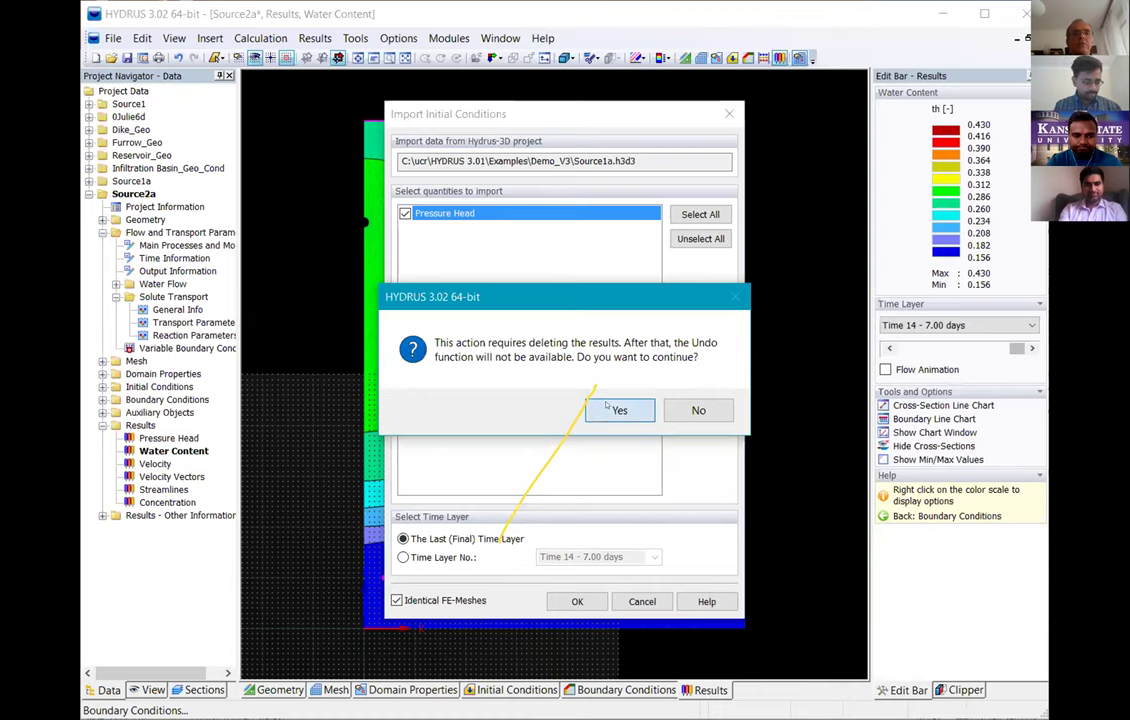
{"action": "left_click", "coordinate": [610, 412]}
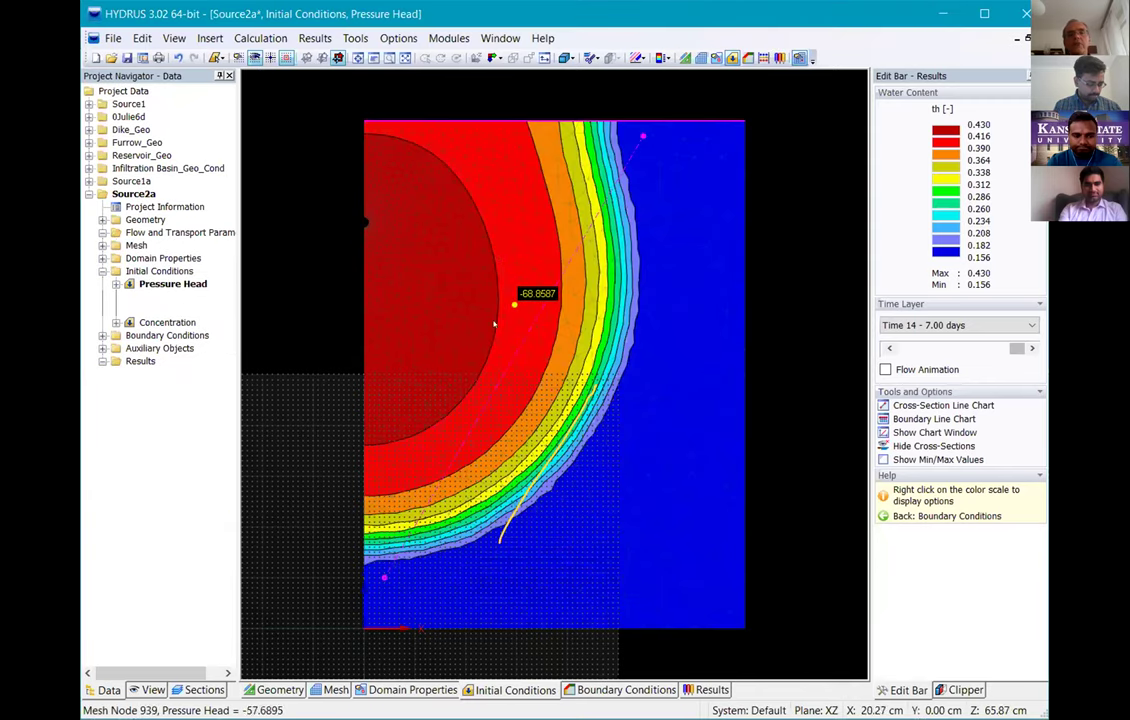